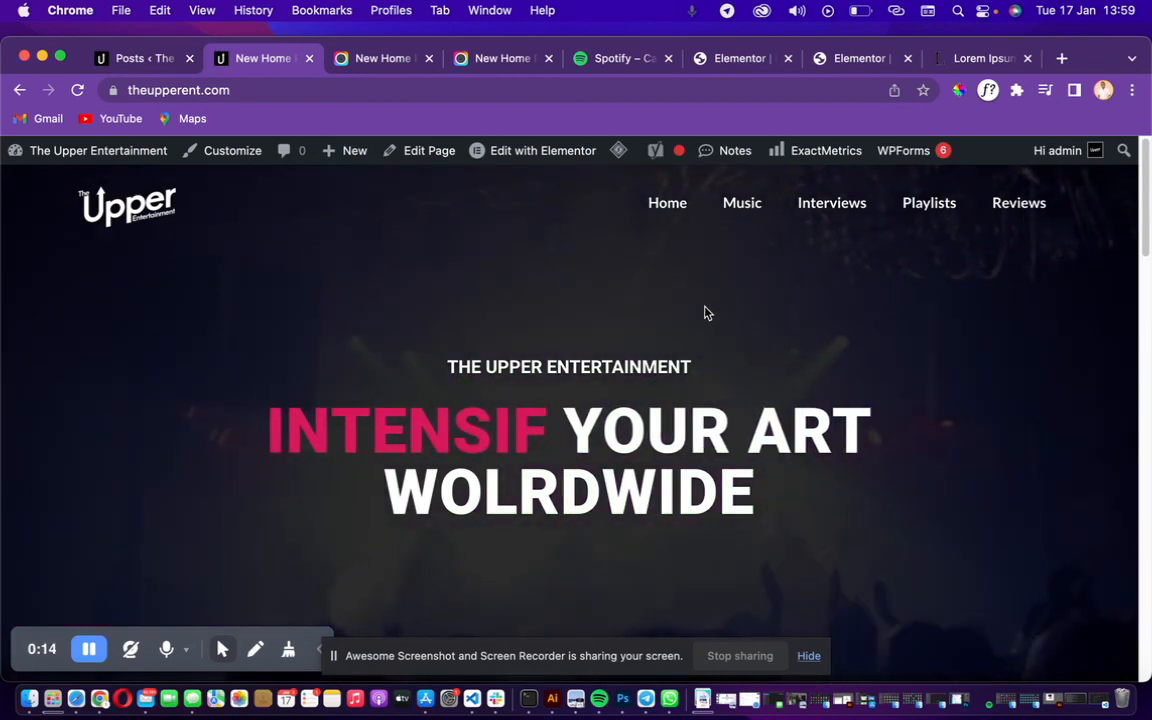
# - Look over The Upper Entertainment home page, from the animated headline banner through the Hot Topics posts to the Music section
pyautogui.scroll(-5, 772, 319)
pyautogui.scroll(5, 774, 320)
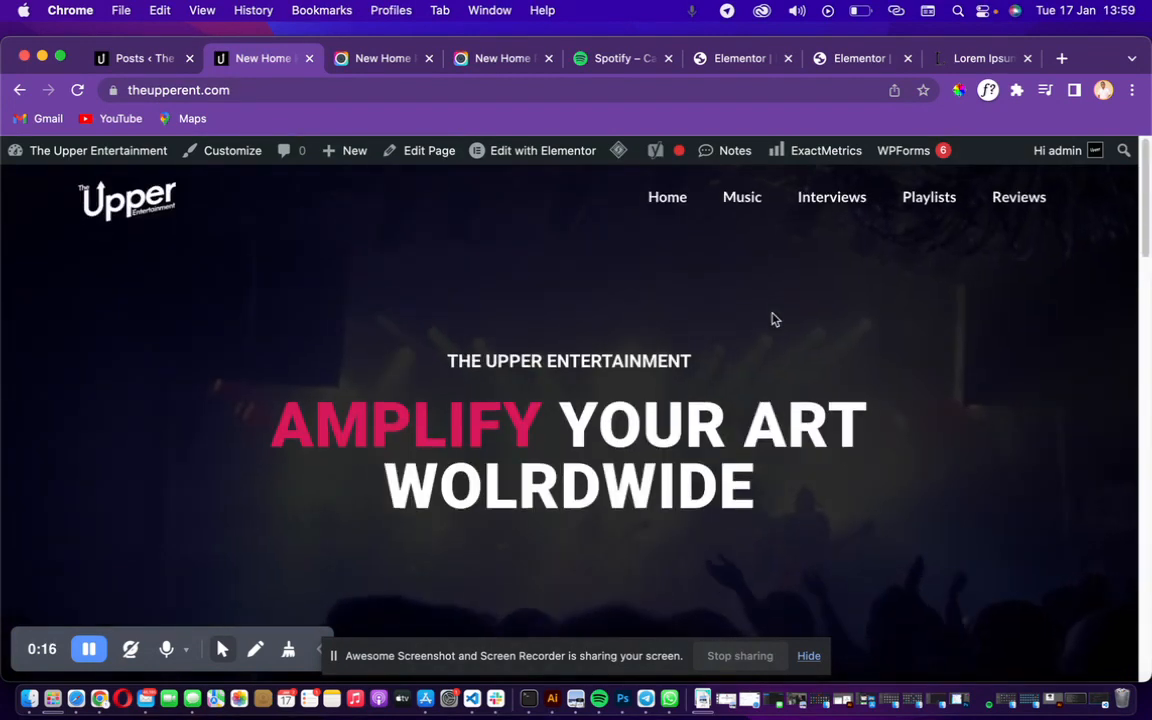
pyautogui.scroll(-1, 772, 319)
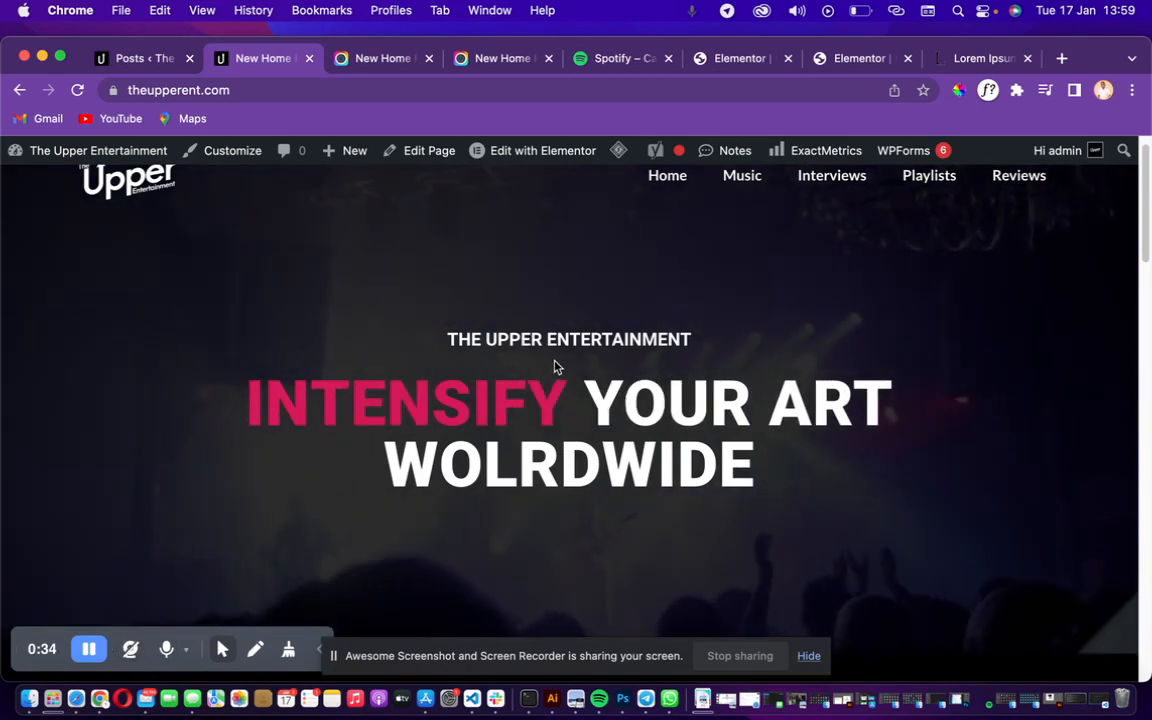
pyautogui.scroll(-4, 553, 368)
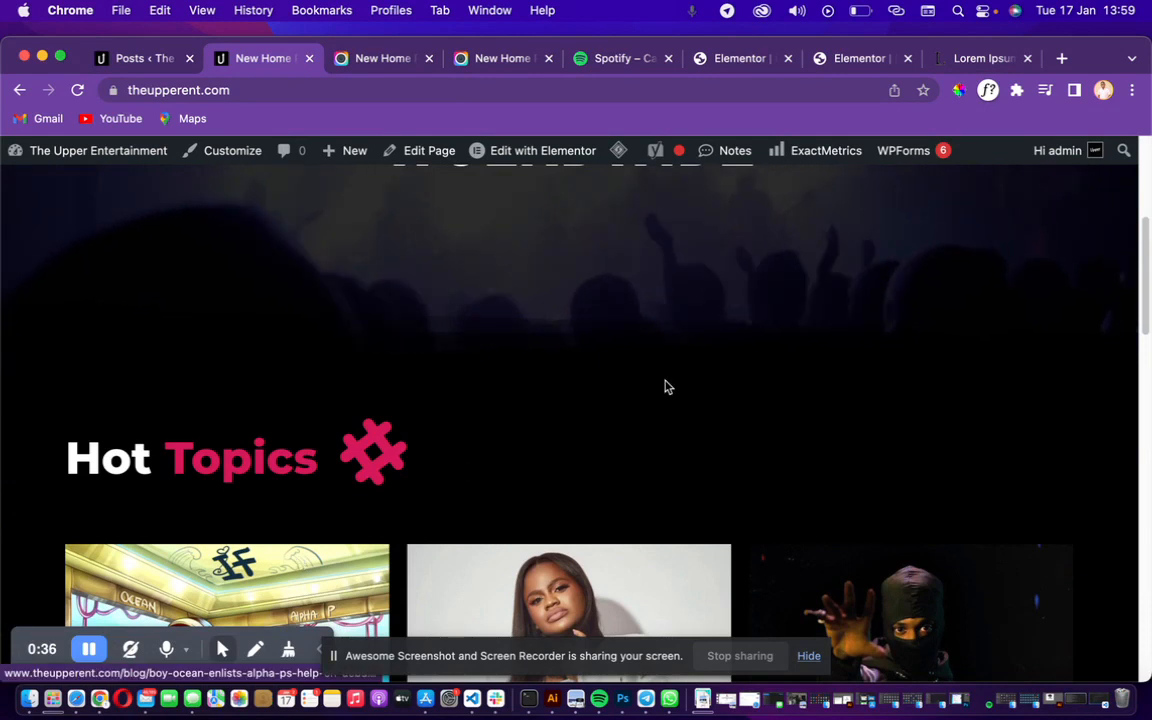
pyautogui.scroll(-3, 681, 386)
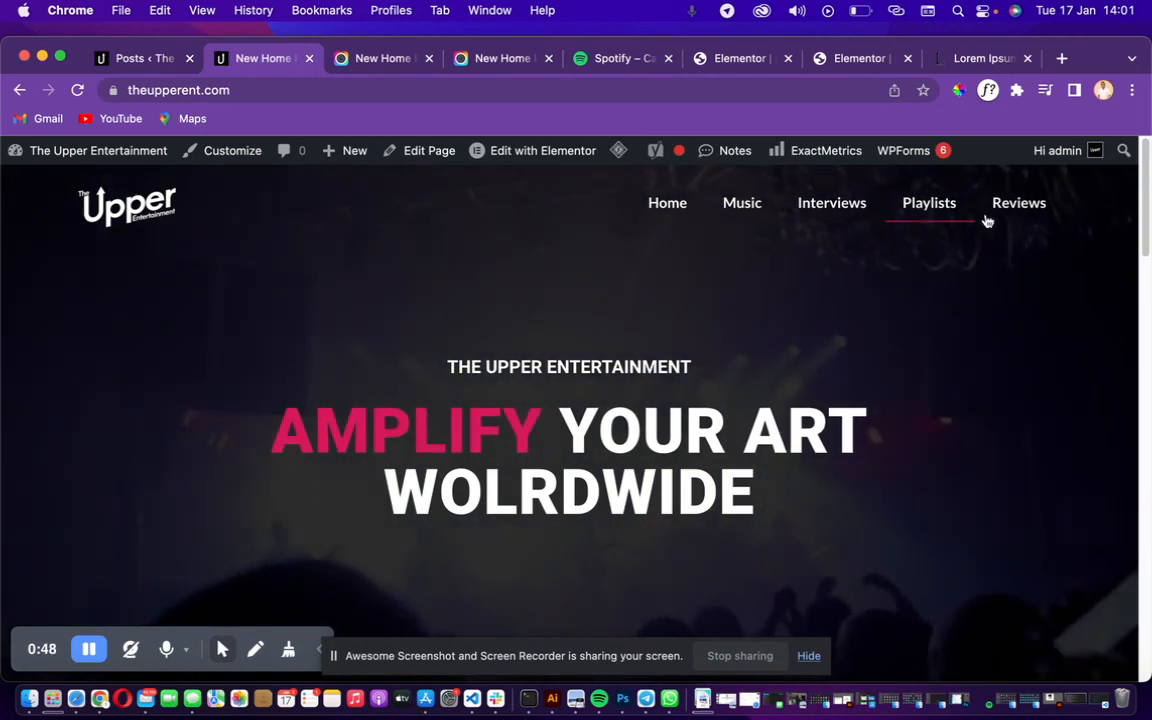
pyautogui.scroll(-5, 1145, 252)
pyautogui.moveTo(1145, 252); pyautogui.dragTo(1089, 306)
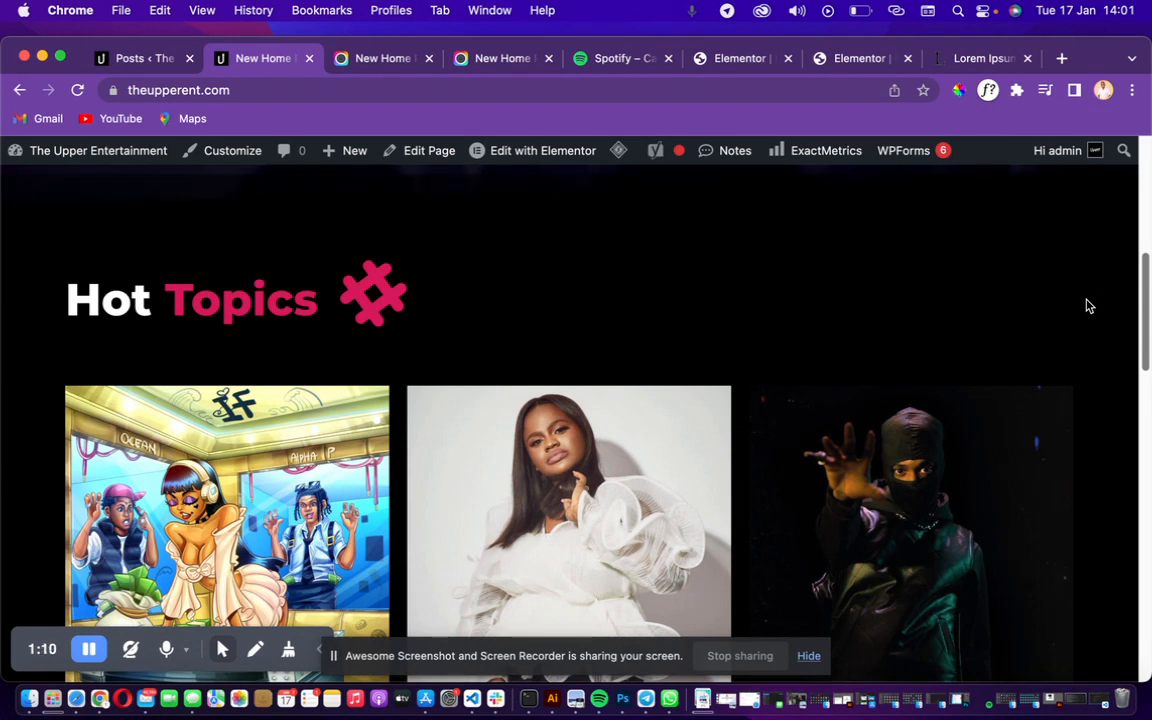
pyautogui.moveTo(1086, 299)
pyautogui.mouseDown()
pyautogui.moveTo(1101, 254)
pyautogui.moveTo(1104, 300)
pyautogui.mouseUp()
pyautogui.scroll(-2, 1107, 310)
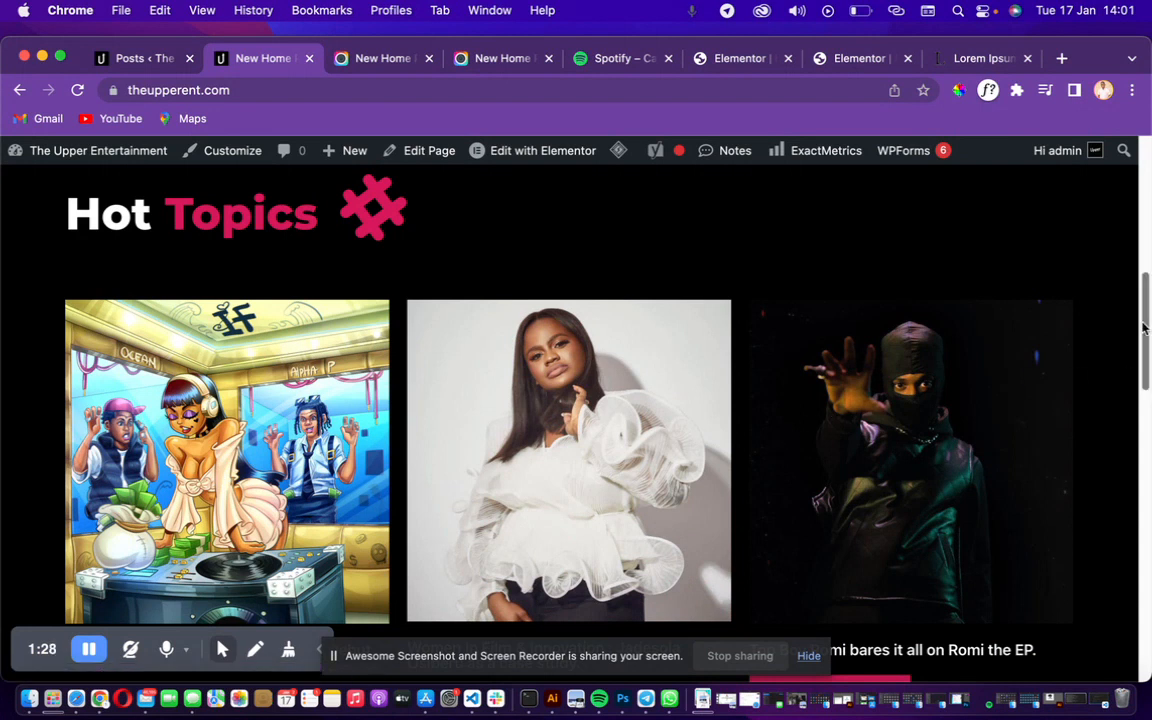
pyautogui.scroll(-3, 1145, 365)
pyautogui.scroll(-3, 1145, 365)
pyautogui.scroll(3, 1145, 365)
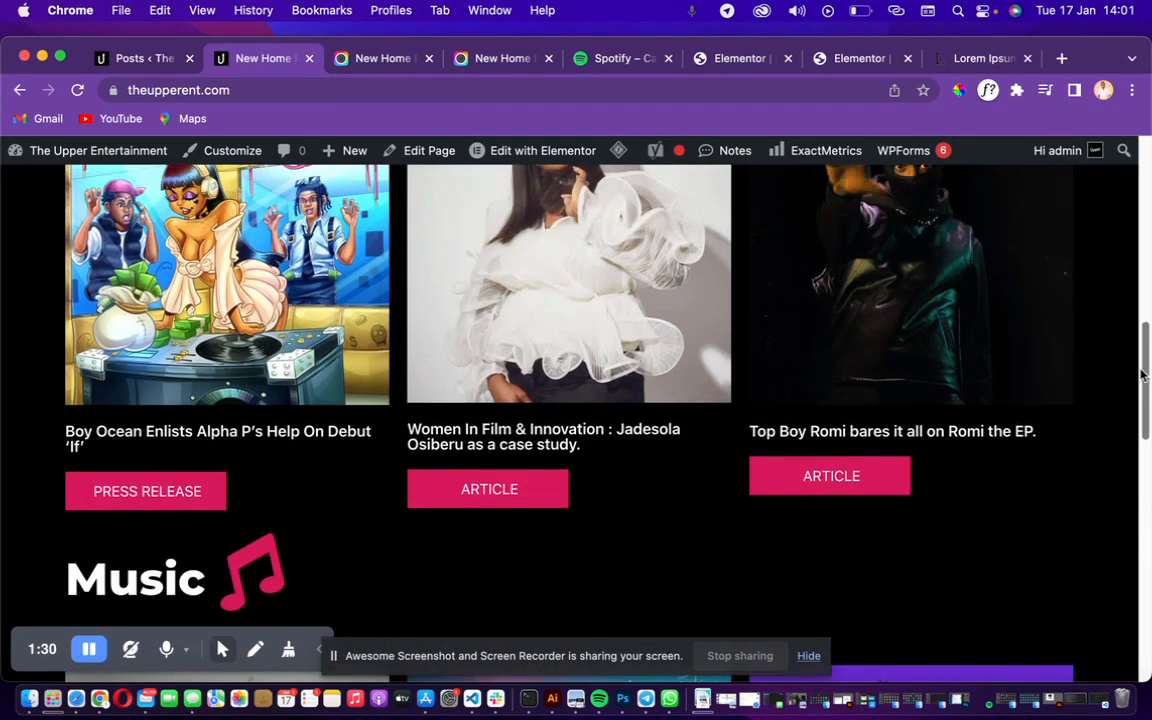
pyautogui.scroll(-1, 1142, 365)
pyautogui.moveTo(1141, 365); pyautogui.dragTo(1103, 350)
pyautogui.scroll(-1, 1103, 350)
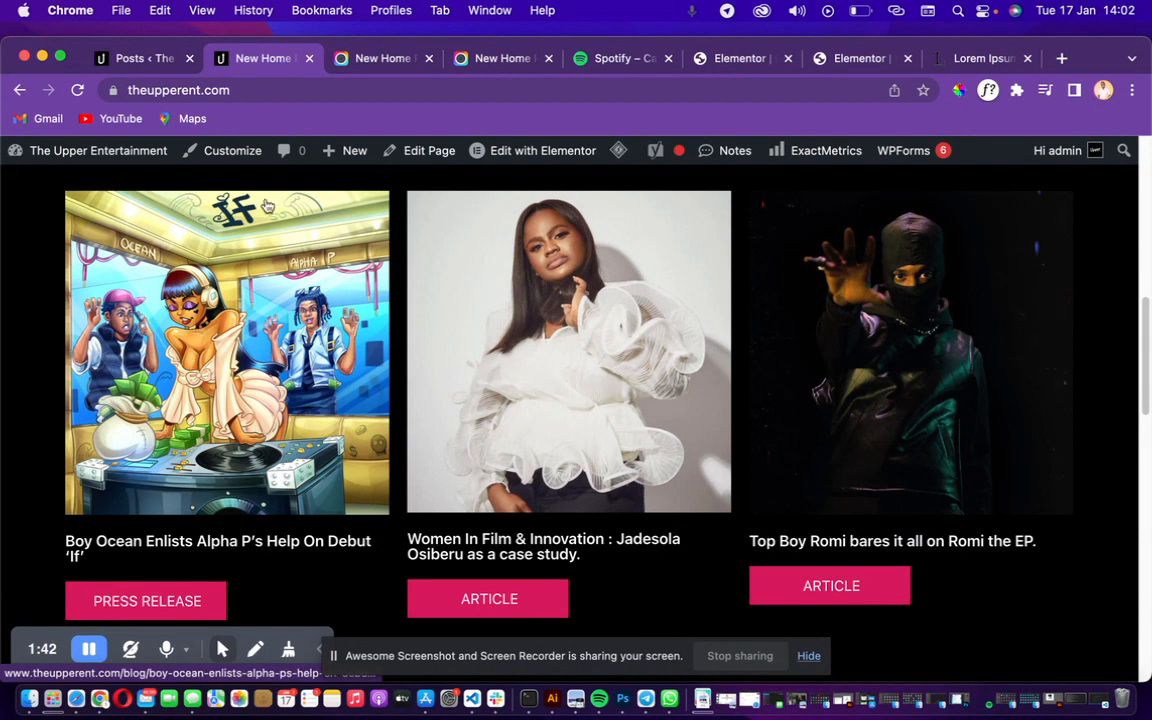
pyautogui.moveTo(1147, 329); pyautogui.dragTo(1098, 177)
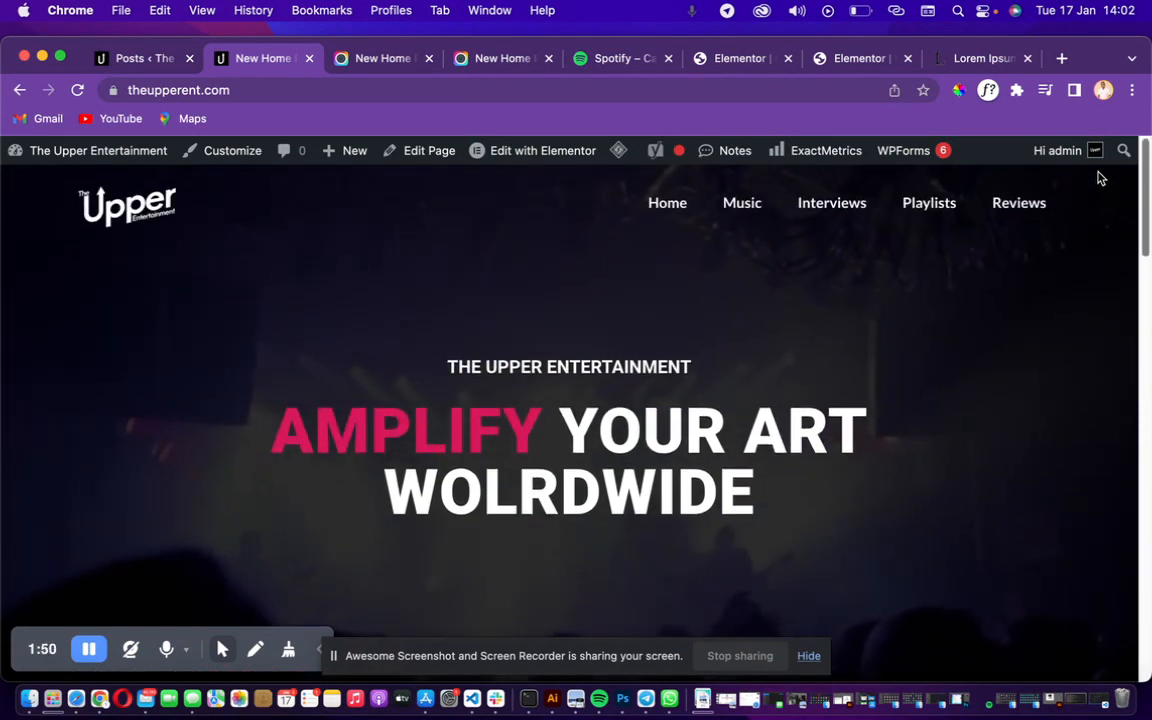
pyautogui.moveTo(1137, 233); pyautogui.dragTo(1080, 258)
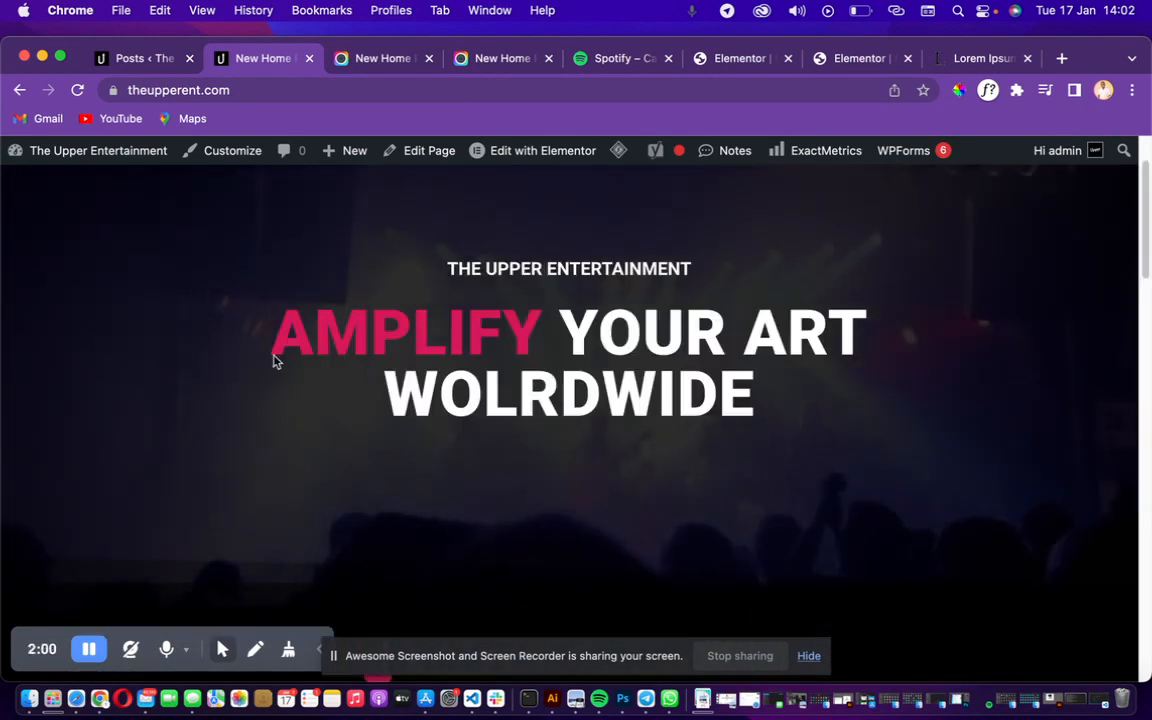
# - Start a new blog post from the site's admin post list and hide the screen-sharing notice
pyautogui.click(140, 60)
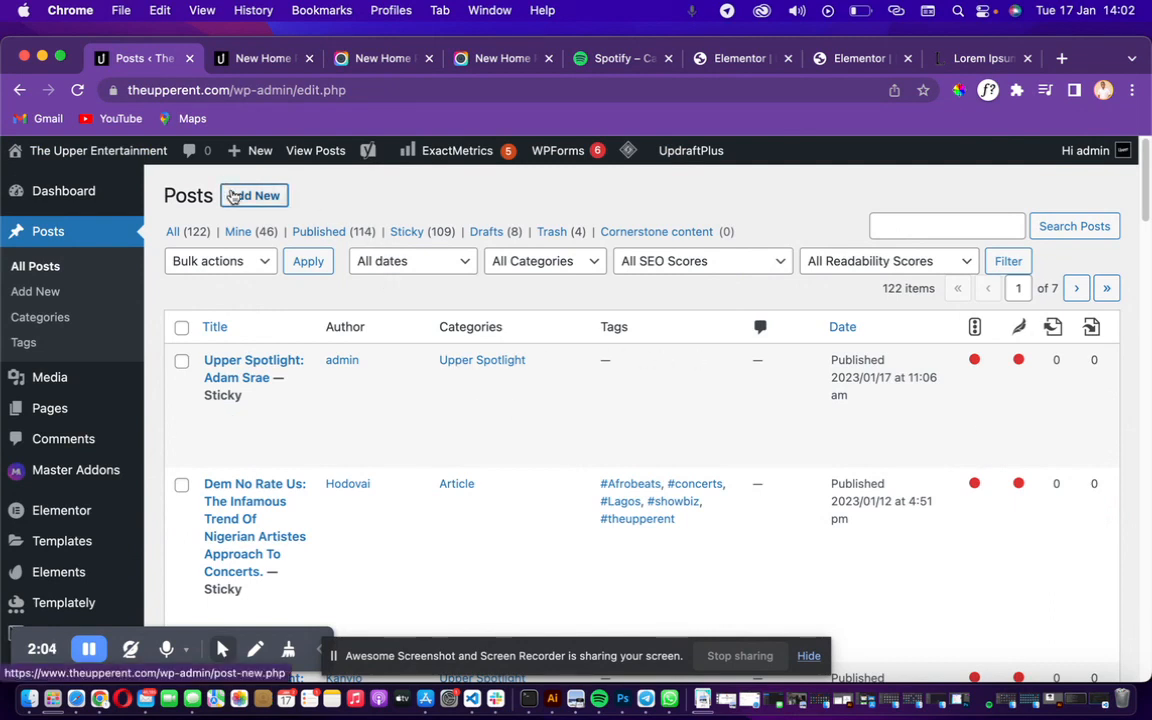
pyautogui.click(233, 196)
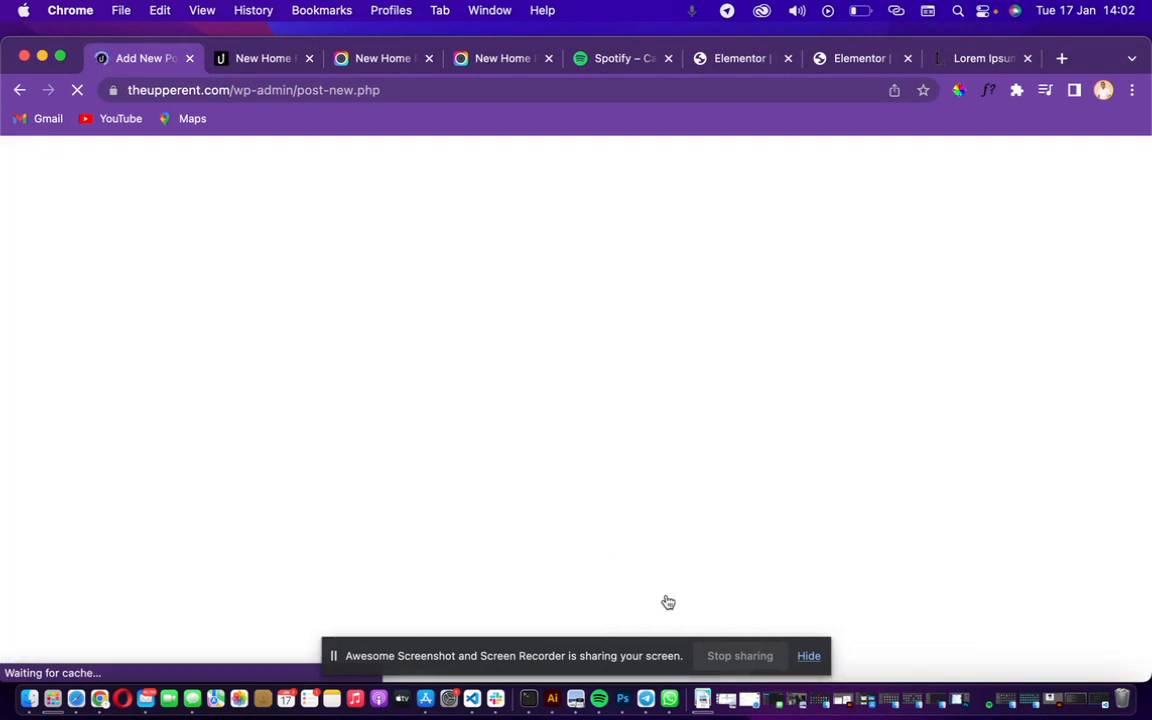
pyautogui.click(817, 662)
pyautogui.click(809, 657)
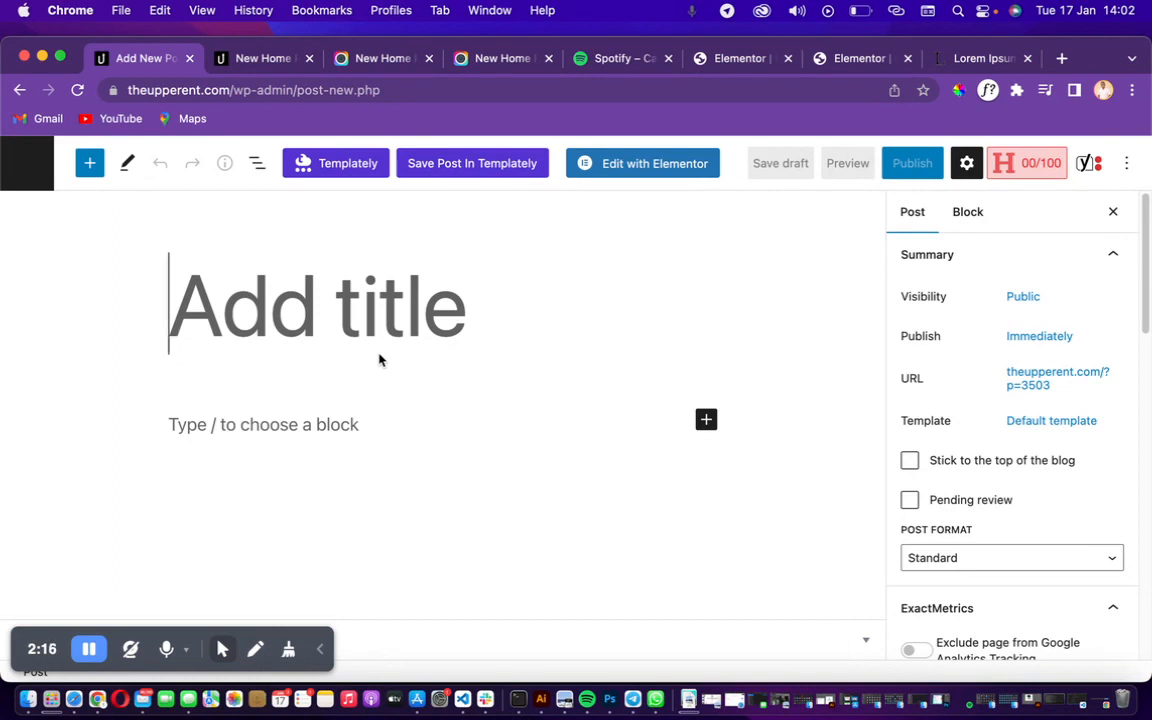
# - Title the new post "The Rise of a New Wave"
pyautogui.write('Th')
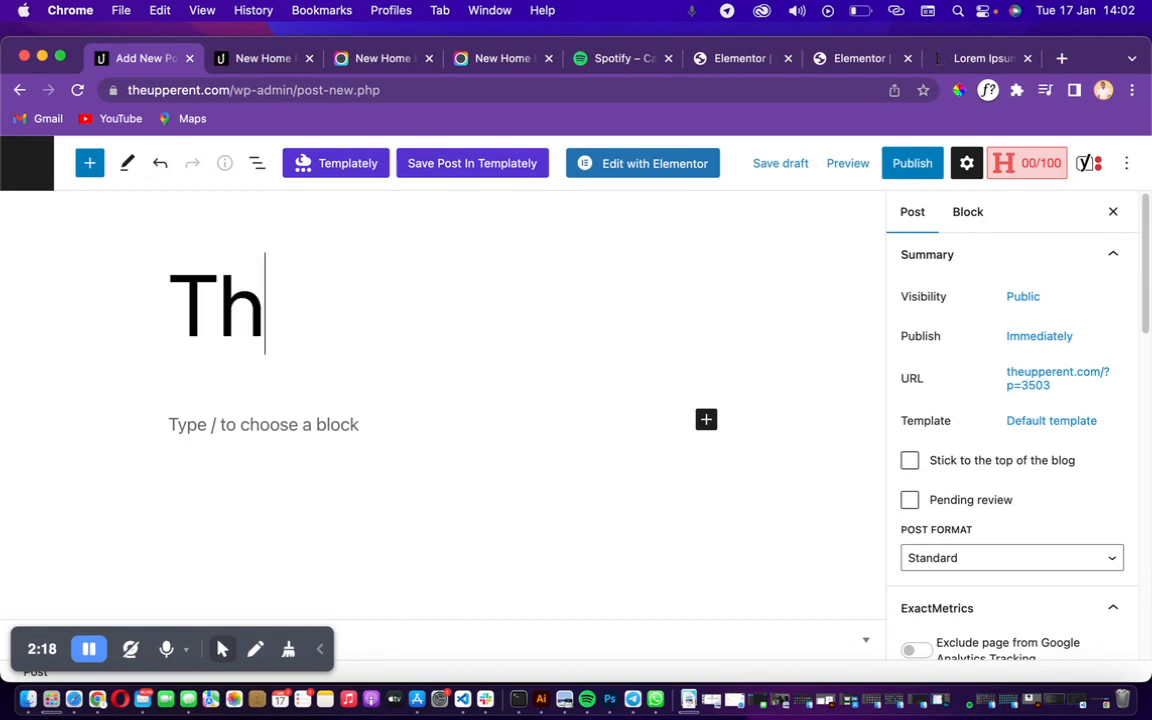
pyautogui.write('e Rise ')
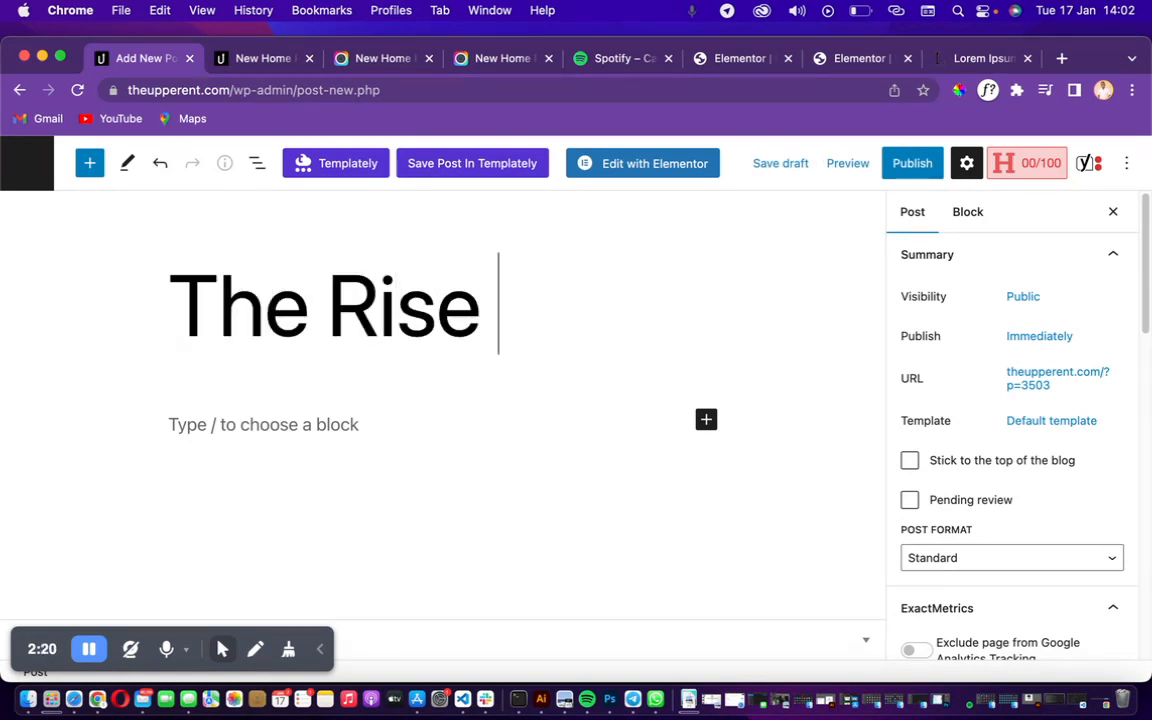
pyautogui.write('of a NW')
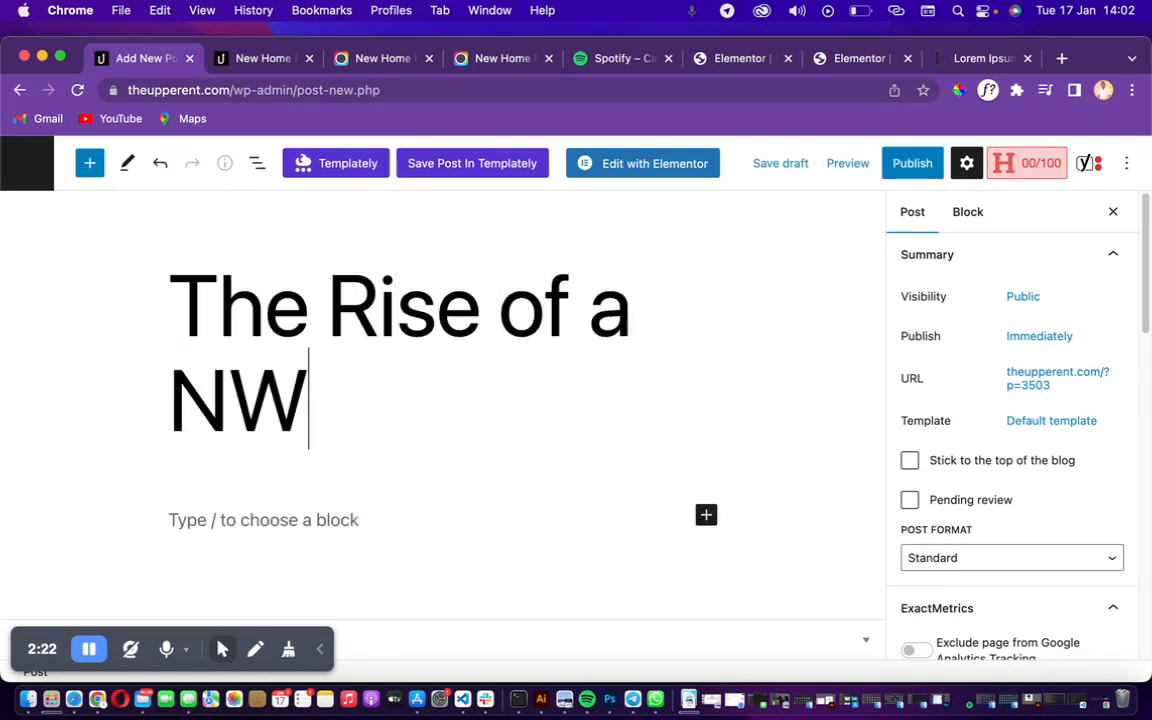
pyautogui.press('BackSpace')
pyautogui.write('ew ')
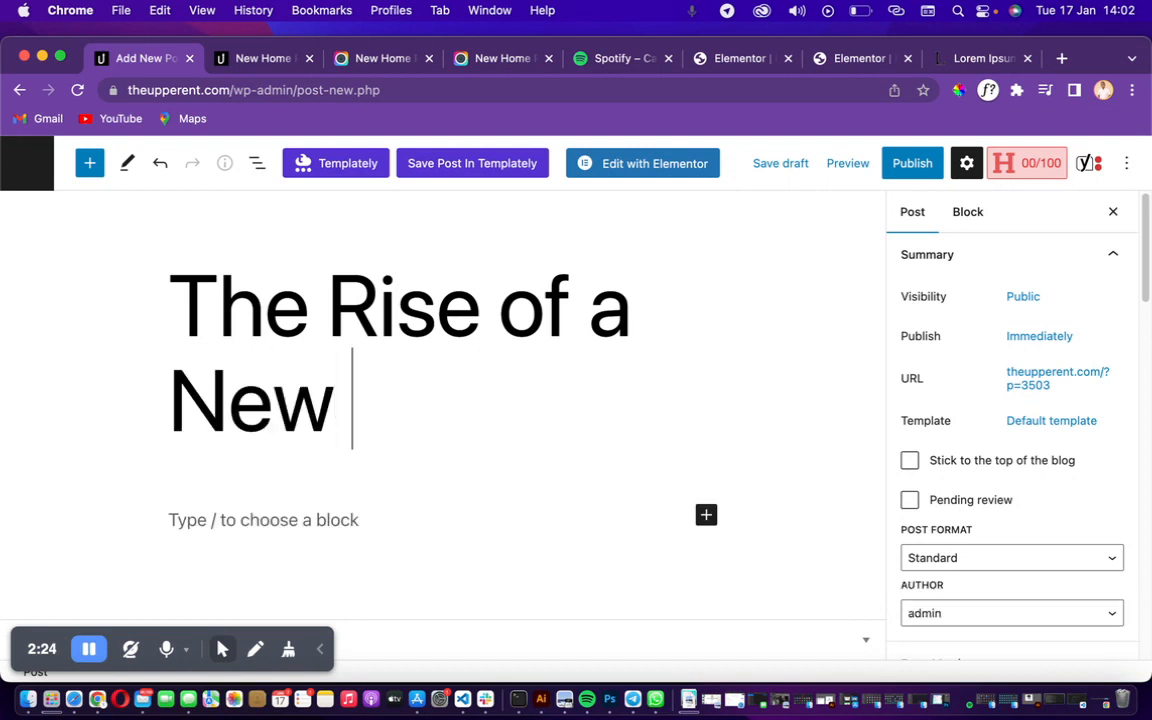
pyautogui.write('Wave')
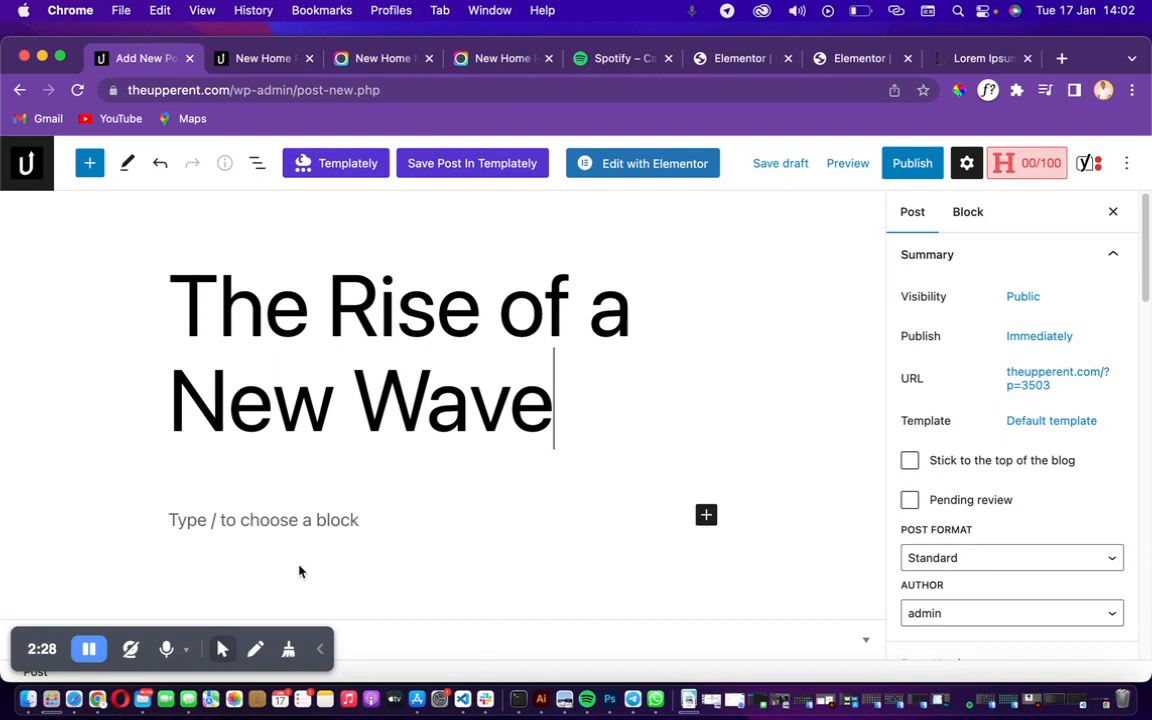
# - Copy the Lorem Ipsum paragraph starting "Mauris volutpat" from the lipsum.com page and paste it as the post's body text
pyautogui.click(219, 518)
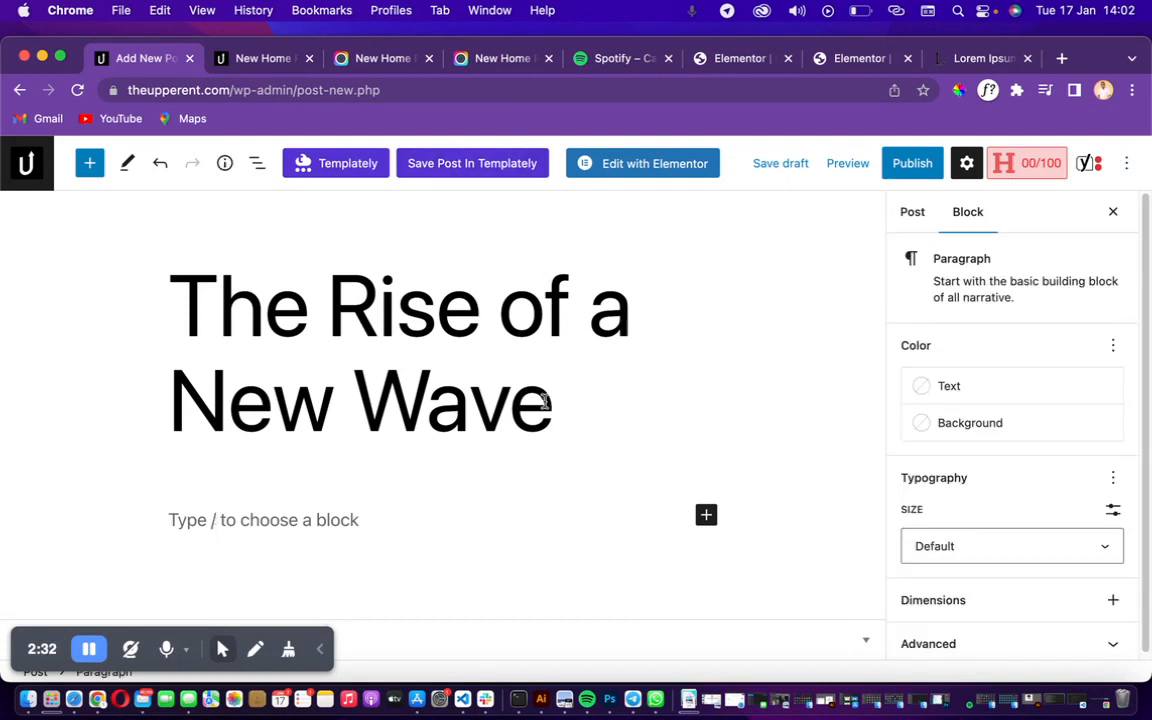
pyautogui.click(985, 58)
pyautogui.moveTo(566, 419); pyautogui.dragTo(115, 313)
pyautogui.press('super+c')
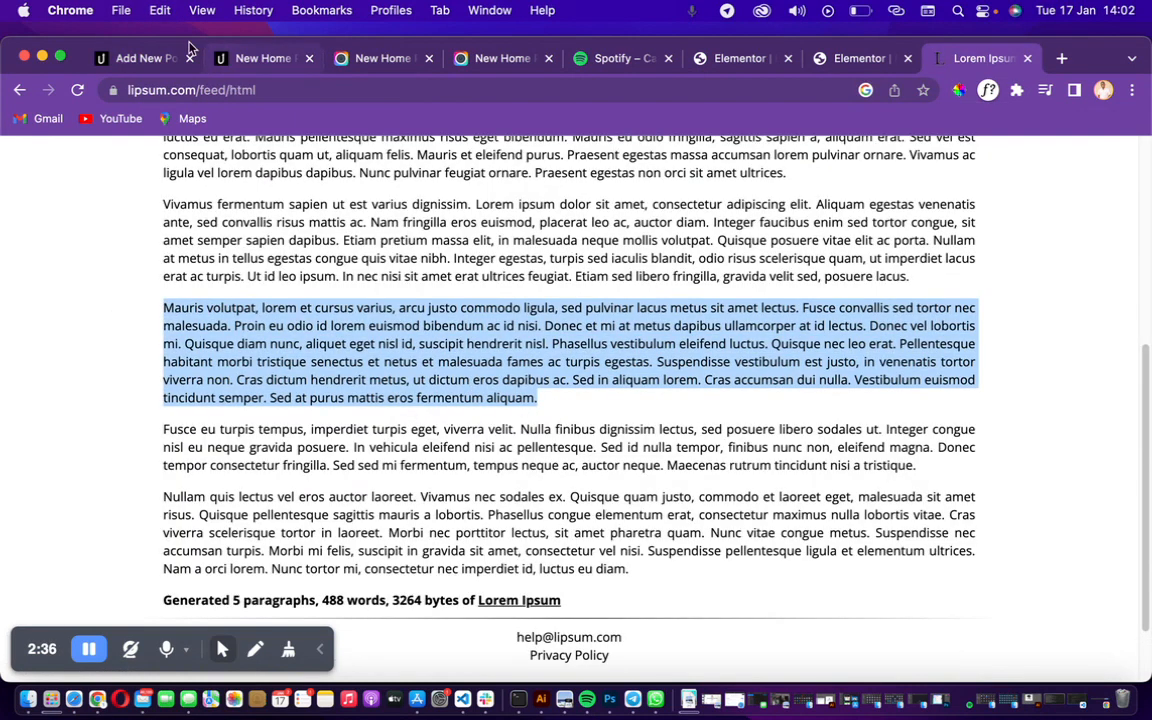
pyautogui.click(135, 58)
pyautogui.click(298, 541)
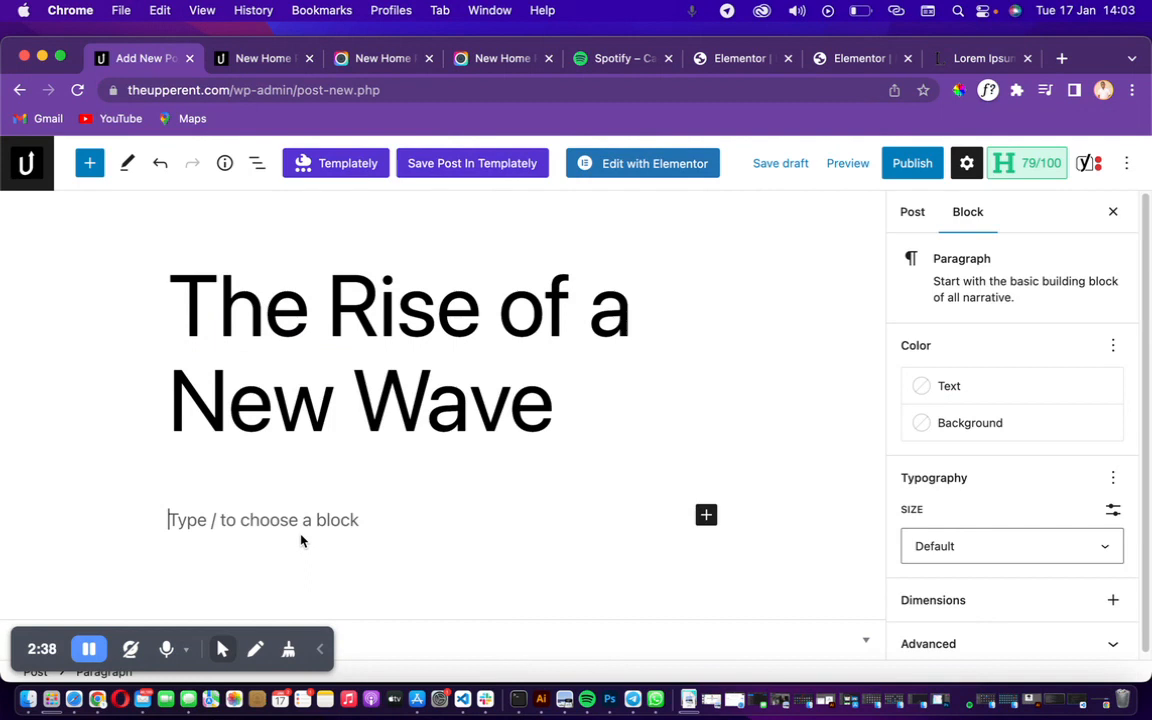
pyautogui.press('super+v')
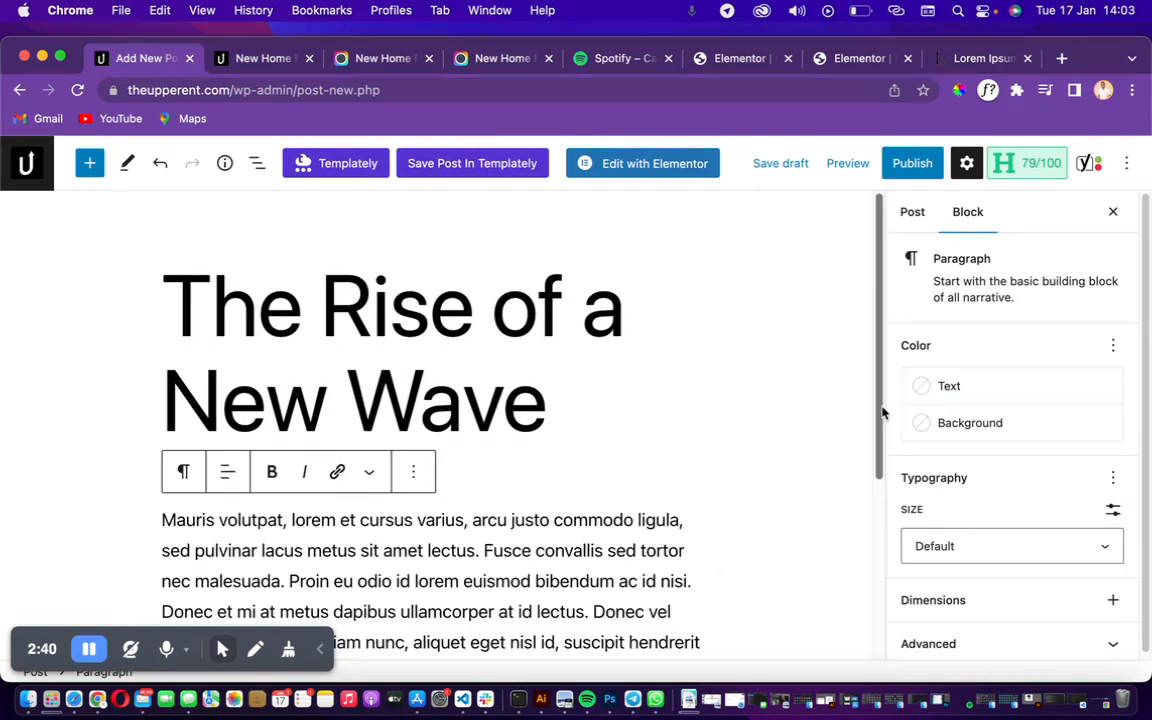
# - Open the featured image picker from the post's settings
pyautogui.moveTo(878, 410); pyautogui.dragTo(878, 557)
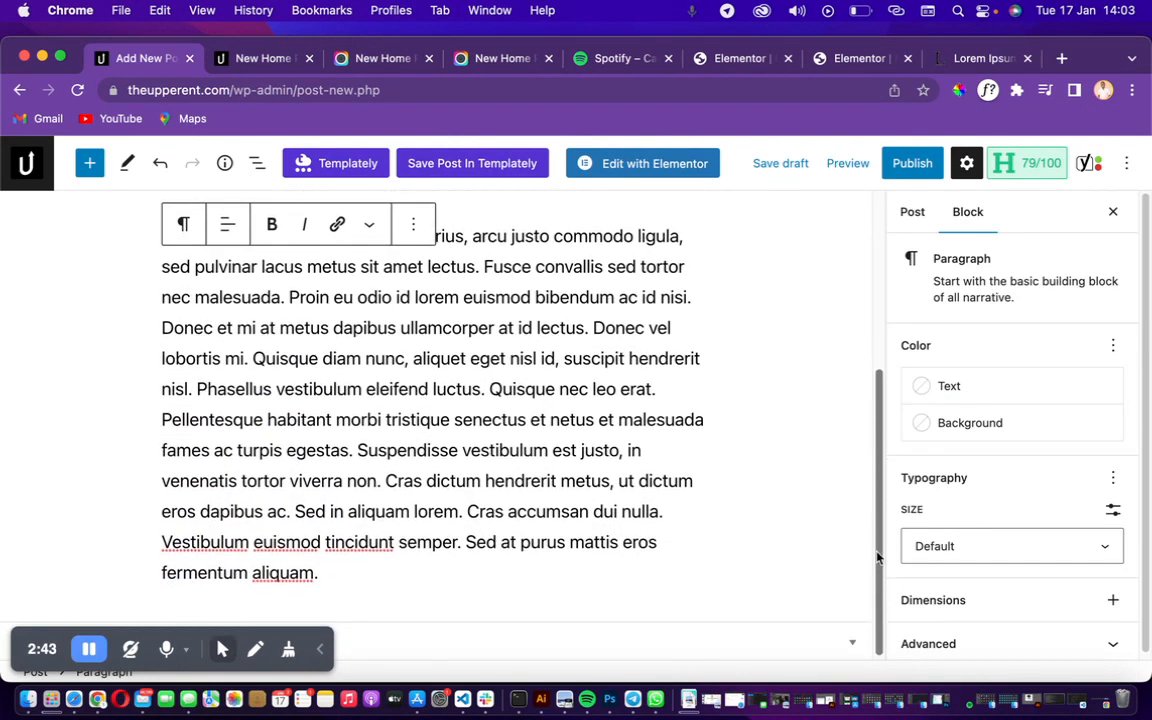
pyautogui.click(912, 212)
pyautogui.moveTo(1149, 257); pyautogui.dragTo(1148, 488)
pyautogui.scroll(-2, 1148, 488)
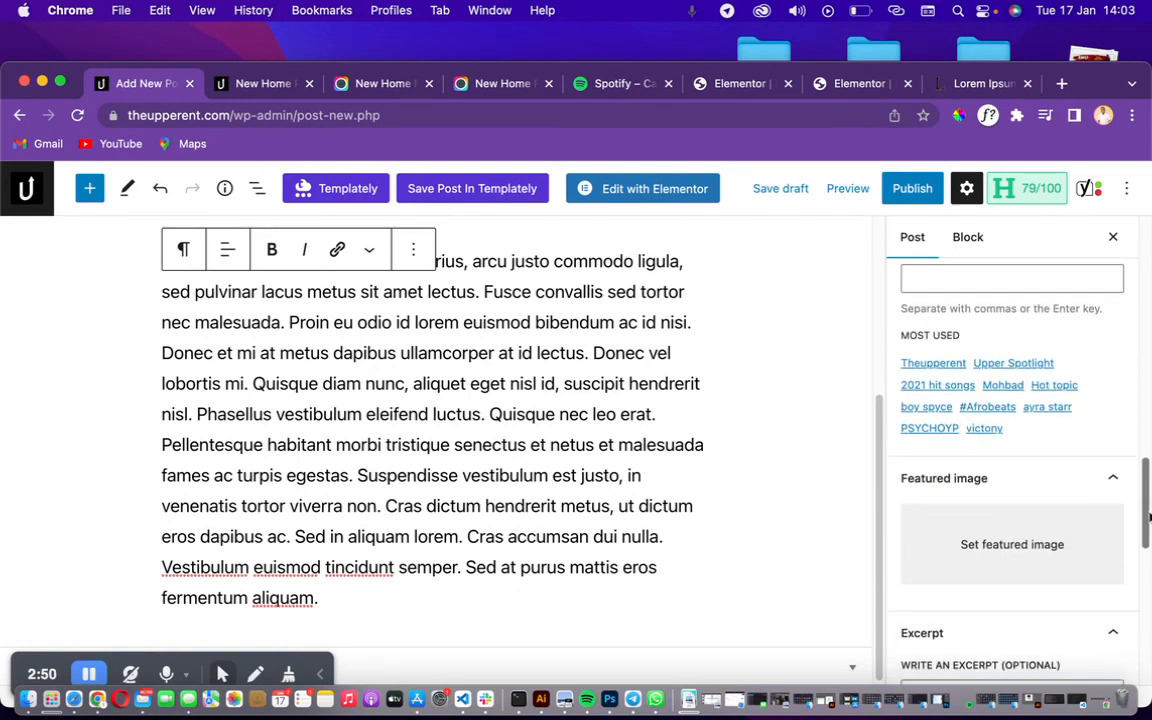
pyautogui.click(941, 527)
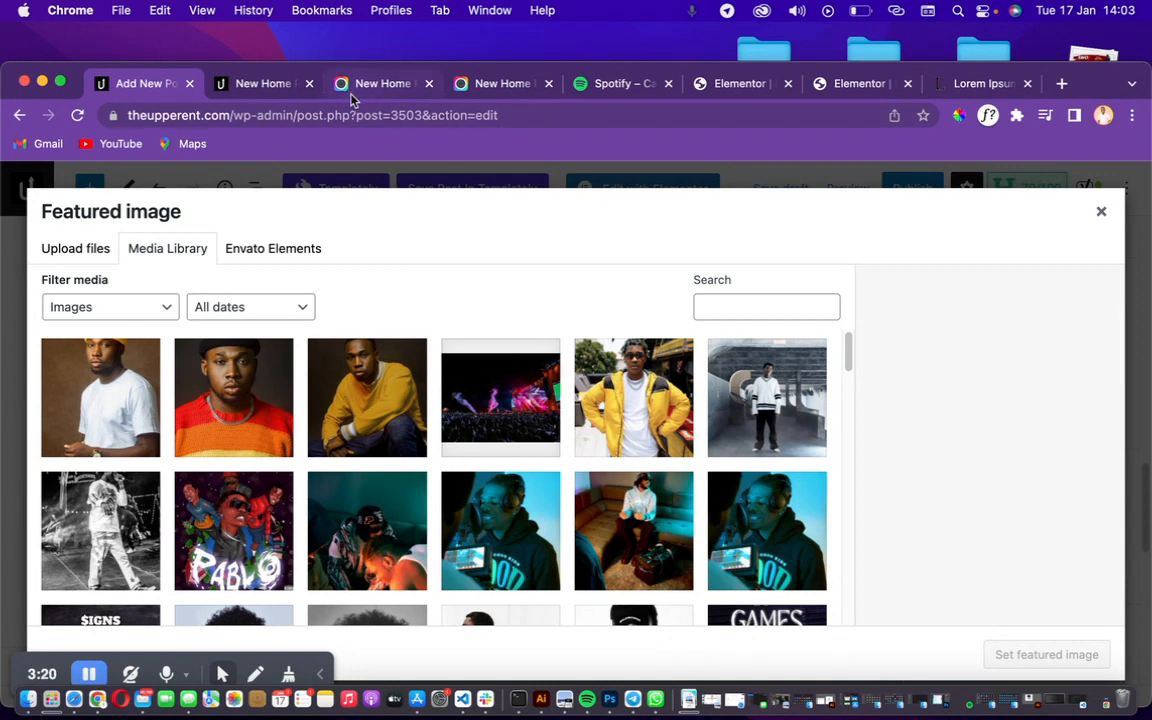
# - Search Google for "burna boy" in a new browser tab and look over the results
pyautogui.click(1061, 85)
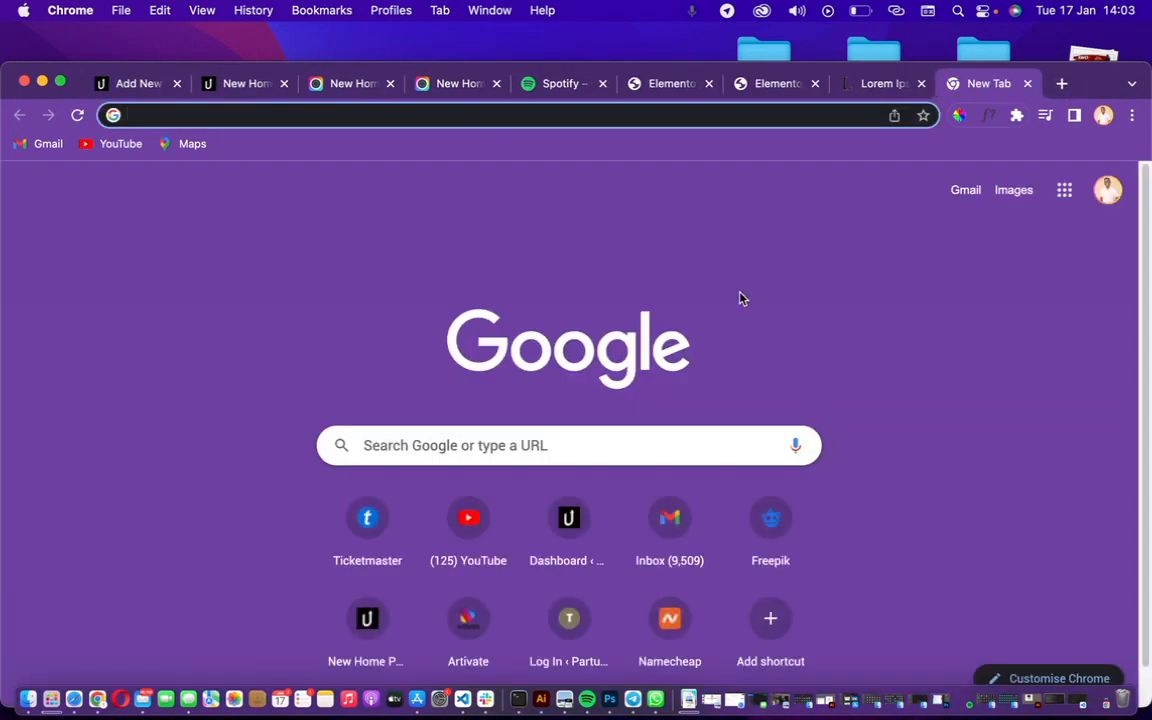
pyautogui.write('bur')
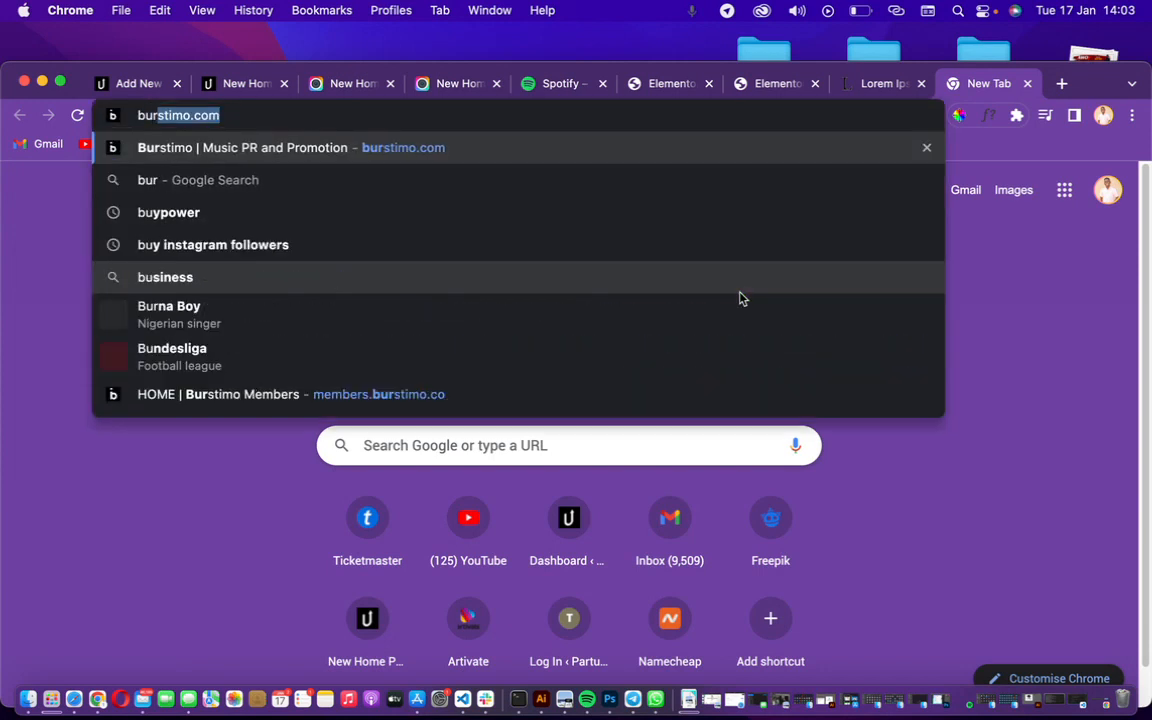
pyautogui.write('na boy')
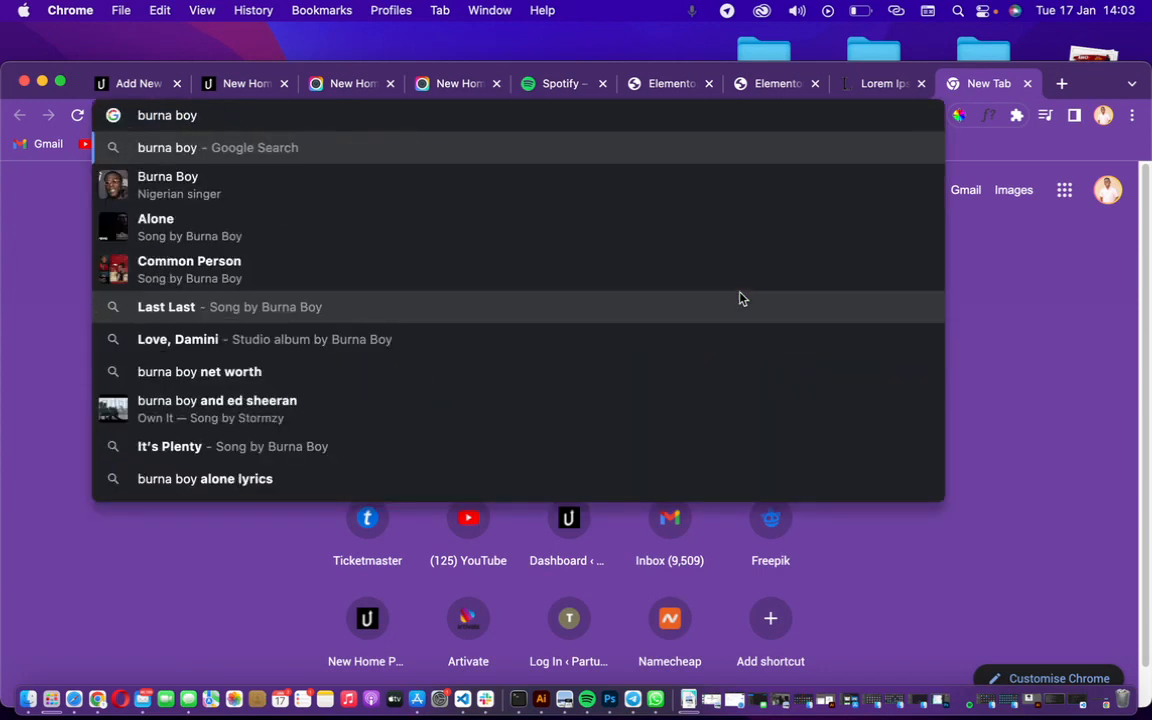
pyautogui.press('Return')
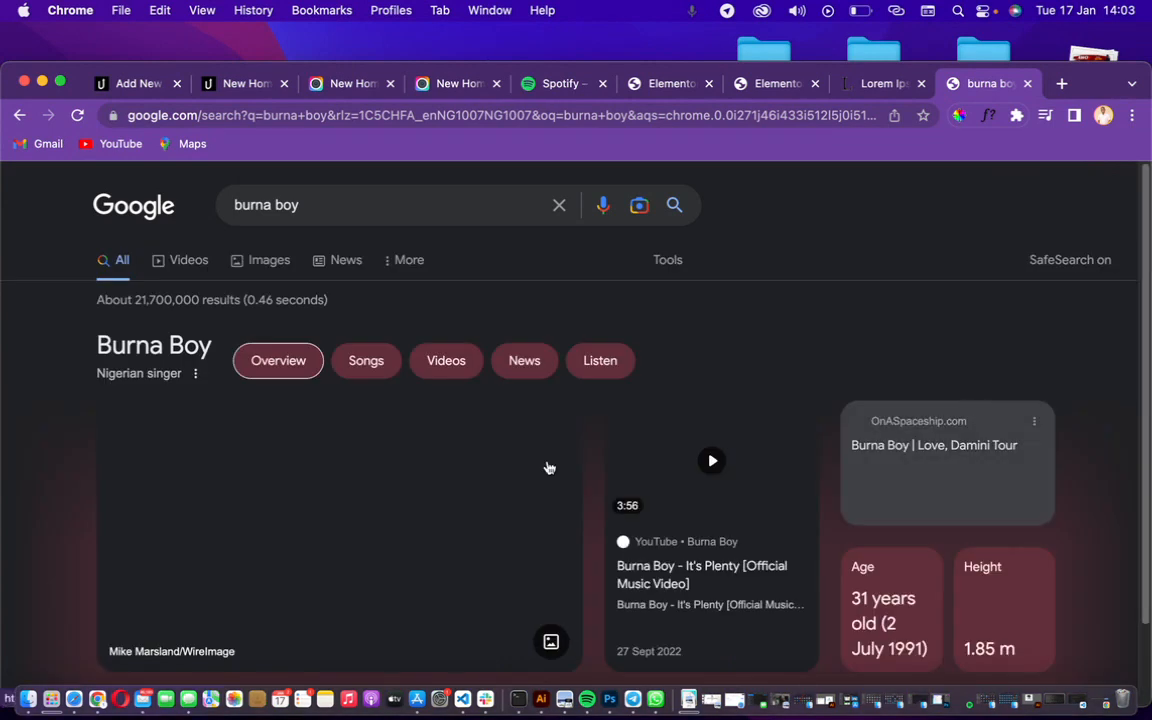
pyautogui.scroll(-5, 437, 453)
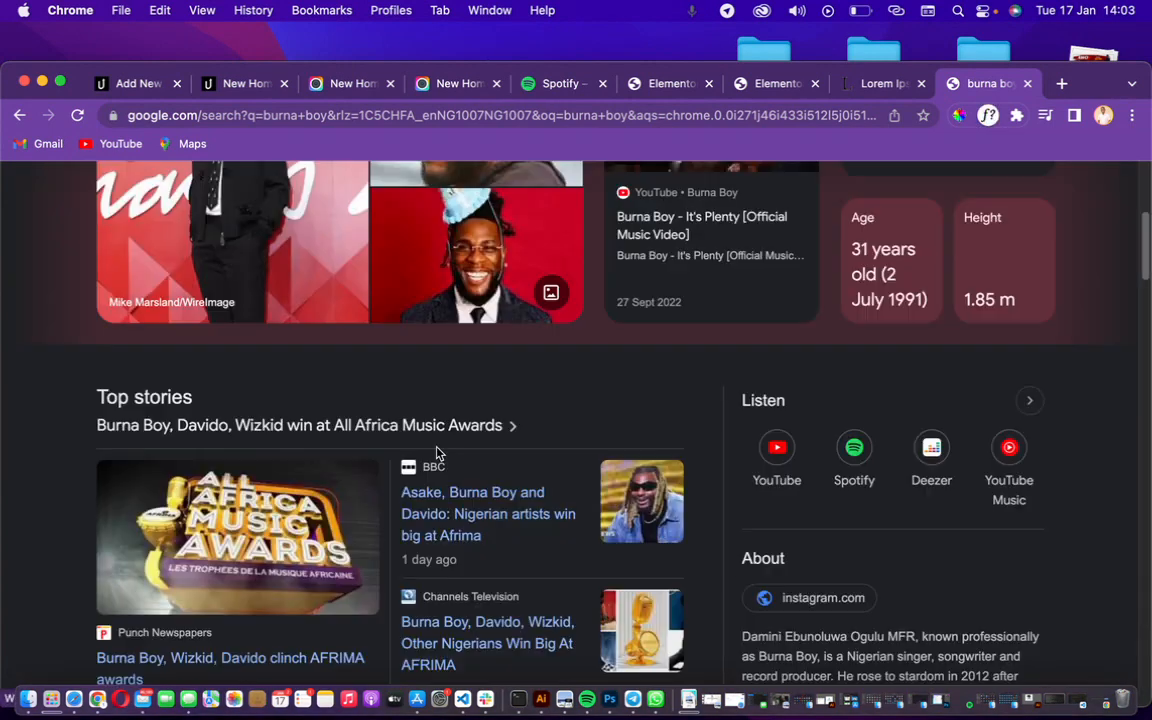
pyautogui.scroll(3, 437, 453)
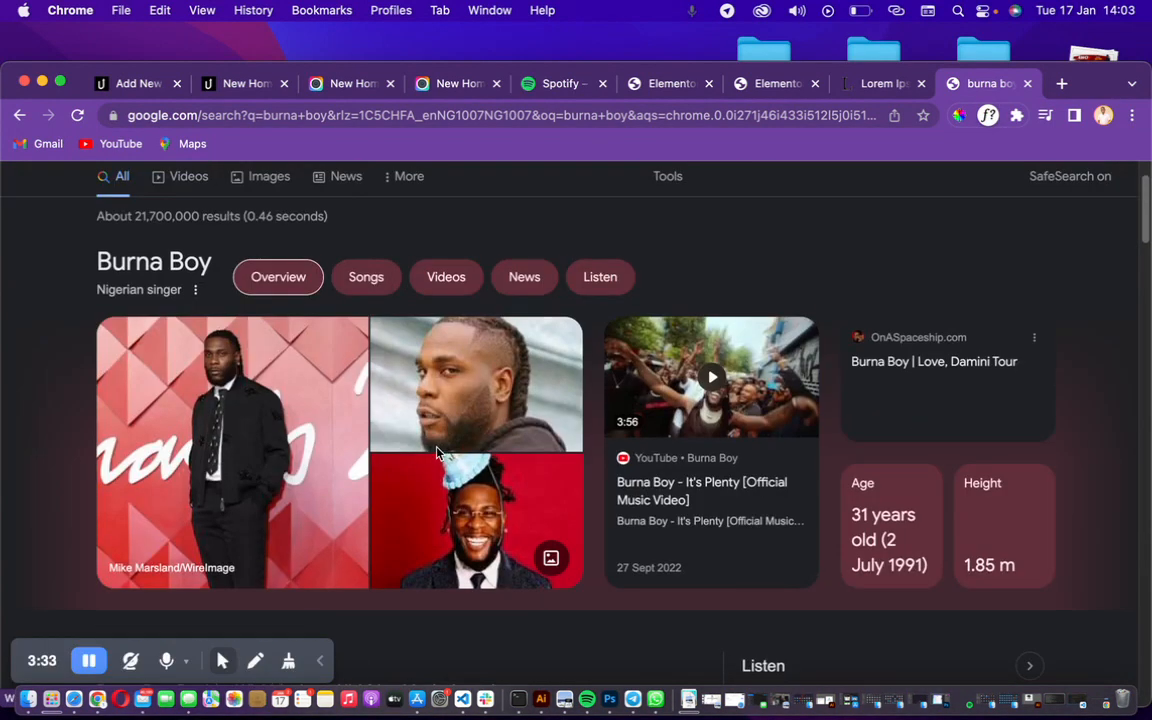
pyautogui.scroll(2, 436, 453)
# - Refine the Google search to "burna boy grammy" and look through the results for a relevant article
pyautogui.click(342, 204)
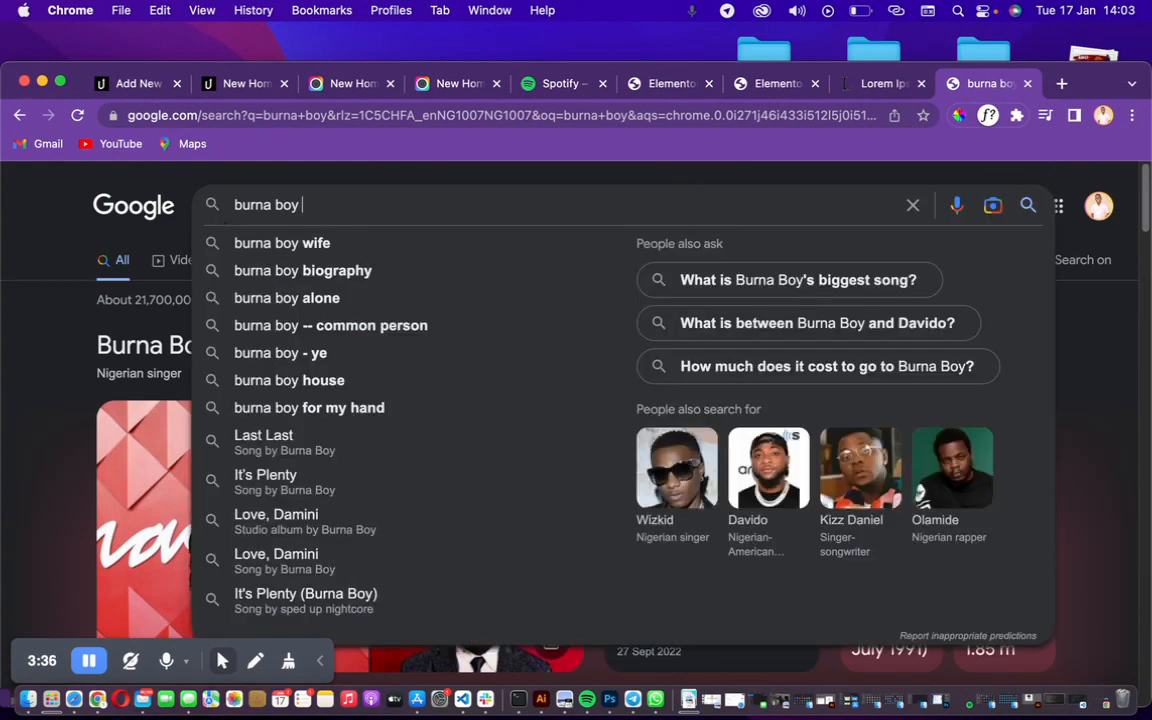
pyautogui.write('grammy')
pyautogui.press('Return')
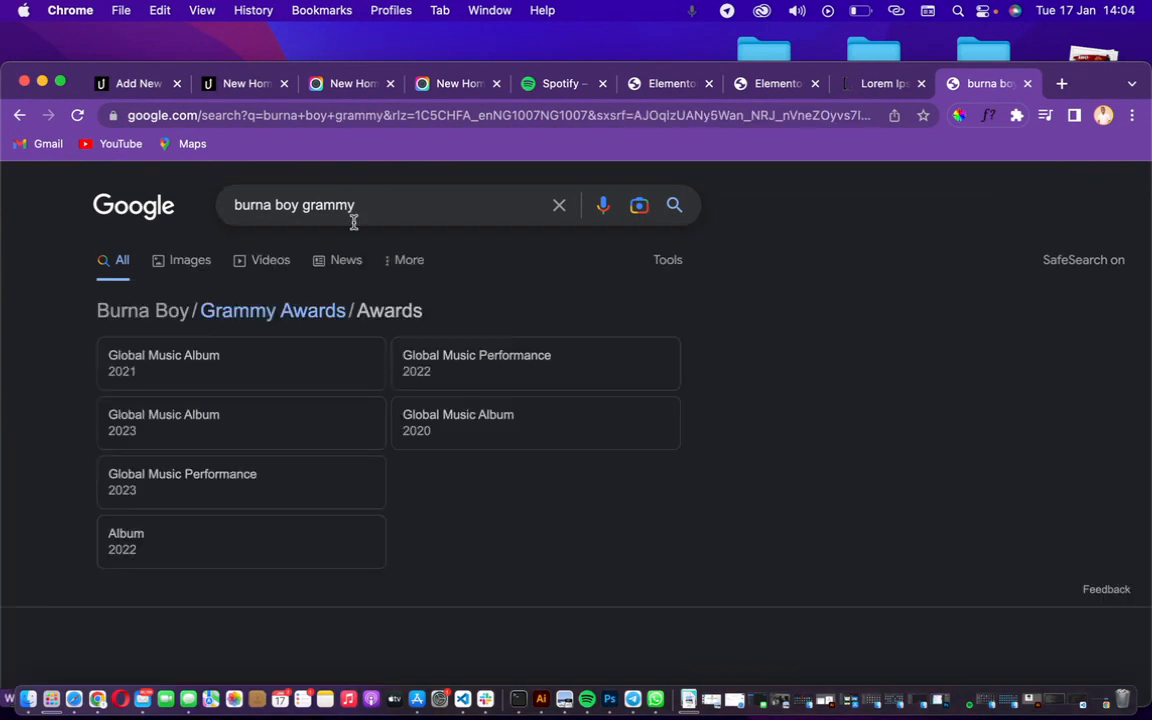
pyautogui.scroll(-10, 789, 466)
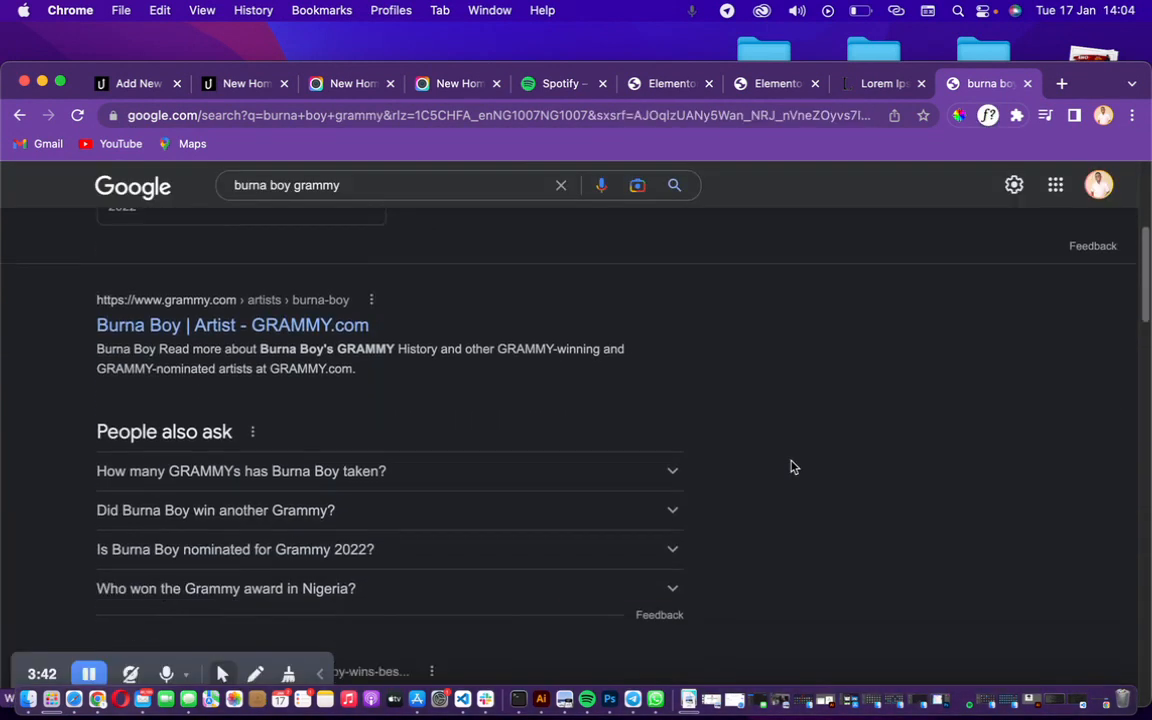
pyautogui.scroll(-3, 789, 462)
pyautogui.scroll(-5, 314, 465)
pyautogui.scroll(1, 263, 372)
pyautogui.scroll(-5, 548, 411)
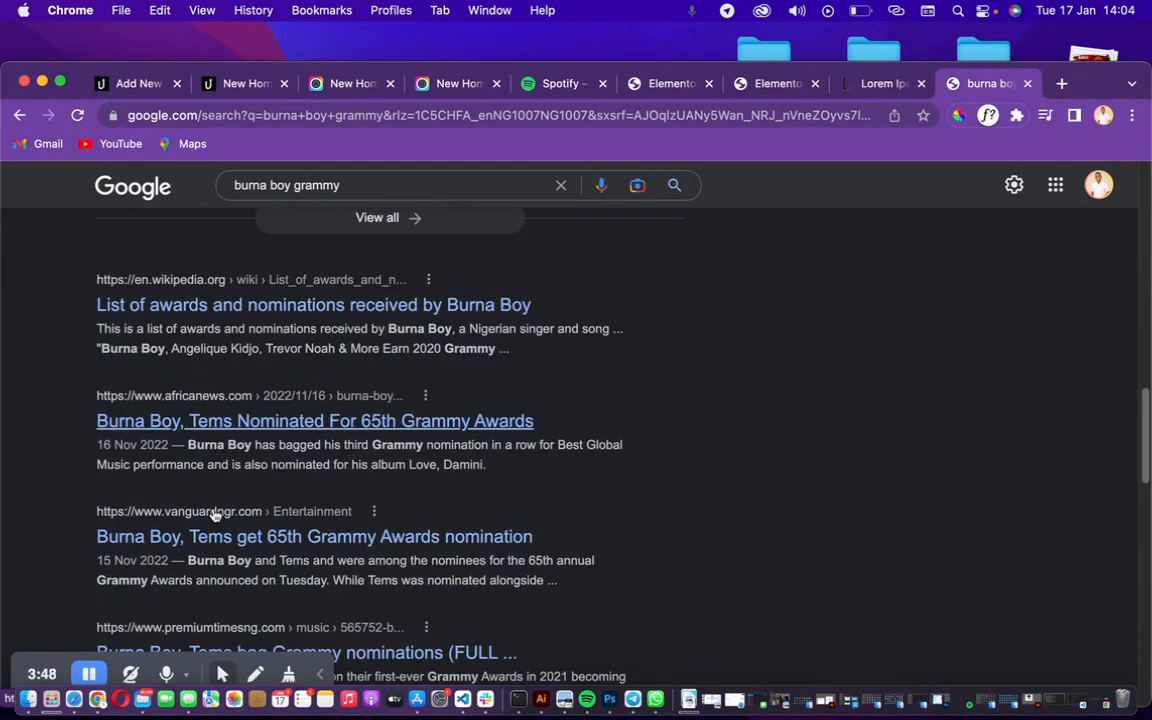
# - Look through the remaining web results for "burna boy grammy" and switch to the image results
pyautogui.scroll(-4, 237, 540)
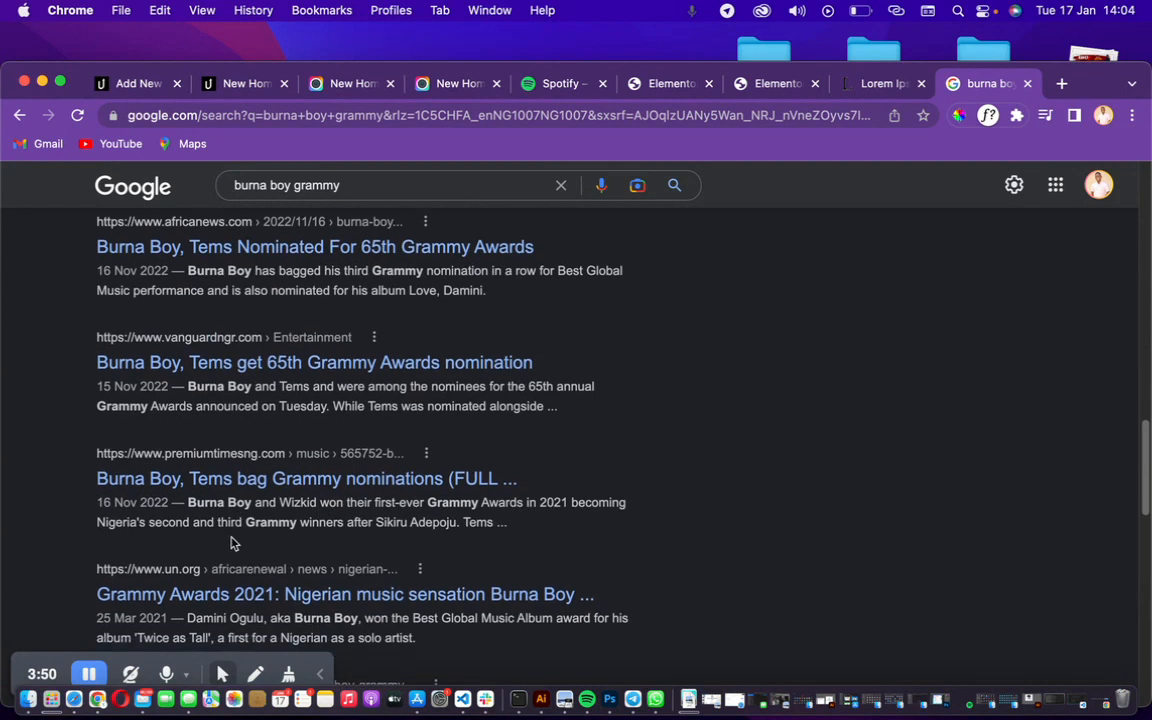
pyautogui.scroll(-3, 222, 580)
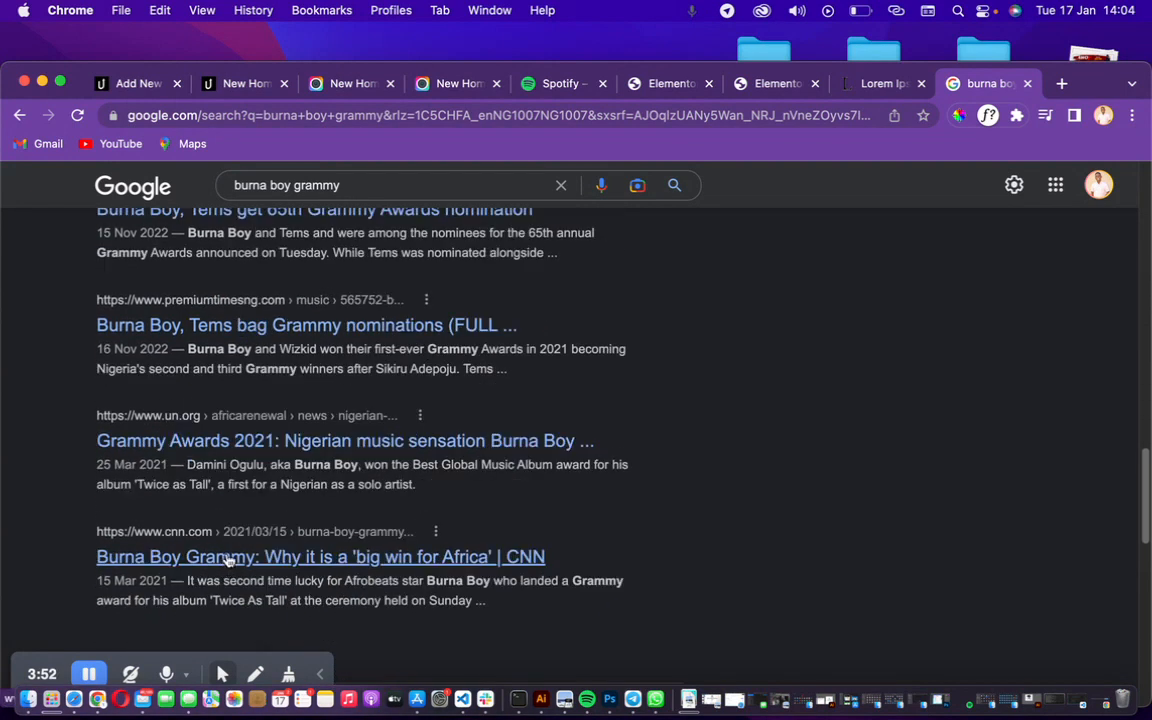
pyautogui.scroll(-3, 229, 553)
pyautogui.scroll(12, 237, 548)
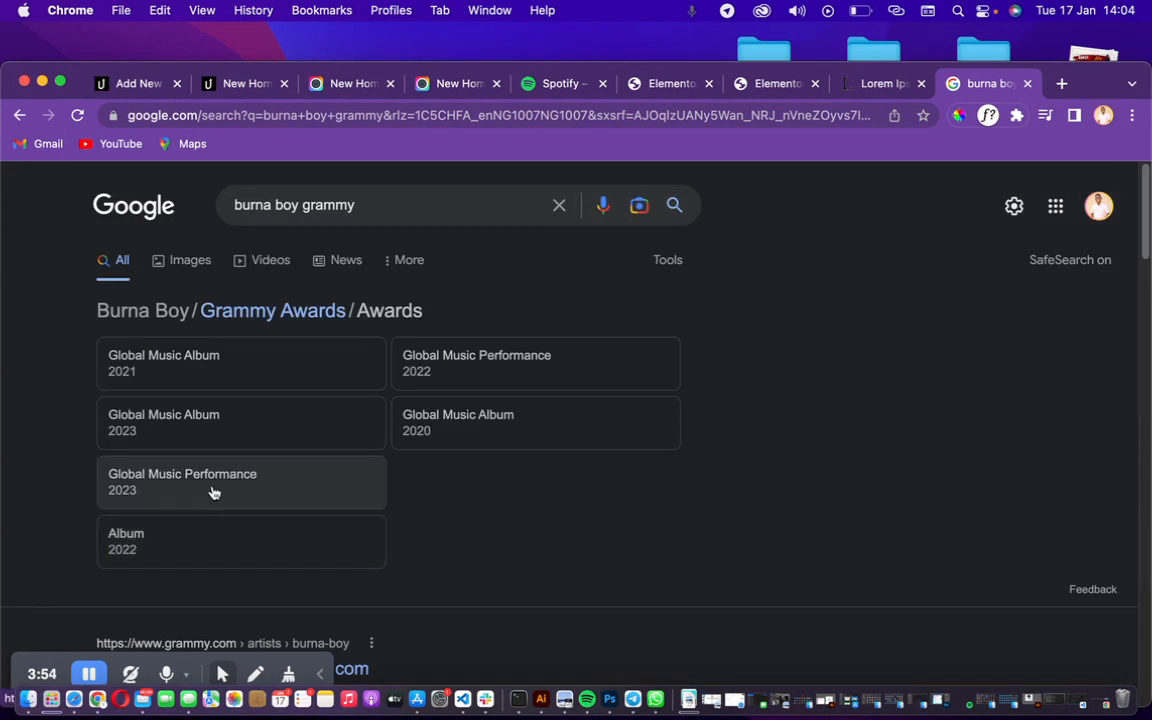
pyautogui.click(186, 262)
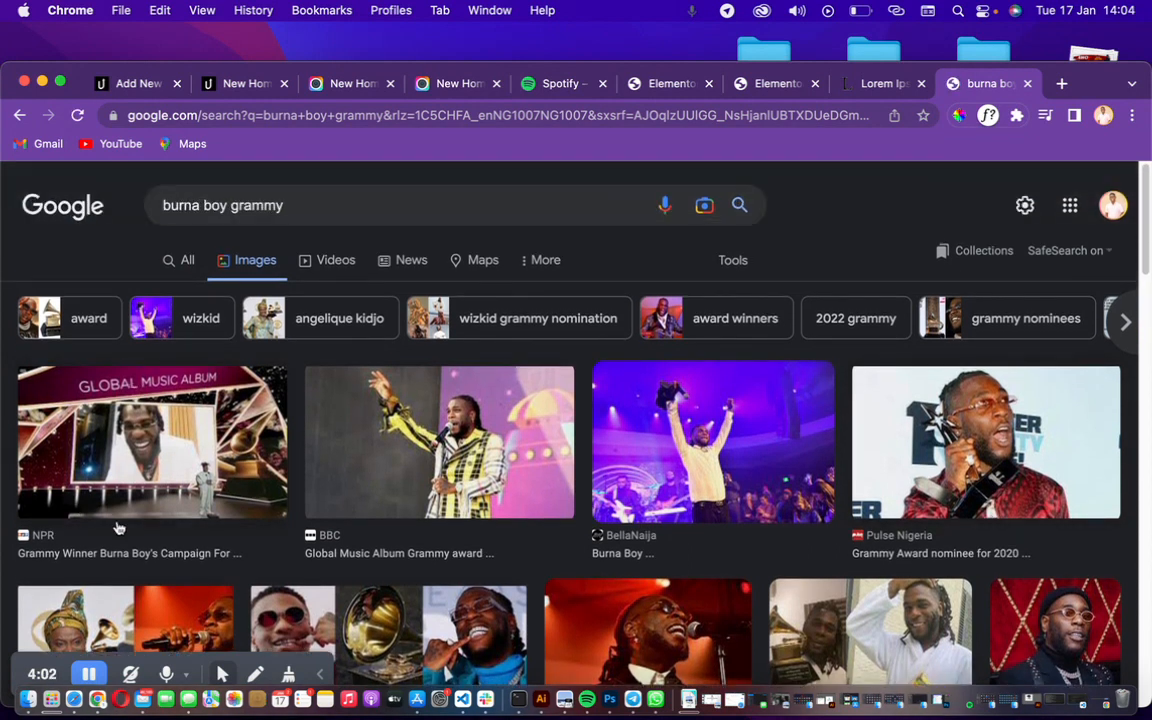
# - Return to the web results for "burna boy grammy" and review the article listings
pyautogui.click(178, 261)
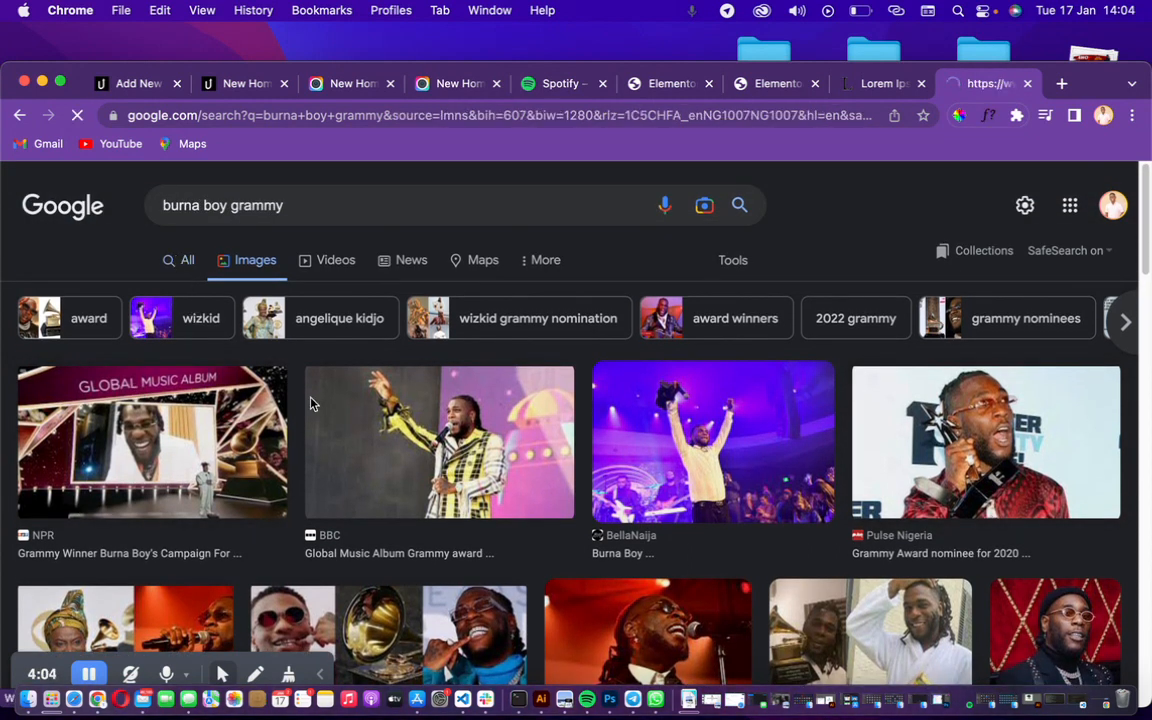
pyautogui.scroll(-4, 437, 435)
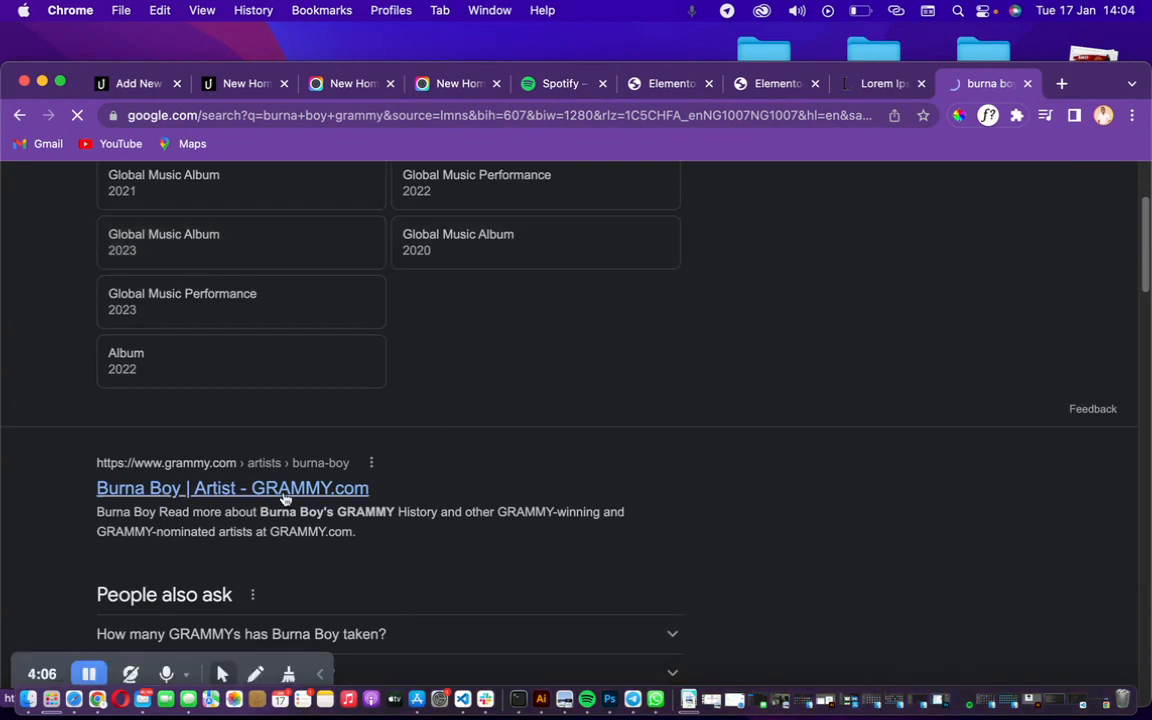
pyautogui.scroll(-3, 300, 502)
pyautogui.scroll(-10, 306, 501)
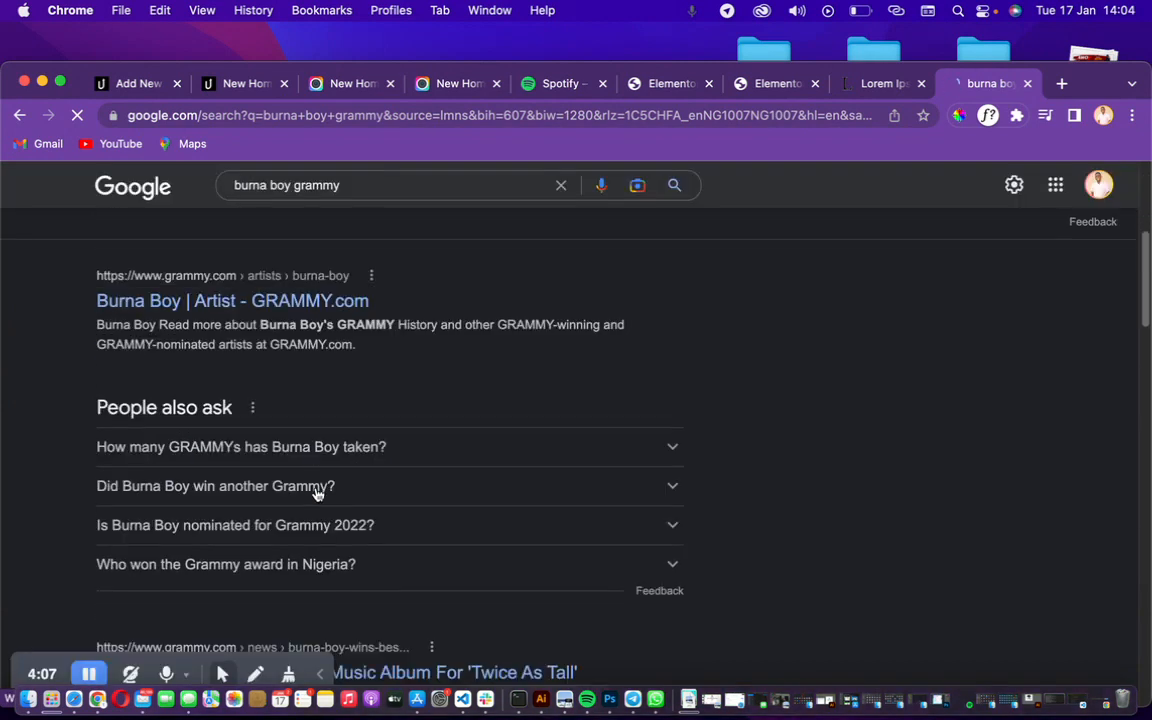
pyautogui.scroll(-10, 315, 494)
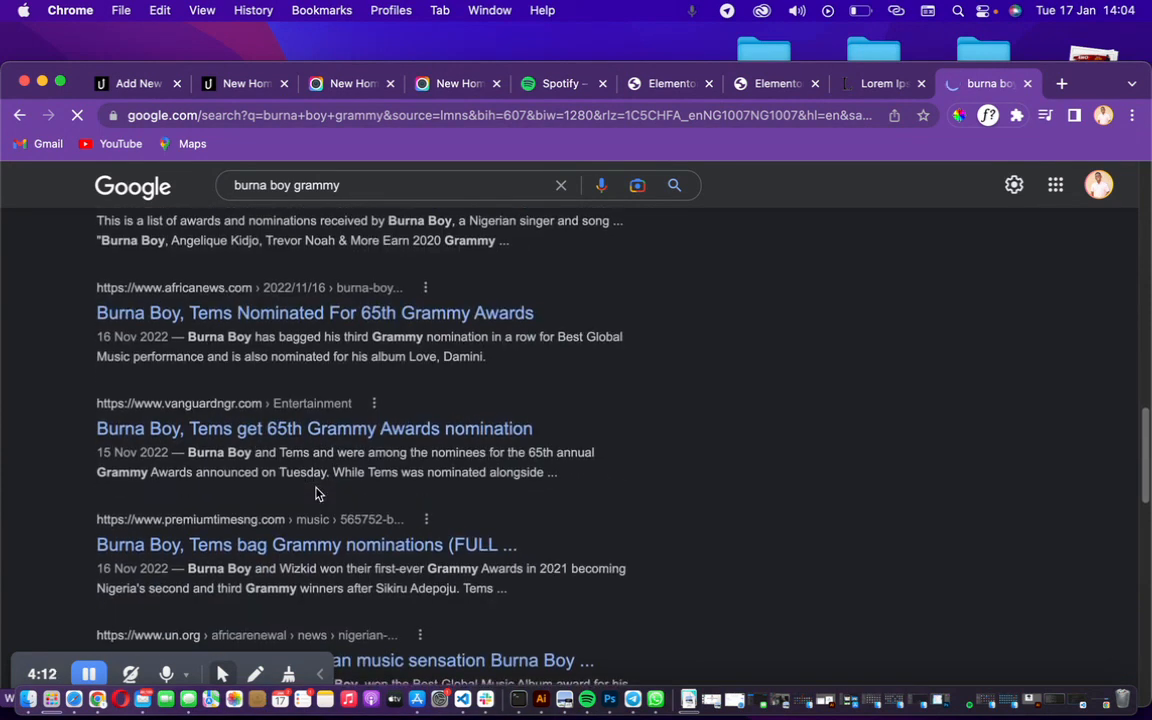
pyautogui.scroll(-1, 316, 494)
pyautogui.scroll(20, 284, 437)
pyautogui.scroll(3, 195, 306)
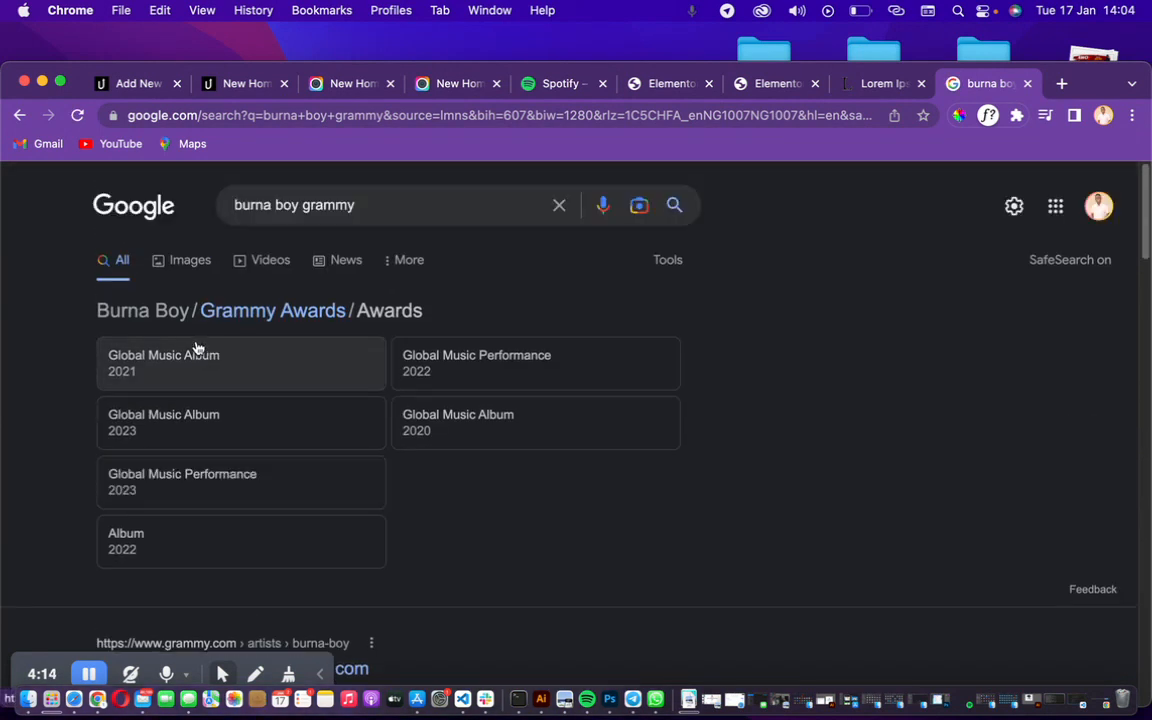
# - Browse the image results for "burna boy grammy" again
pyautogui.click(187, 262)
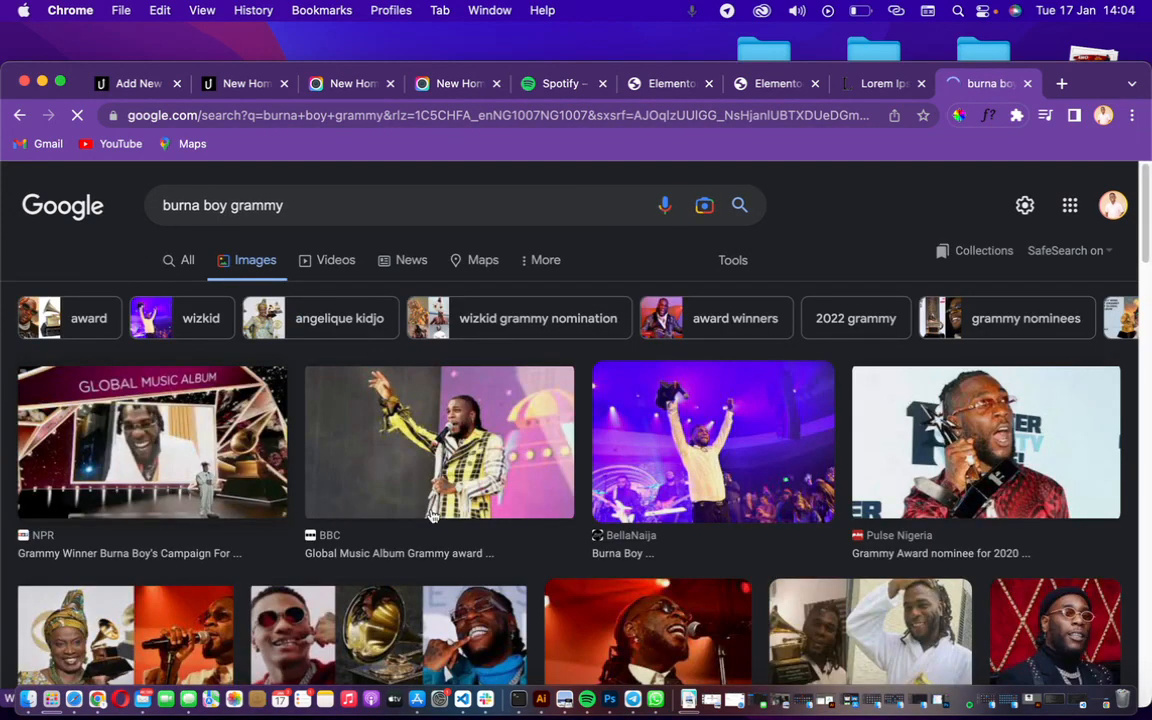
pyautogui.scroll(-5, 860, 495)
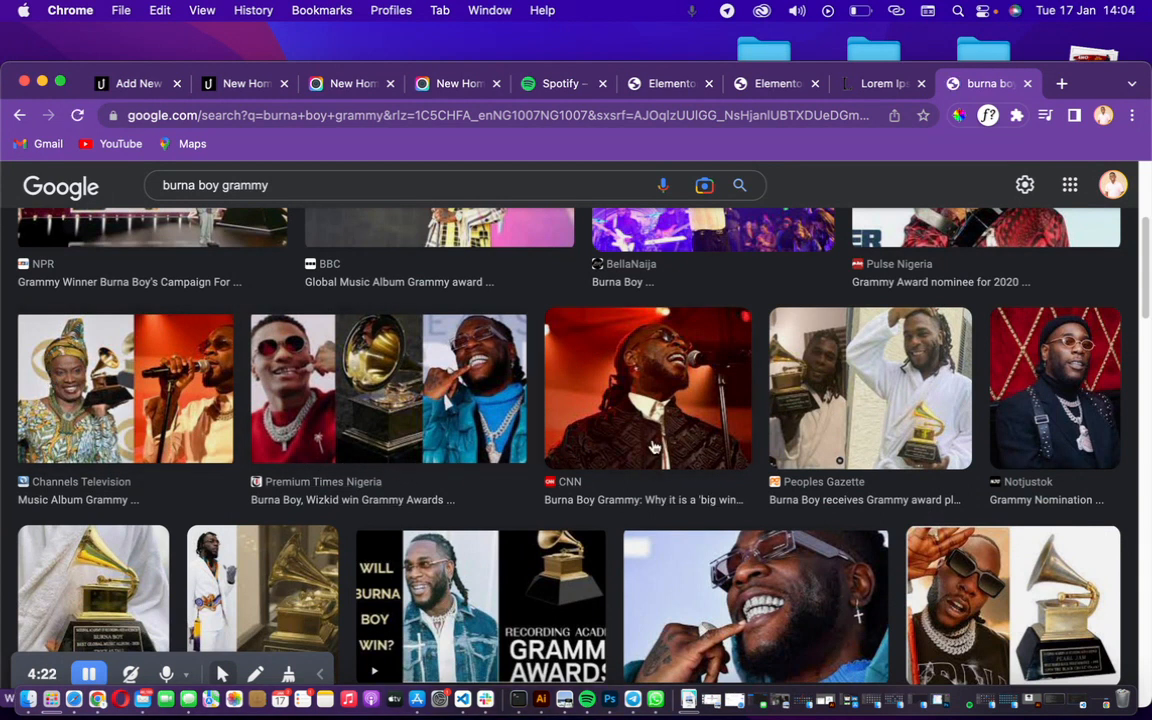
pyautogui.scroll(5, 580, 405)
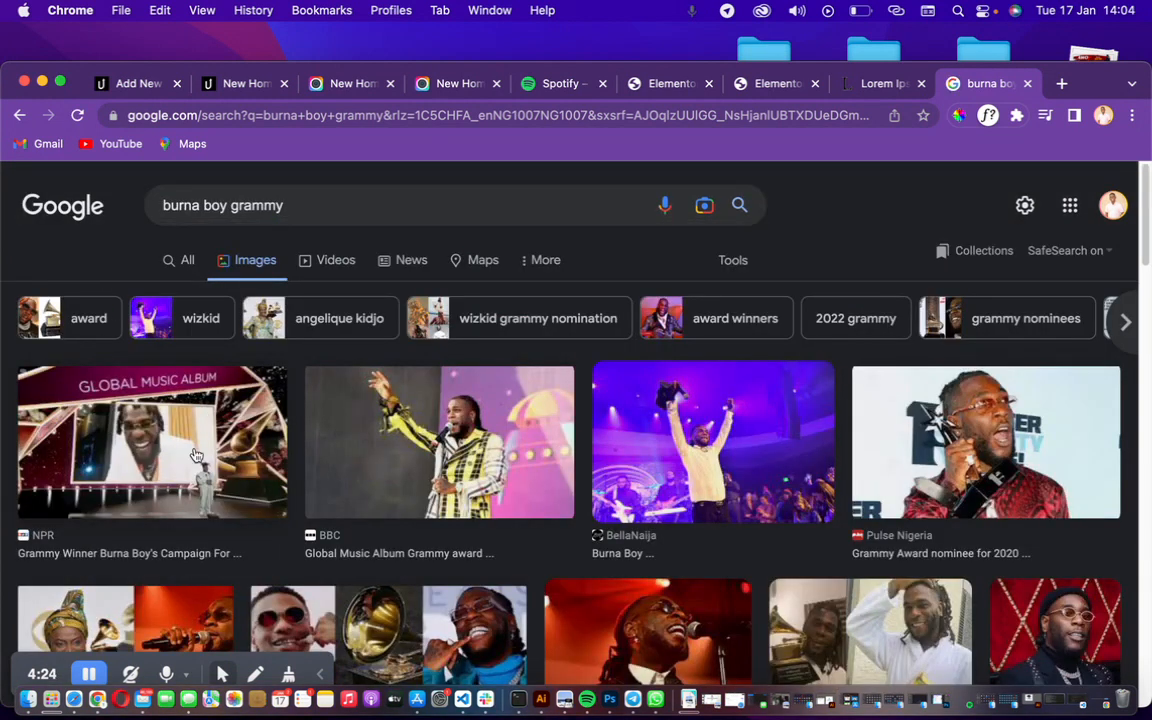
# - Return to the post's featured image picker and select Upper-related-4.jpeg in the media library
pyautogui.click(151, 90)
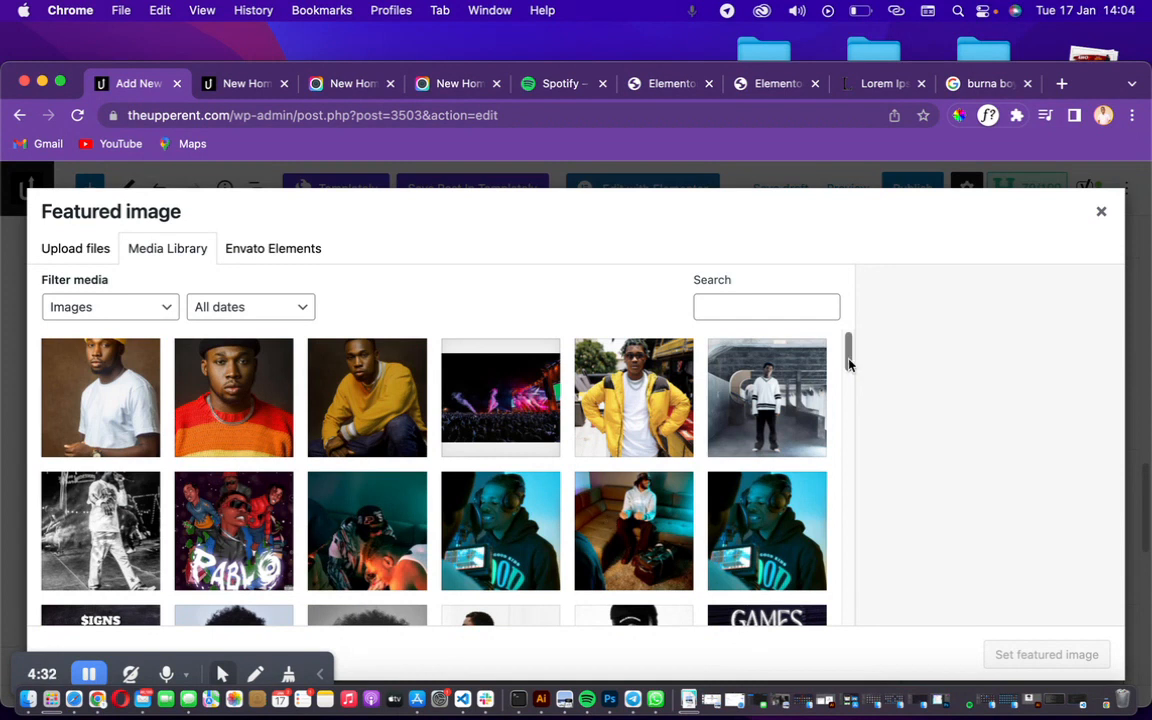
pyautogui.scroll(-5, 848, 362)
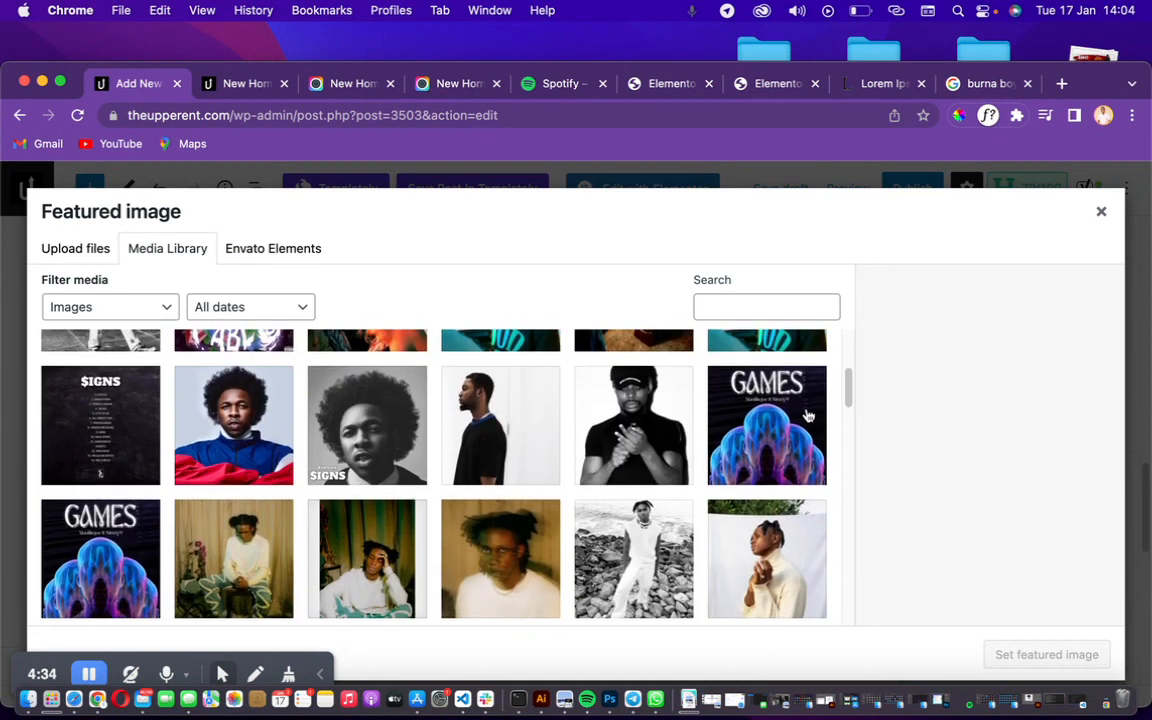
pyautogui.moveTo(848, 395); pyautogui.dragTo(841, 370)
pyautogui.click(450, 455)
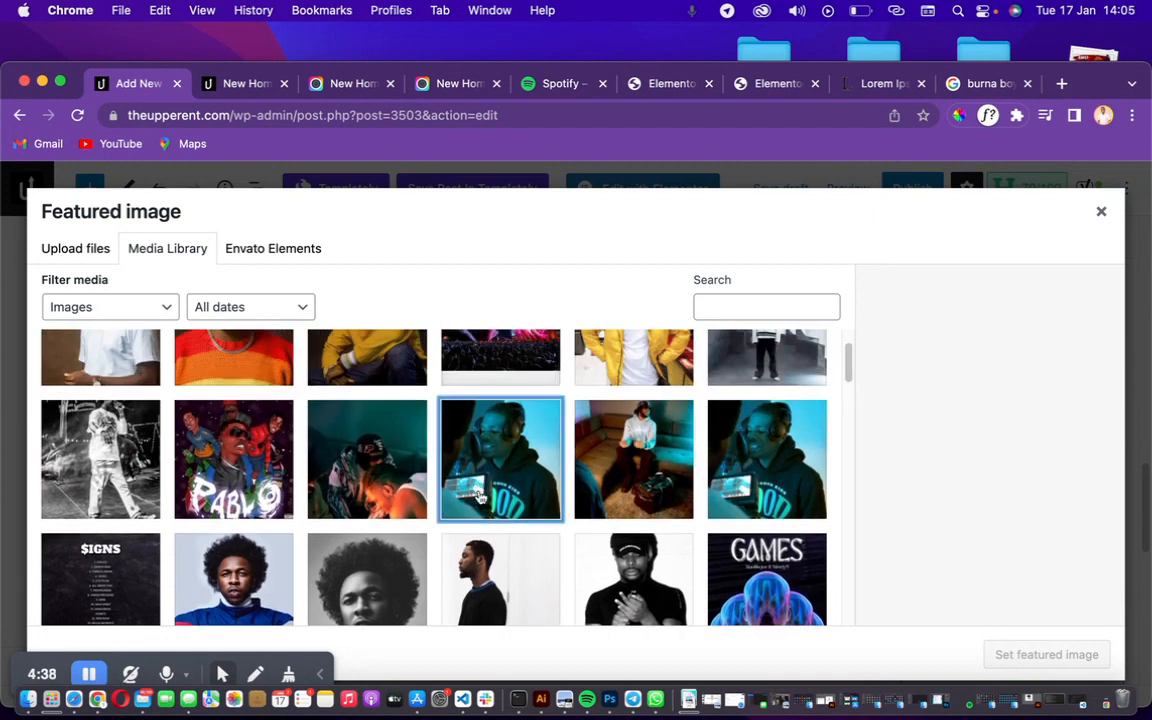
pyautogui.click(632, 458)
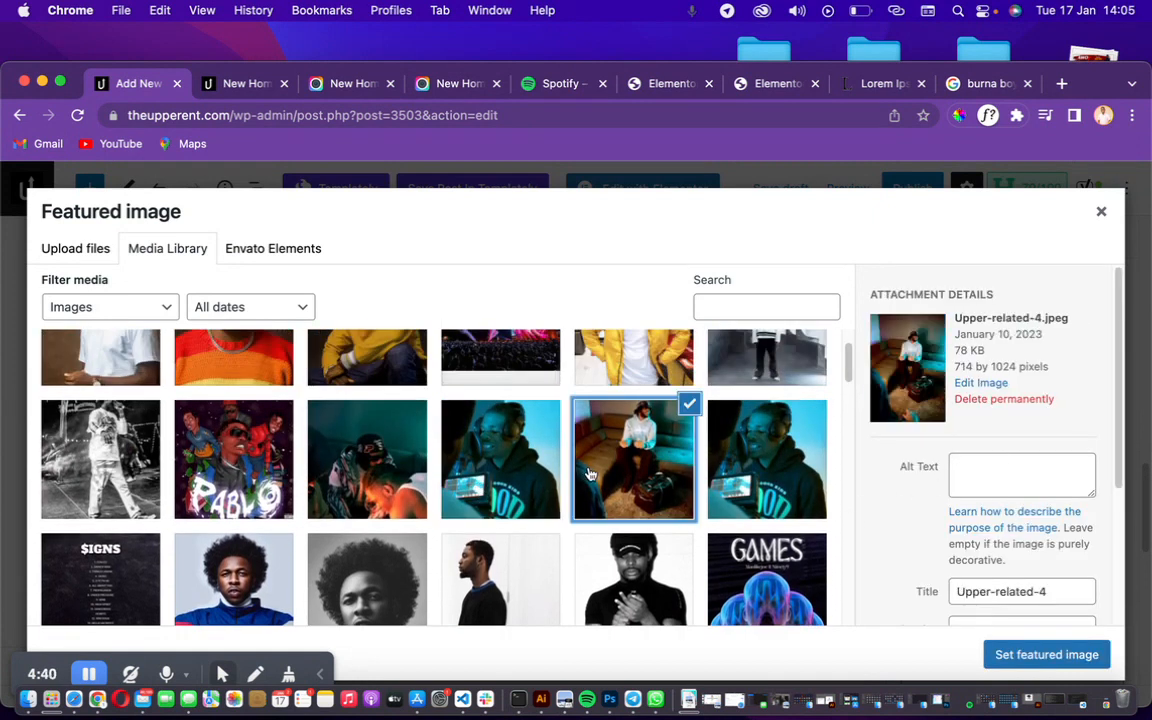
pyautogui.moveTo(848, 371); pyautogui.dragTo(848, 362)
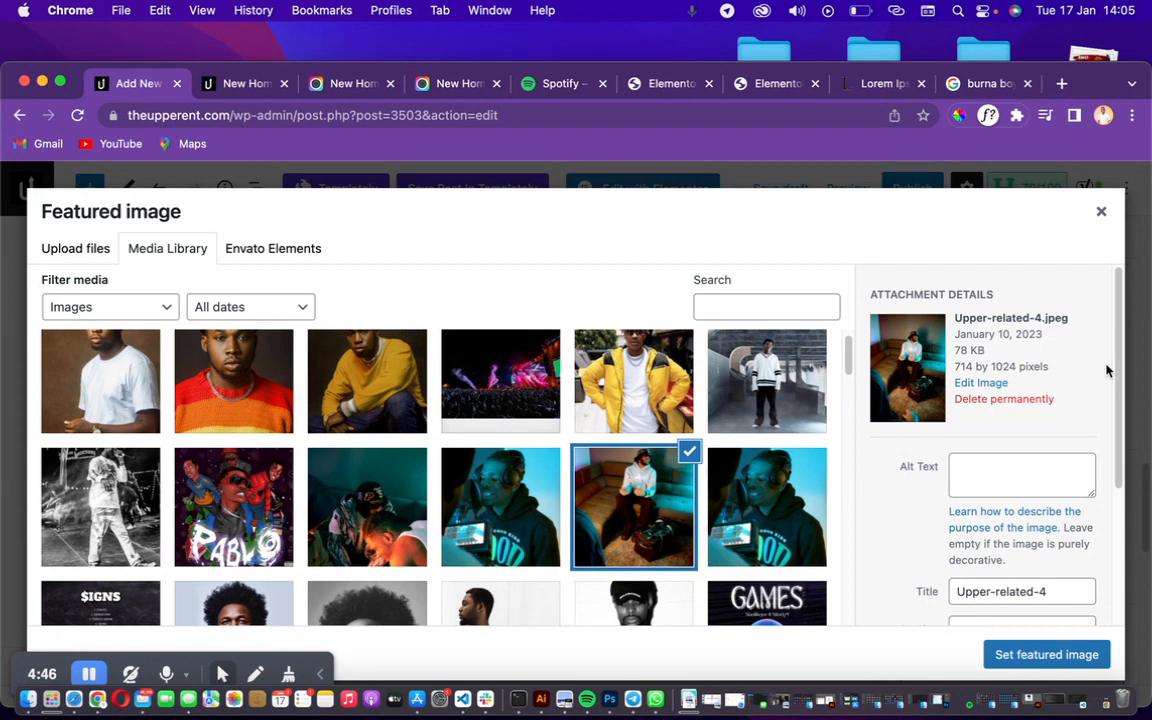
# - Review the attachment details of Upper-related-4.jpeg, paying attention to its title
pyautogui.moveTo(1112, 372); pyautogui.dragTo(1109, 480)
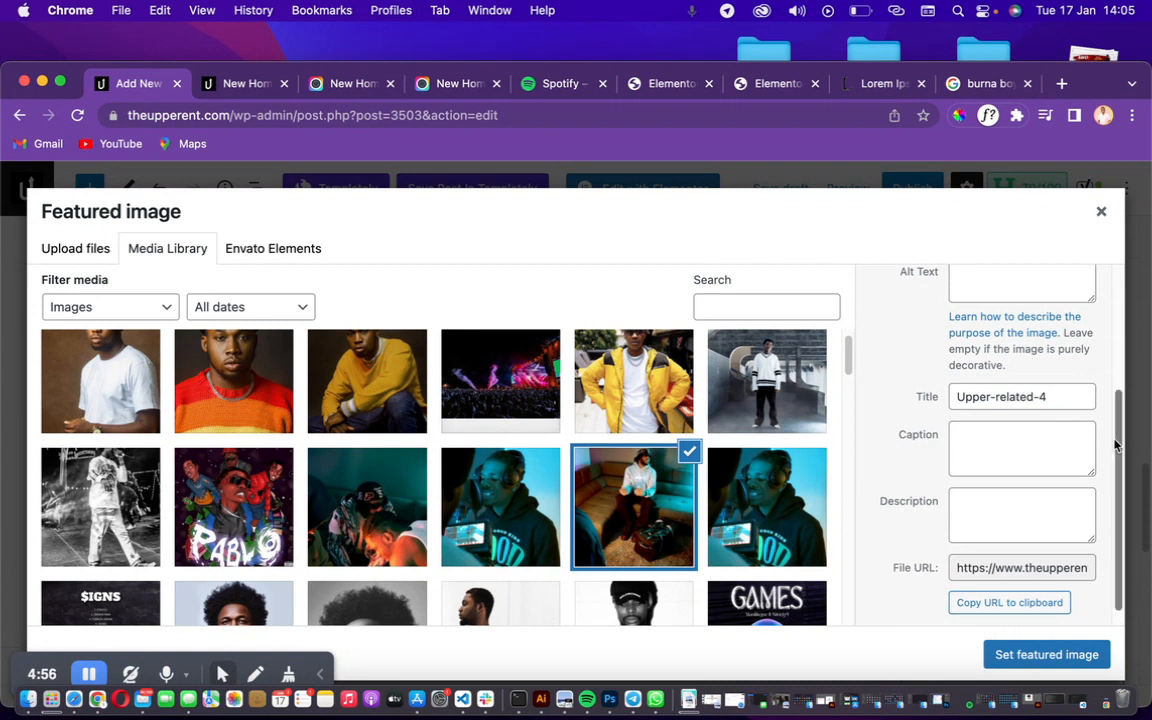
pyautogui.moveTo(1117, 446); pyautogui.dragTo(1110, 380)
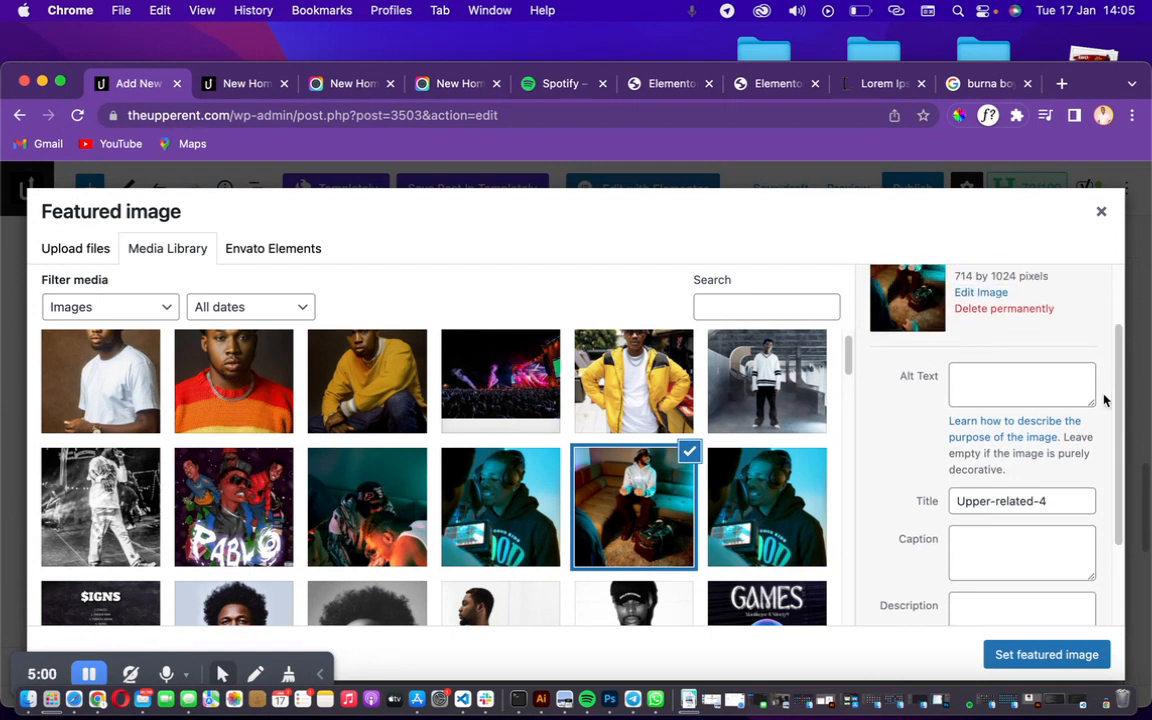
pyautogui.moveTo(1050, 510); pyautogui.dragTo(880, 511)
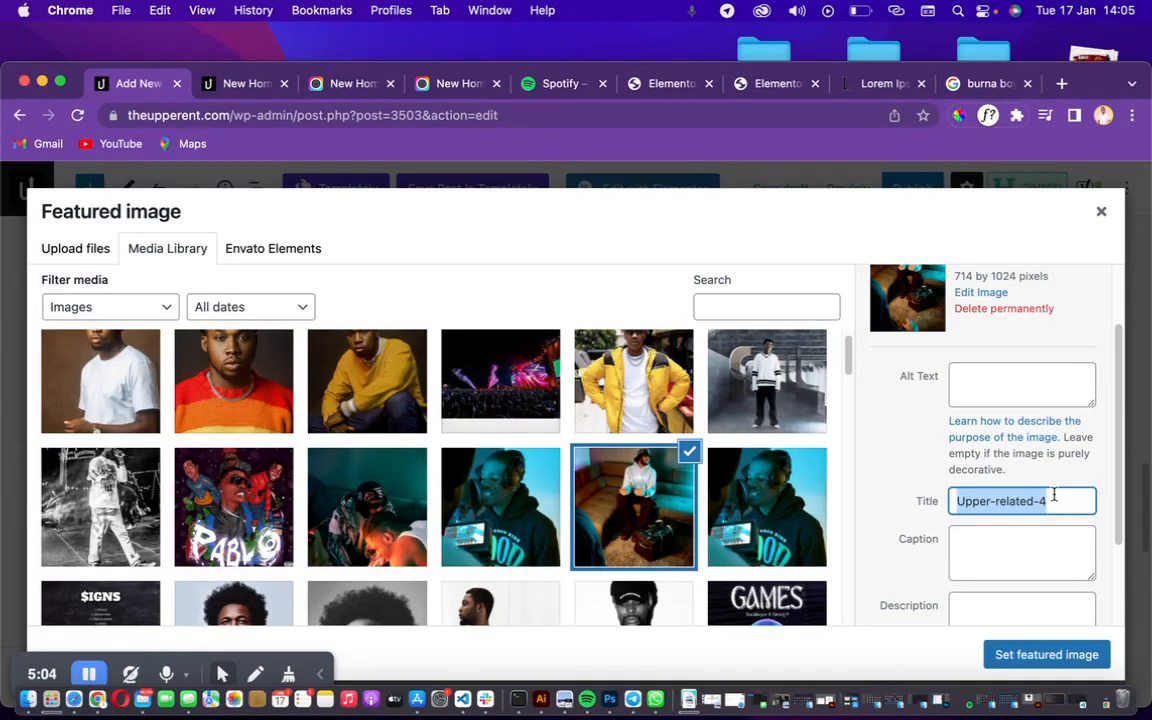
# - Select several other media library images one after another and compare the titles in their attachment details
pyautogui.click(386, 452)
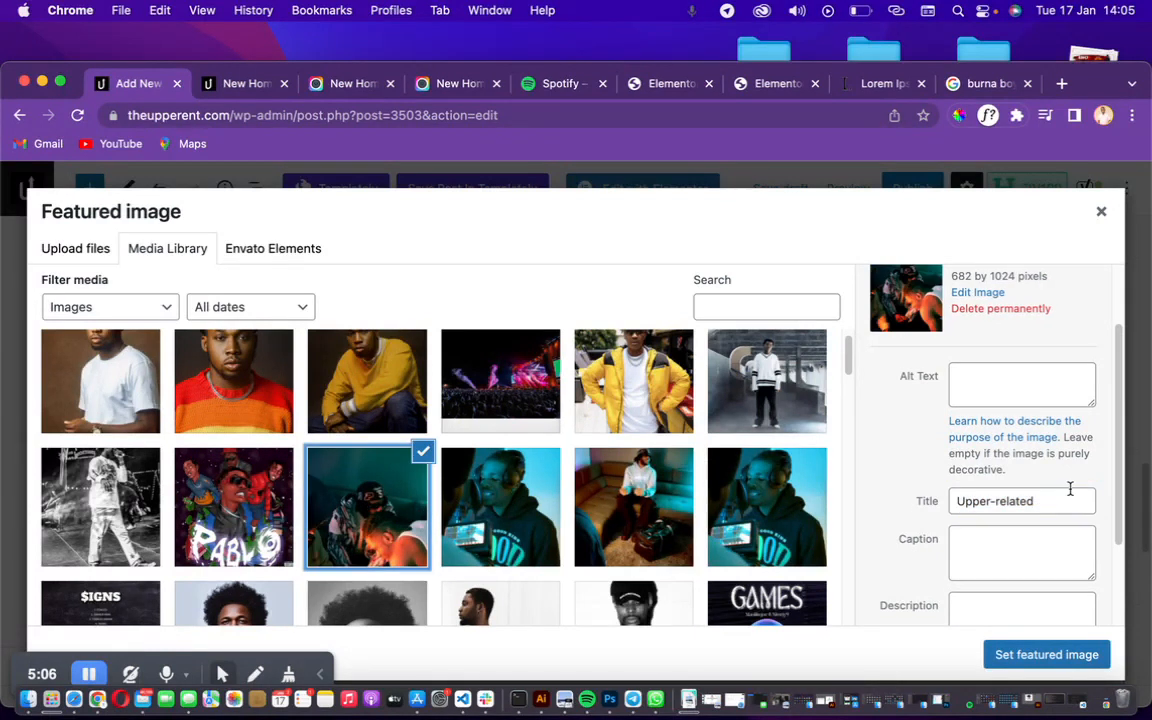
pyautogui.click(226, 456)
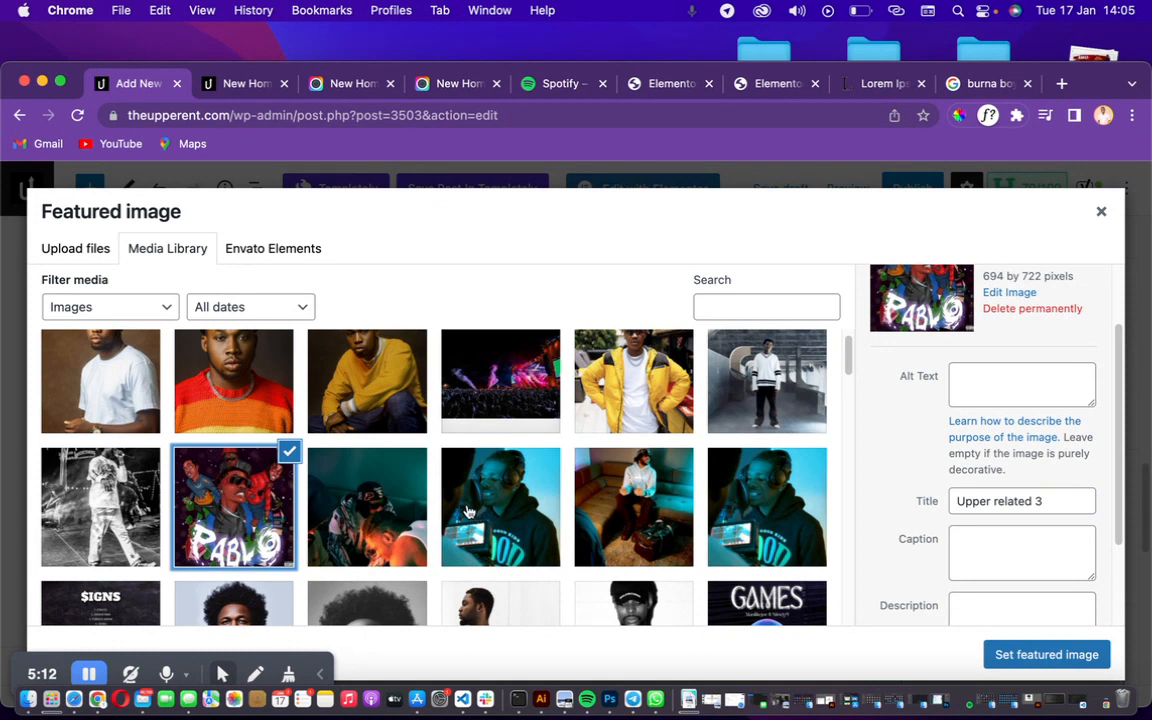
pyautogui.click(235, 430)
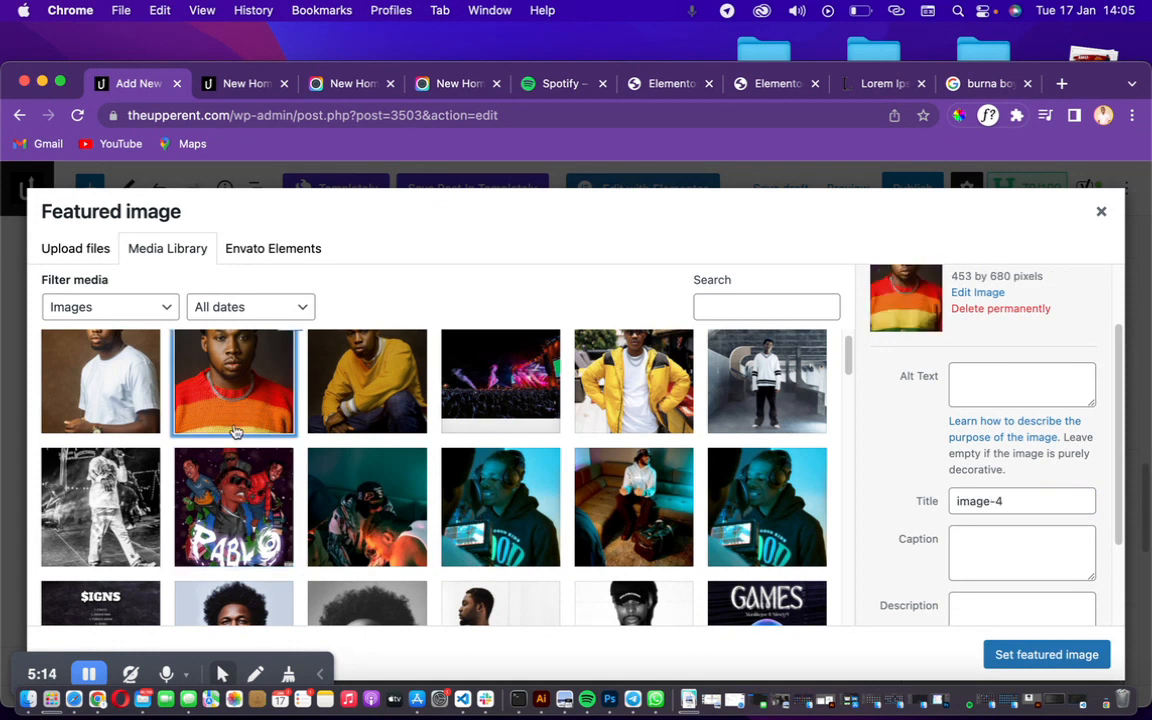
pyautogui.click(464, 342)
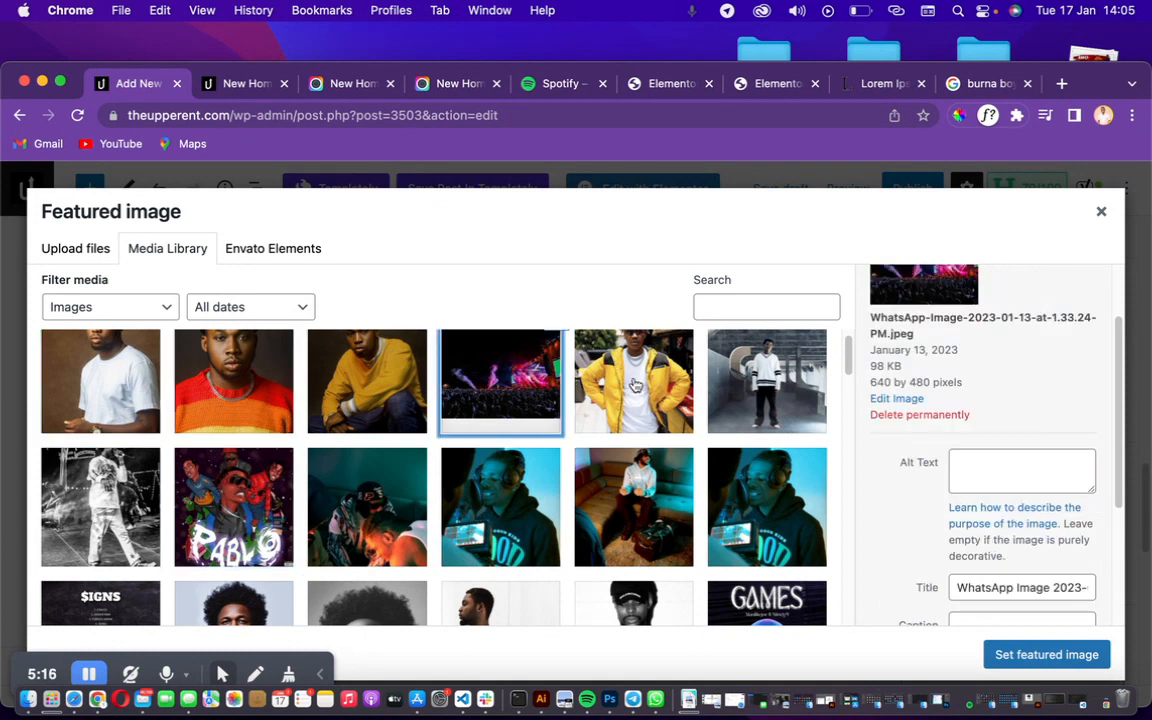
pyautogui.click(758, 385)
pyautogui.click(675, 392)
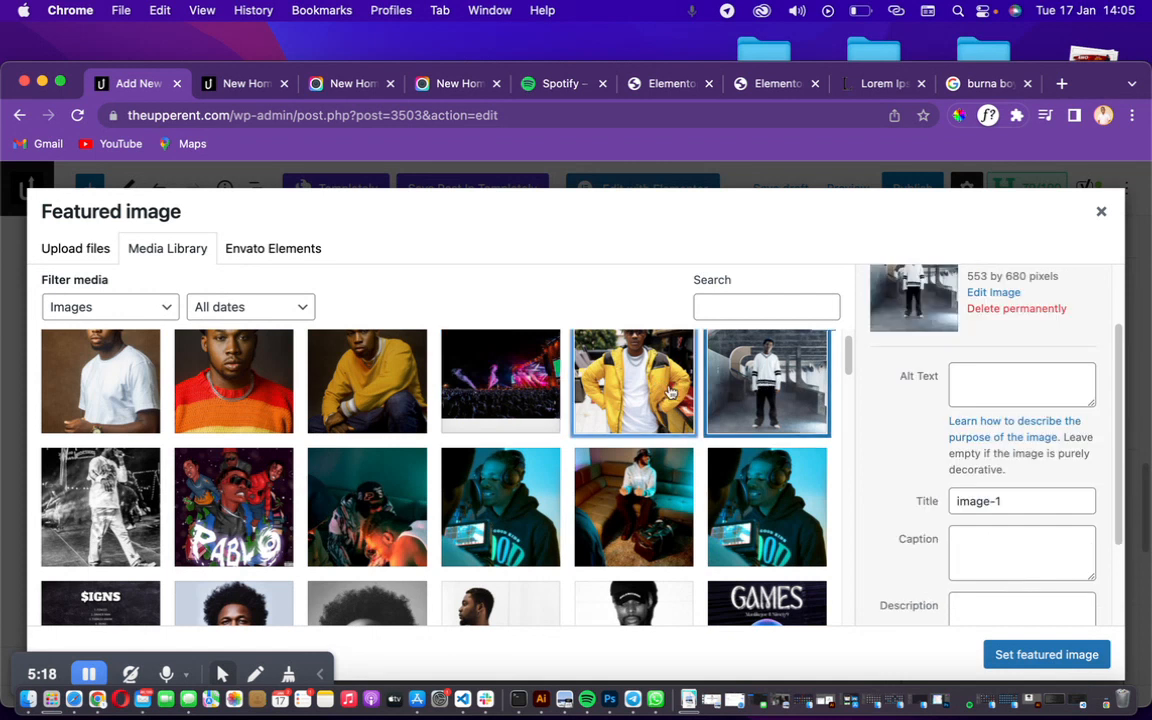
pyautogui.click(750, 611)
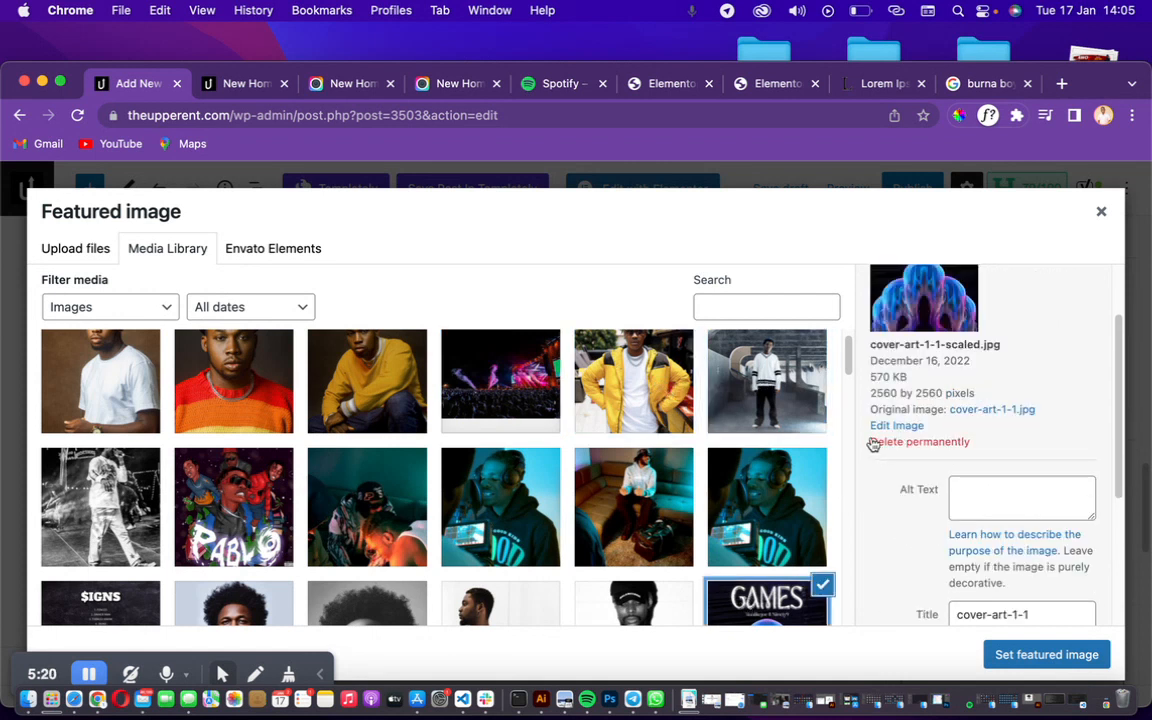
# - Reselect Upper-related-4.jpeg as the featured image candidate and check its attachment details
pyautogui.click(644, 532)
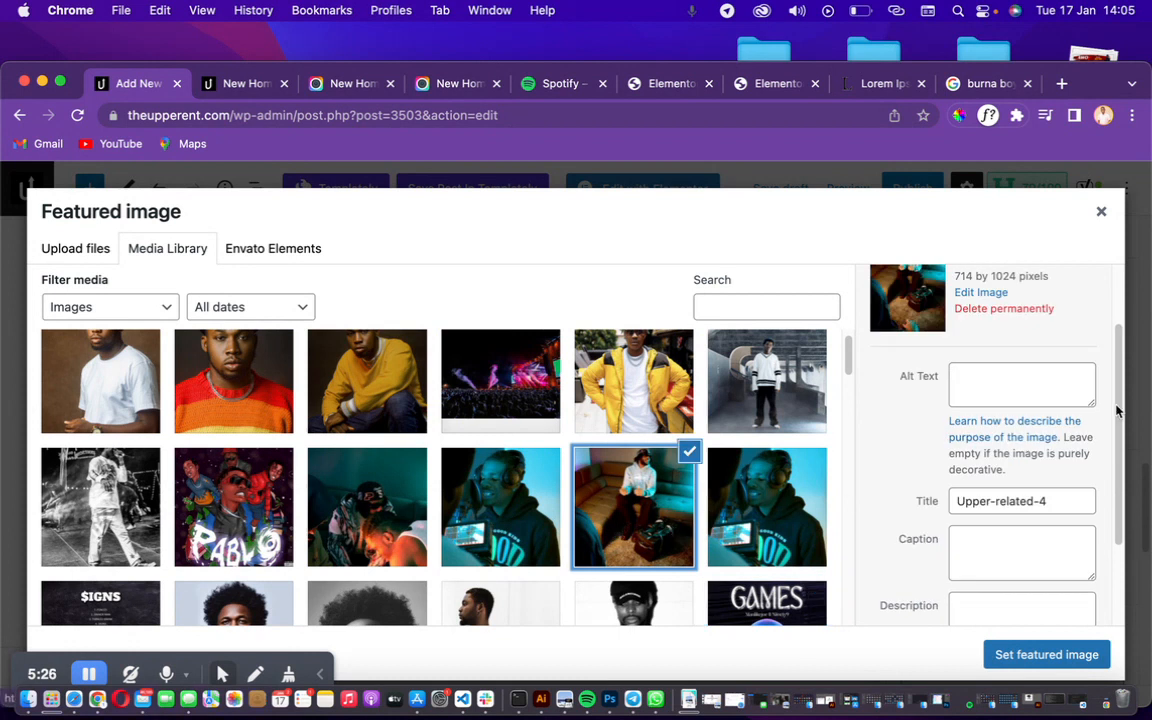
pyautogui.scroll(-3, 1115, 388)
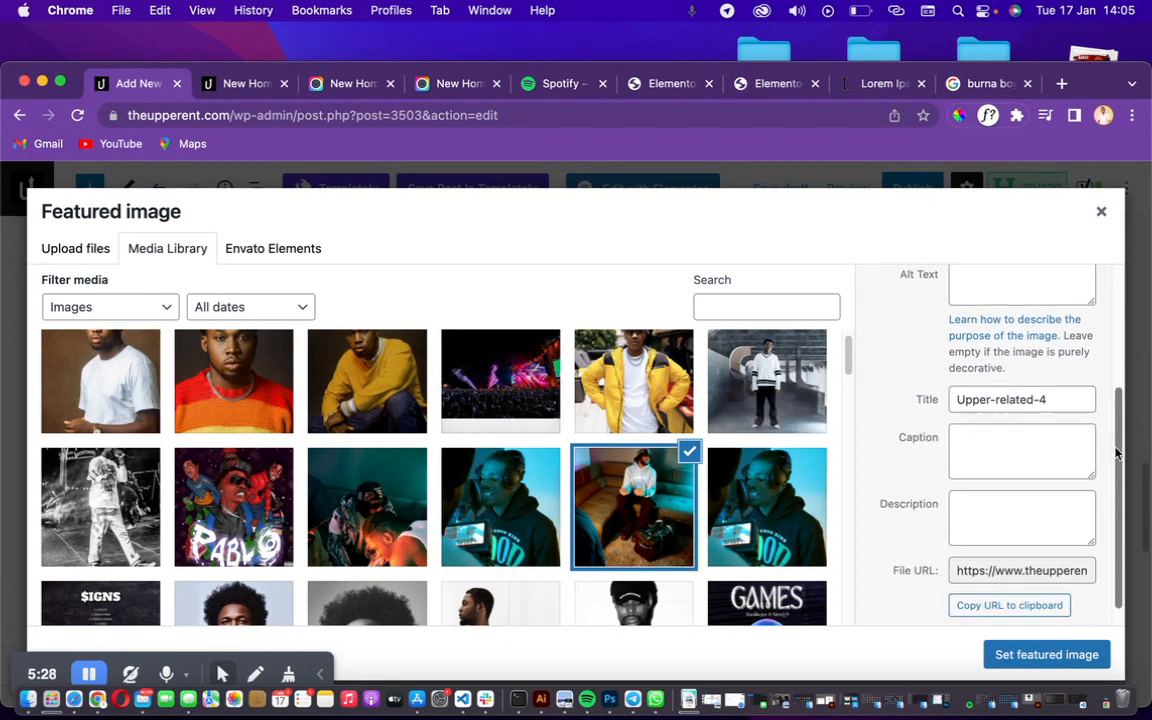
pyautogui.scroll(4, 1110, 352)
pyautogui.scroll(2, 1108, 340)
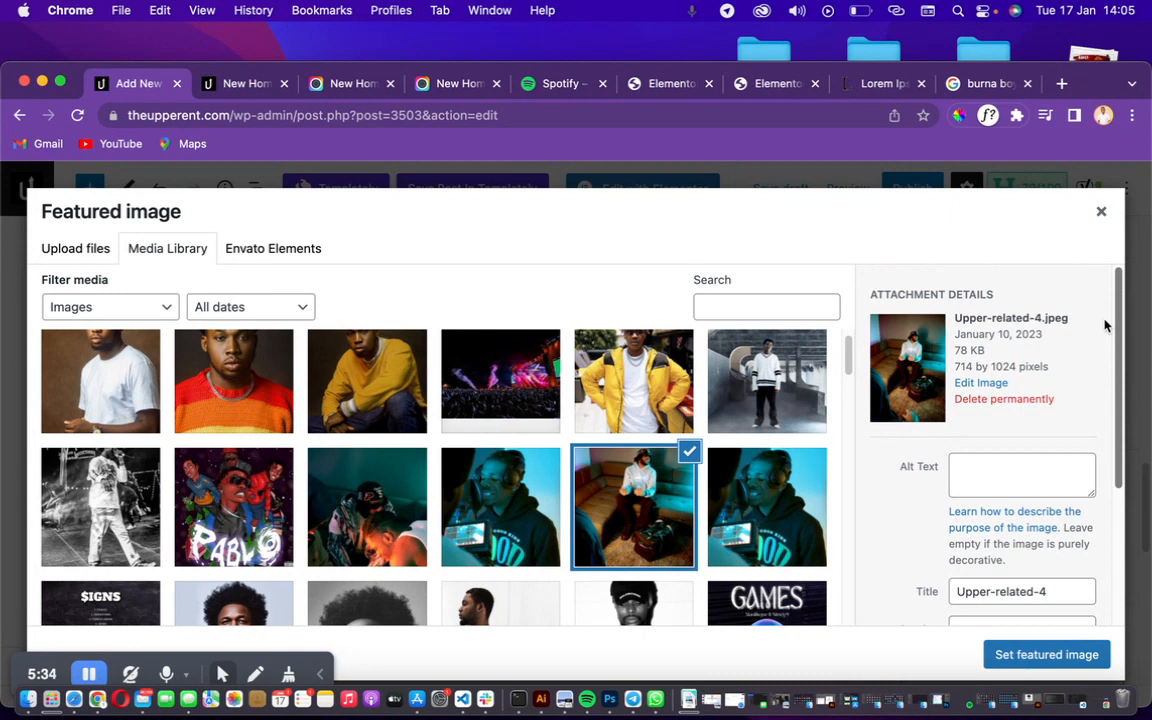
pyautogui.scroll(-2, 1105, 345)
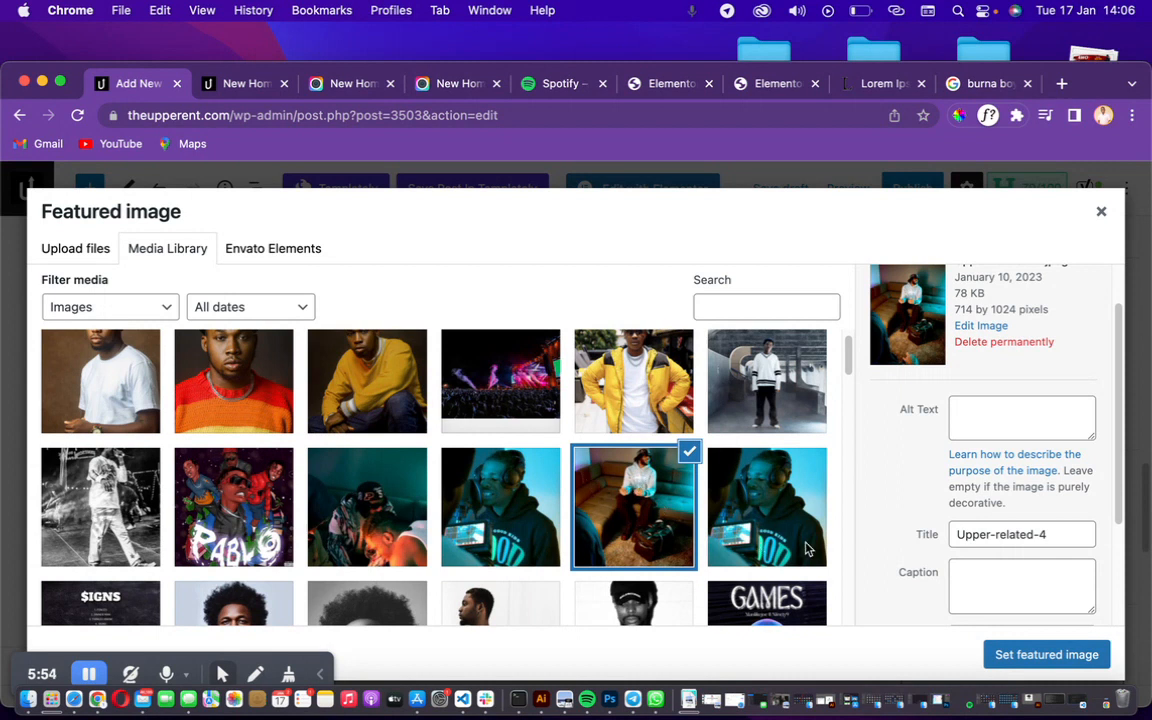
# - Examine the title, alt text, caption, description and file URL fields of Upper-related-4.jpeg
pyautogui.moveTo(1050, 539); pyautogui.dragTo(893, 523)
pyautogui.click(985, 413)
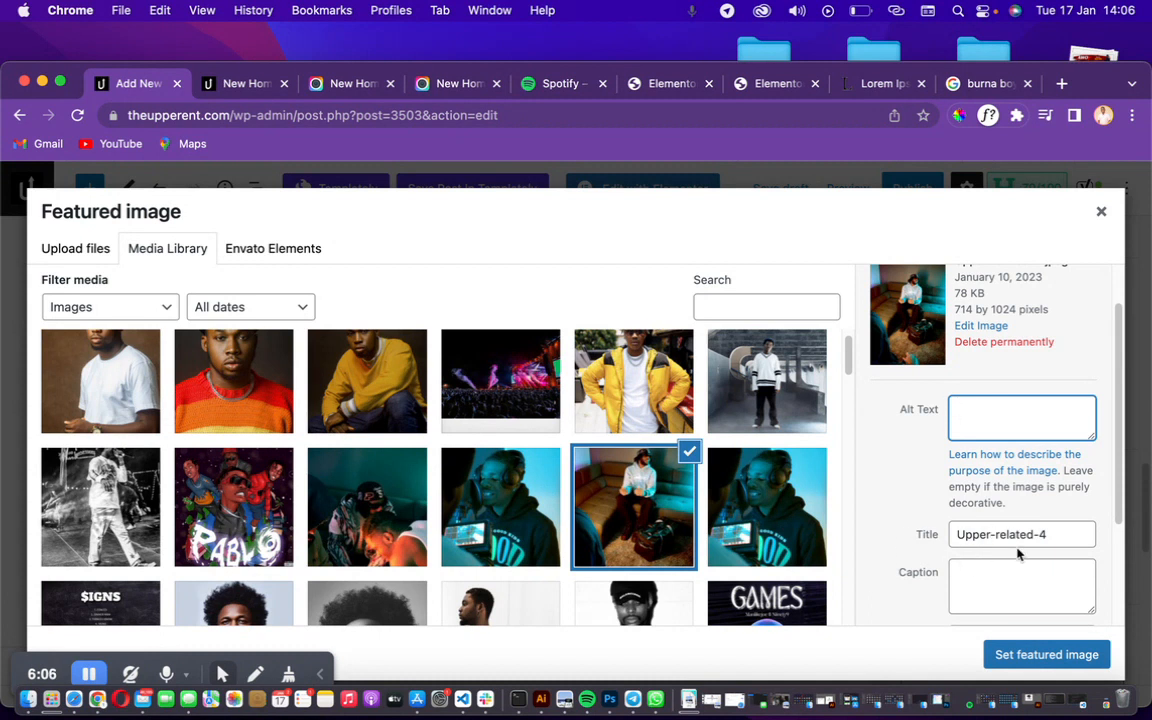
pyautogui.scroll(-3, 1117, 425)
pyautogui.click(972, 515)
pyautogui.scroll(2, 1115, 450)
pyautogui.click(1018, 503)
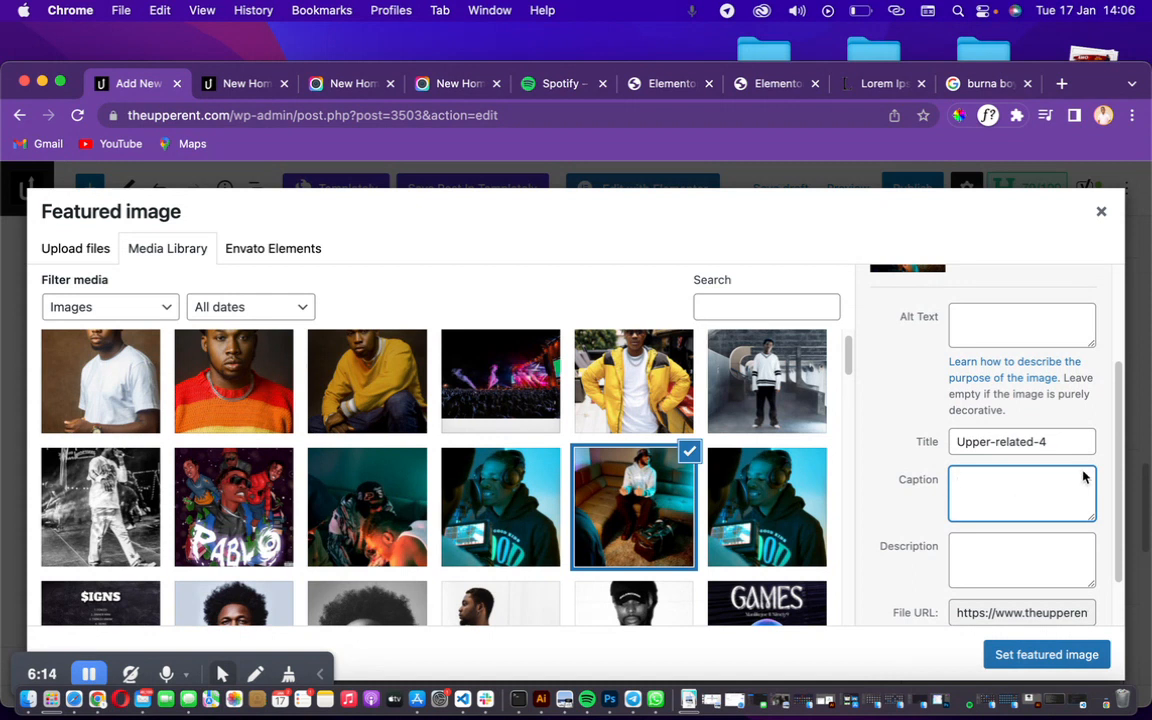
pyautogui.moveTo(1117, 462); pyautogui.dragTo(1106, 526)
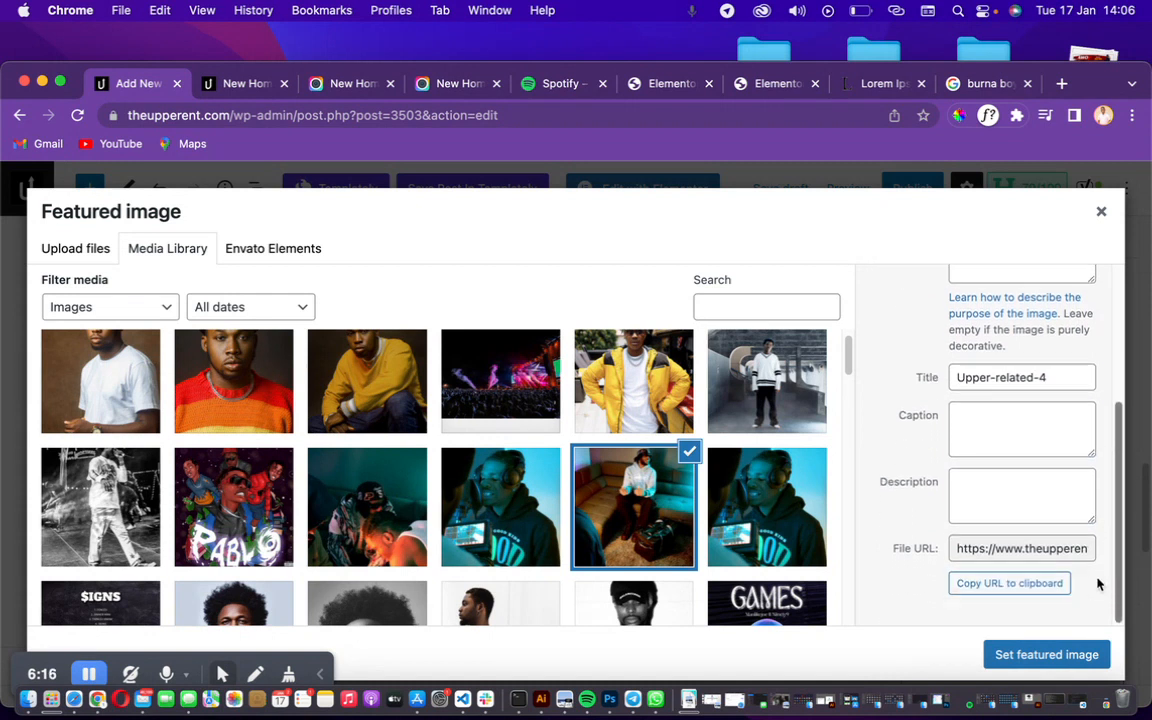
pyautogui.scroll(3, 1095, 430)
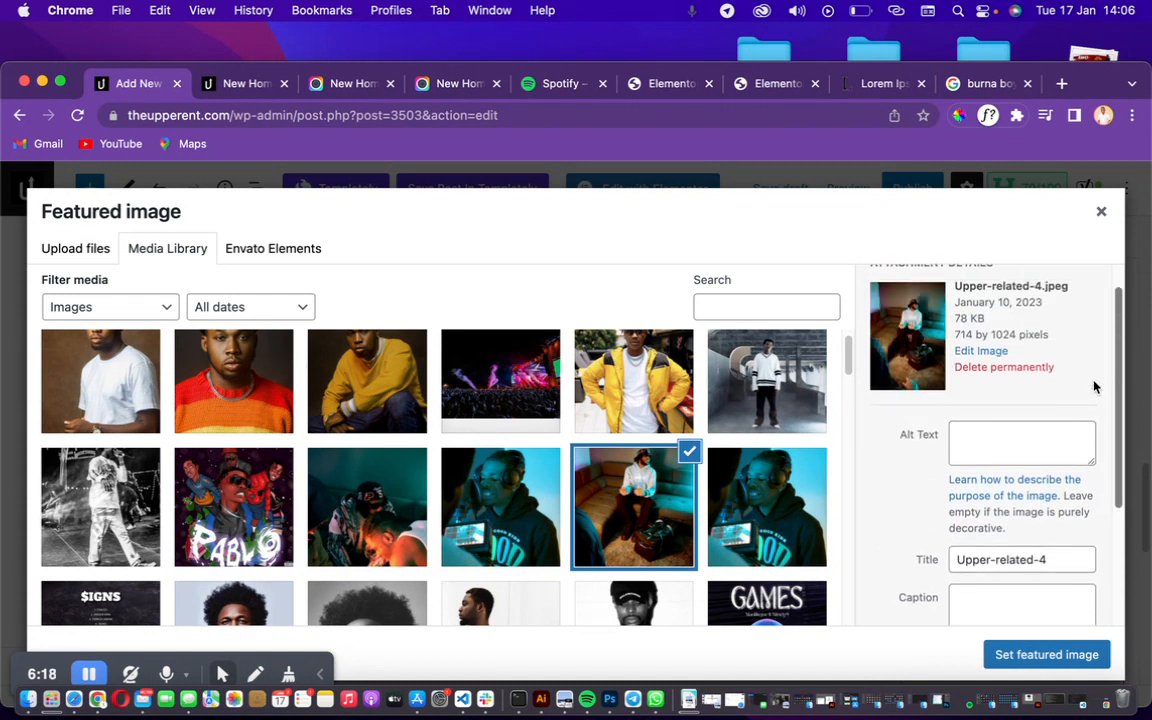
pyautogui.scroll(-1, 1092, 390)
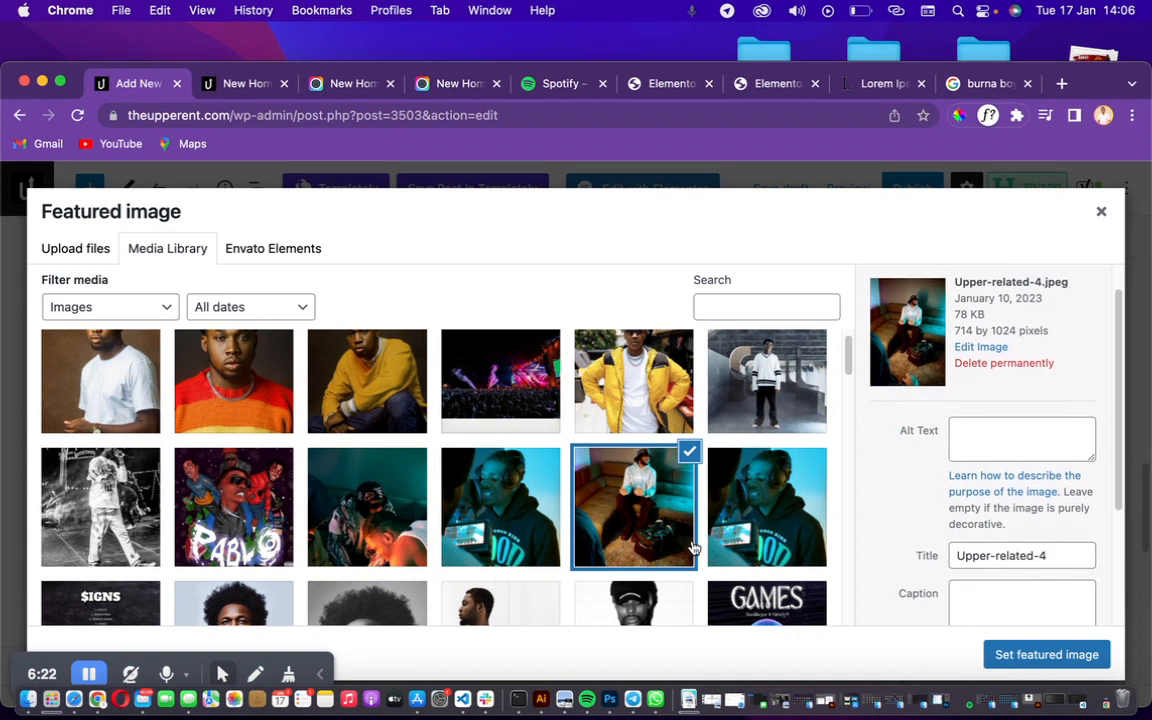
# - Compare the attachment details of Upper-related-4.jpeg, cover-art-1-1-scaled.jpg and Upper-related-3.jpeg, paying attention to their titles
pyautogui.moveTo(1070, 558); pyautogui.dragTo(866, 549)
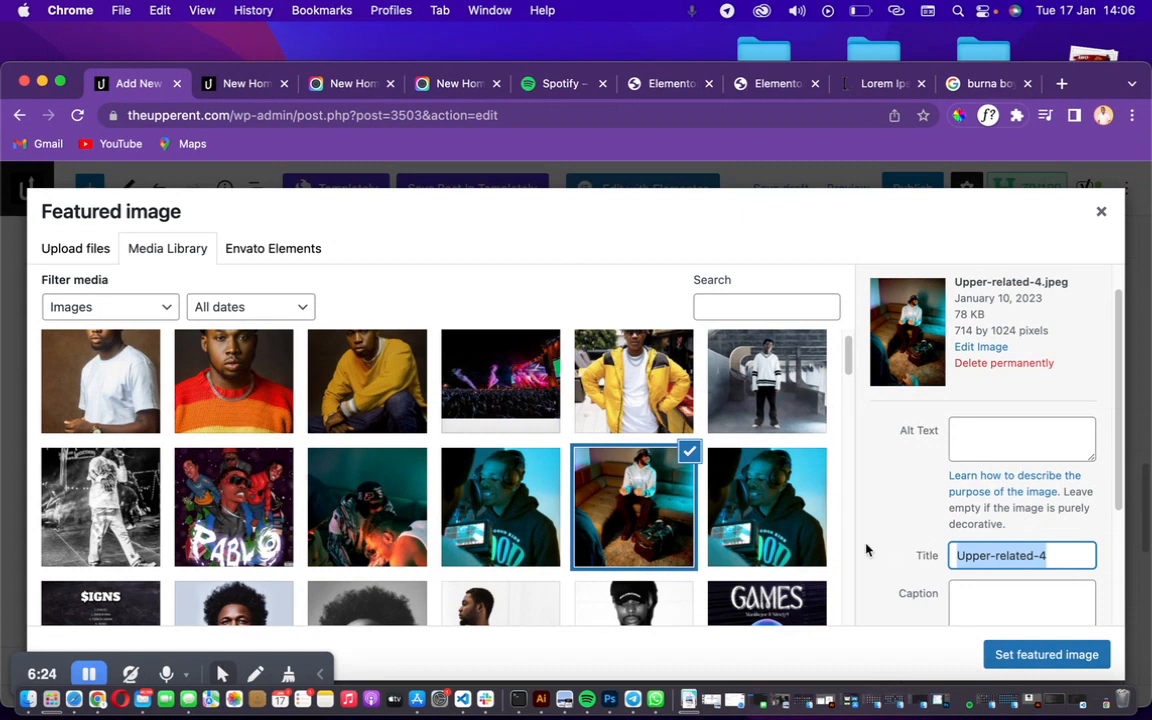
pyautogui.moveTo(849, 362); pyautogui.dragTo(849, 390)
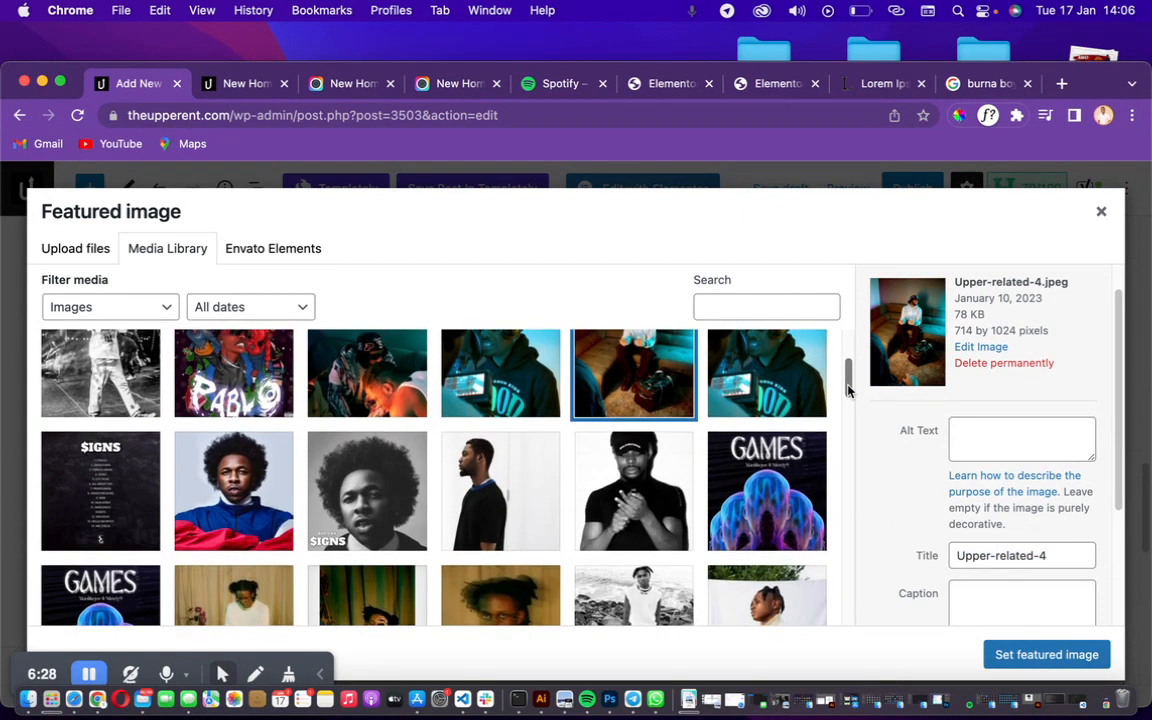
pyautogui.click(793, 465)
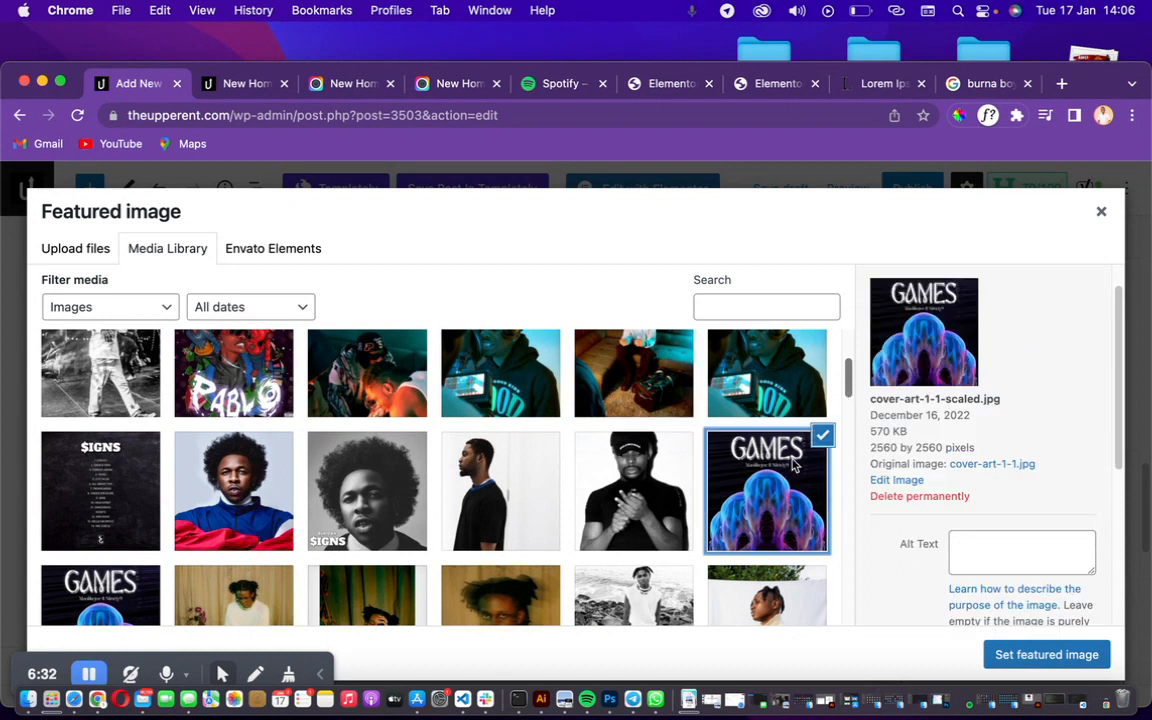
pyautogui.moveTo(849, 380)
pyautogui.mouseDown()
pyautogui.moveTo(849, 450)
pyautogui.moveTo(845, 344)
pyautogui.moveTo(847, 372)
pyautogui.mouseUp()
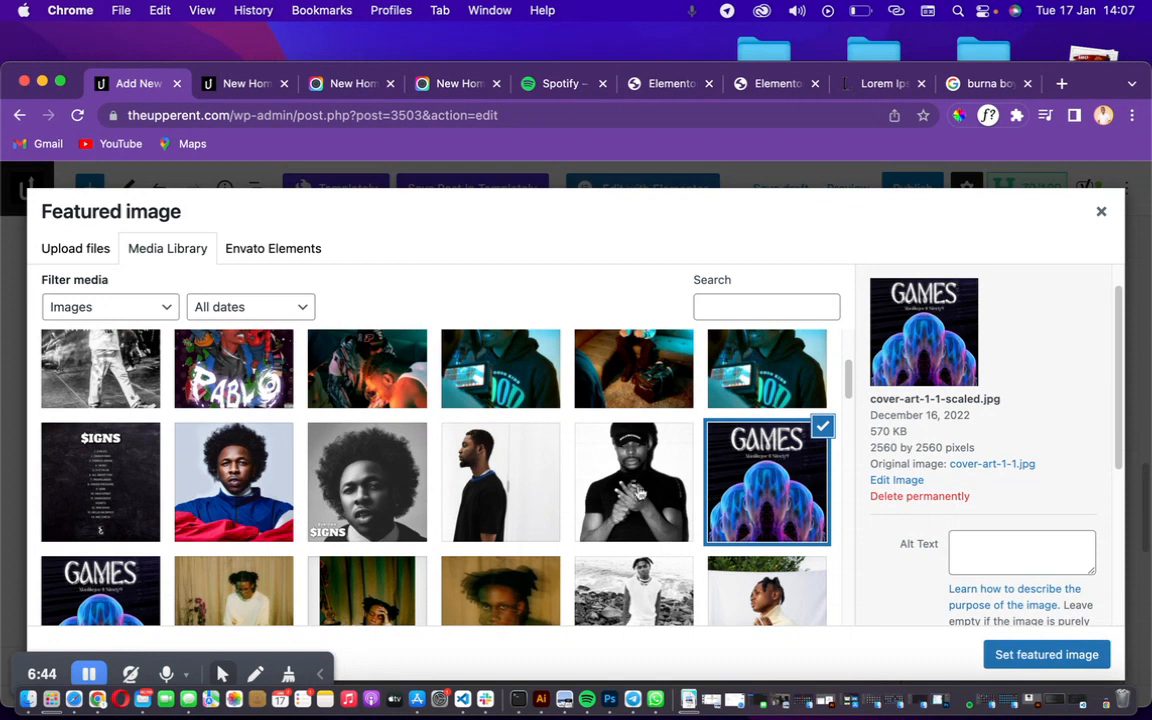
pyautogui.click(638, 493)
pyautogui.click(753, 490)
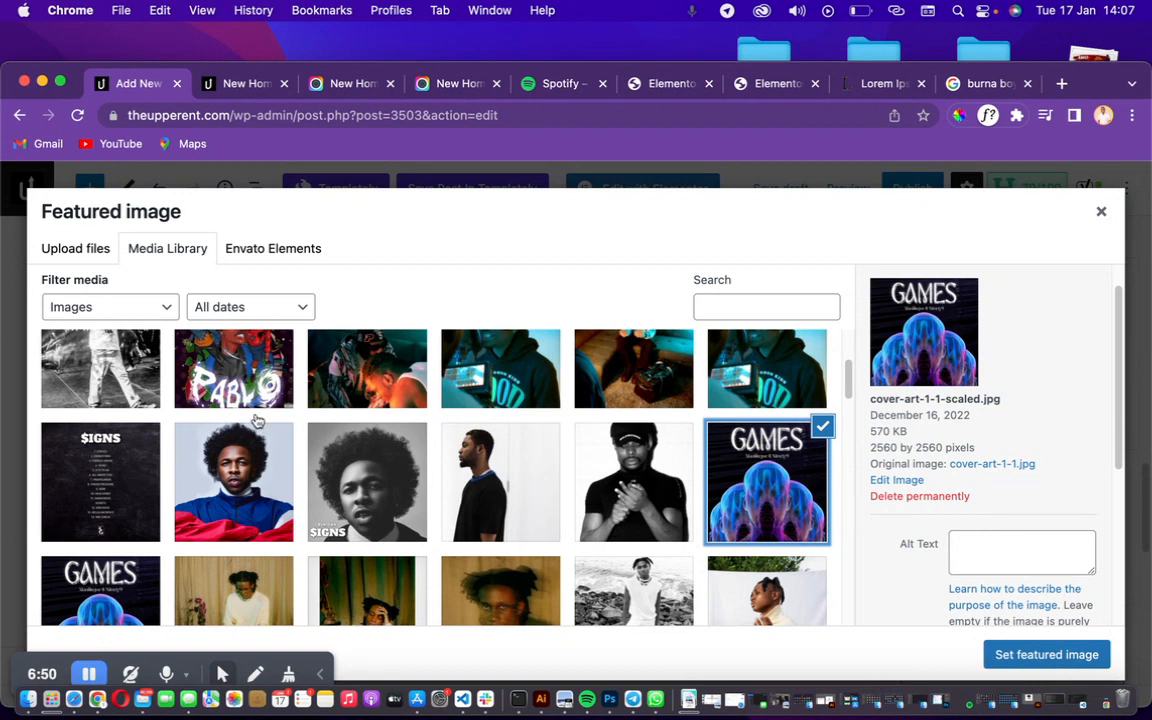
pyautogui.click(233, 362)
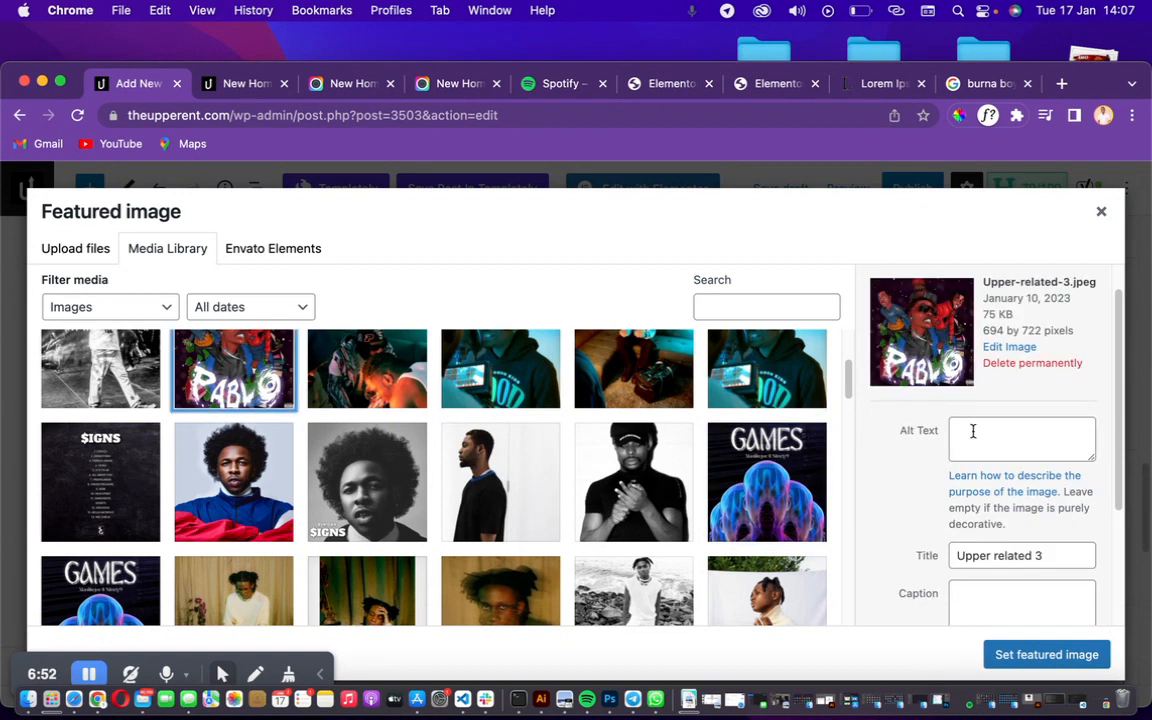
pyautogui.click(767, 475)
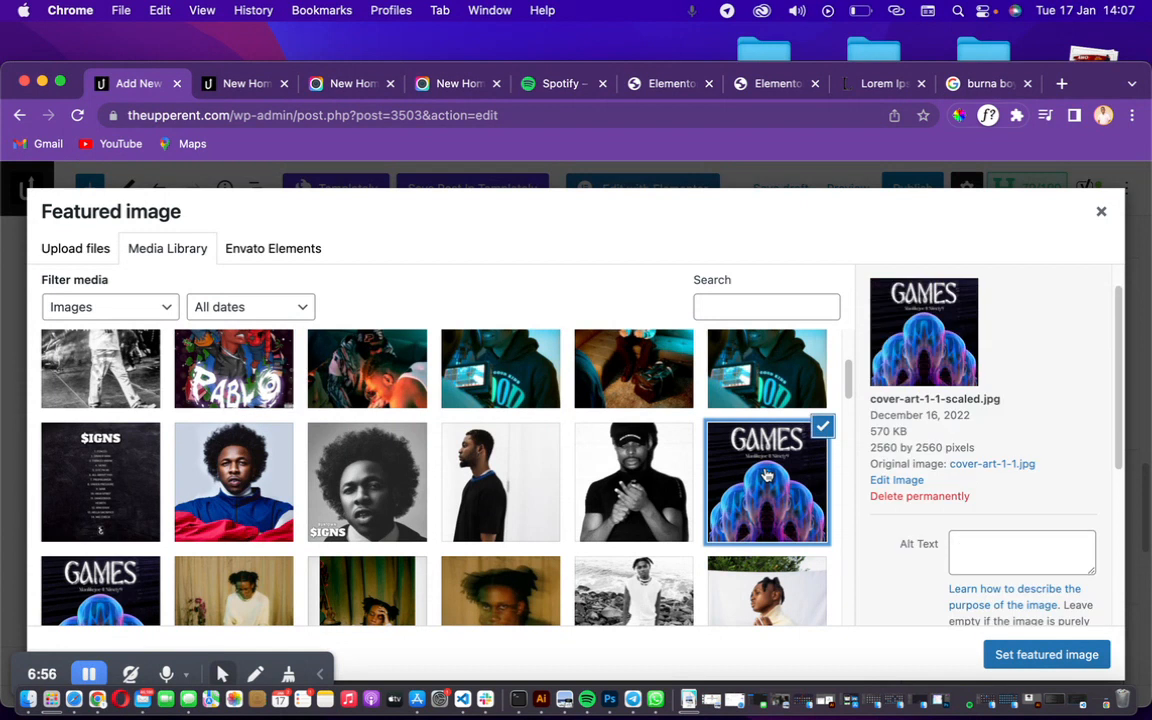
# - Select Upper-Related-2.jpeg in the media library and set its title to "Nam of artiste"
pyautogui.scroll(3, 767, 480)
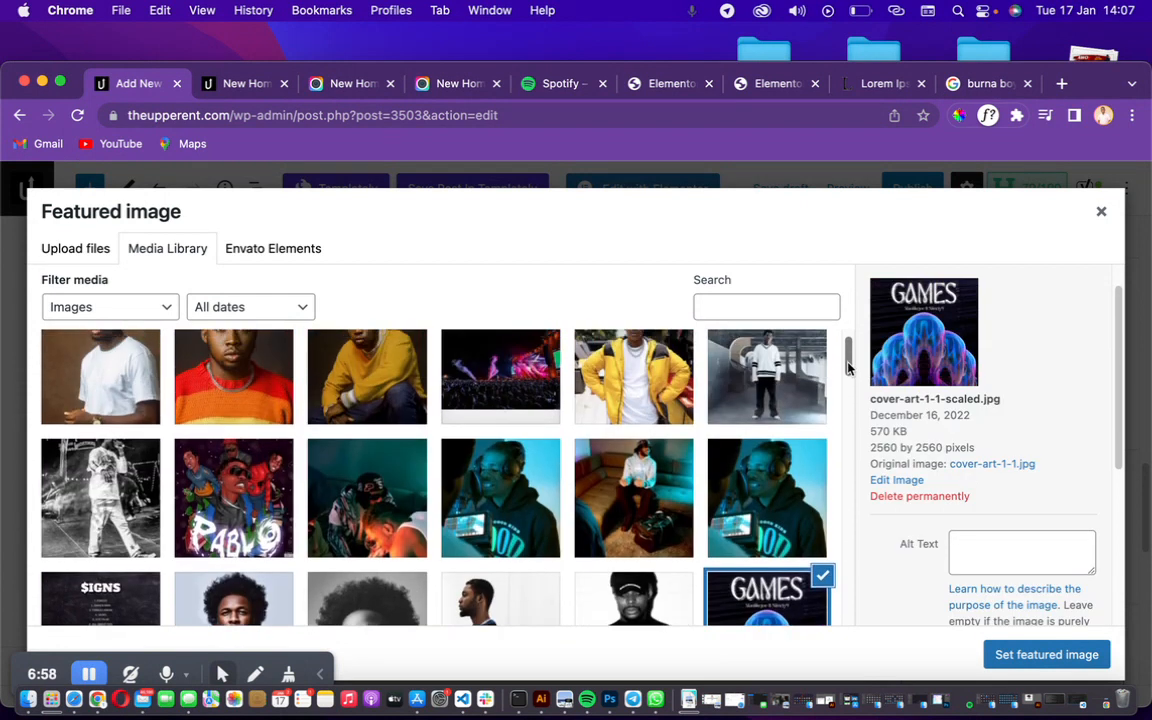
pyautogui.click(772, 526)
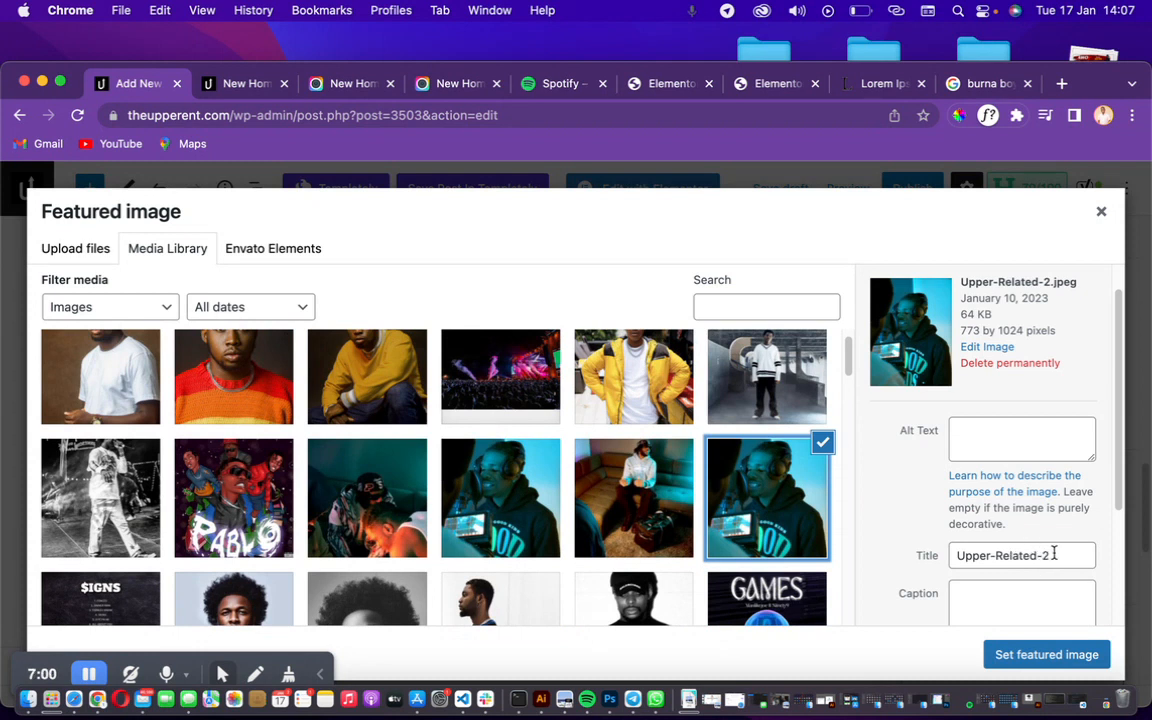
pyautogui.moveTo(1021, 553); pyautogui.dragTo(937, 526)
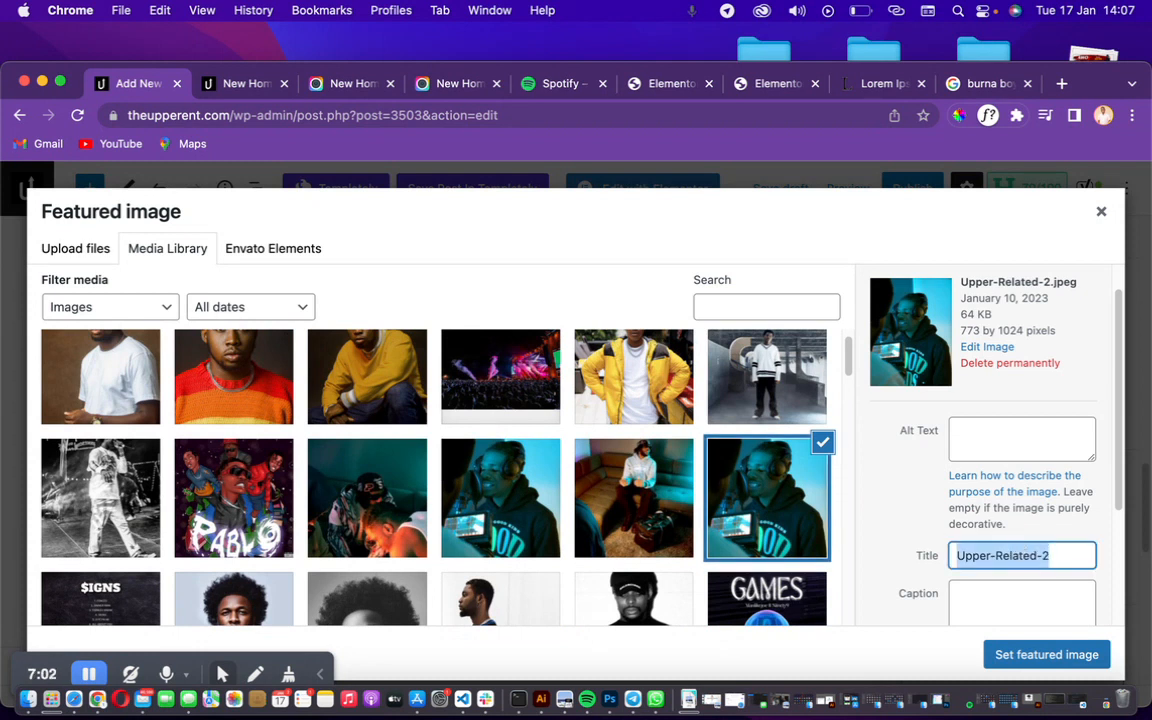
pyautogui.write('Namof')
pyautogui.write(' o')
pyautogui.write(' artiste')
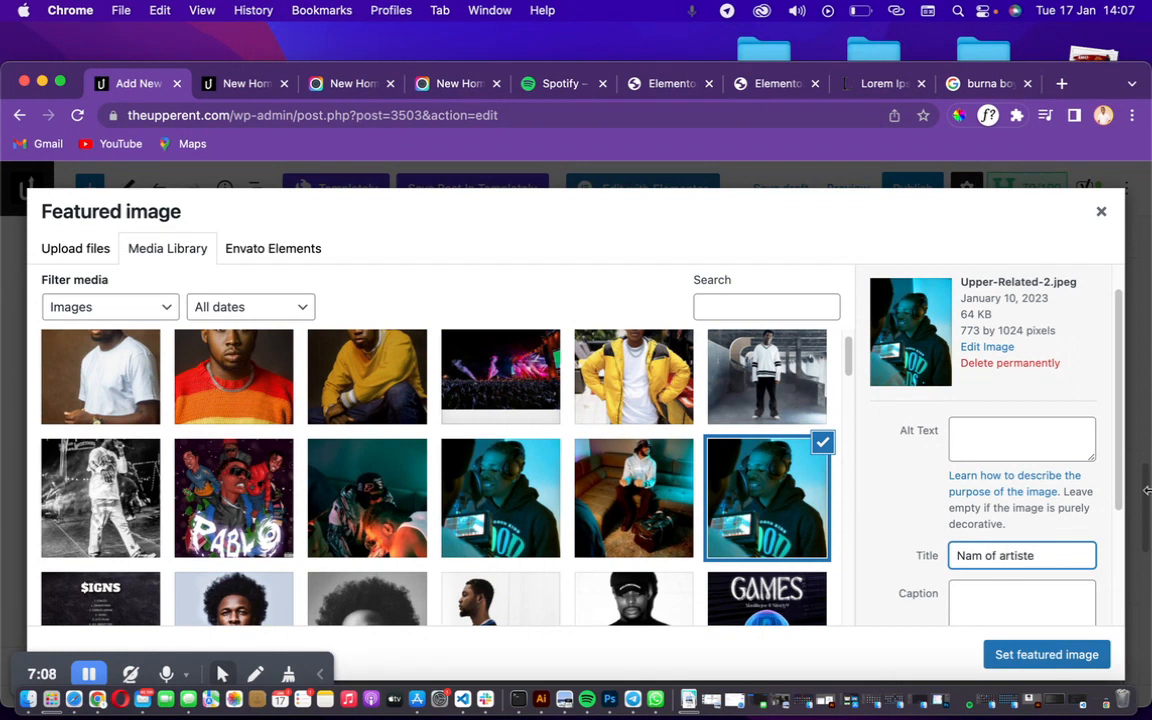
# - Set the alt text of Upper-Related-2.jpeg to "name of artiste" and its description to "The rise of a new wave"
pyautogui.click(1008, 433)
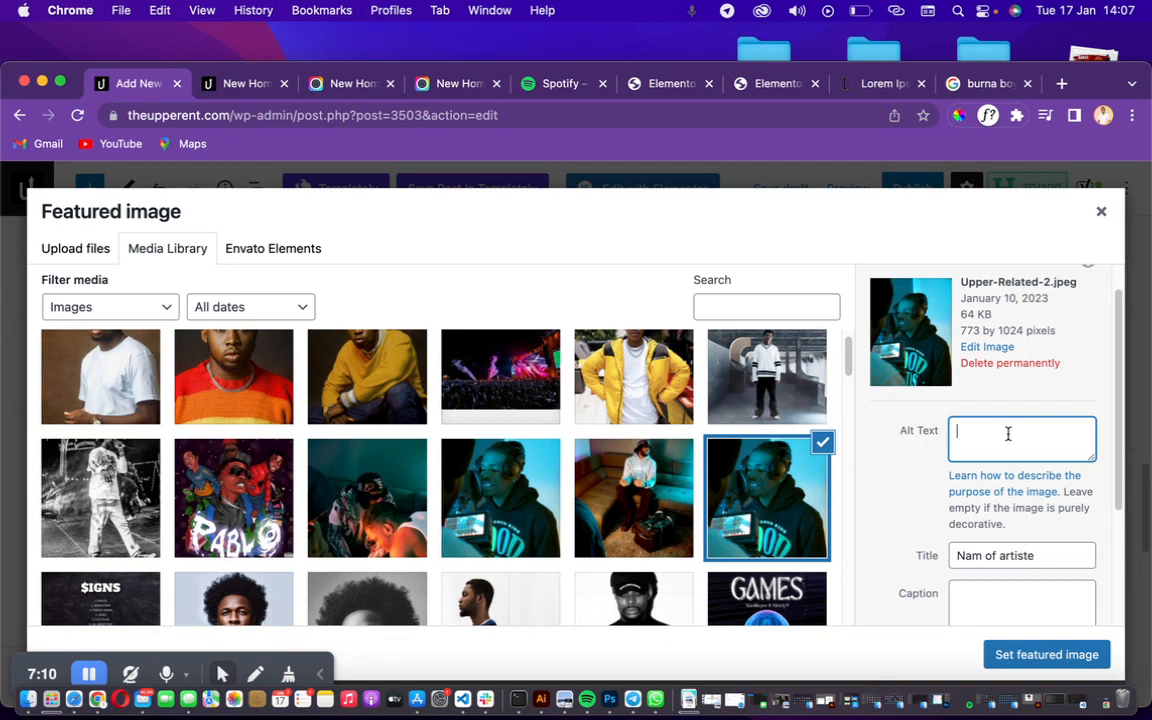
pyautogui.write('name of artost')
pyautogui.scroll(-3, 1100, 435)
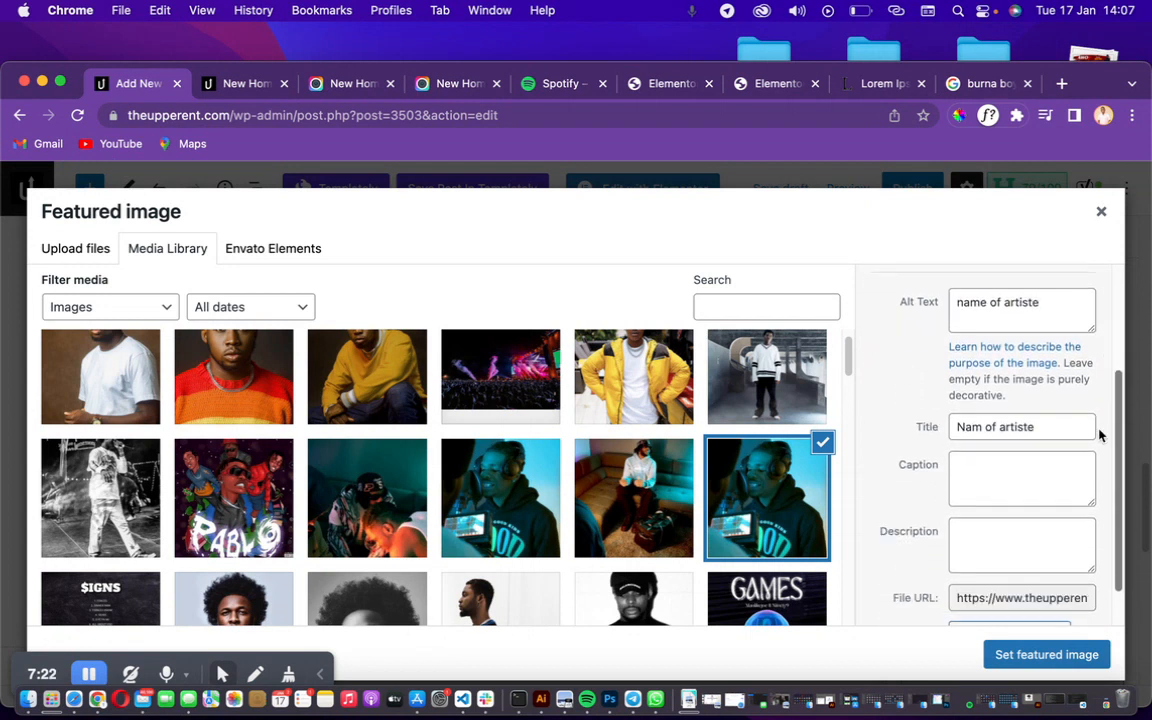
pyautogui.scroll(-1, 1100, 435)
pyautogui.click(995, 493)
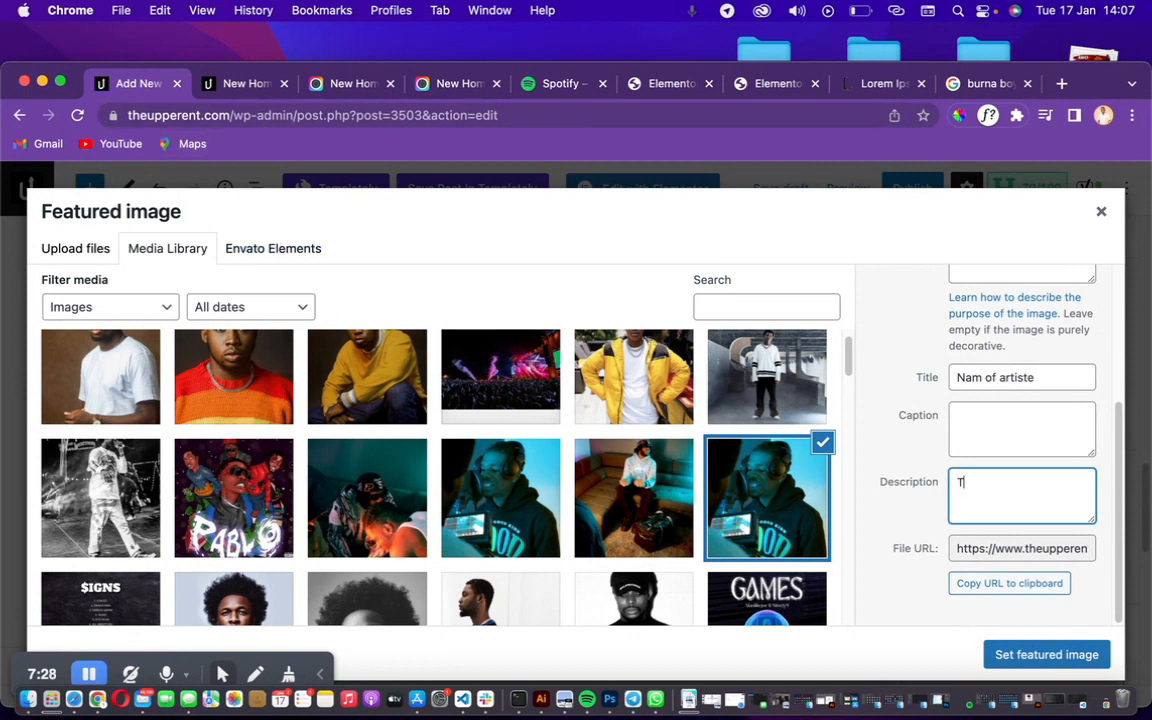
pyautogui.write('The rise of a new wave')
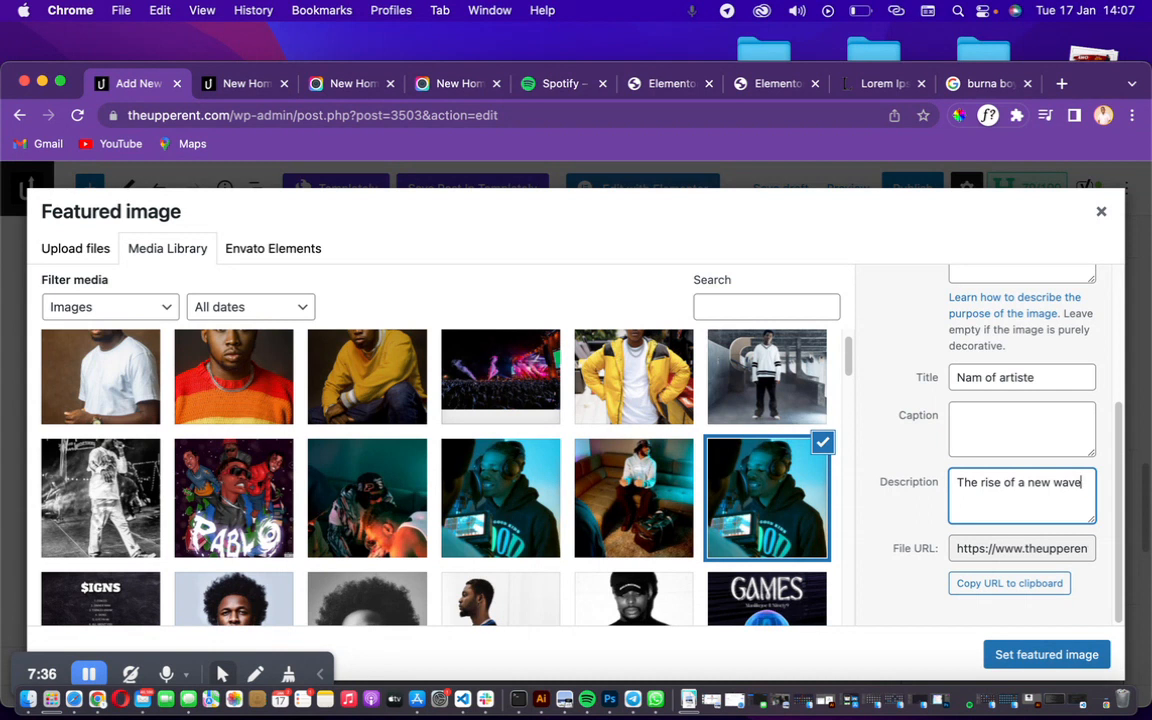
# - Check the image's details, leave the caption empty and set Upper-Related-2.jpeg as the post's featured image
pyautogui.scroll(3, 1108, 382)
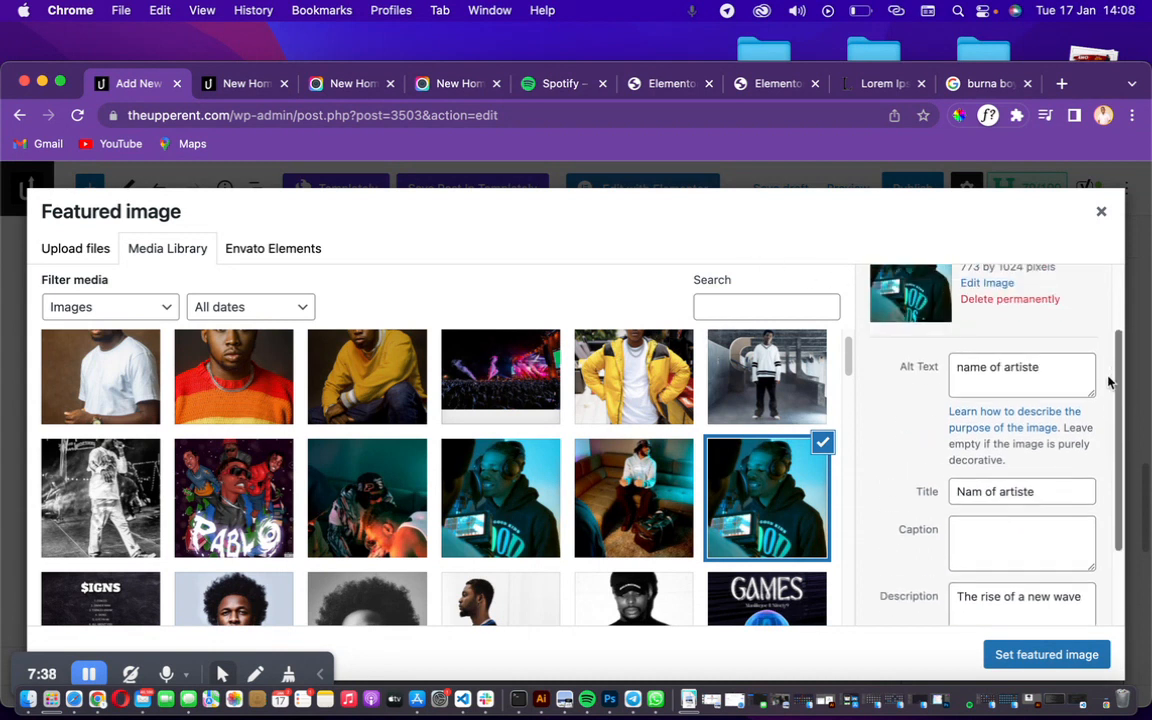
pyautogui.scroll(1, 1108, 382)
pyautogui.click(975, 575)
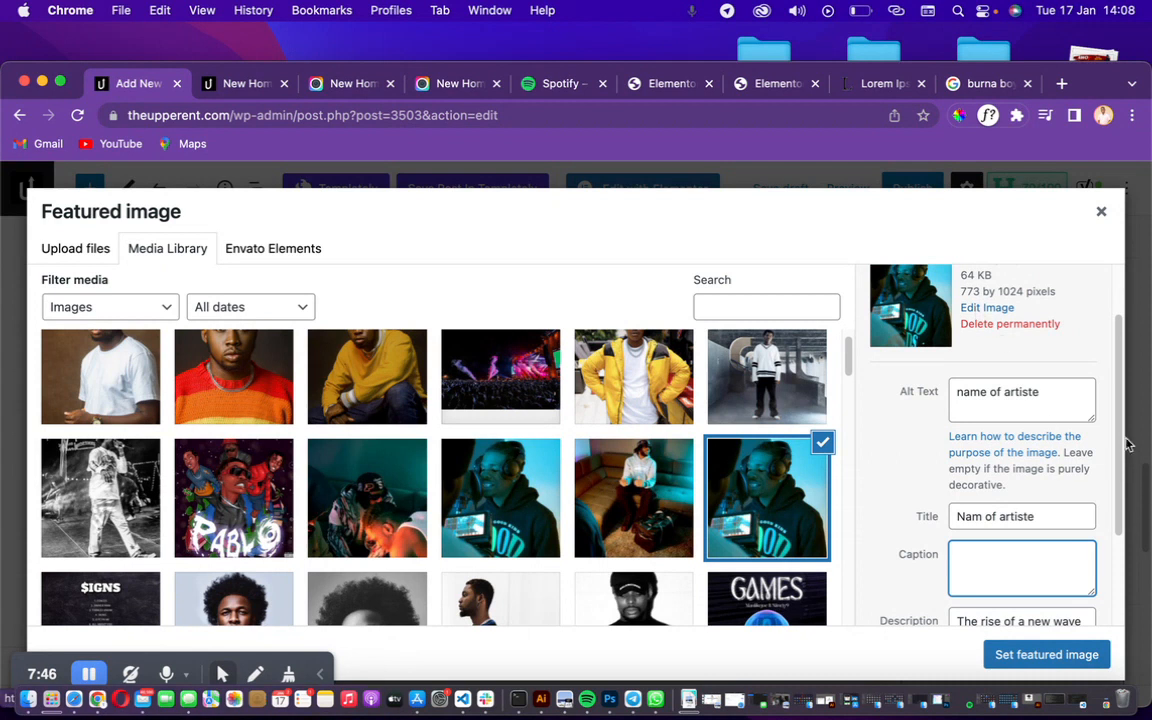
pyautogui.scroll(-3, 1127, 444)
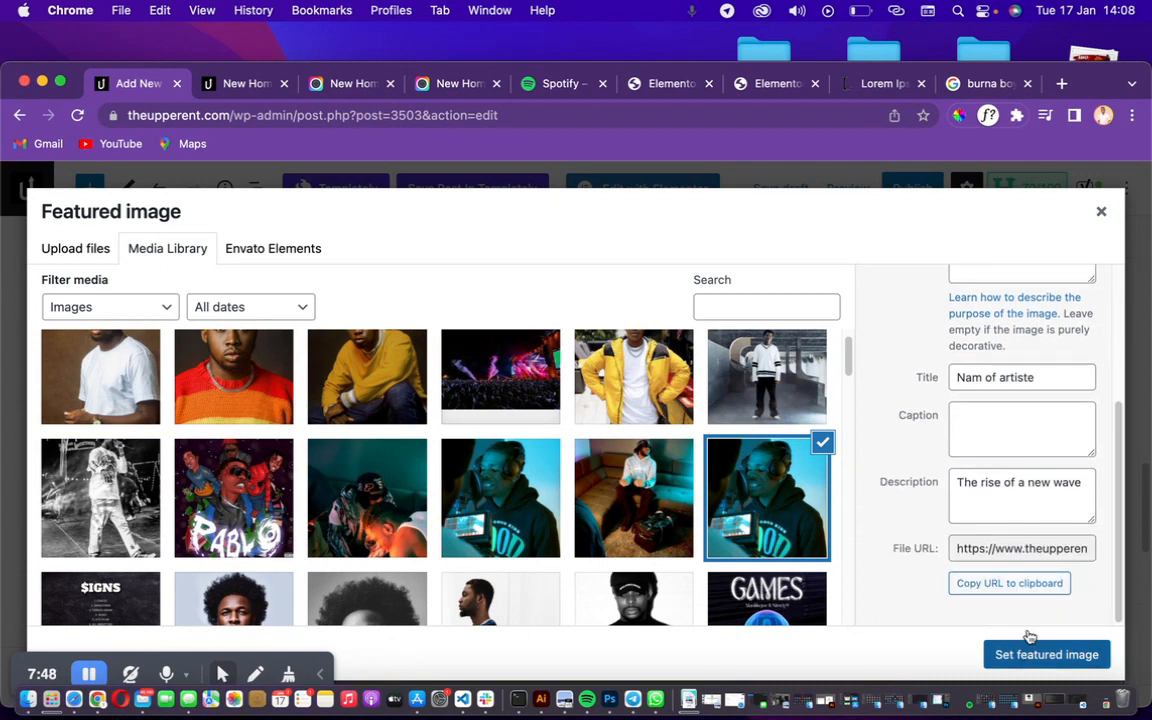
pyautogui.click(1040, 654)
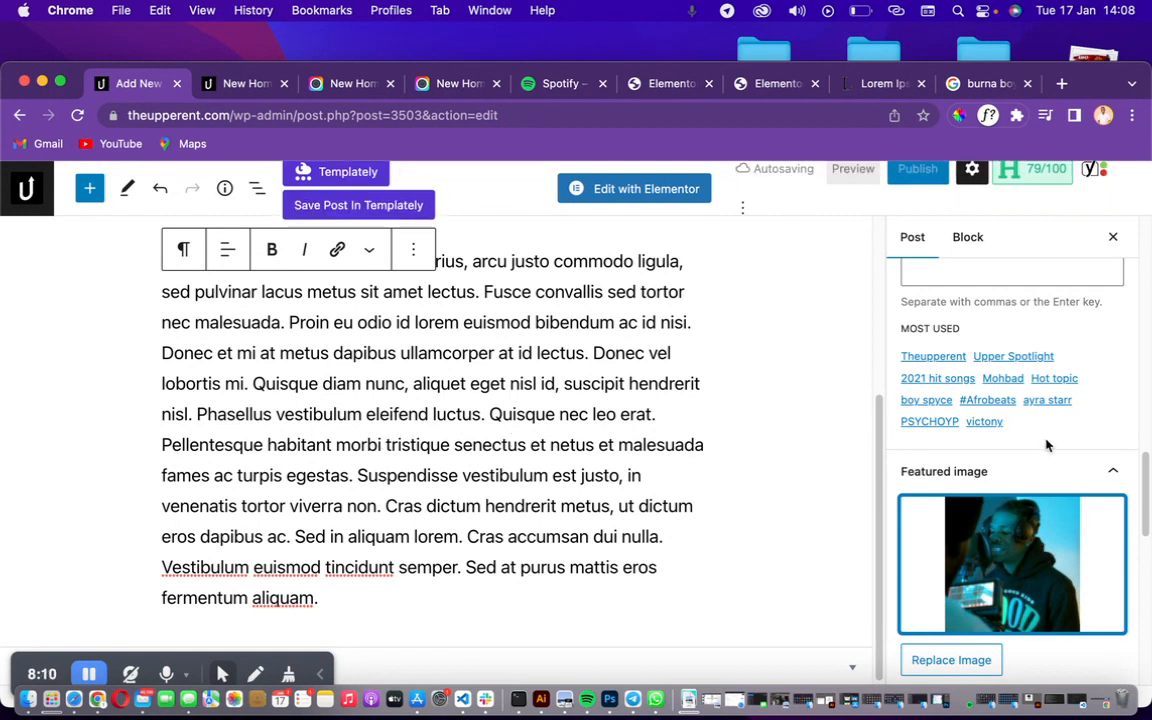
# - Look through the article and music sections of the live site's home page, then return to the post's tag settings
pyautogui.moveTo(1144, 470); pyautogui.dragTo(1147, 436)
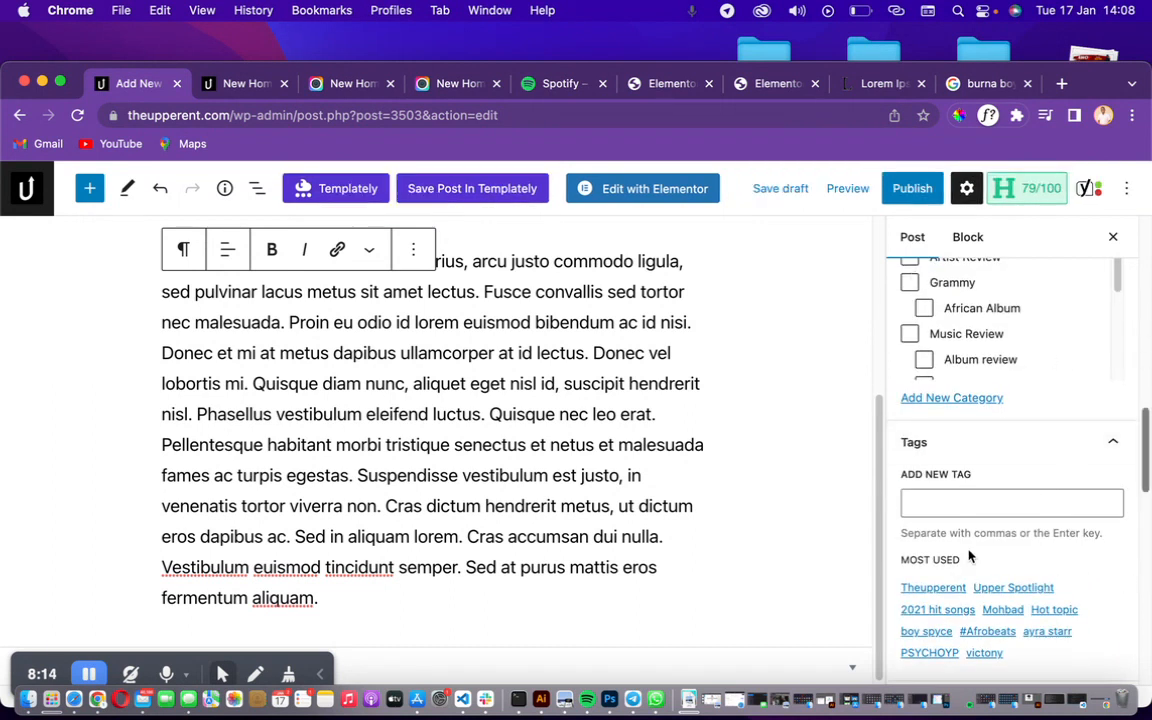
pyautogui.click(913, 505)
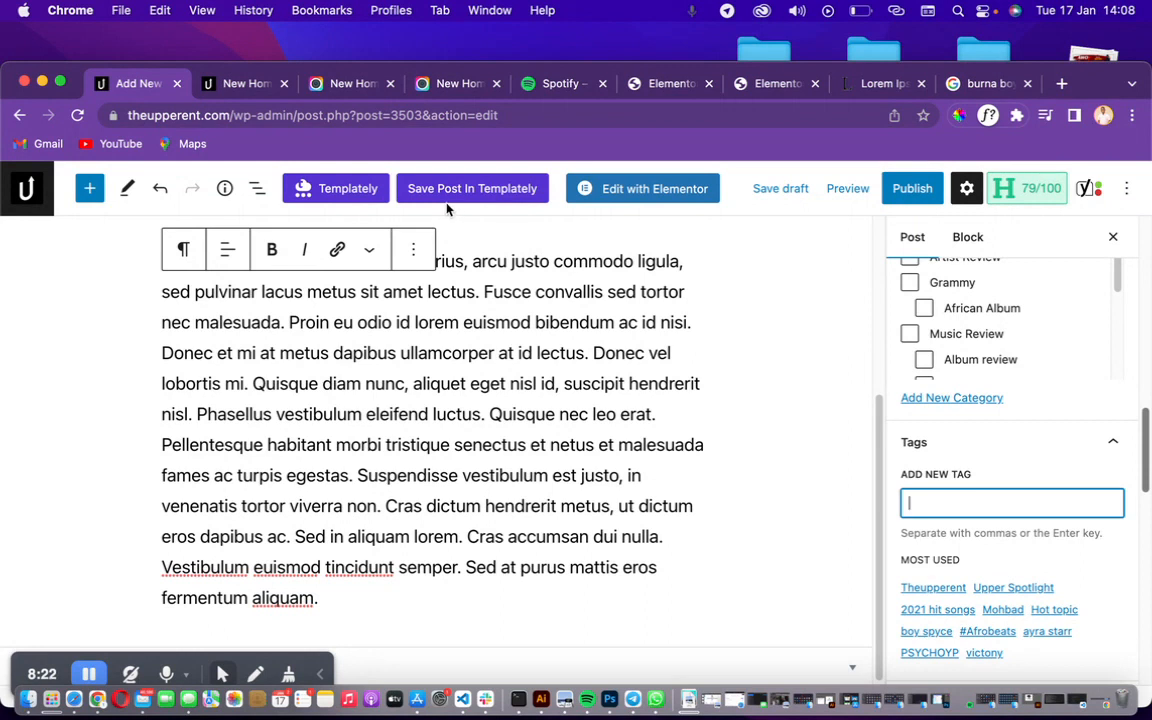
pyautogui.click(213, 85)
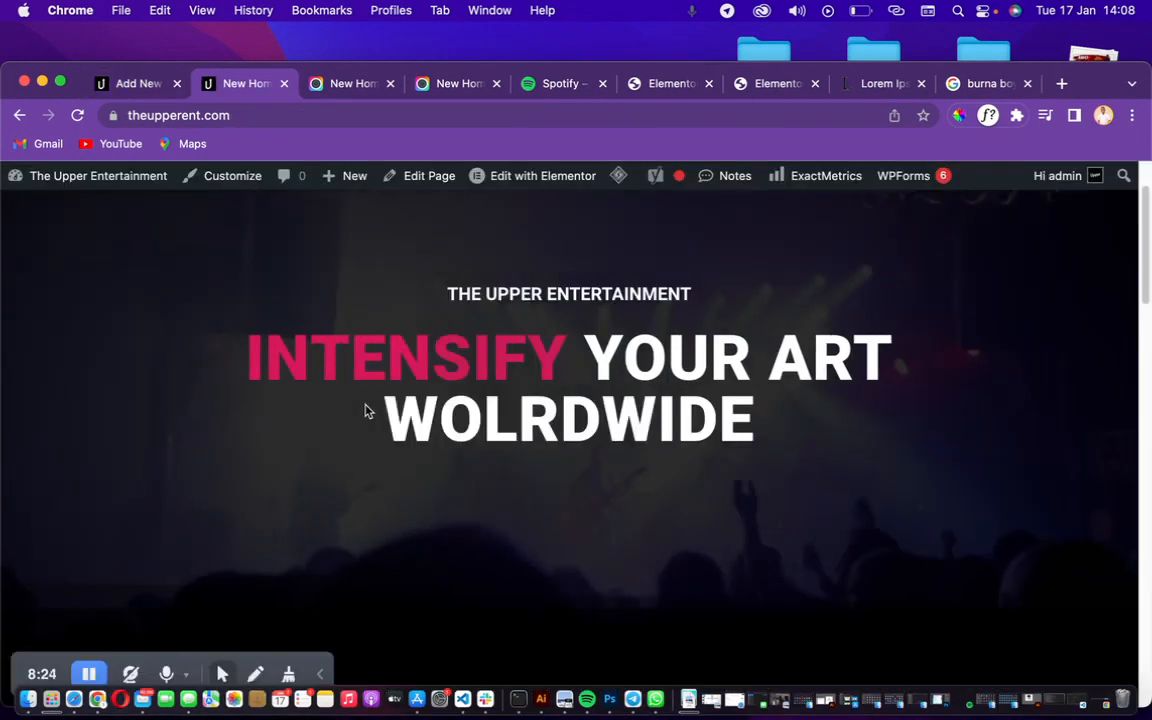
pyautogui.scroll(-15, 366, 410)
pyautogui.scroll(2, 370, 410)
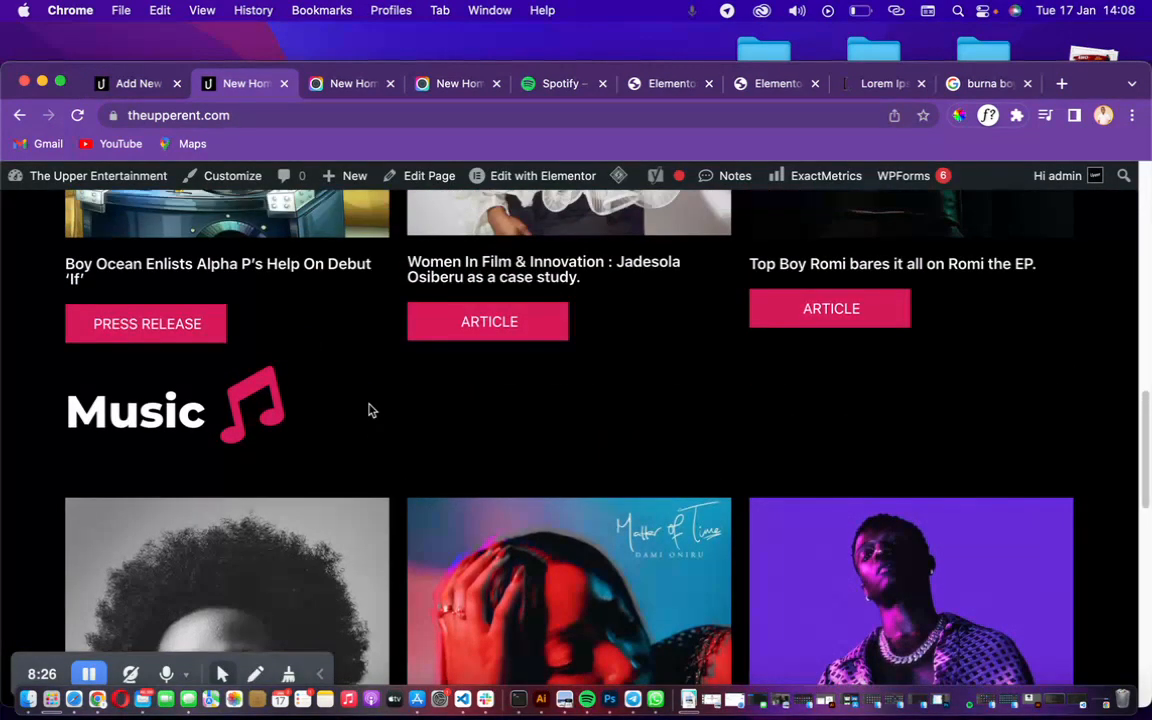
pyautogui.scroll(5, 370, 410)
pyautogui.click(117, 82)
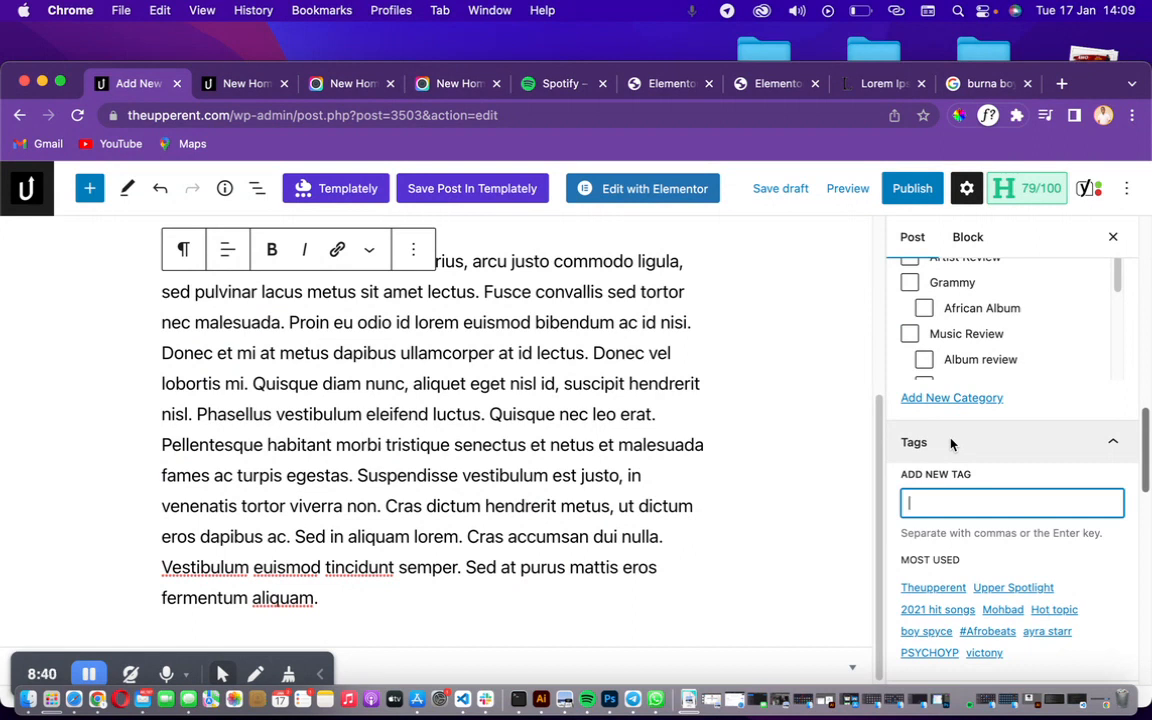
# - Add the existing tag "Hot topic" to the post
pyautogui.write('hot to')
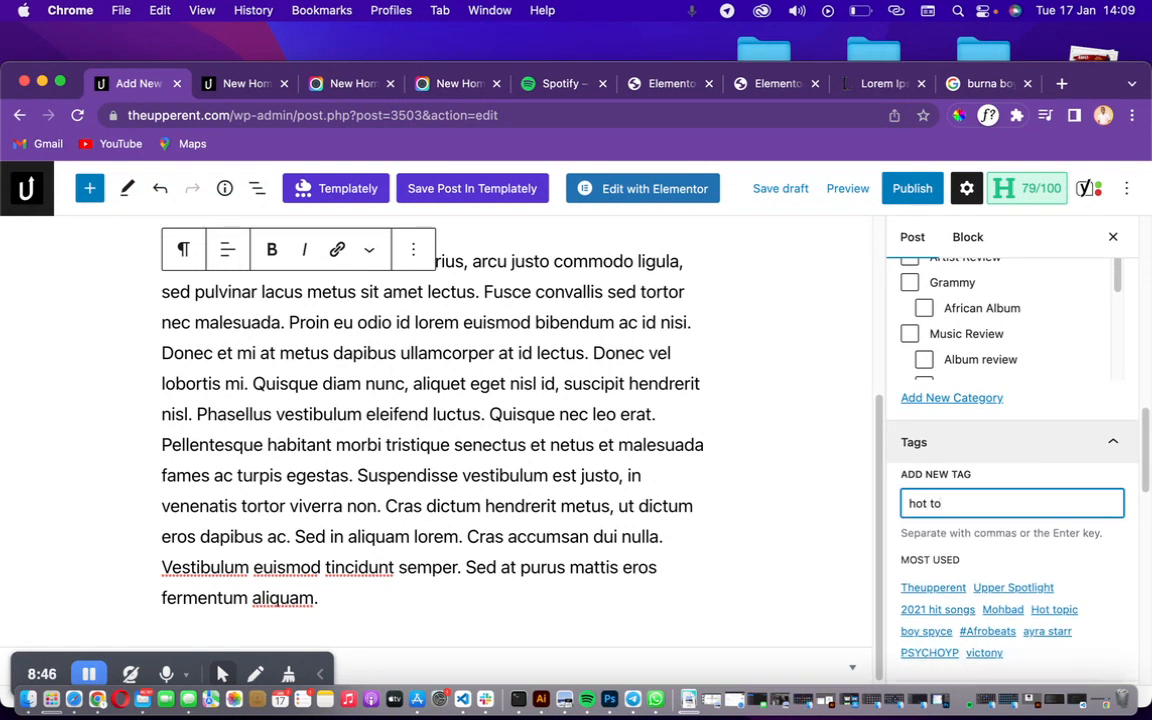
pyautogui.write('p')
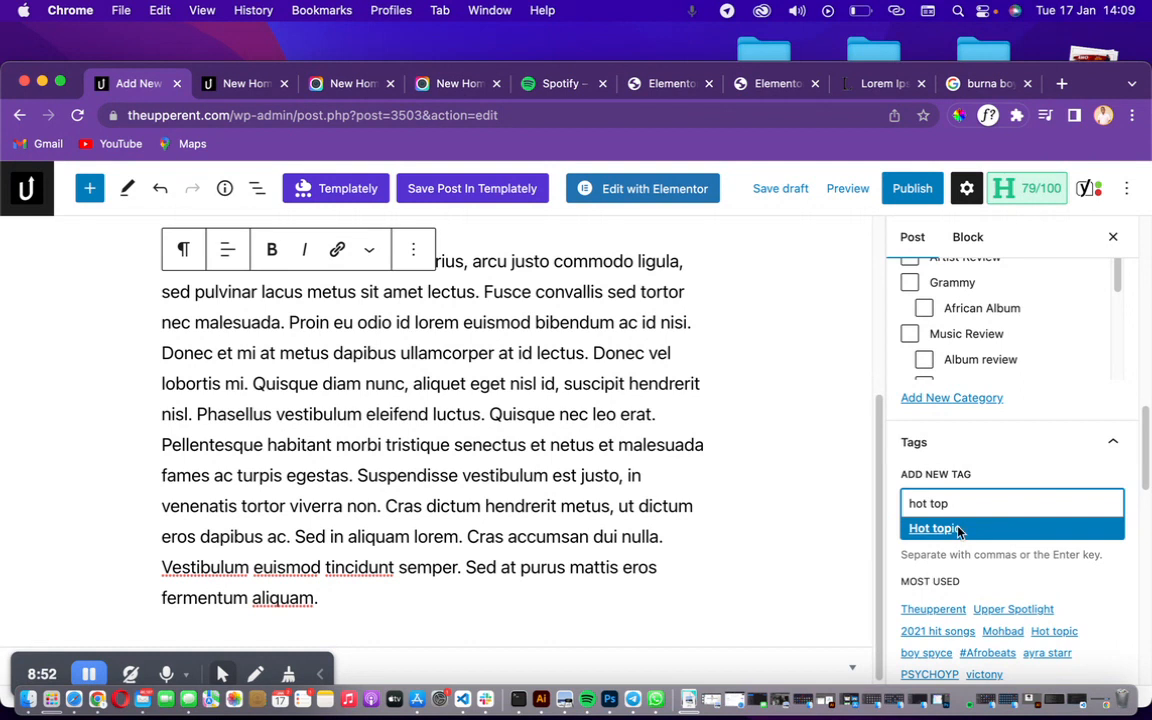
pyautogui.click(958, 529)
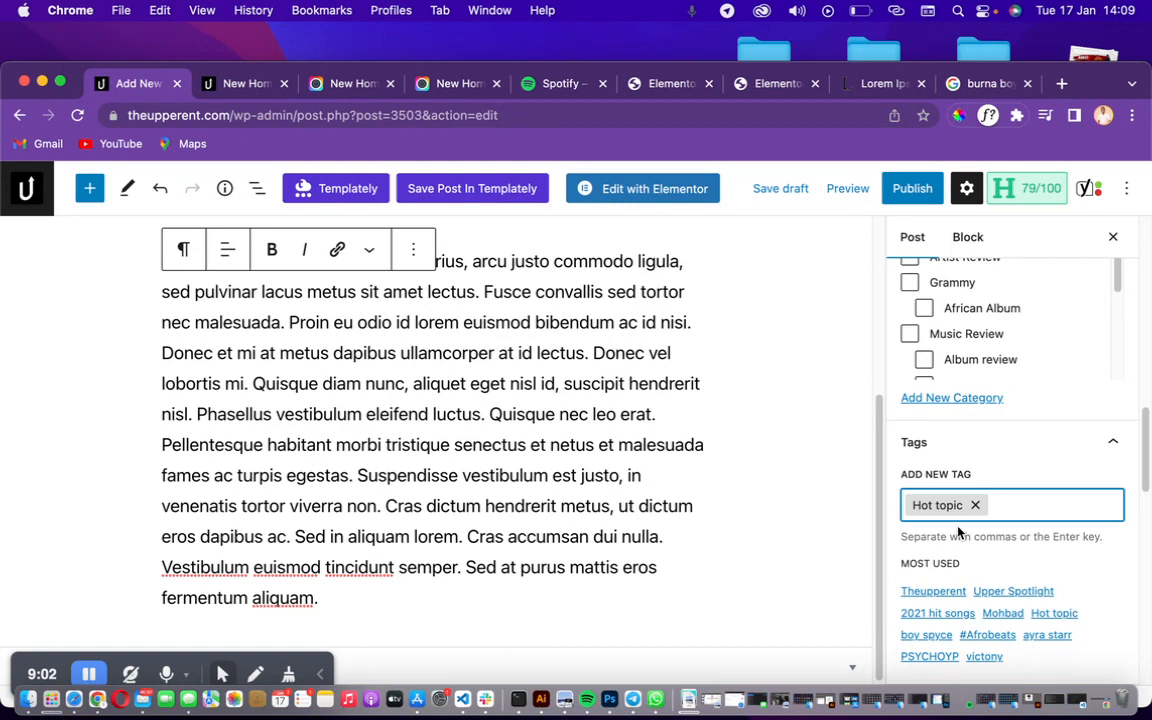
# - Add the tag "music review" and assign the post to the Music Review category
pyautogui.click(1145, 478)
pyautogui.click(1037, 509)
pyautogui.write('music rev')
pyautogui.click(1081, 527)
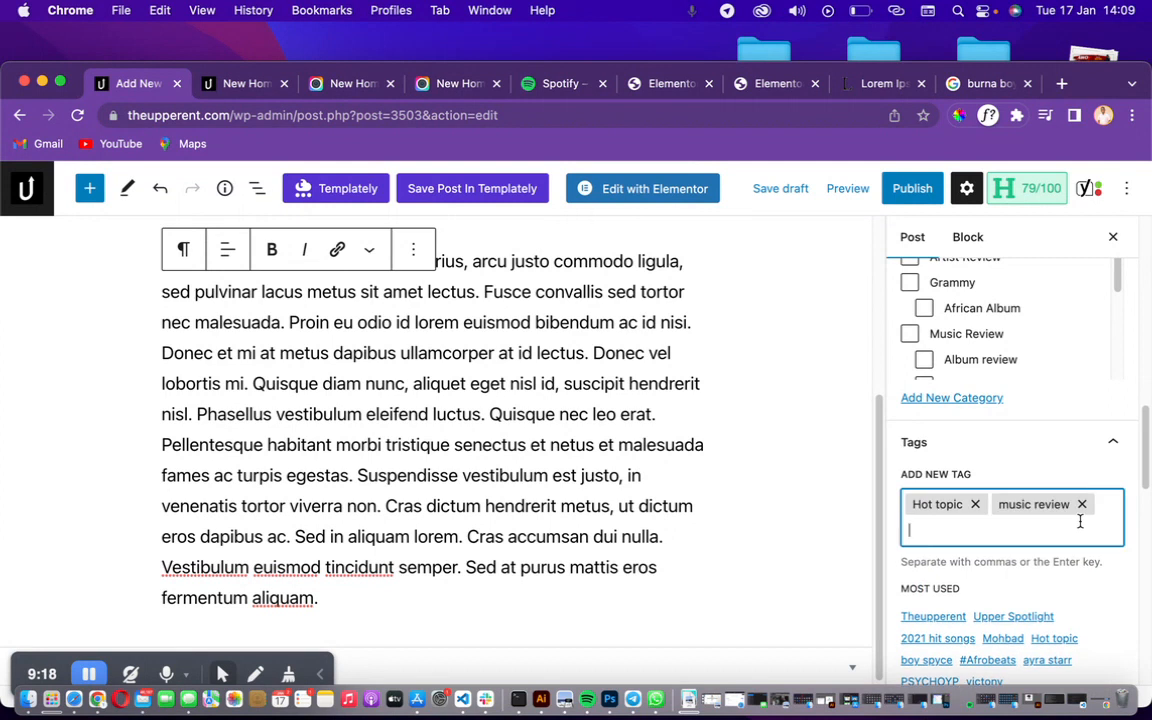
pyautogui.click(909, 335)
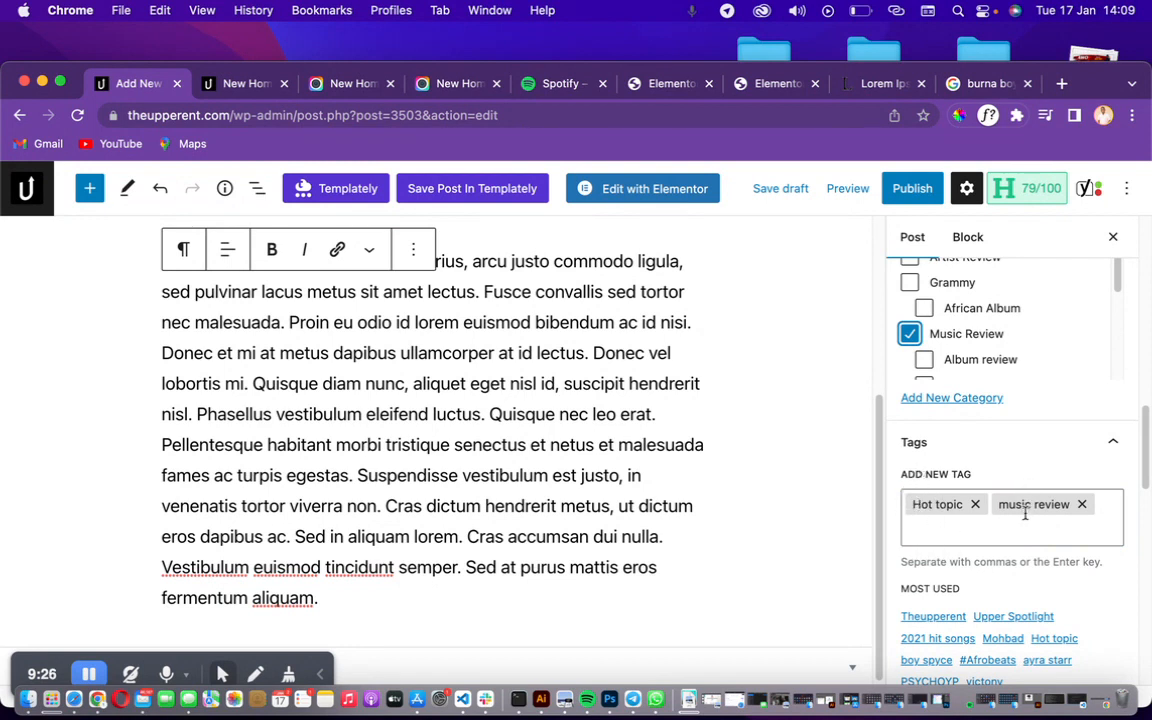
# - Fill the post's excerpt with the body passage copied from "Quisque nec leo erat." through "Suspendisse vestibulum est justo, in"
pyautogui.scroll(-3, 1003, 471)
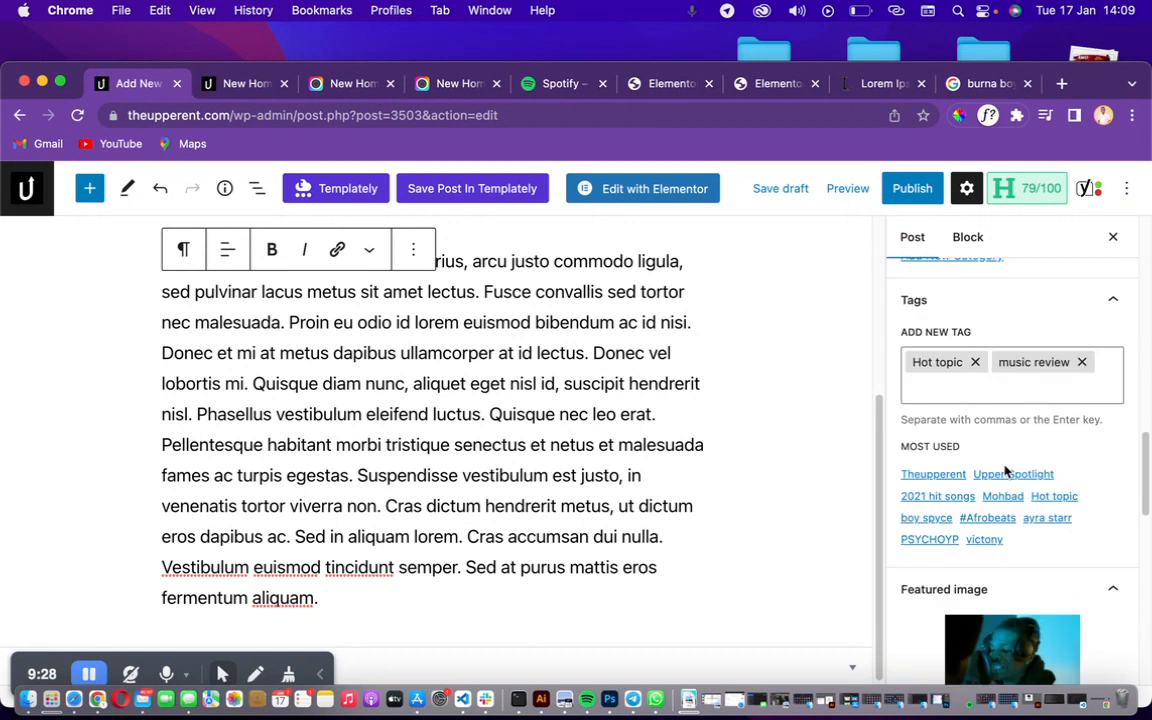
pyautogui.scroll(-10, 1006, 471)
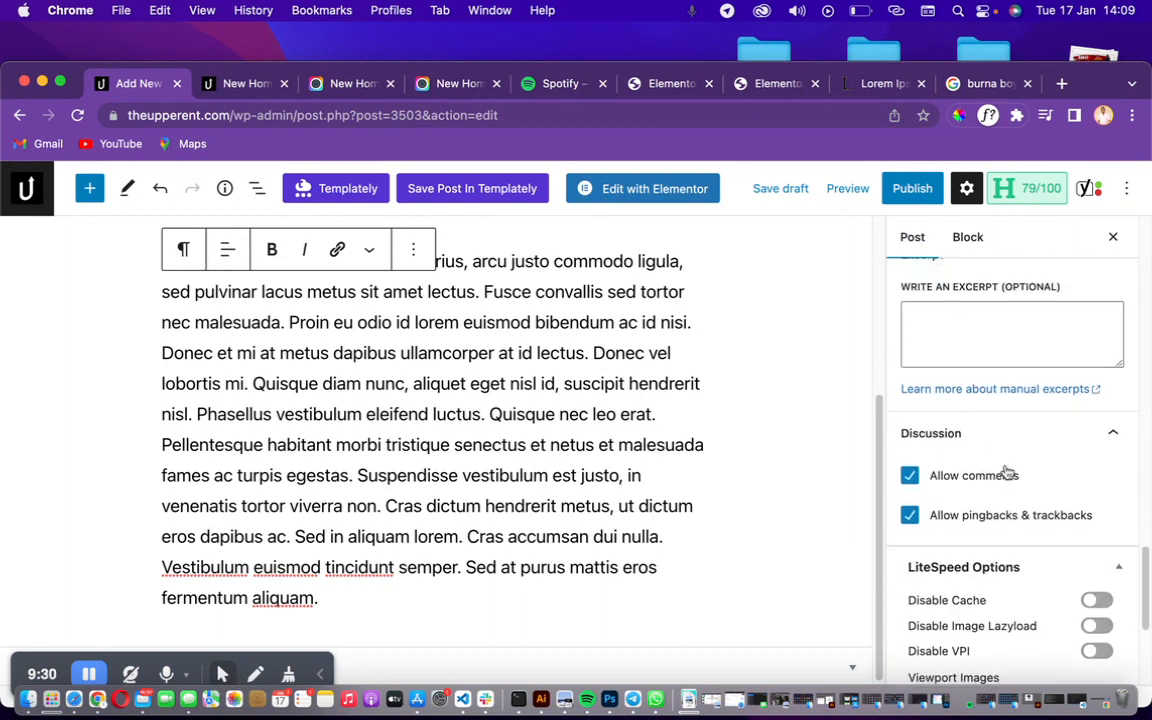
pyautogui.click(954, 310)
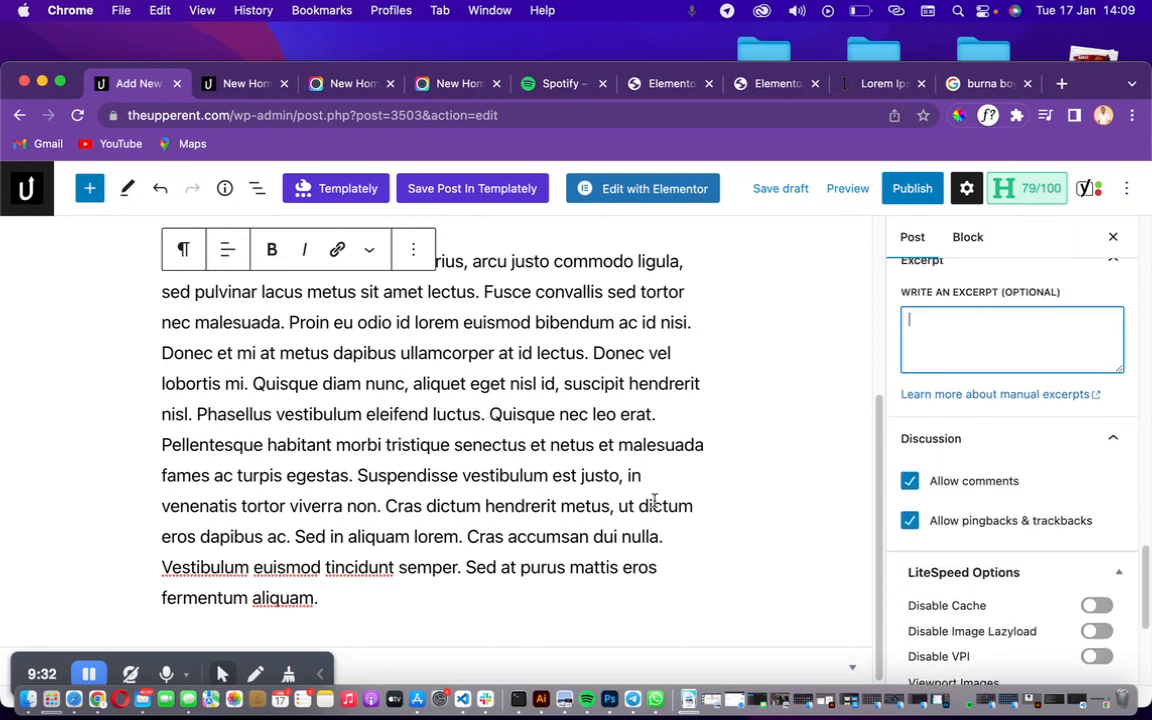
pyautogui.moveTo(489, 414); pyautogui.dragTo(689, 481)
pyautogui.press('super+c')
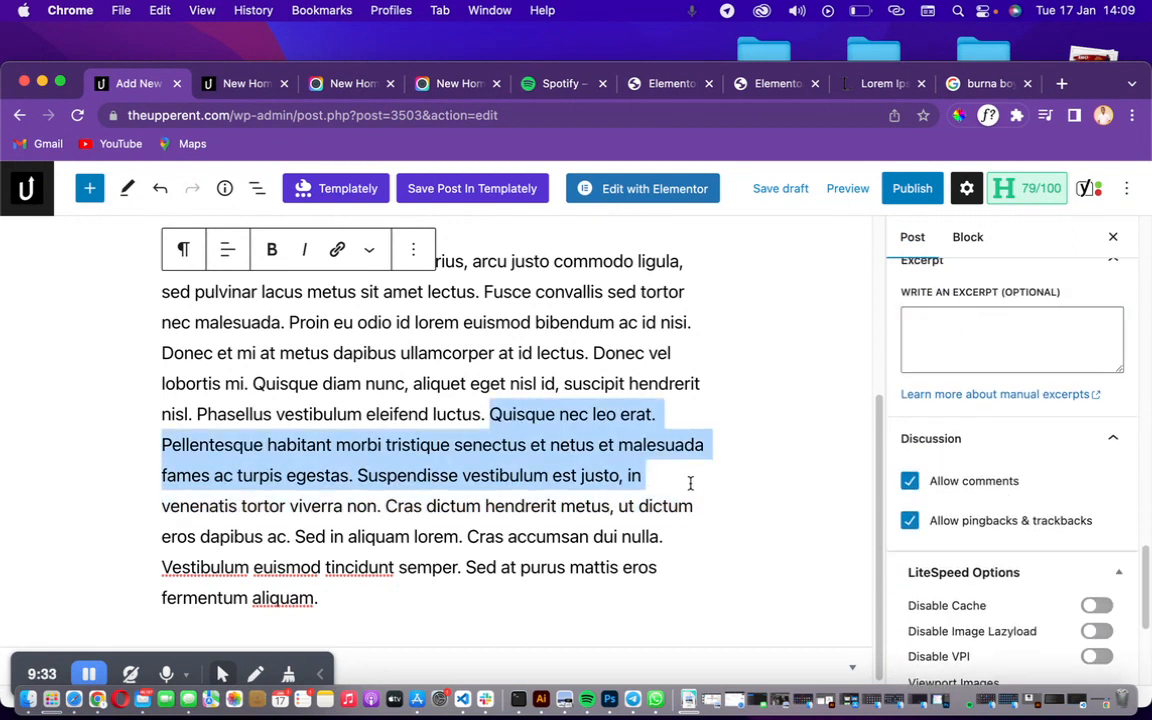
pyautogui.click(918, 361)
pyautogui.press('super+v')
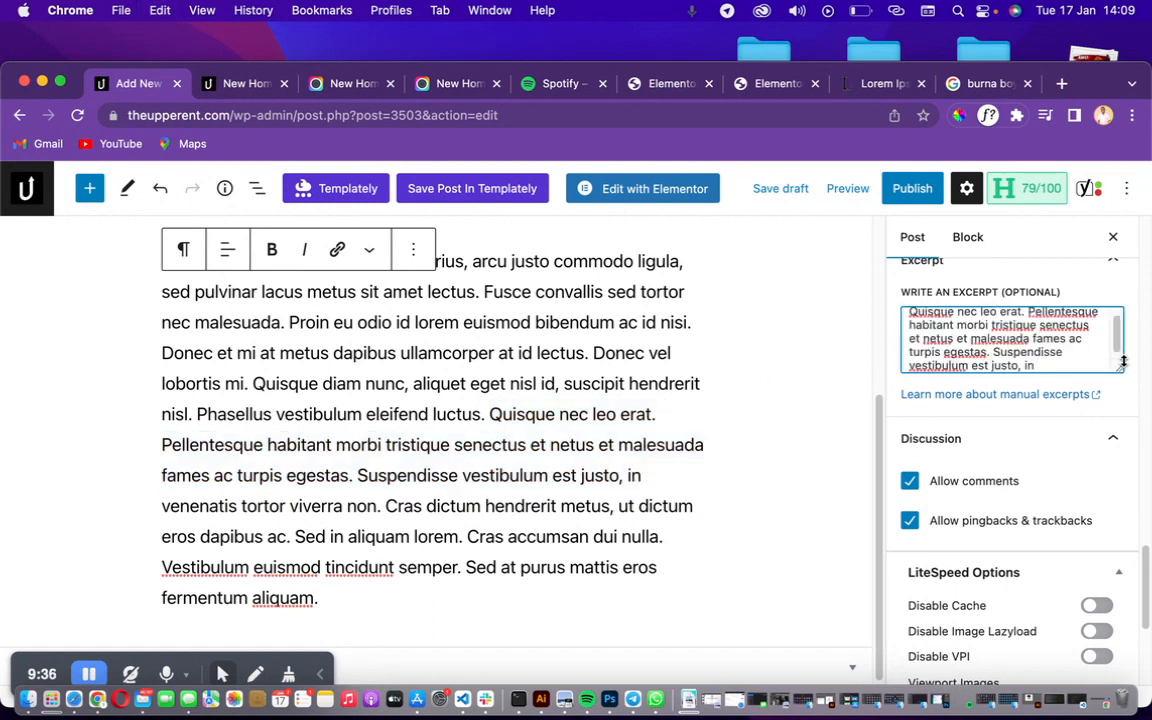
pyautogui.scroll(-3, 1146, 603)
pyautogui.moveTo(1146, 603); pyautogui.dragTo(897, 455)
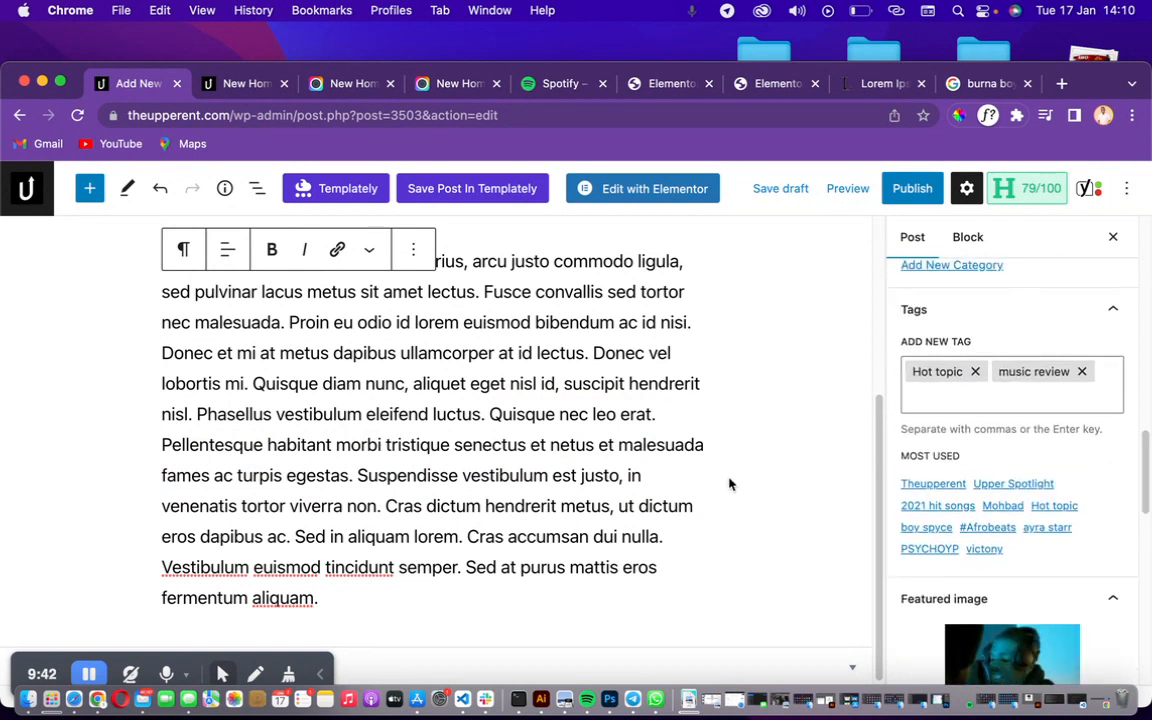
# - Expand the Yoast SEO section below the post body and look at its Google preview and the post's categories
pyautogui.click(853, 673)
pyautogui.scroll(-8, 802, 597)
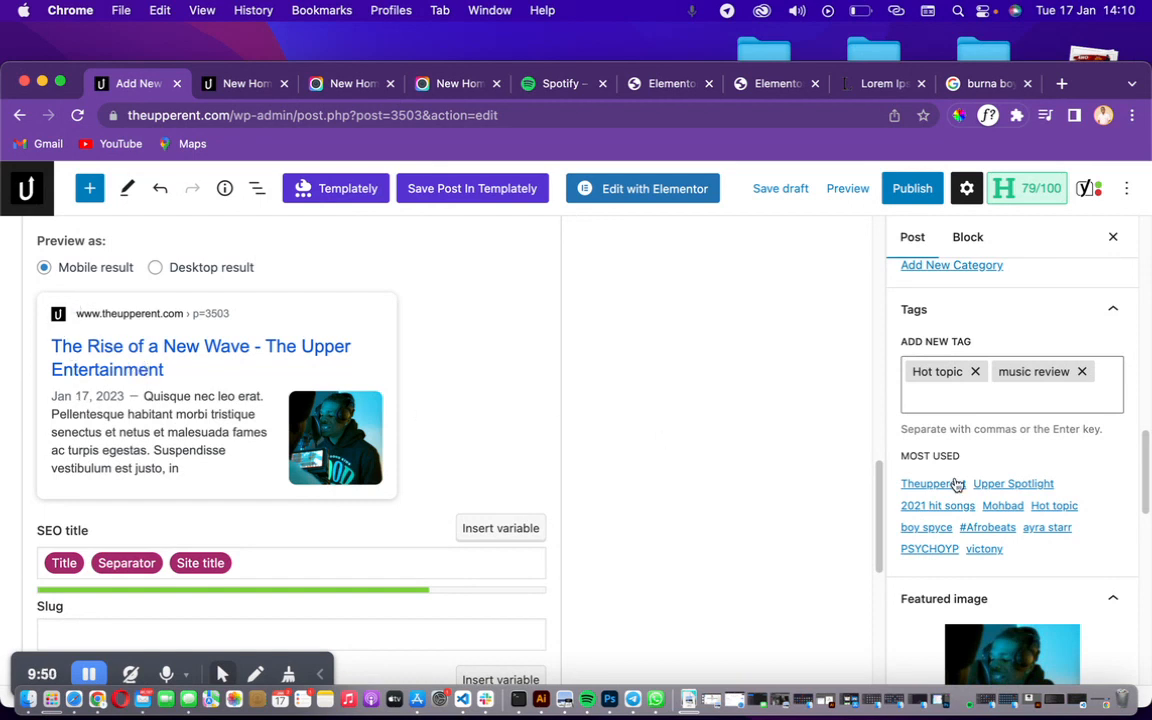
pyautogui.scroll(-2, 1147, 470)
pyautogui.moveTo(1147, 470); pyautogui.dragTo(1128, 404)
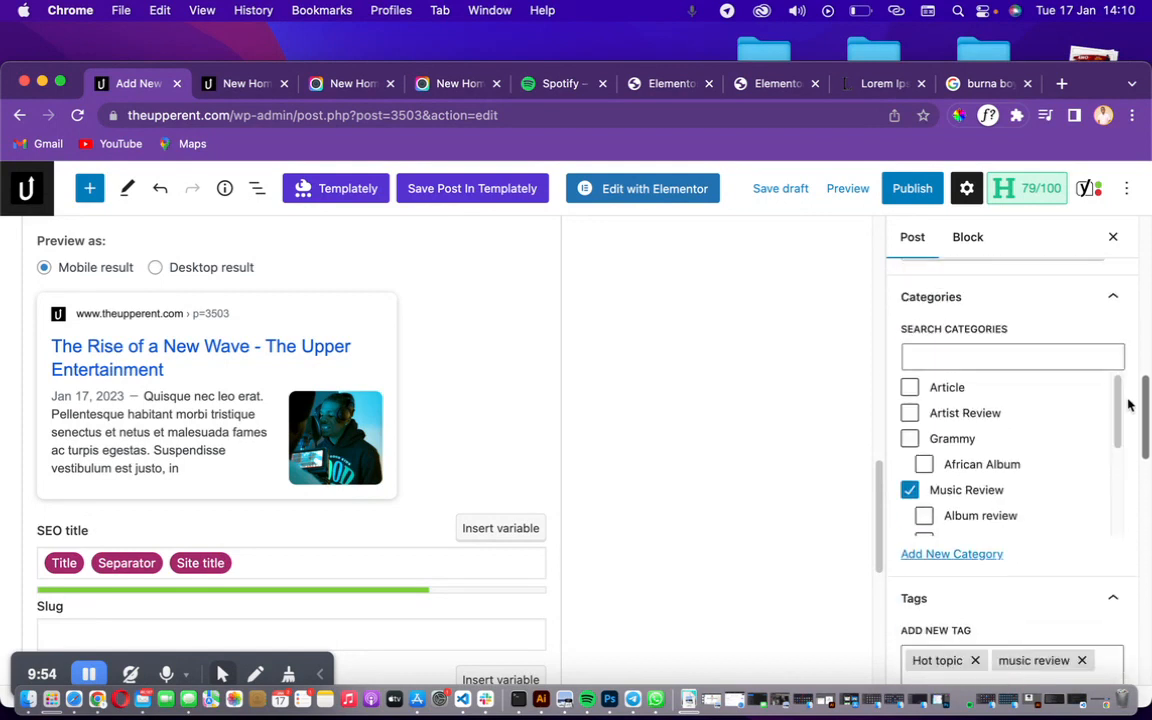
# - Copy the post's excerpt text, clear the excerpt, and check the description in the Google preview
pyautogui.scroll(-5, 1100, 450)
pyautogui.moveTo(1049, 497); pyautogui.dragTo(849, 433)
pyautogui.press('super+c')
pyautogui.press('BackSpace')
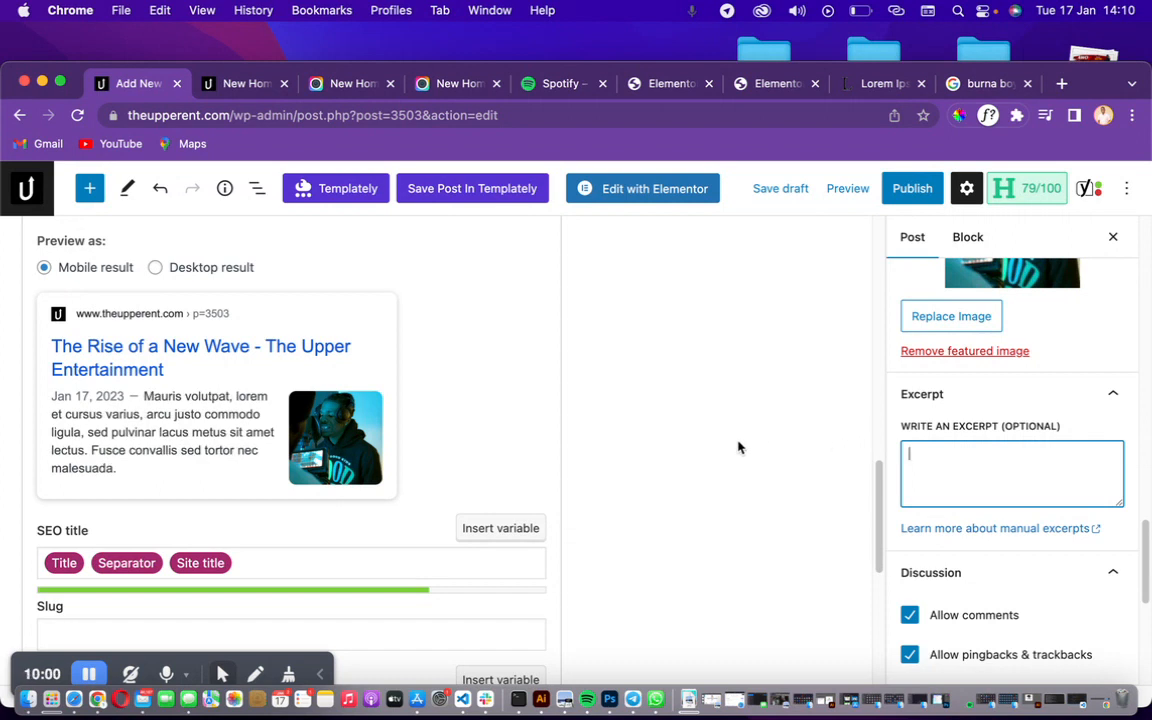
pyautogui.moveTo(879, 478)
pyautogui.mouseDown()
pyautogui.moveTo(875, 298)
pyautogui.moveTo(870, 486)
pyautogui.mouseUp()
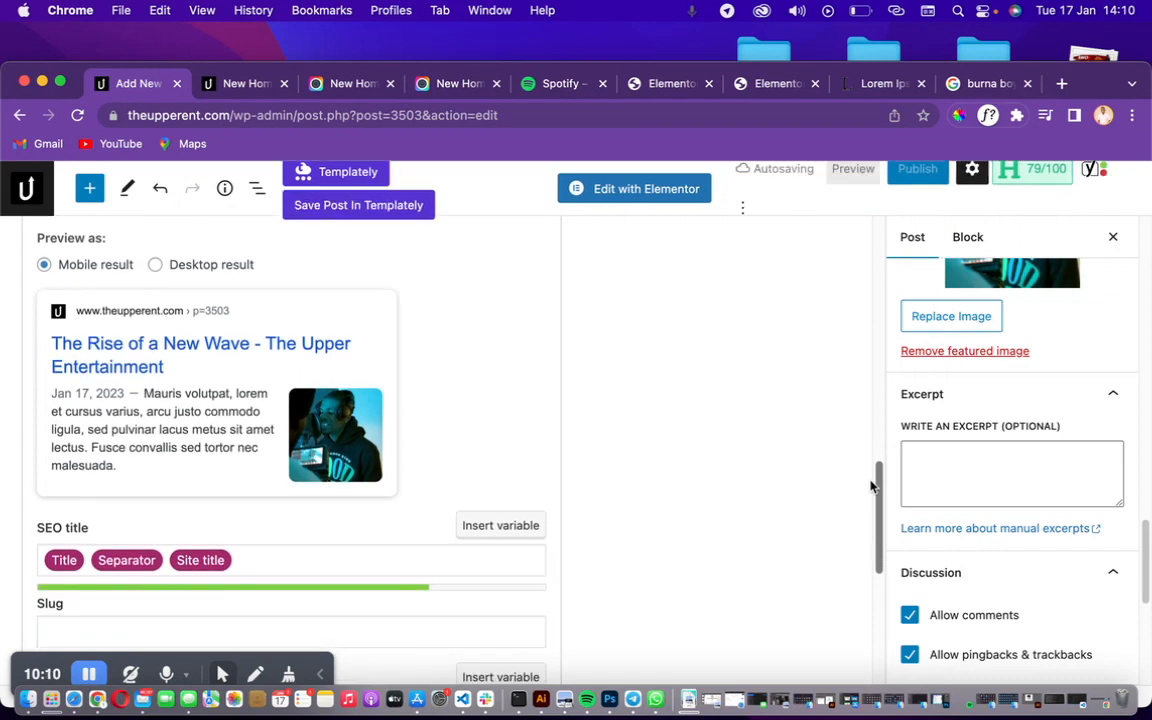
pyautogui.moveTo(871, 487)
pyautogui.mouseDown()
pyautogui.moveTo(874, 513)
pyautogui.moveTo(879, 414)
pyautogui.moveTo(877, 494)
pyautogui.mouseUp()
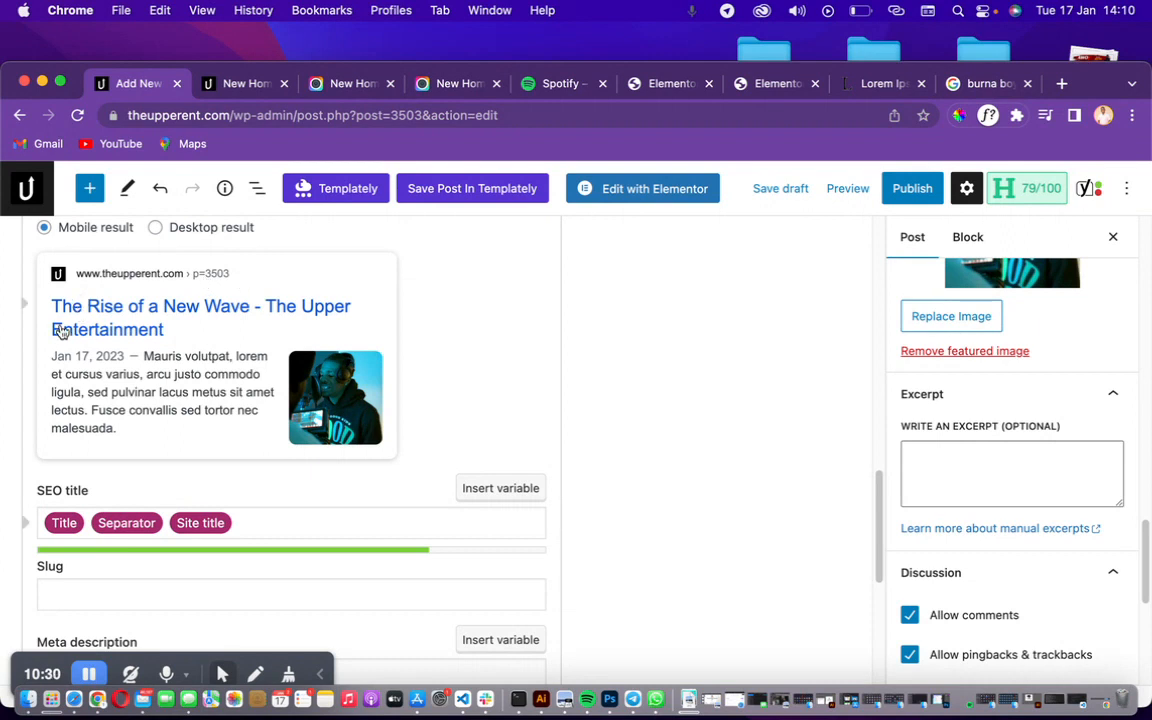
# - Examine the SEO title variables, the slug field and the URL shown in the Google preview
pyautogui.doubleClick(64, 524)
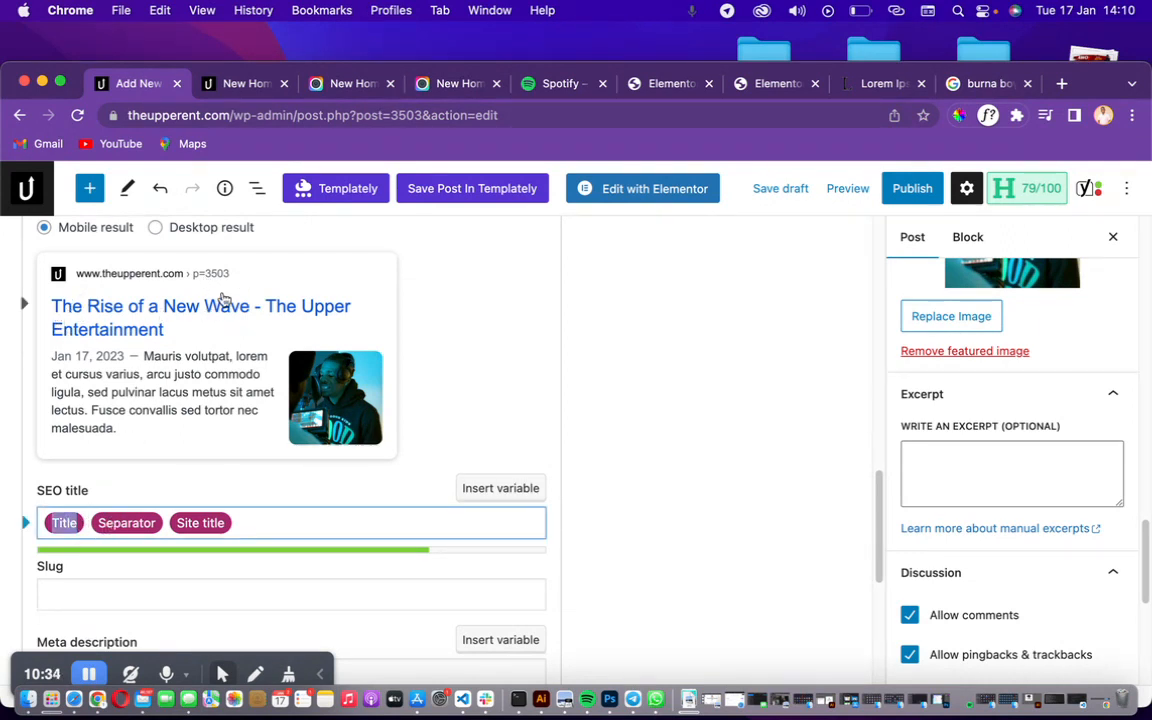
pyautogui.click(225, 530)
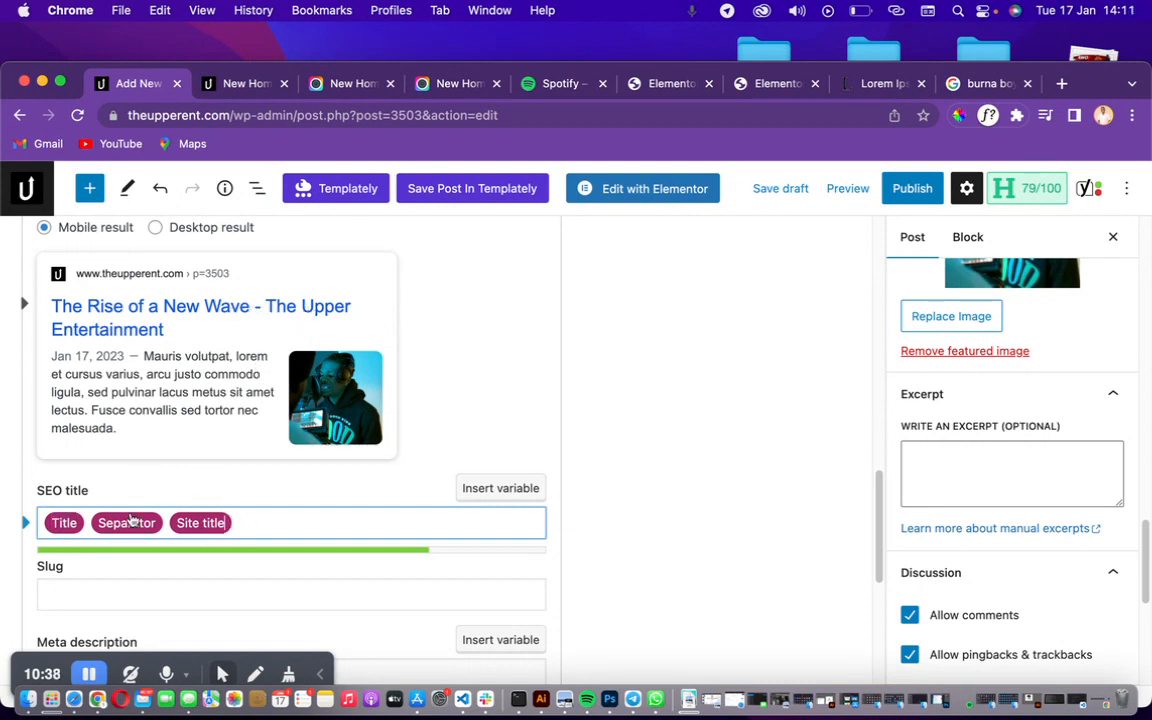
pyautogui.scroll(-3, 790, 458)
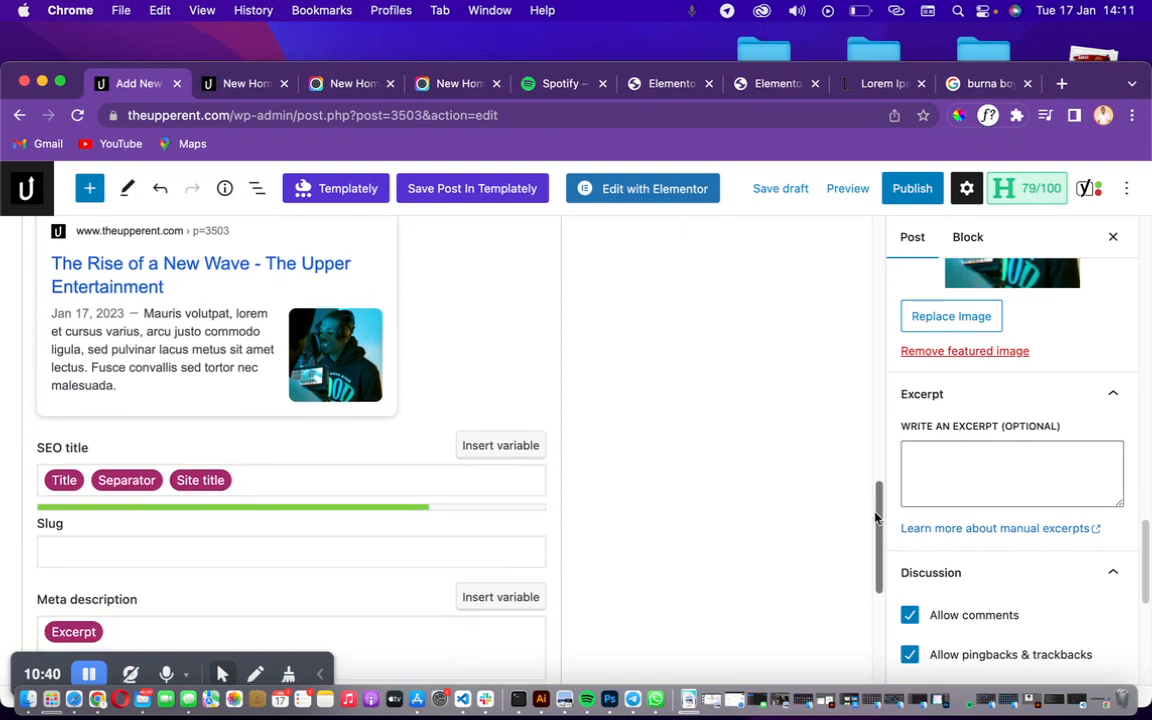
pyautogui.click(184, 471)
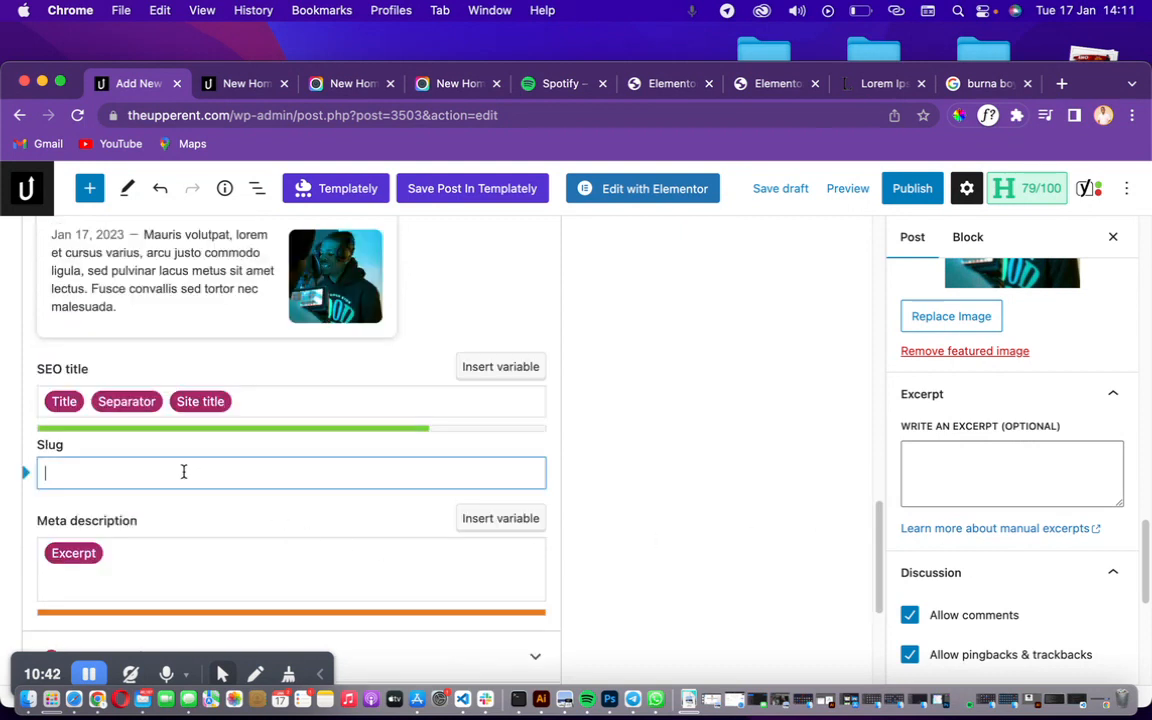
pyautogui.moveTo(879, 512); pyautogui.dragTo(860, 467)
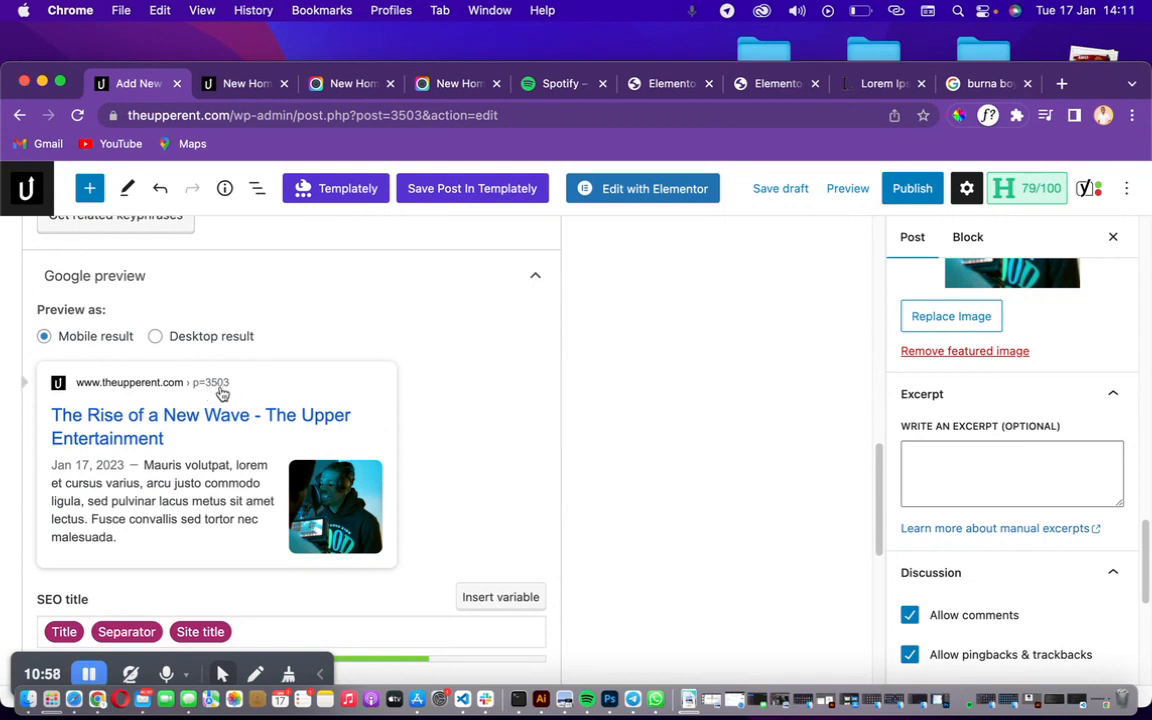
# - Try "the-rise" as the post's slug, checking the URL in the Google preview, and clear the slug again
pyautogui.scroll(-4, 866, 480)
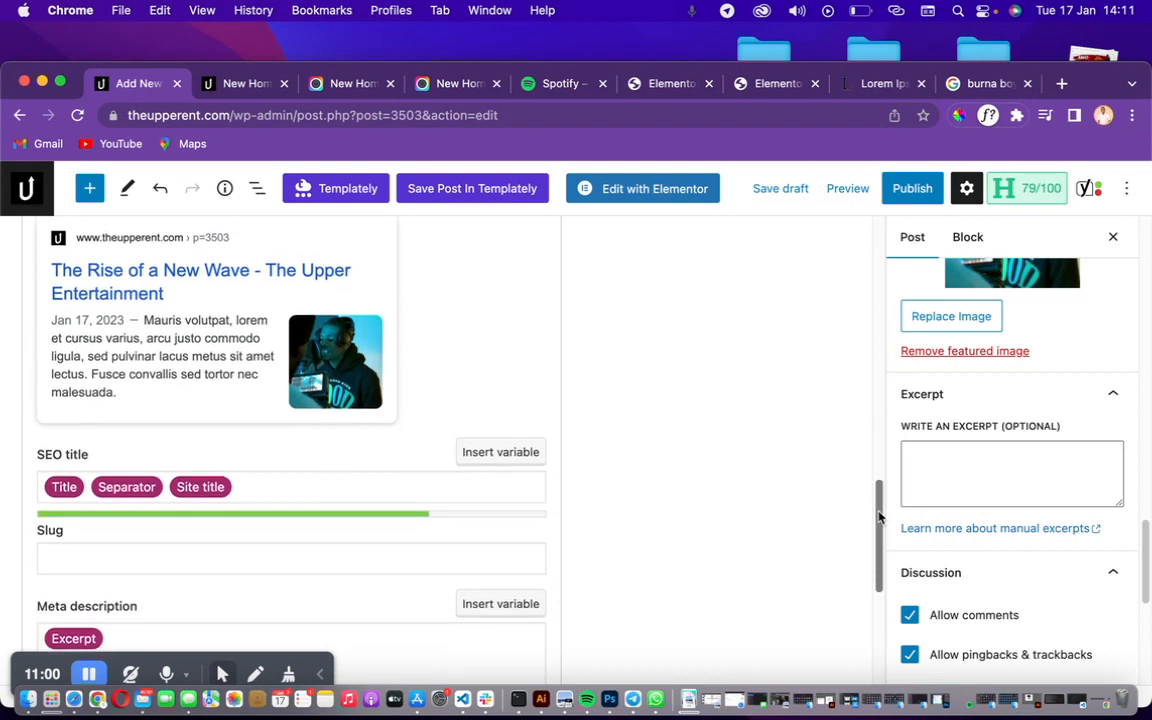
pyautogui.click(236, 508)
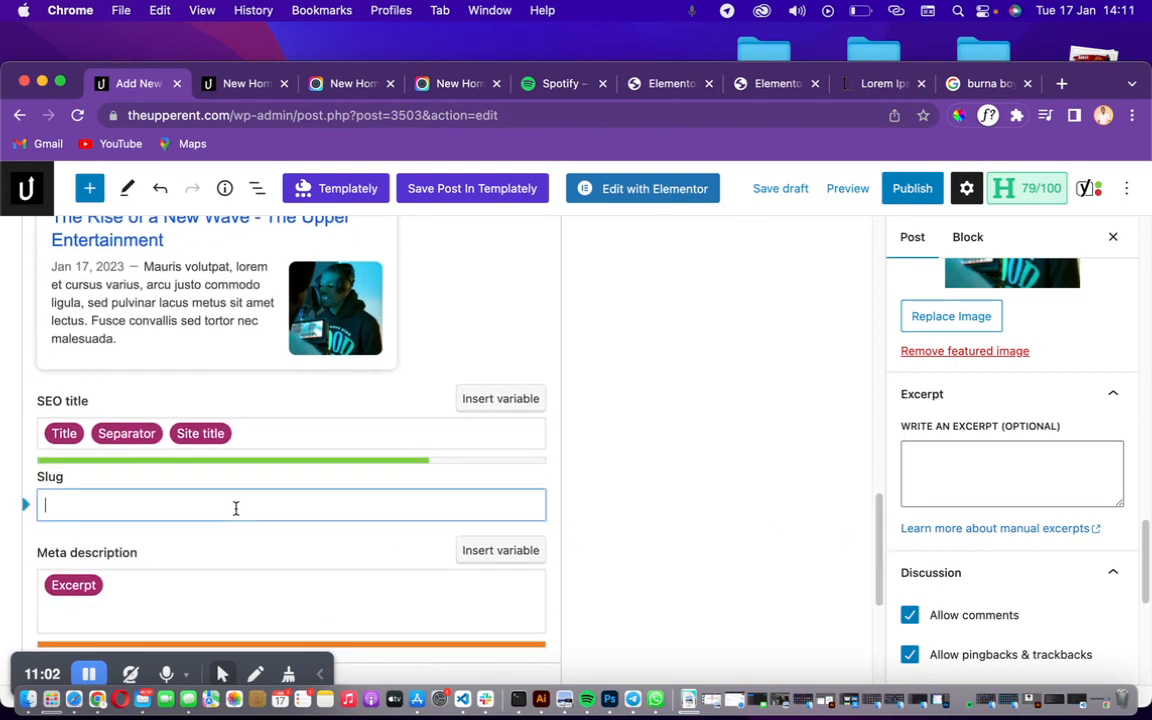
pyautogui.write('the')
pyautogui.scroll(3, 882, 495)
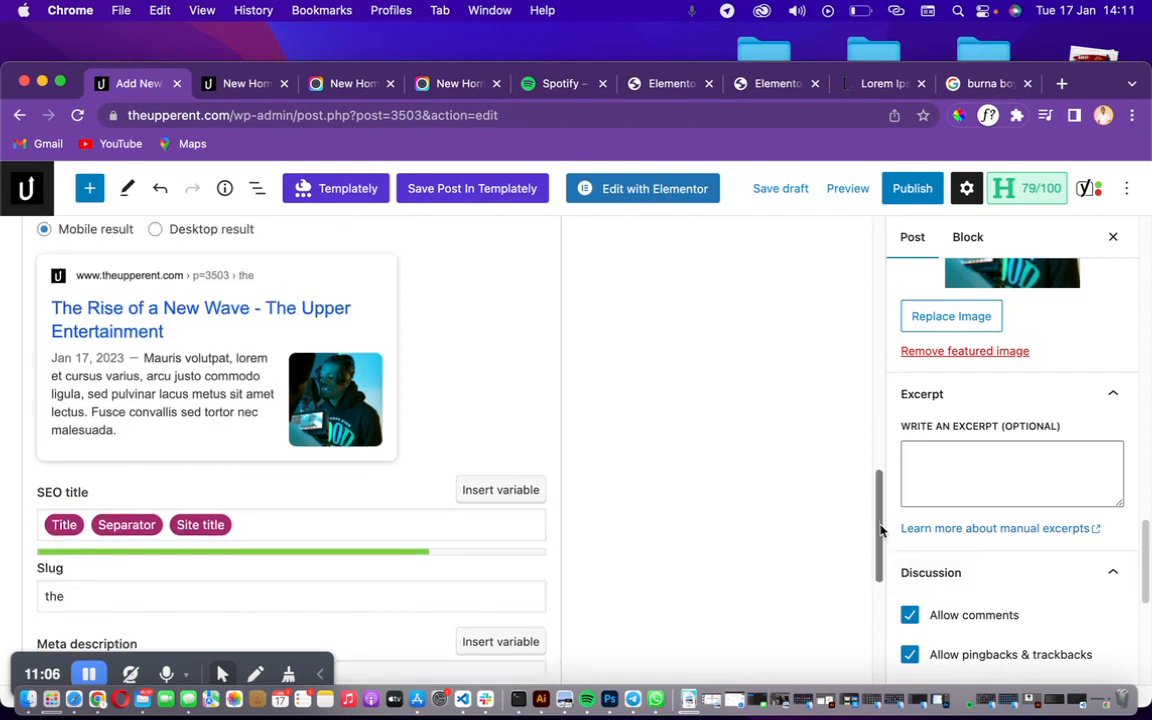
pyautogui.moveTo(878, 518); pyautogui.dragTo(876, 535)
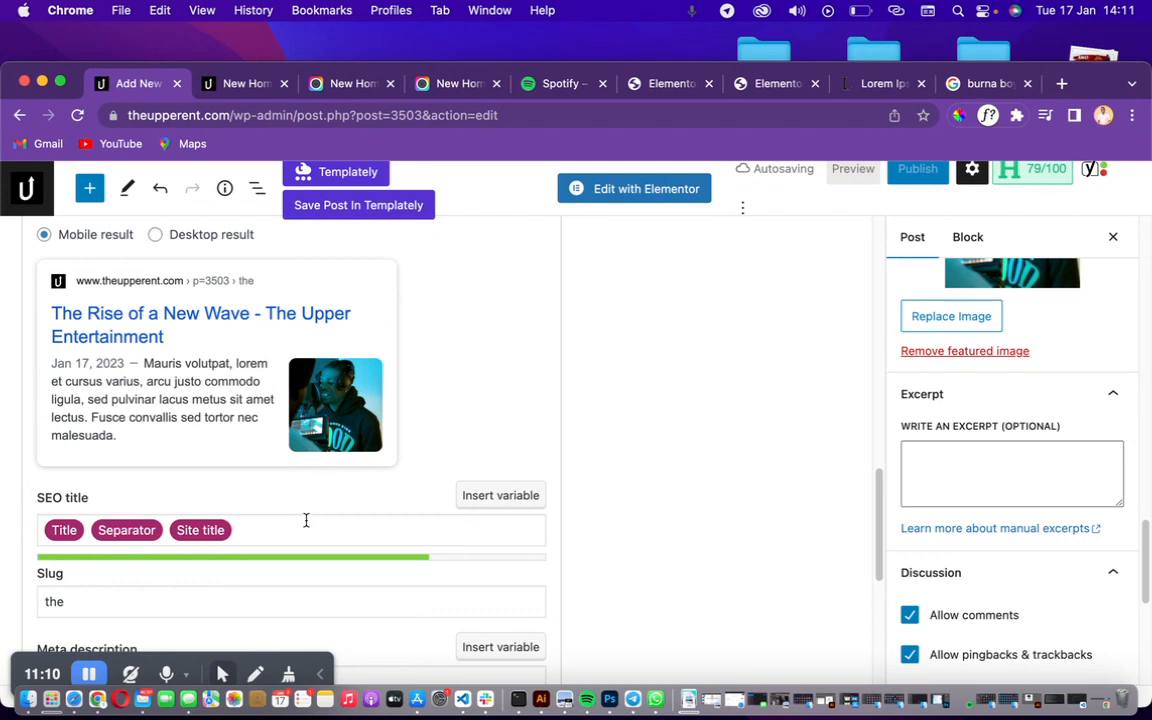
pyautogui.click(256, 604)
pyautogui.write('-ris')
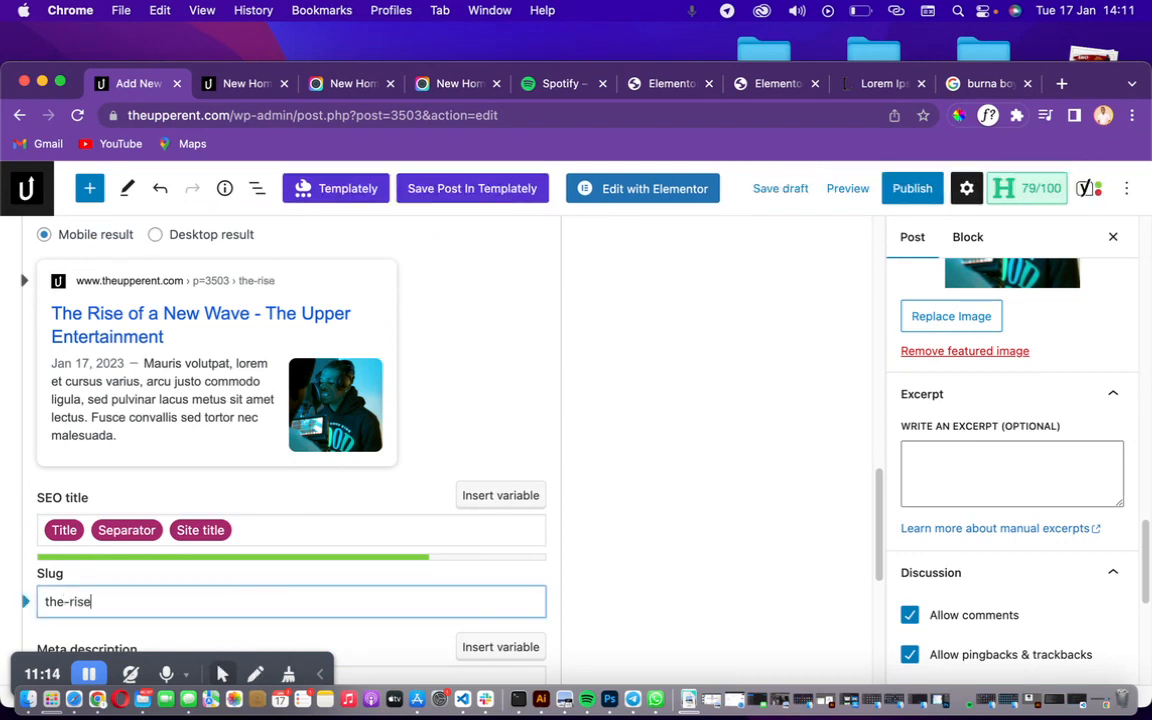
pyautogui.write('e')
pyautogui.press('super+a')
pyautogui.press('BackSpace')
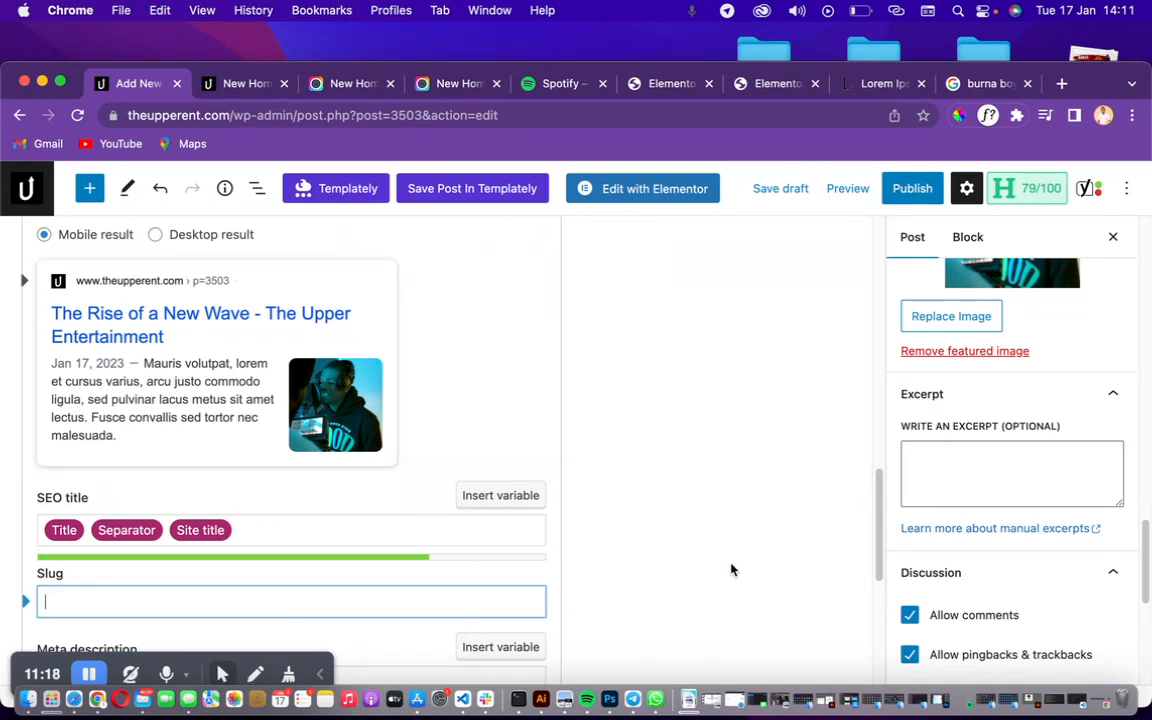
# - Paste the copied passage back into the post's excerpt to feed the meta description
pyautogui.scroll(-4, 792, 458)
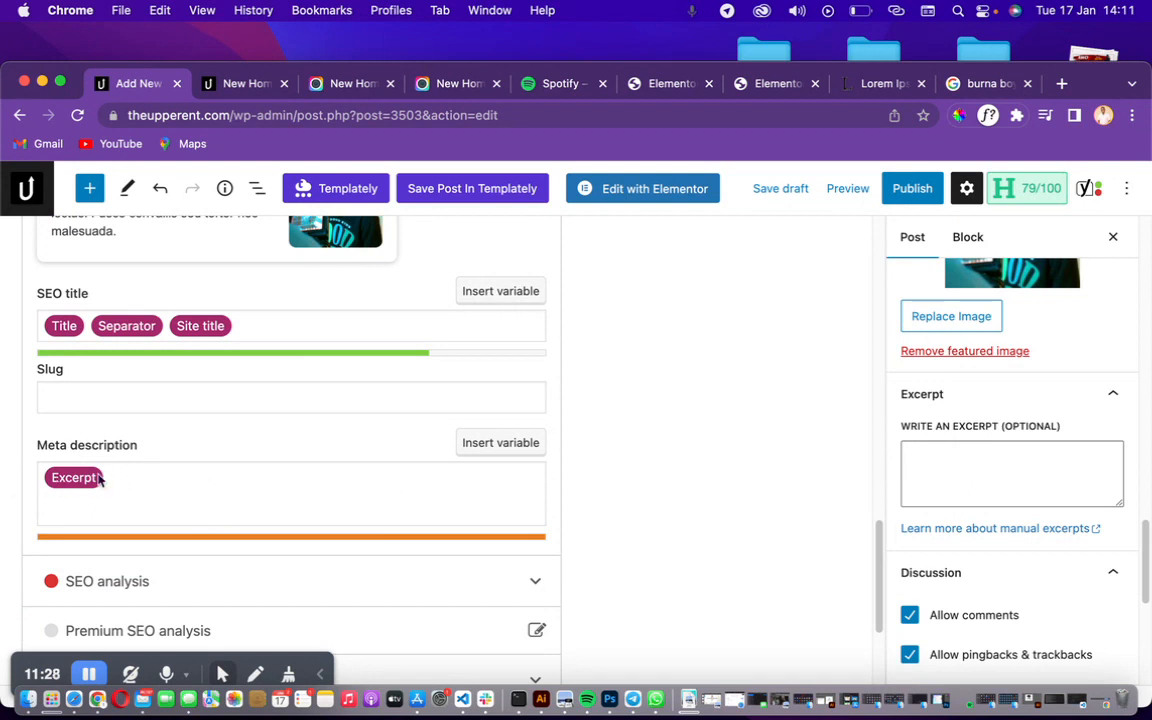
pyautogui.click(1000, 462)
pyautogui.press('super+v')
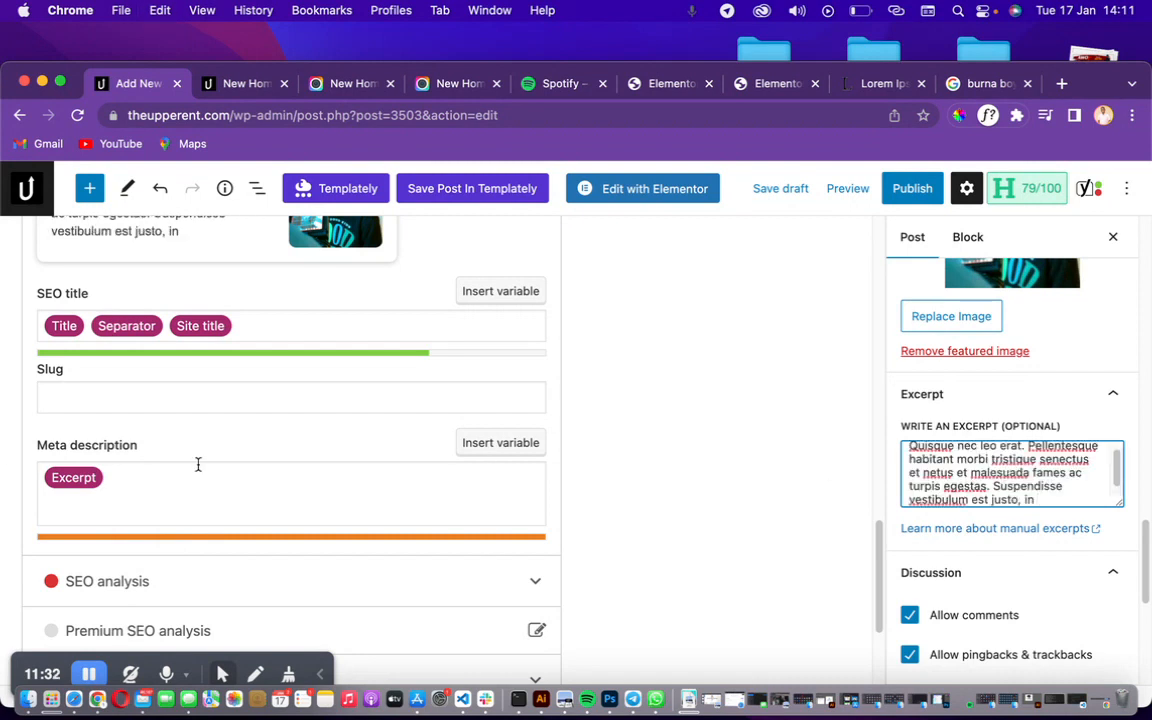
# - Review the Yoast readability analysis and collapse its problems and good results
pyautogui.moveTo(880, 545); pyautogui.dragTo(858, 351)
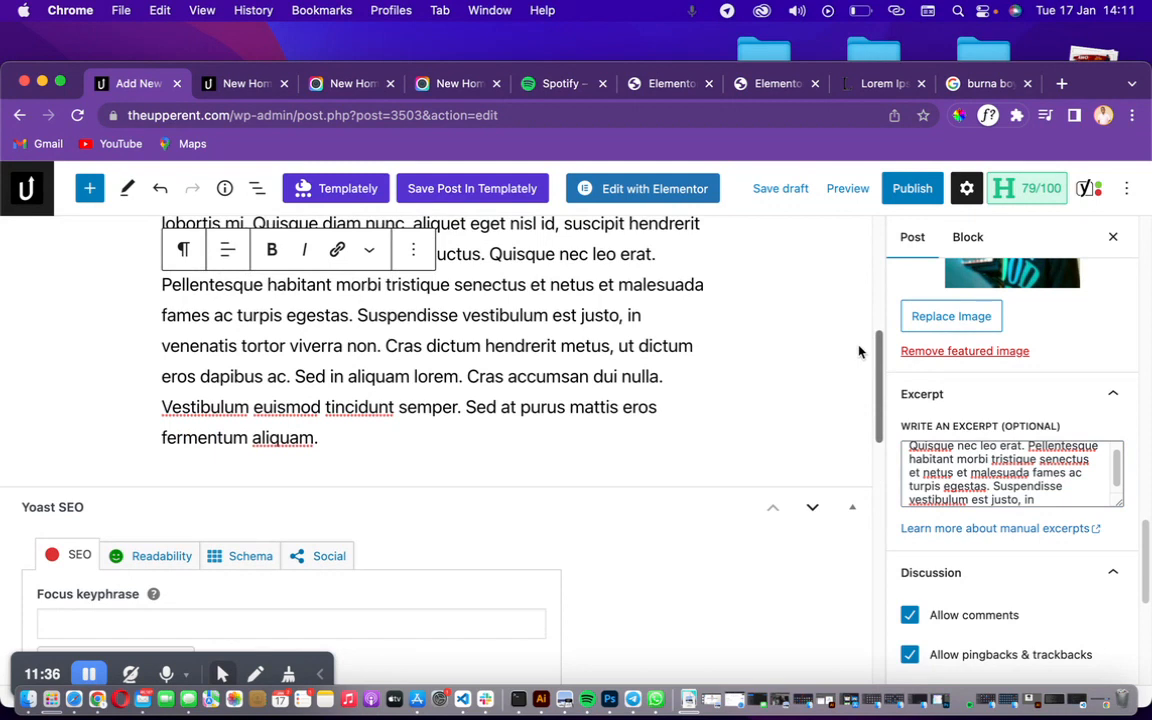
pyautogui.click(138, 558)
pyautogui.moveTo(877, 463); pyautogui.dragTo(880, 549)
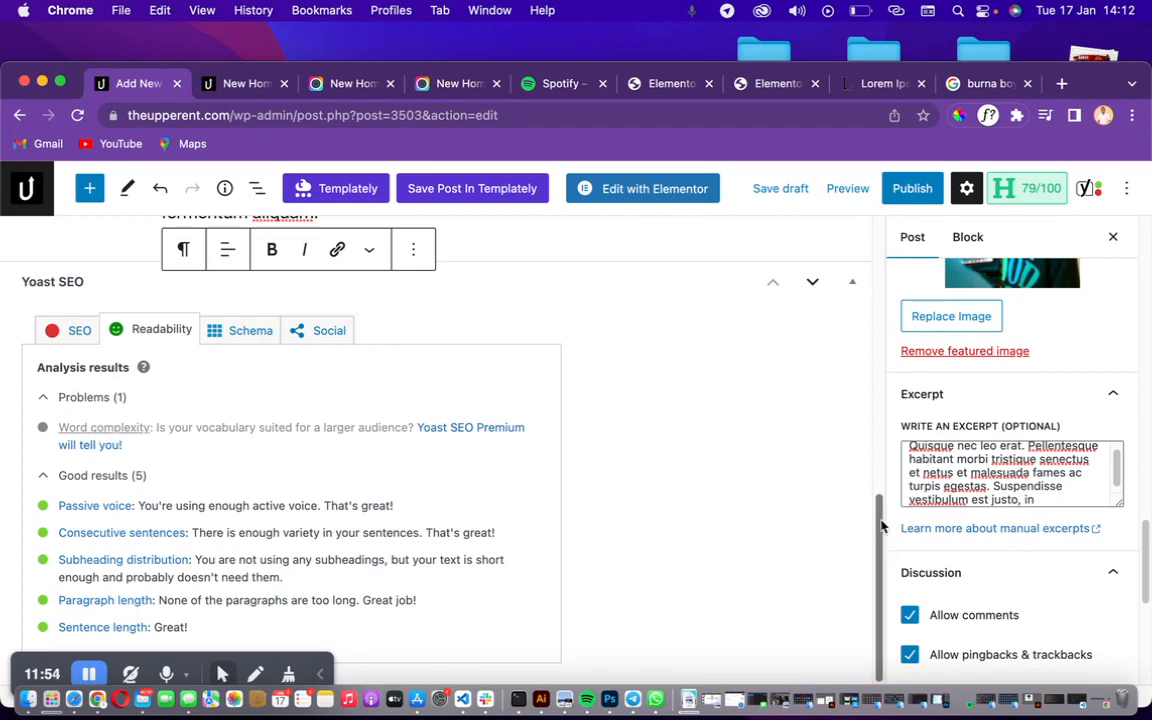
pyautogui.moveTo(877, 523); pyautogui.dragTo(872, 585)
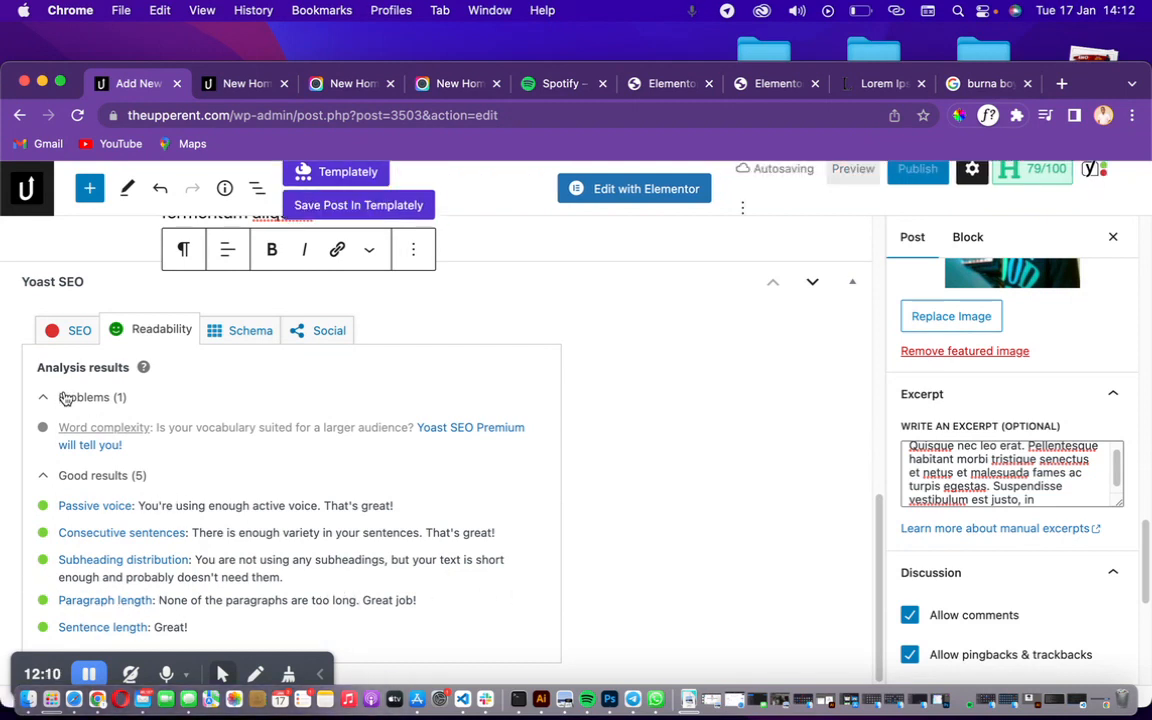
pyautogui.click(63, 397)
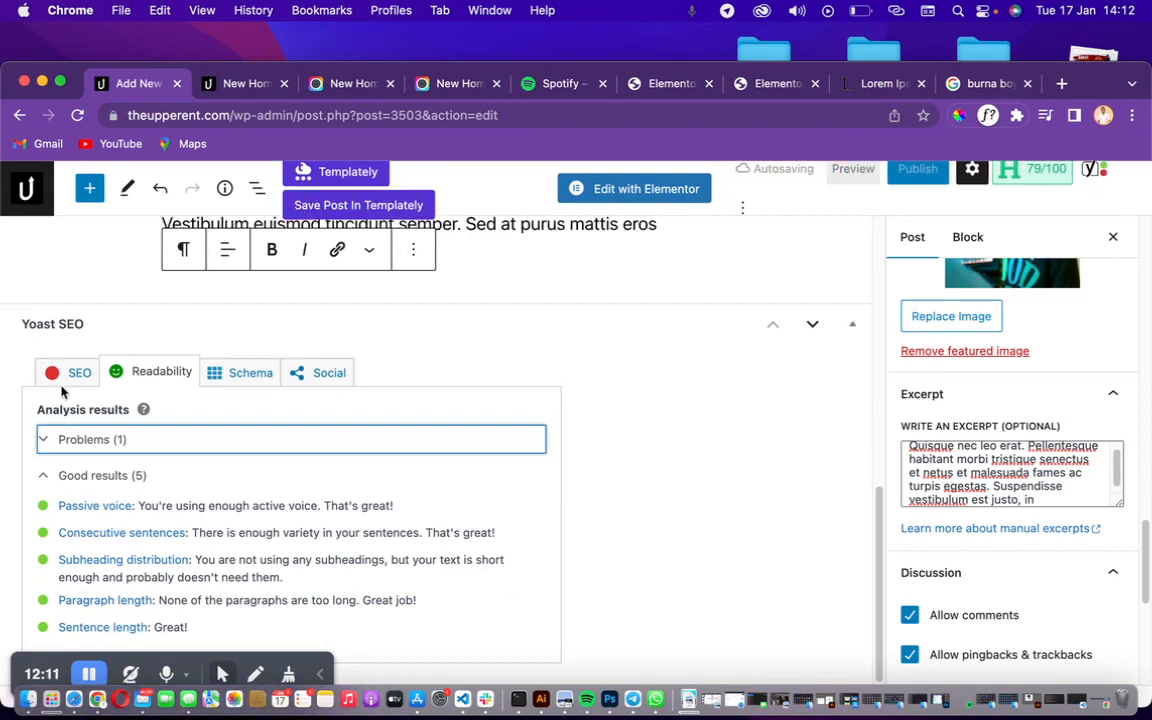
pyautogui.click(45, 476)
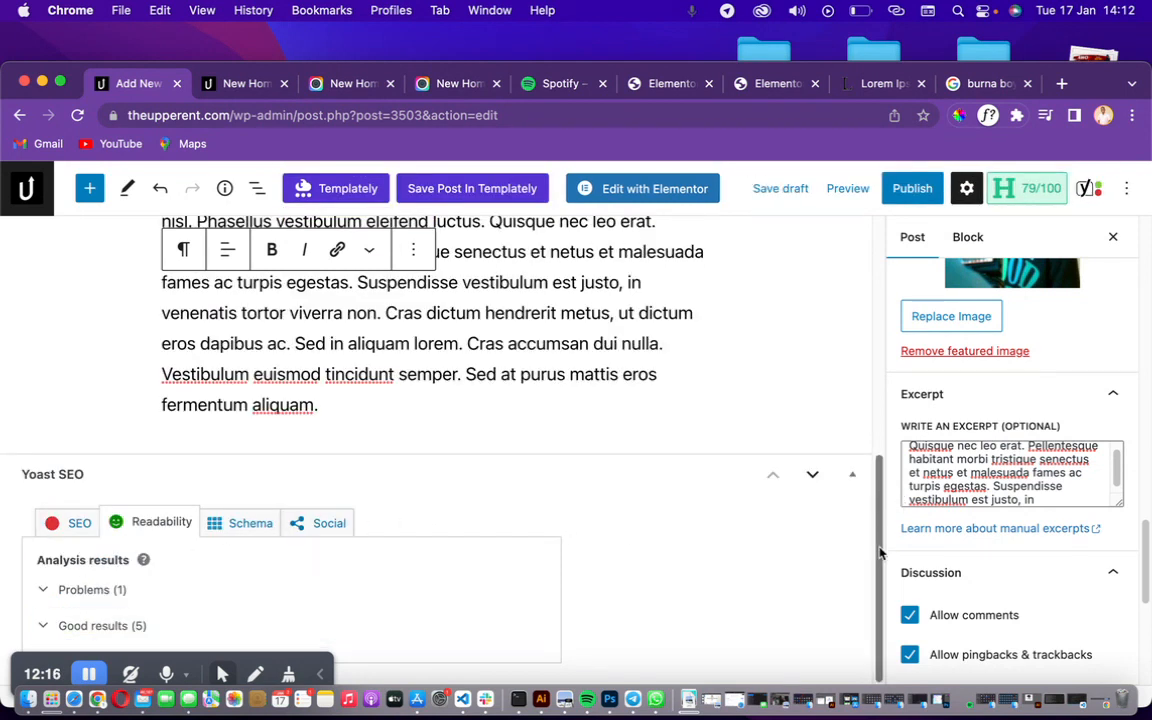
# - Return to the Yoast SEO settings and expand the SEO analysis to examine its problems and improvements
pyautogui.click(76, 522)
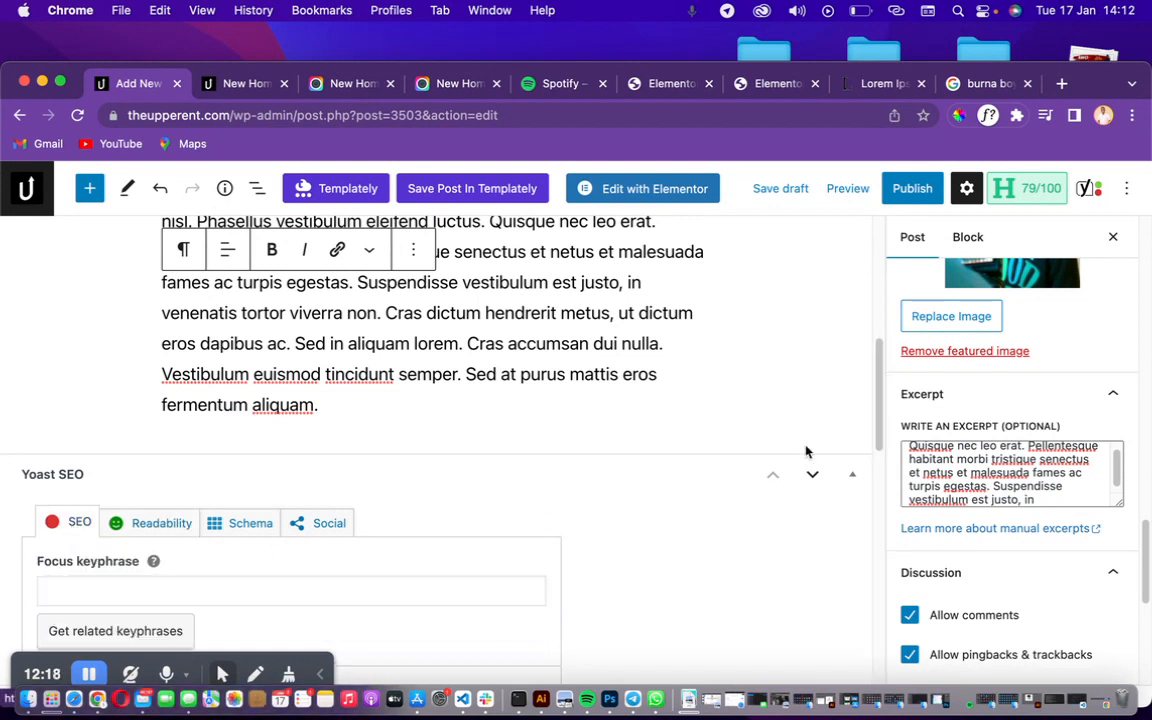
pyautogui.moveTo(879, 392)
pyautogui.mouseDown()
pyautogui.moveTo(880, 500)
pyautogui.moveTo(882, 417)
pyautogui.mouseUp()
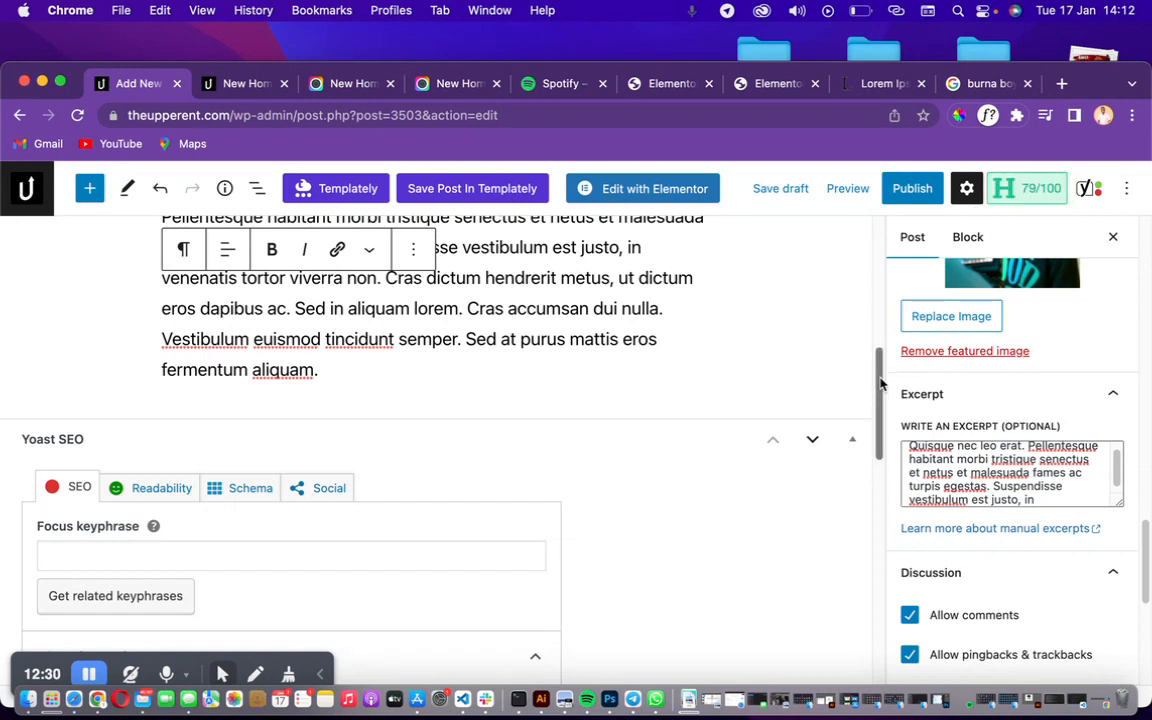
pyautogui.moveTo(880, 383); pyautogui.dragTo(880, 586)
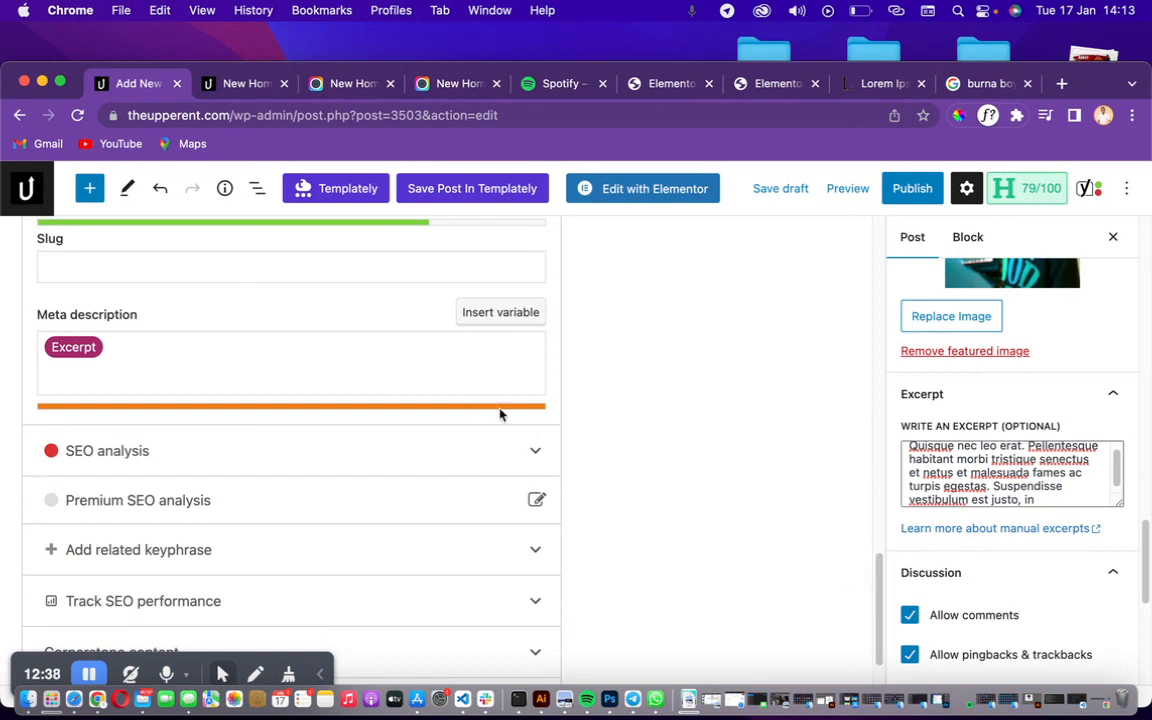
pyautogui.click(530, 447)
pyautogui.moveTo(873, 495); pyautogui.dragTo(873, 541)
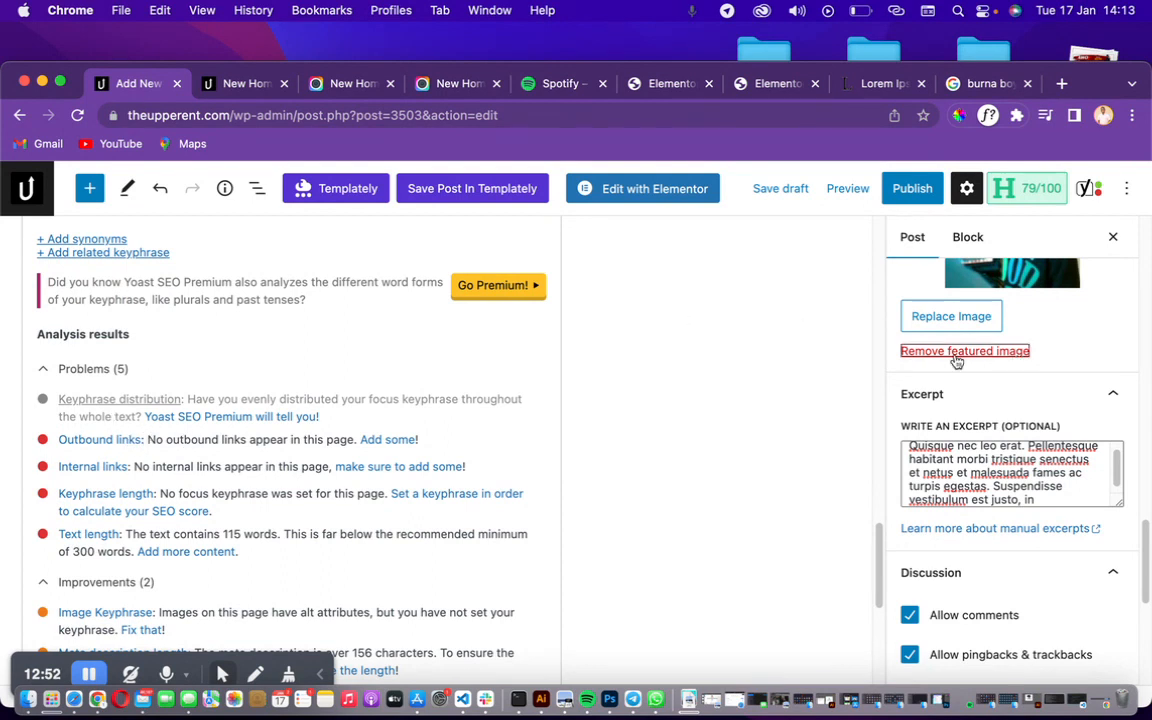
# - Try adding a link to the words "justo commodo" in the first line of the post body
pyautogui.moveTo(877, 555); pyautogui.dragTo(846, 262)
pyautogui.moveTo(511, 475)
pyautogui.mouseDown()
pyautogui.moveTo(617, 472)
pyautogui.moveTo(510, 470)
pyautogui.mouseUp()
pyautogui.click(622, 472)
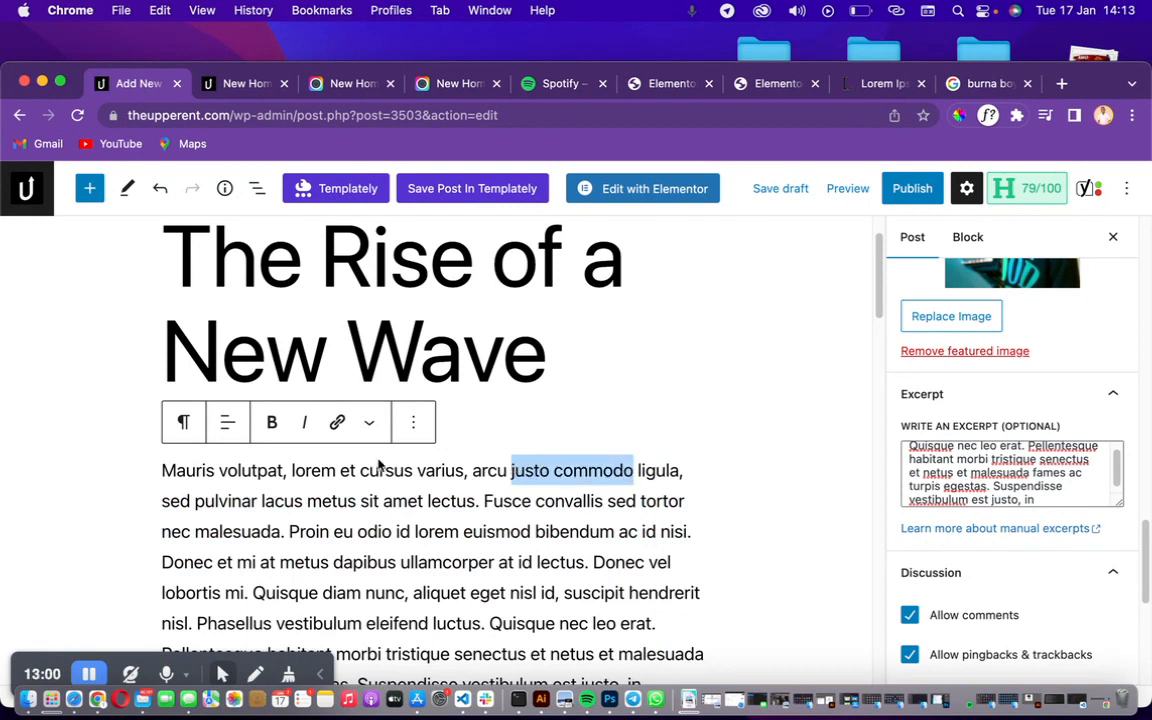
pyautogui.click(337, 422)
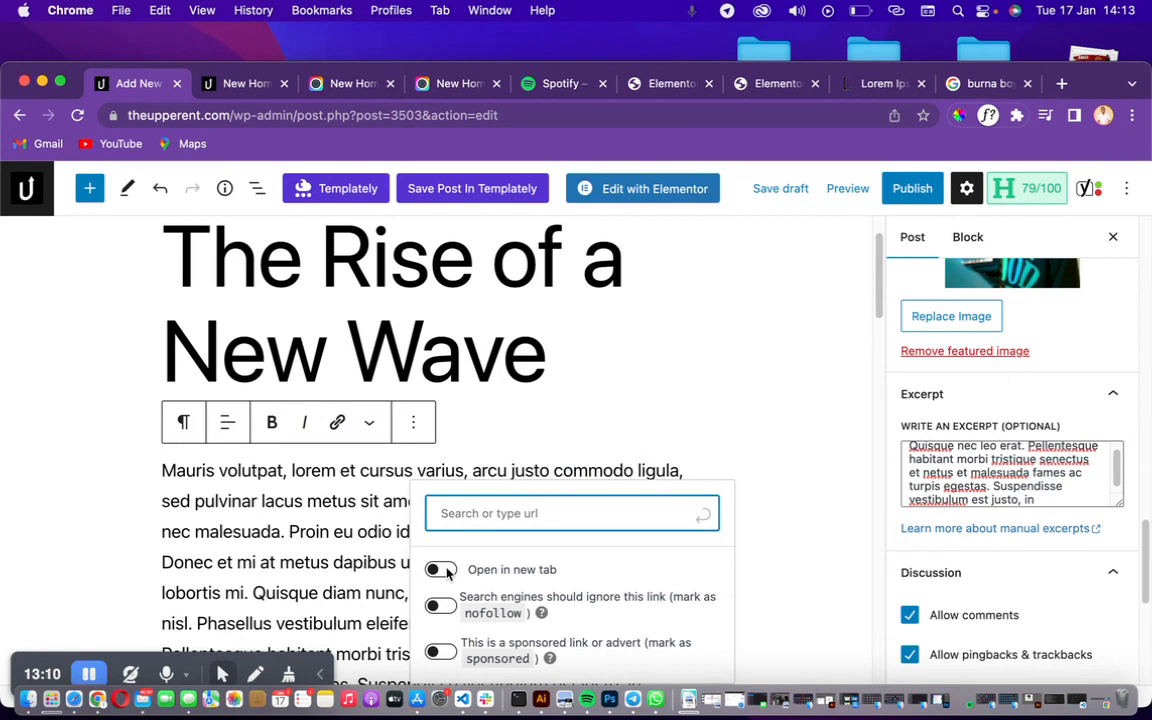
pyautogui.press('Escape')
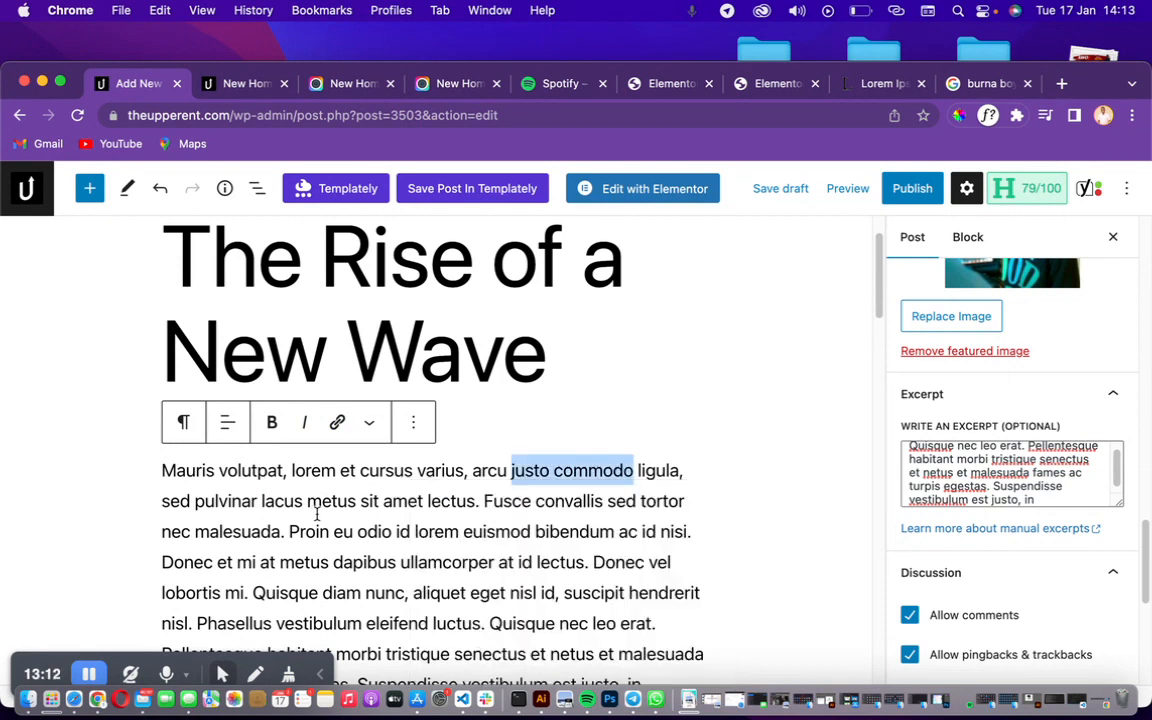
# - Read through the remaining SEO analysis results and look inside the related keyphrase section, collapsing it again
pyautogui.moveTo(880, 311); pyautogui.dragTo(882, 596)
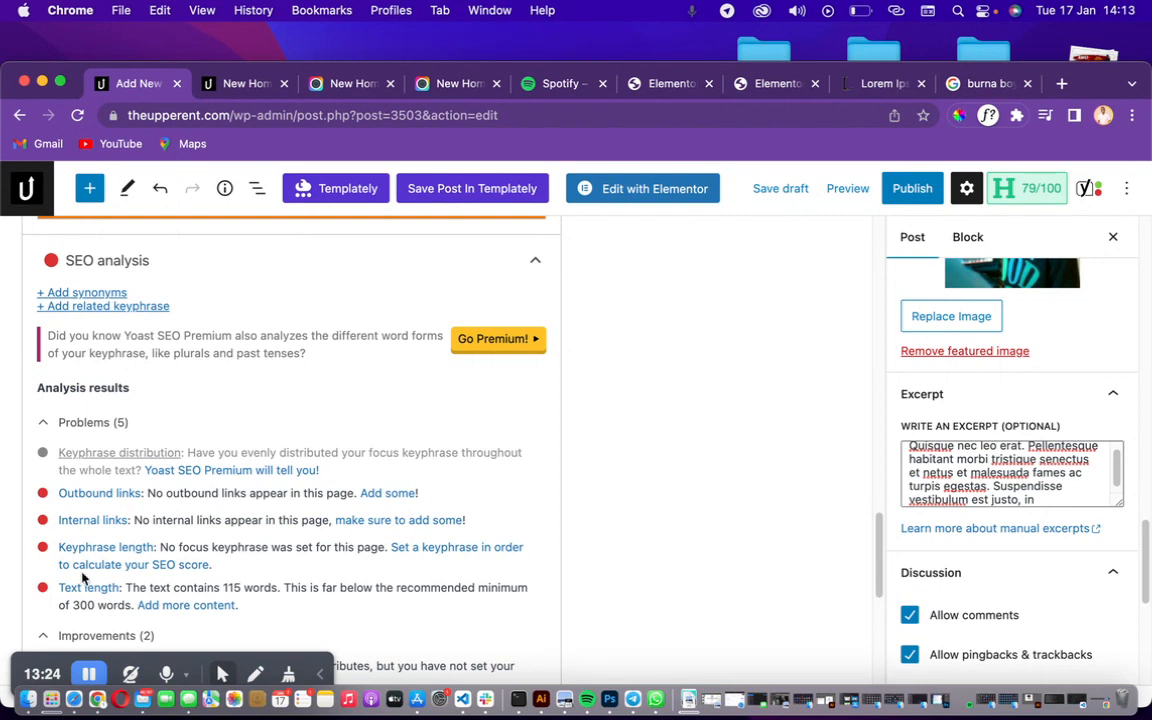
pyautogui.scroll(-5, 300, 580)
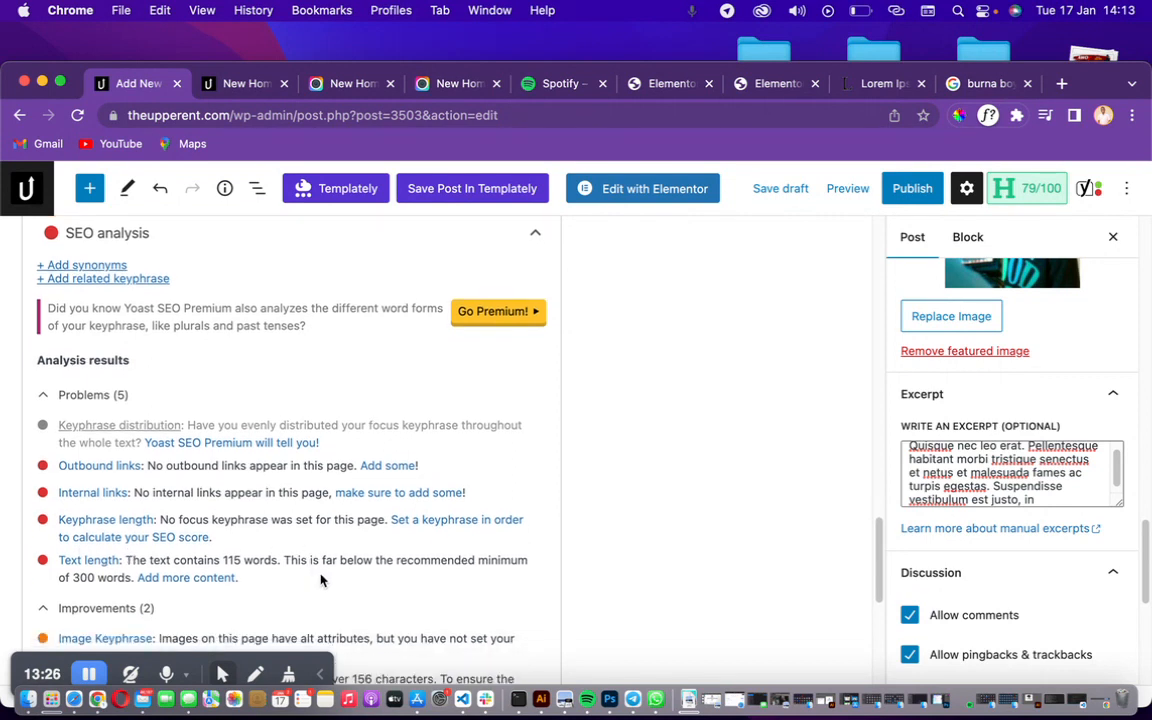
pyautogui.scroll(-8, 150, 490)
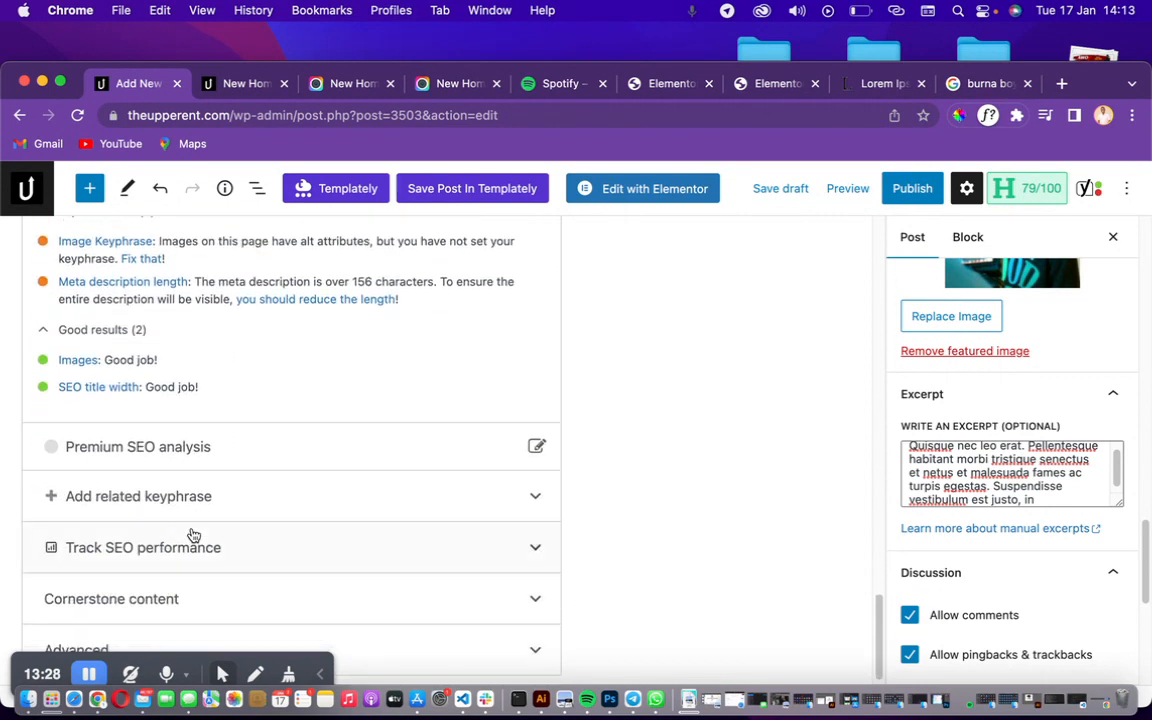
pyautogui.click(376, 484)
pyautogui.scroll(-5, 345, 495)
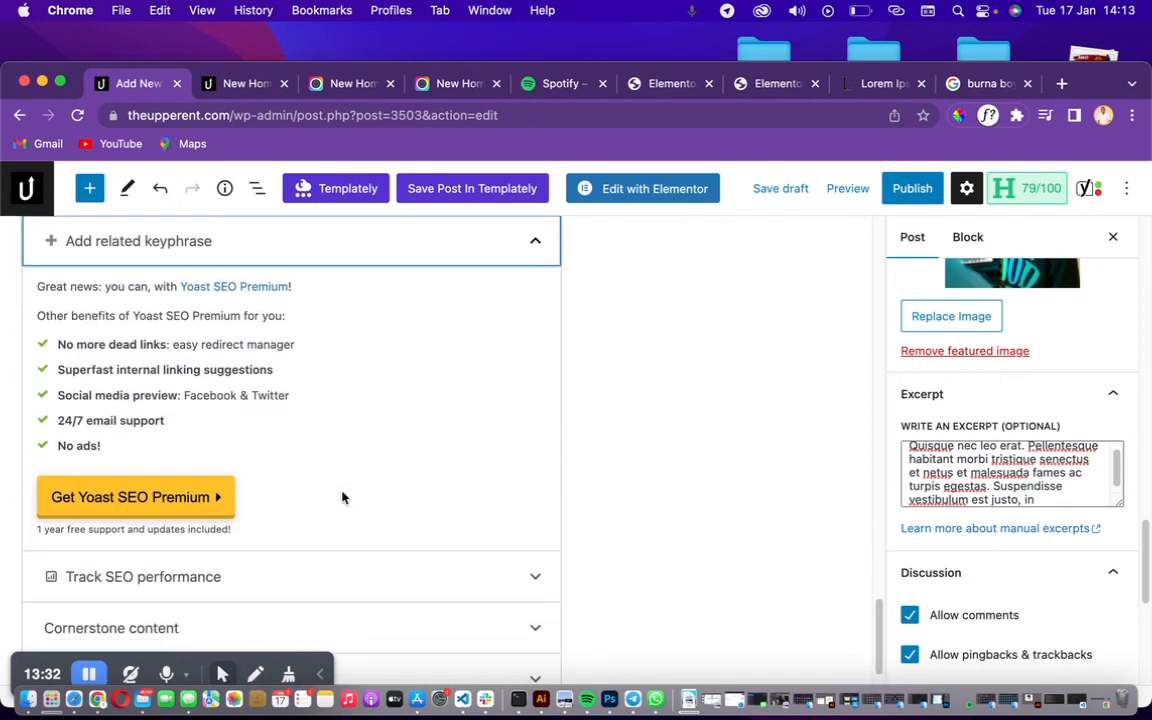
pyautogui.scroll(4, 340, 494)
pyautogui.click(331, 400)
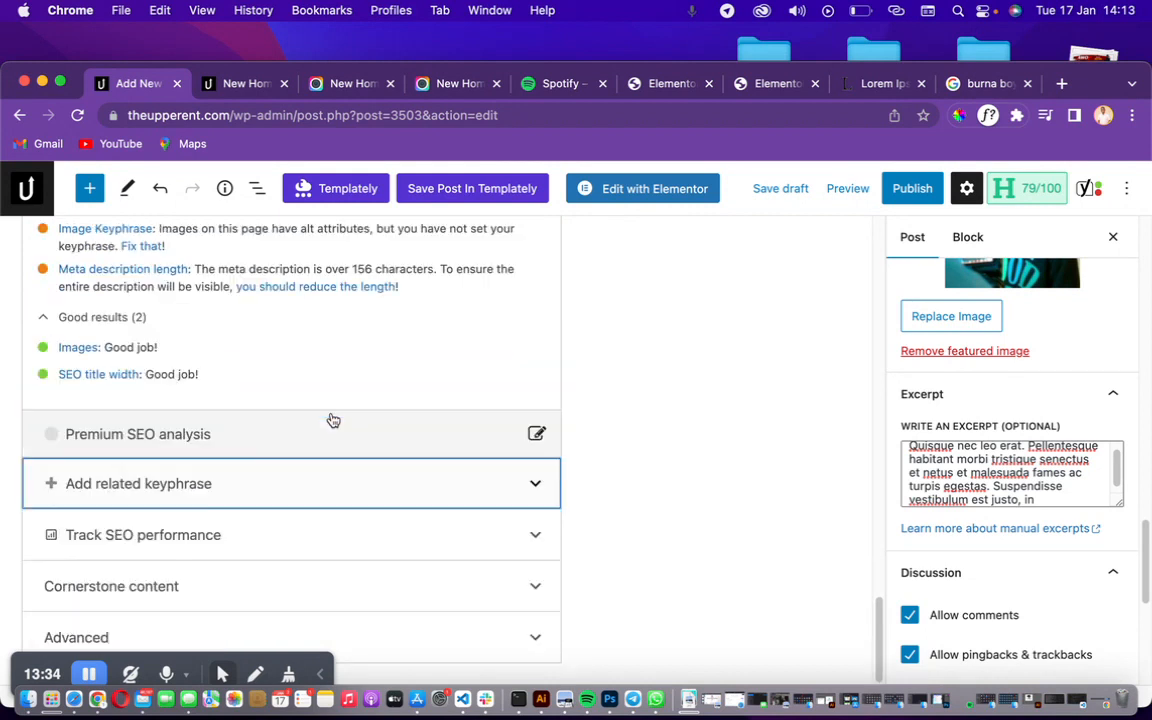
# - Expand the cornerstone content section and look back over the SEO analysis problems and improvements
pyautogui.click(455, 490)
pyautogui.click(455, 404)
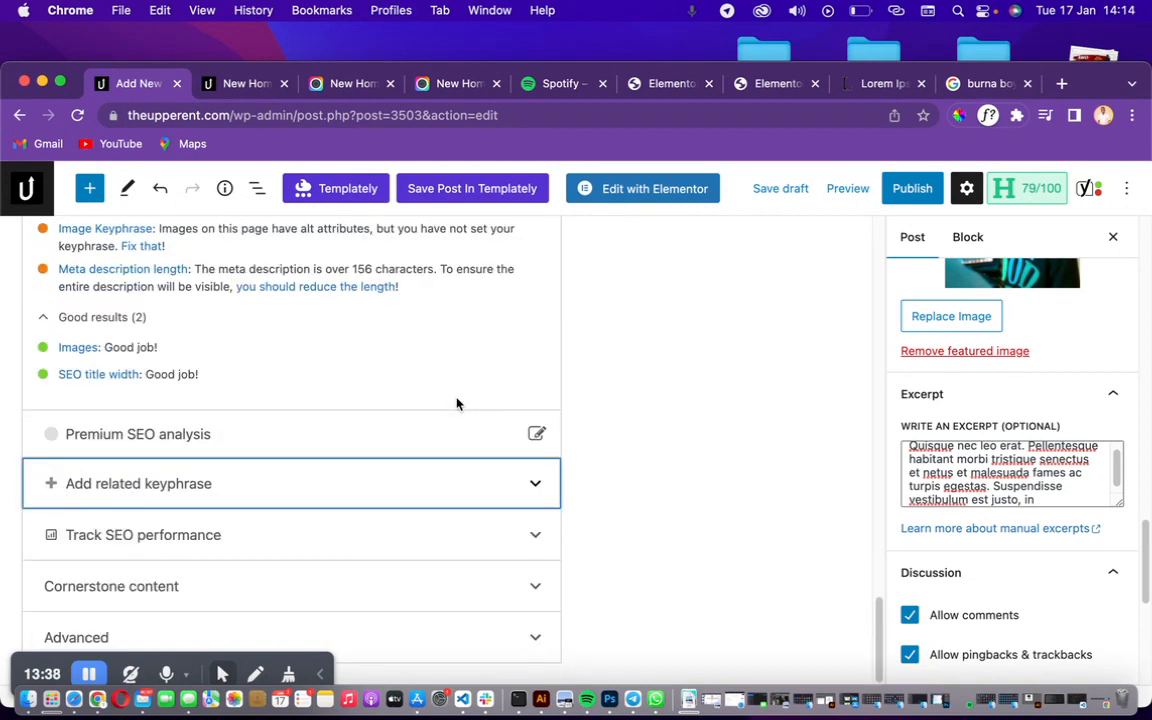
pyautogui.moveTo(879, 607)
pyautogui.mouseDown()
pyautogui.moveTo(879, 591)
pyautogui.moveTo(879, 612)
pyautogui.mouseUp()
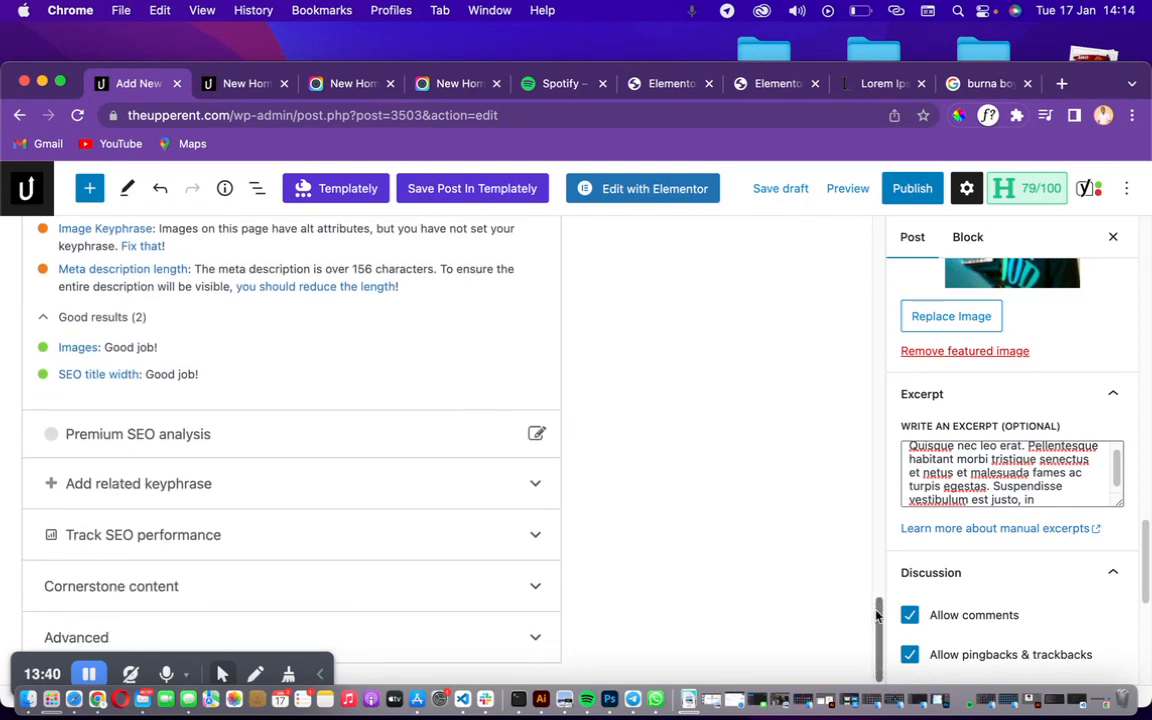
pyautogui.click(535, 585)
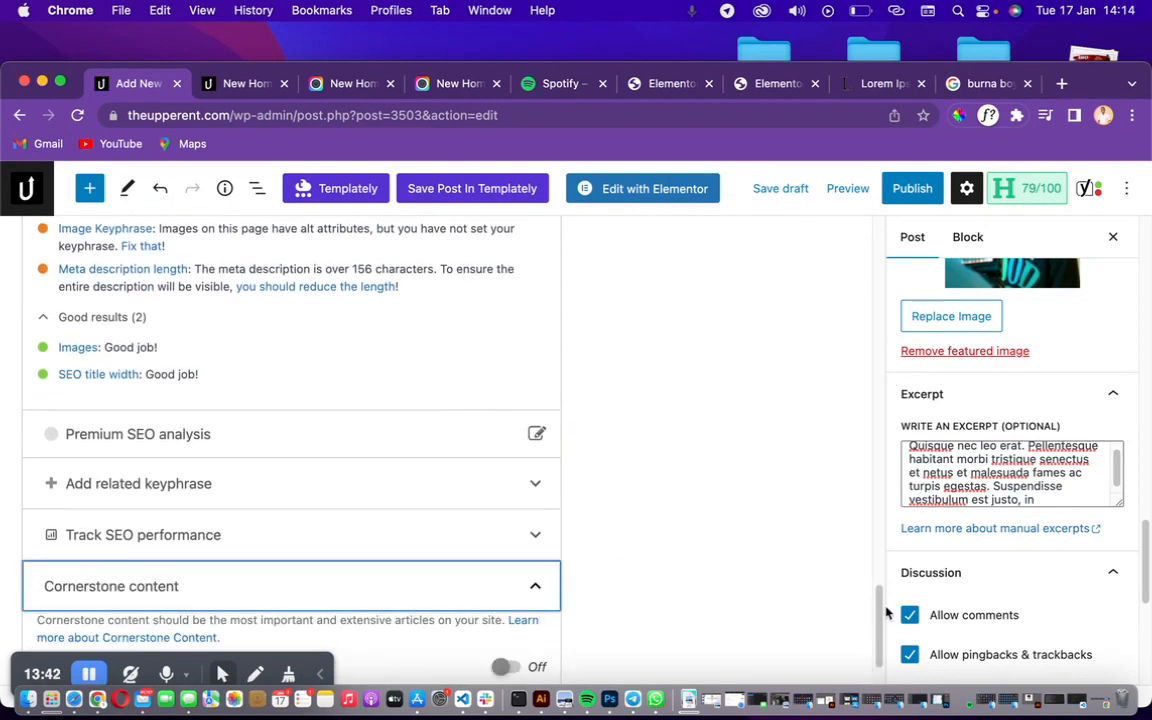
pyautogui.moveTo(879, 605); pyautogui.dragTo(873, 690)
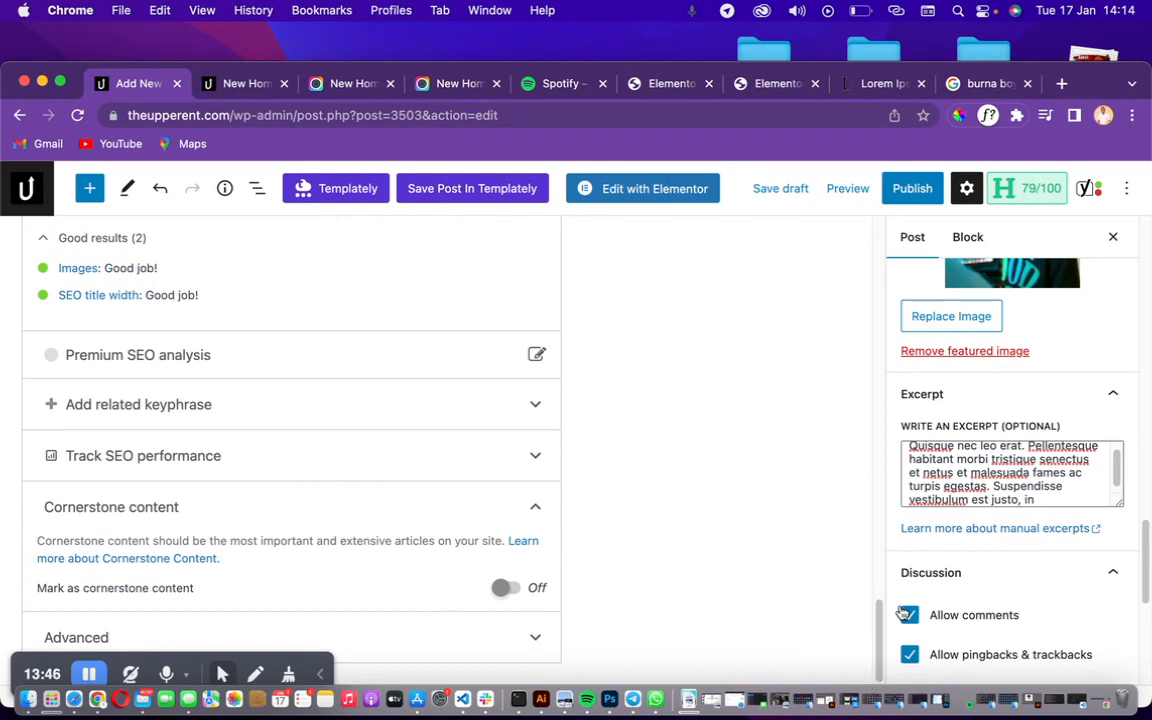
pyautogui.scroll(10, 857, 534)
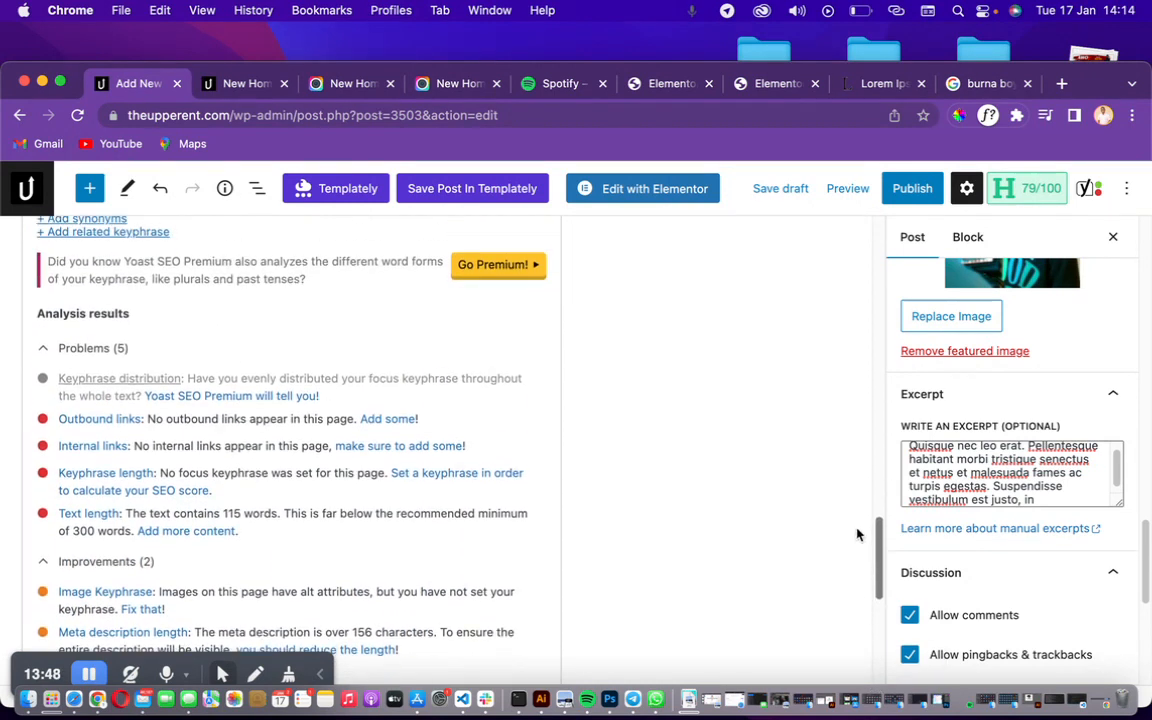
pyautogui.scroll(1, 857, 534)
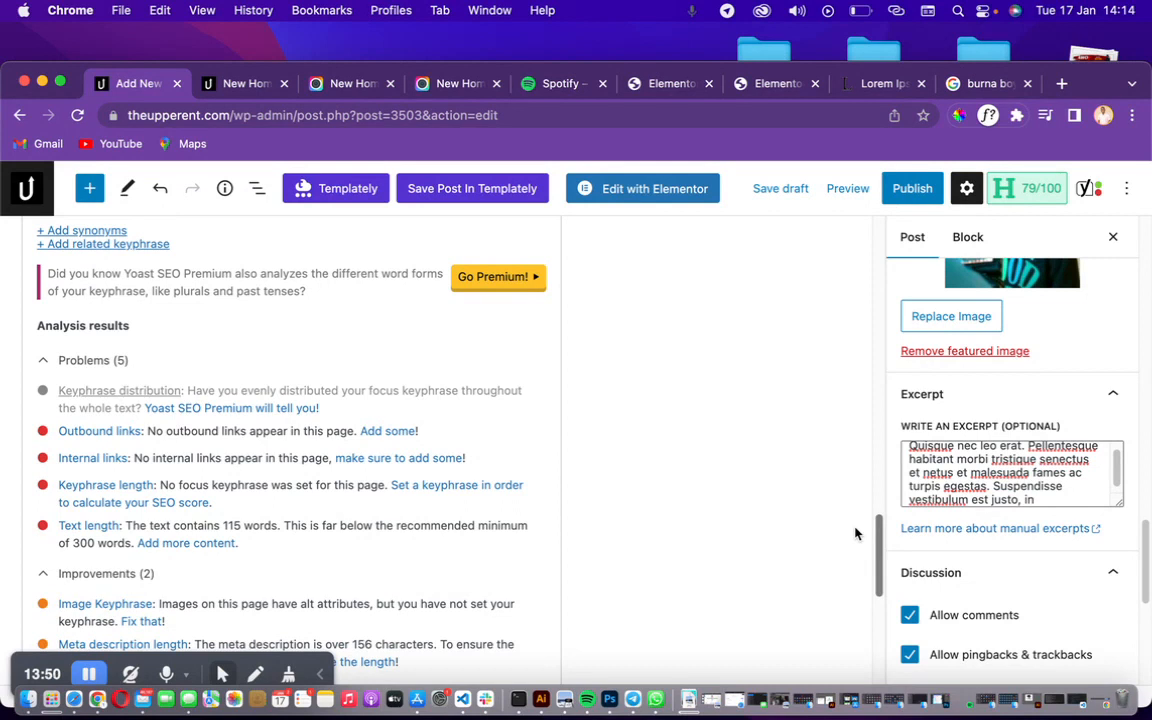
pyautogui.scroll(5, 855, 534)
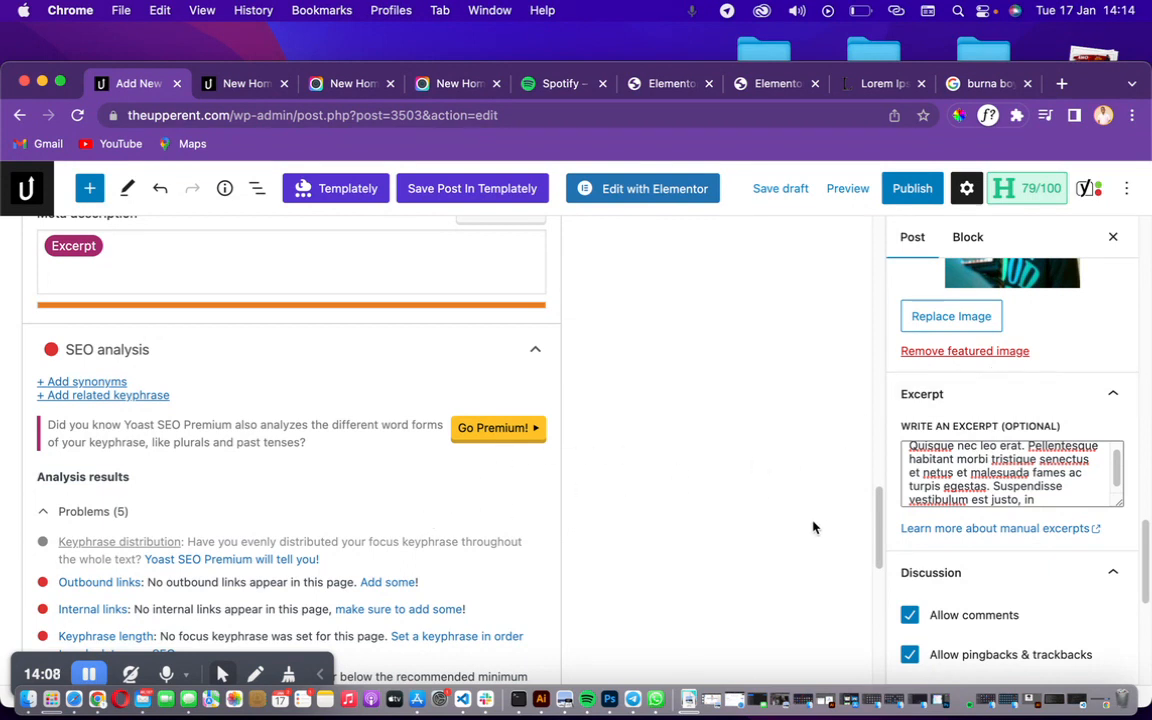
# - Publish the post "The Rise of a New Wave" immediately with public visibility, checking the pre-publish summary first
pyautogui.click(912, 192)
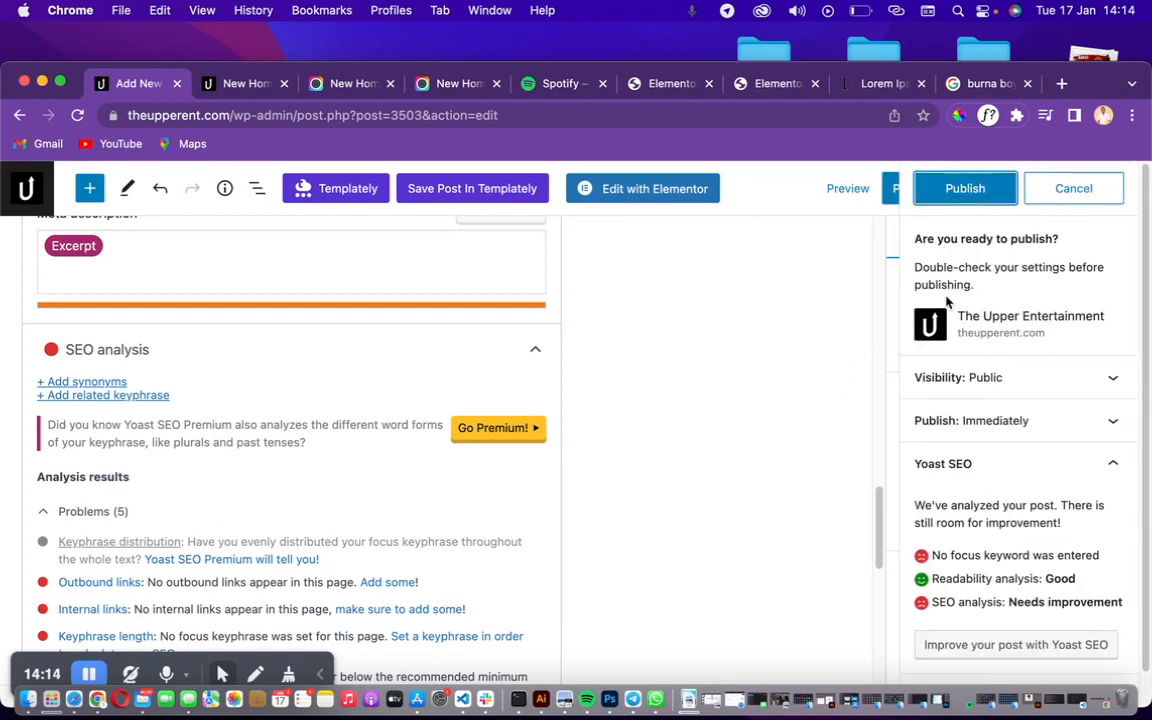
pyautogui.scroll(-1, 1030, 550)
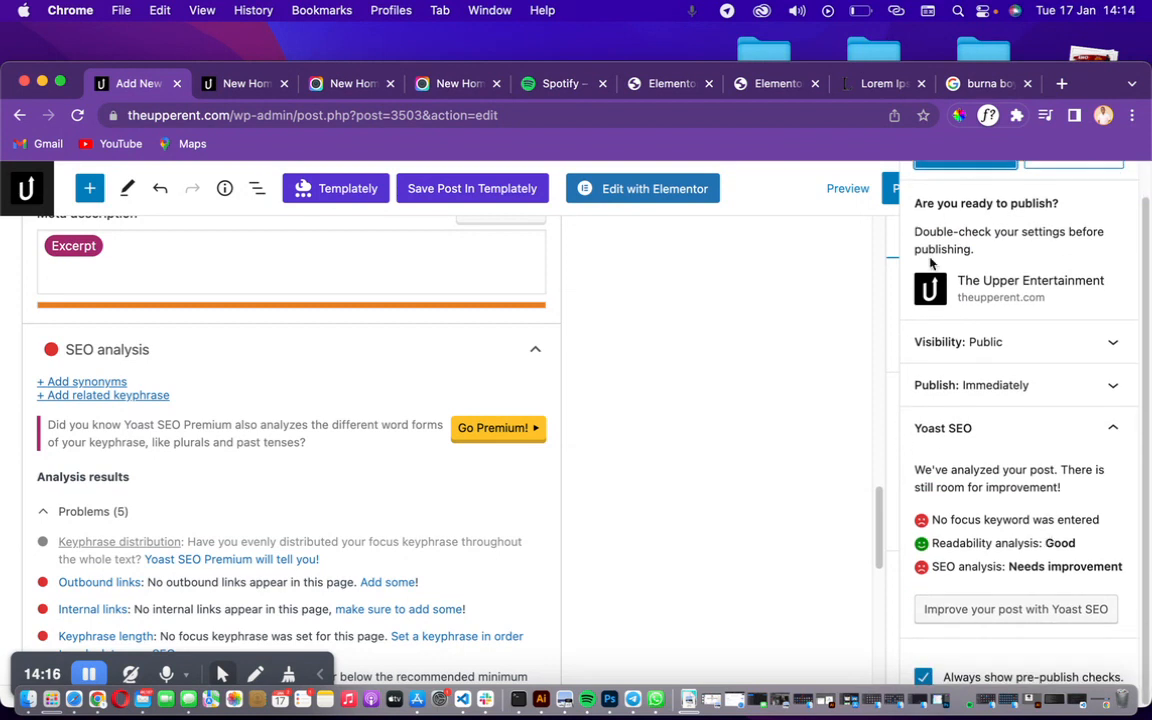
pyautogui.scroll(1, 915, 455)
pyautogui.click(944, 190)
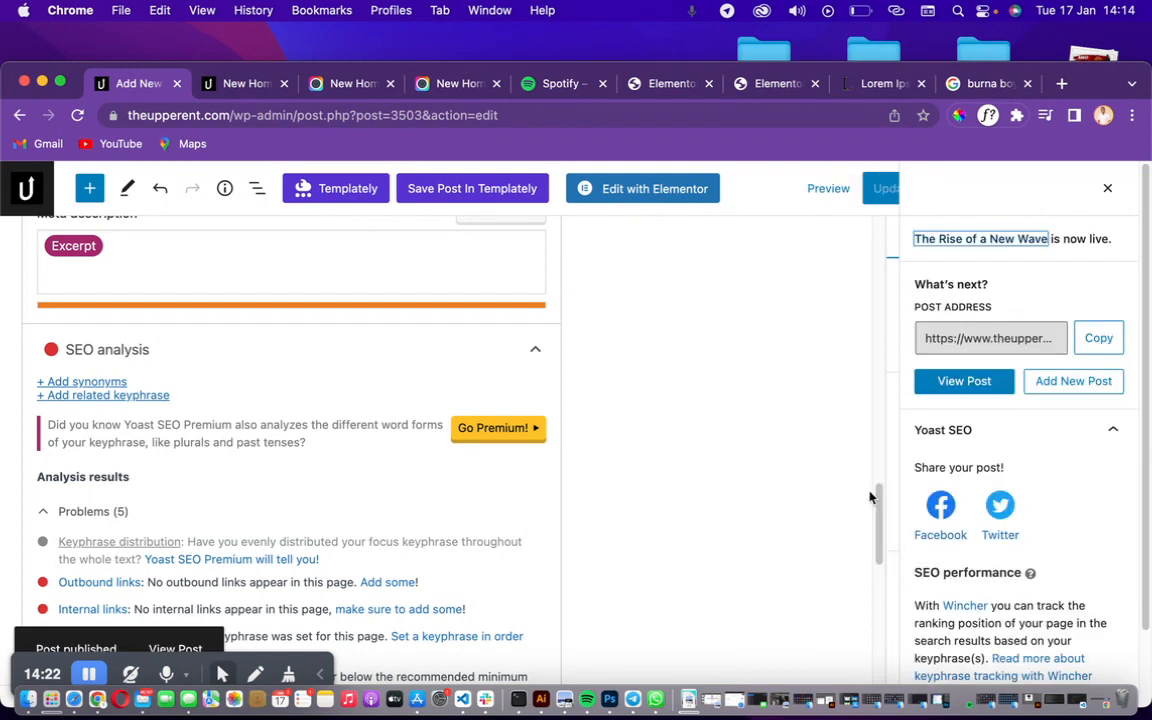
# - Reload the site's home page and look for the published post in the Hot Topics and Music sections
pyautogui.click(240, 83)
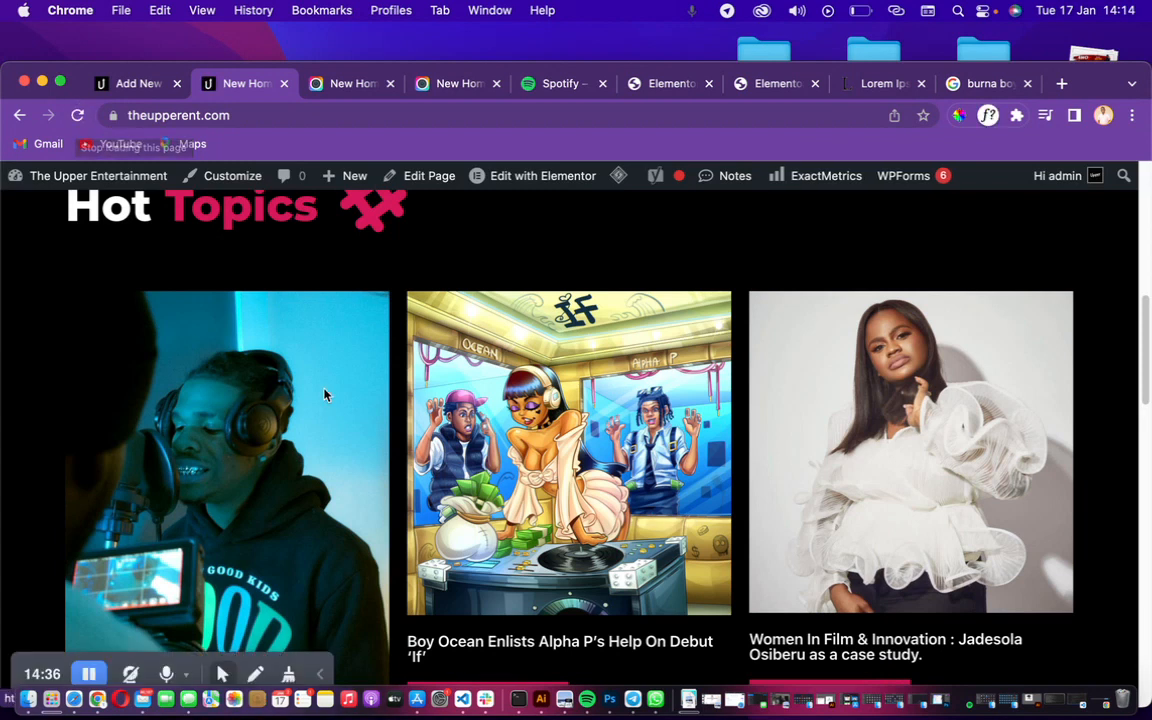
pyautogui.scroll(-10, 303, 404)
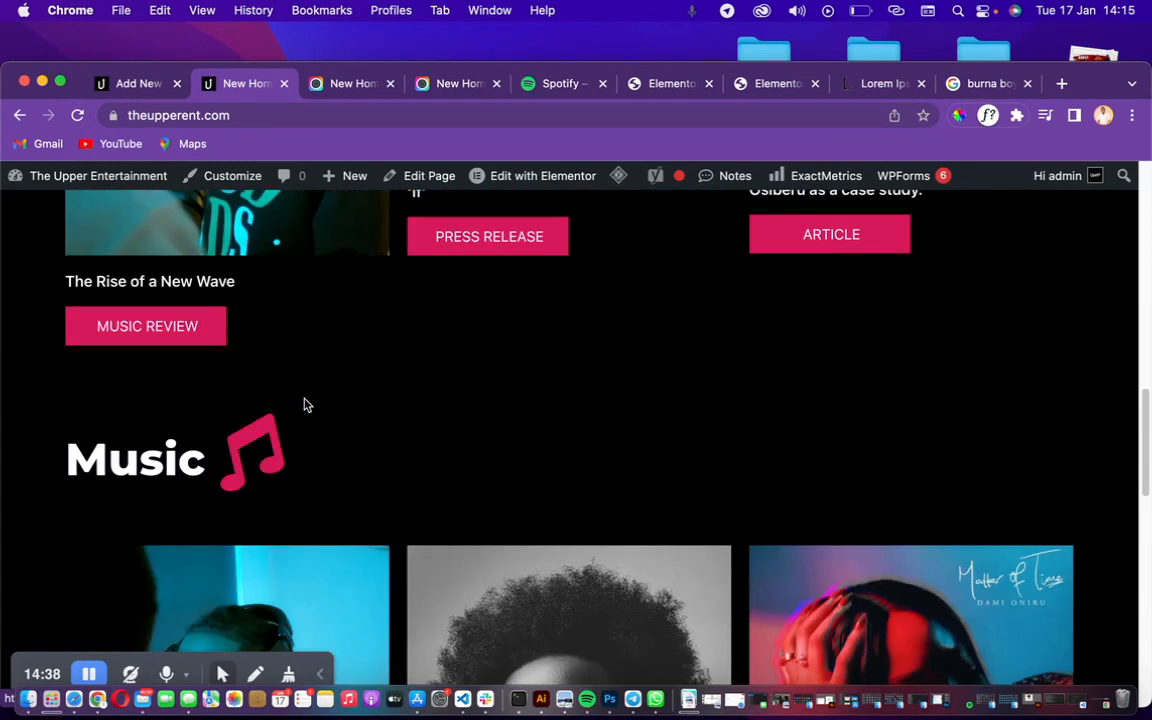
pyautogui.scroll(-10, 303, 404)
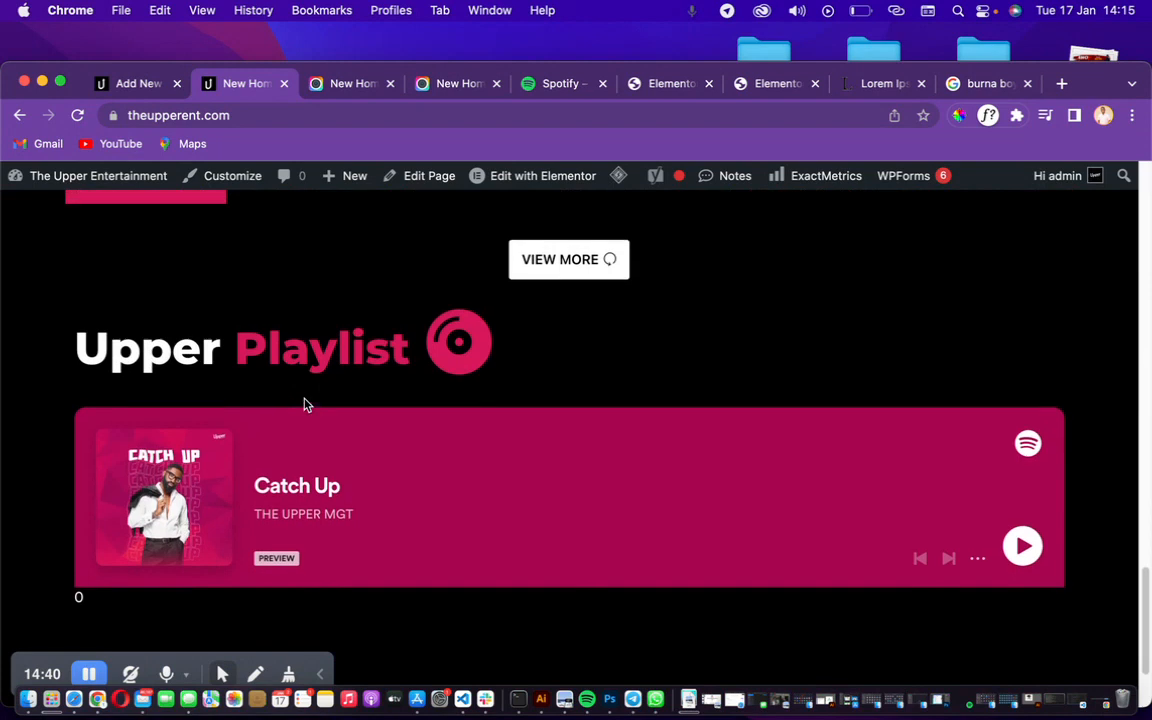
pyautogui.scroll(8, 195, 191)
# - Back in the post editor, remove the Music Review category and the "music review" tag from the post
pyautogui.click(143, 86)
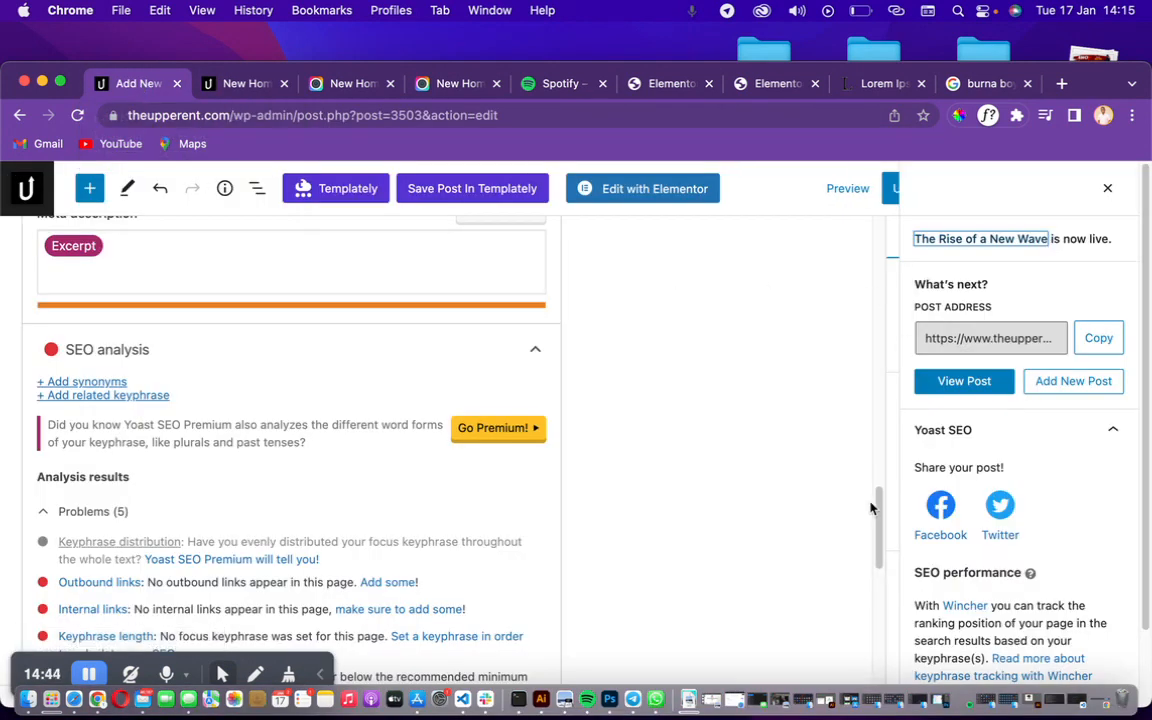
pyautogui.moveTo(878, 511); pyautogui.dragTo(879, 428)
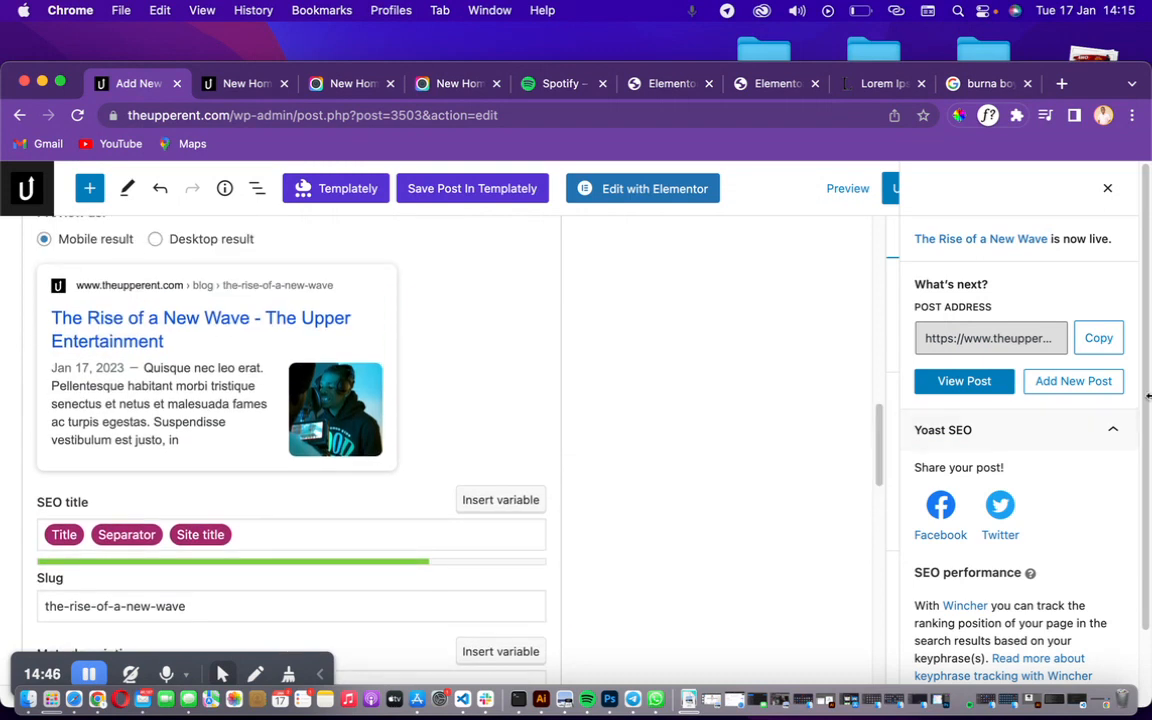
pyautogui.click(1106, 189)
pyautogui.moveTo(1148, 609); pyautogui.dragTo(1102, 437)
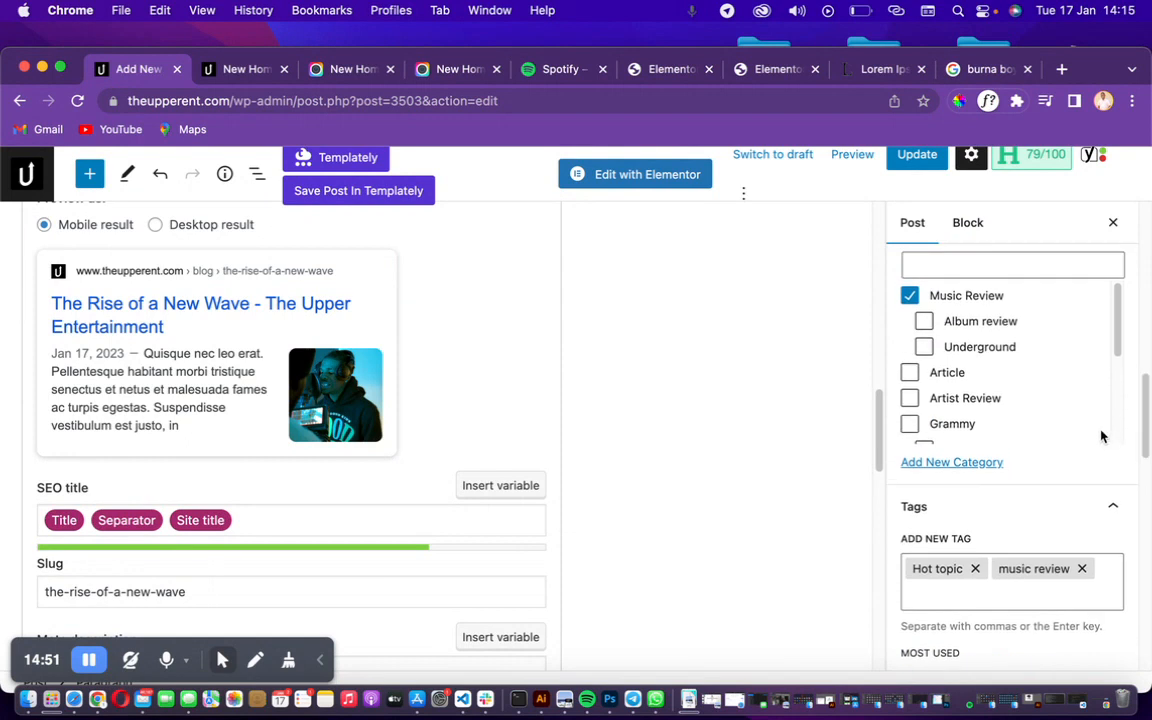
pyautogui.click(910, 298)
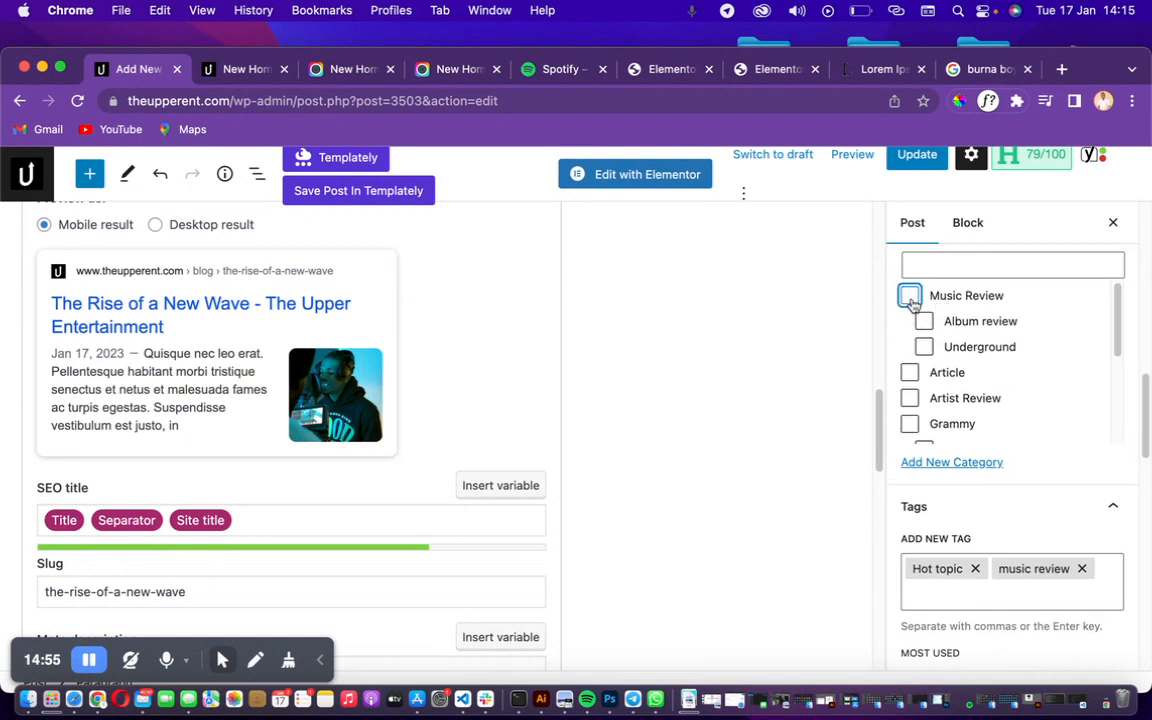
pyautogui.click(1082, 570)
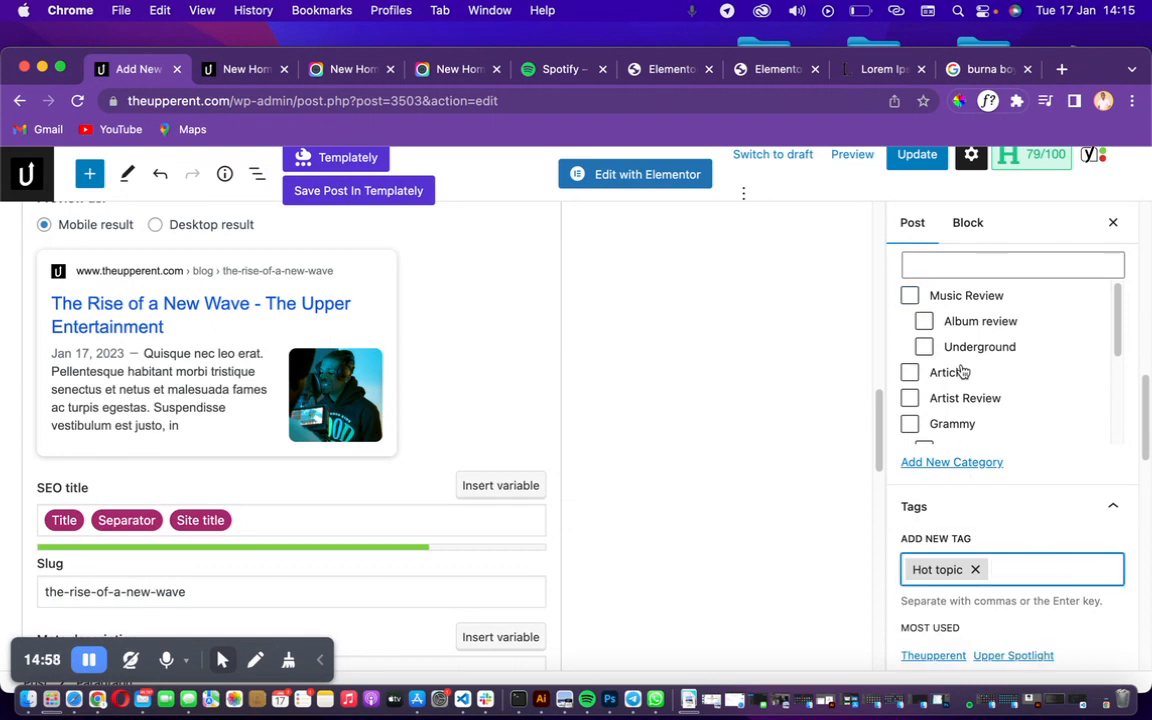
# - Assign the Press release category to the post and save the update
pyautogui.moveTo(1119, 328); pyautogui.dragTo(1111, 368)
pyautogui.rightClick(1110, 366)
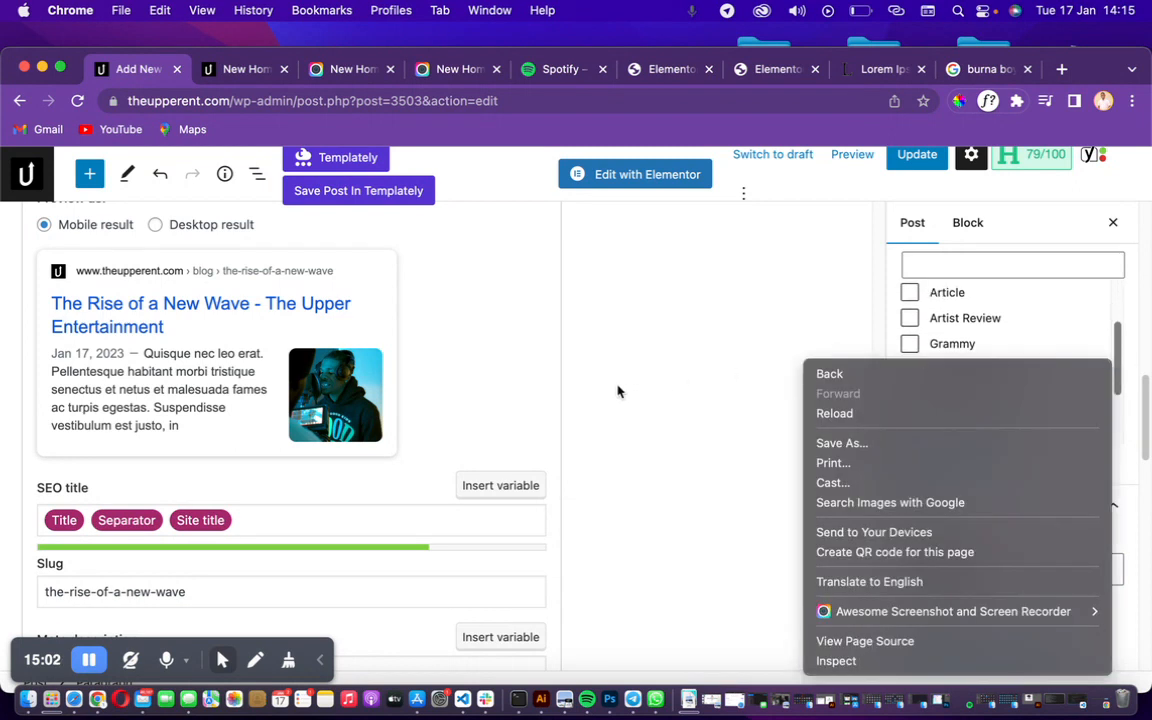
pyautogui.click(784, 388)
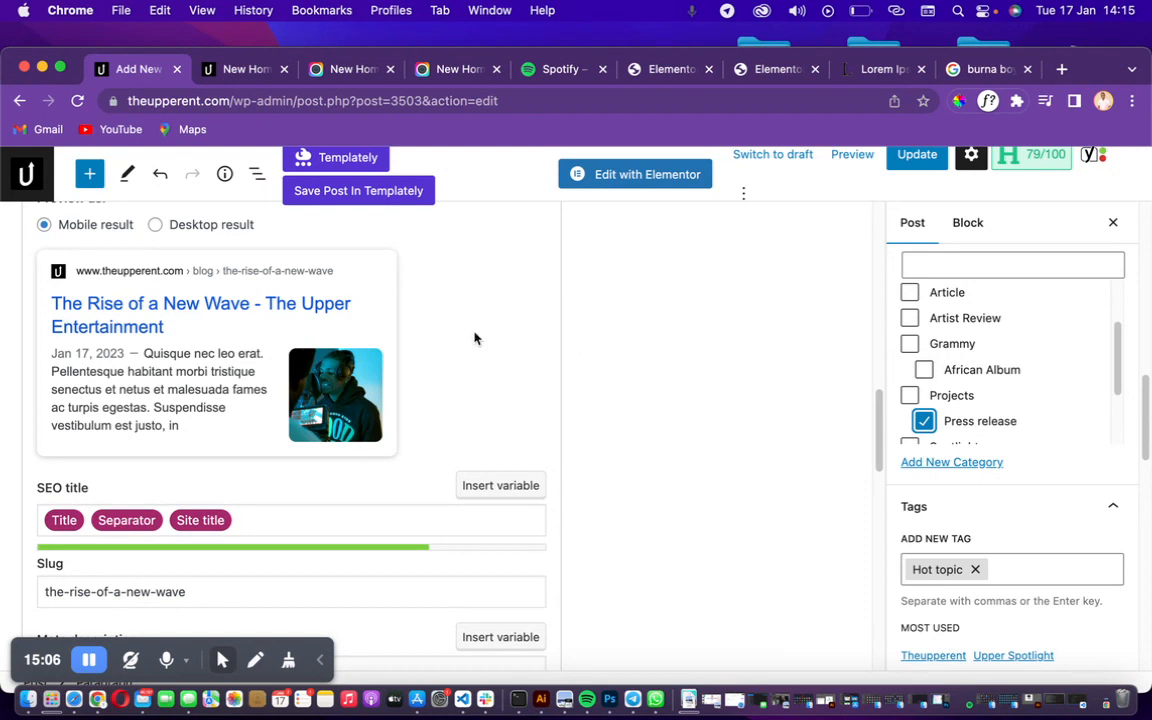
pyautogui.press('super+s')
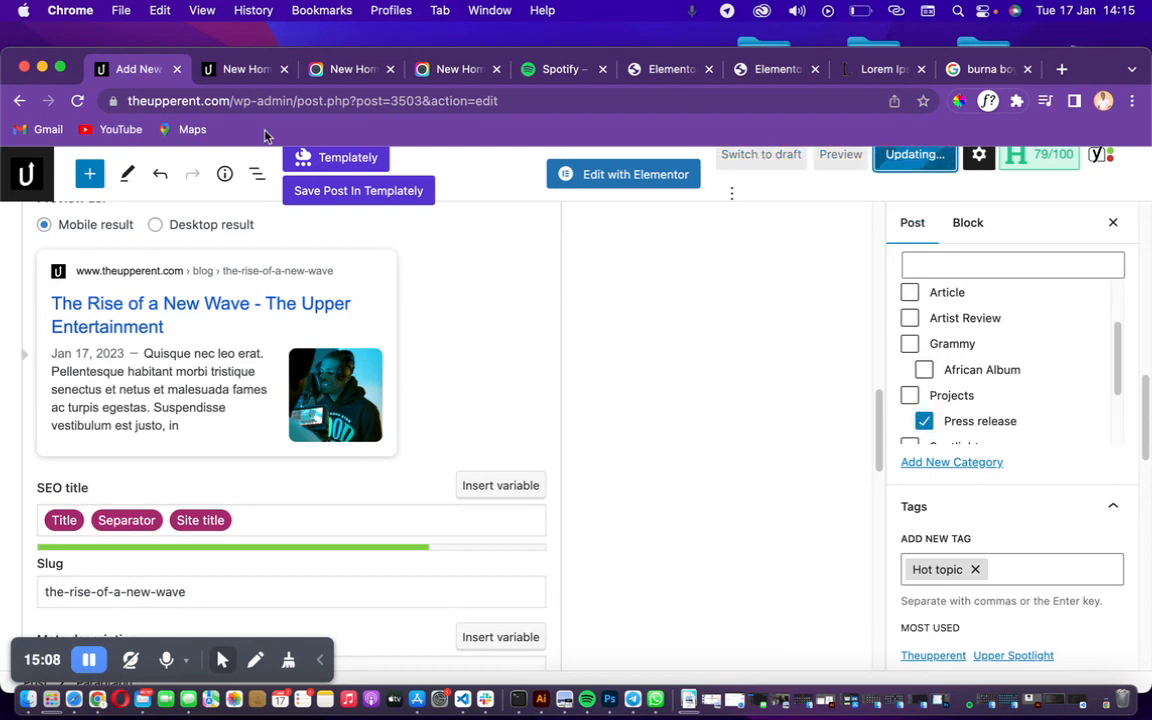
# - Go back to the home page and look over its Music section and the sections above it
pyautogui.click(252, 69)
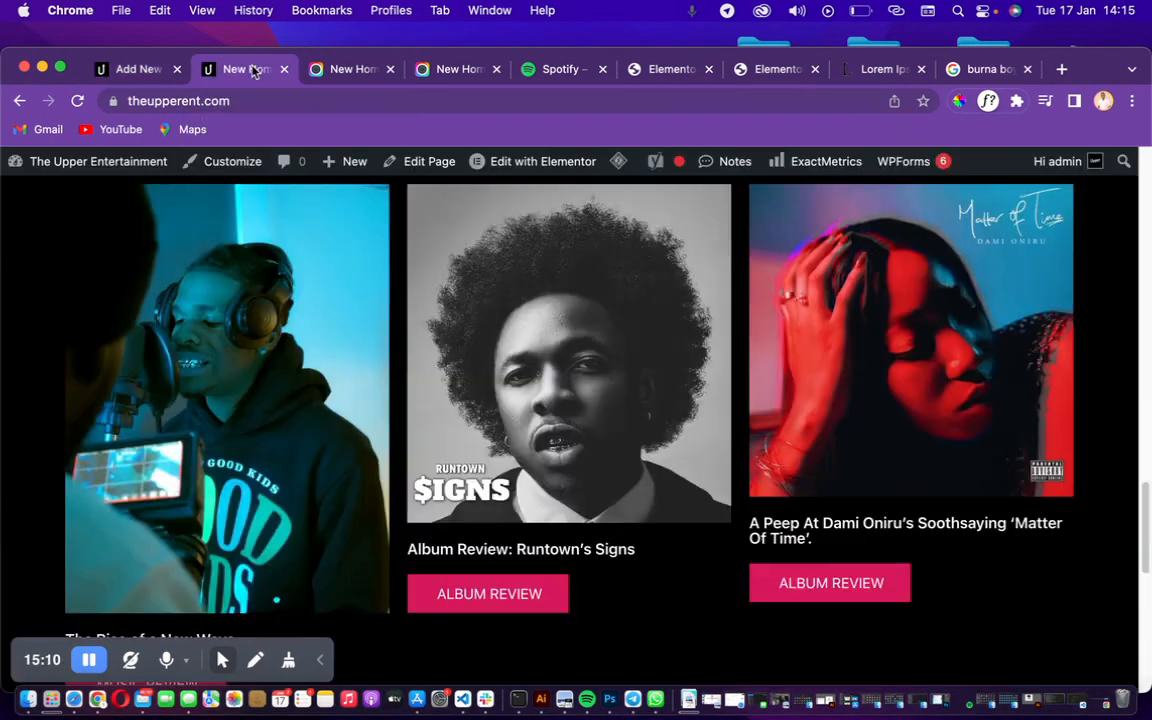
pyautogui.scroll(-5, 255, 370)
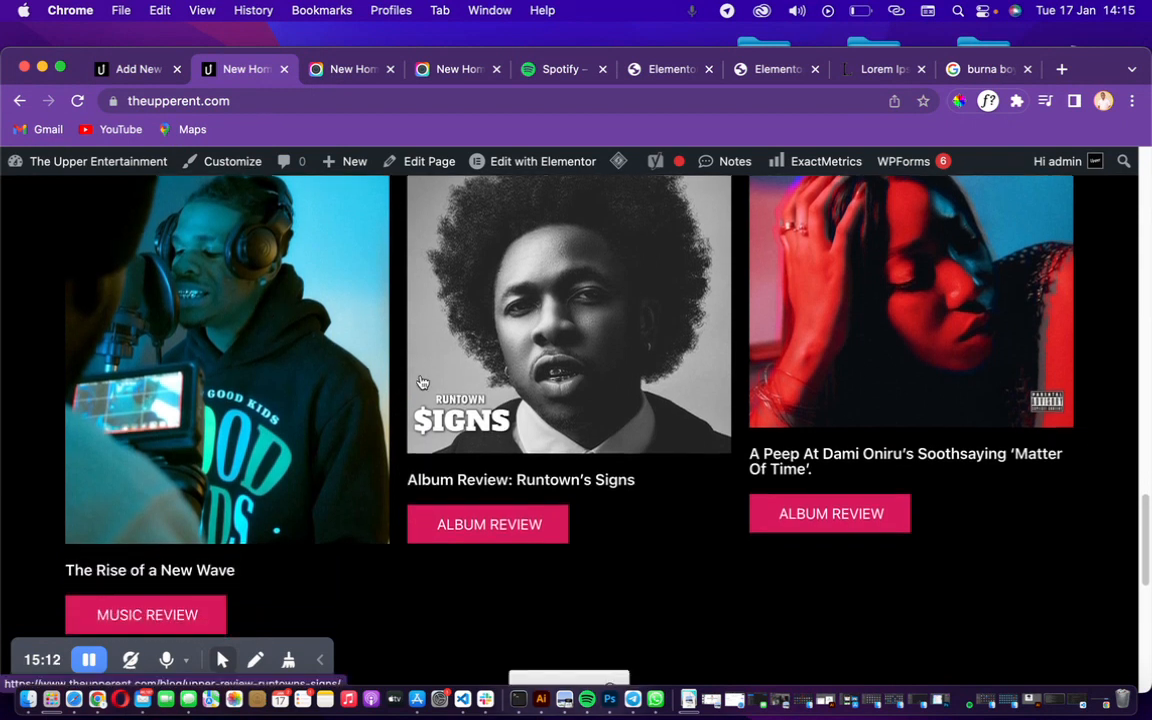
pyautogui.scroll(-5, 424, 380)
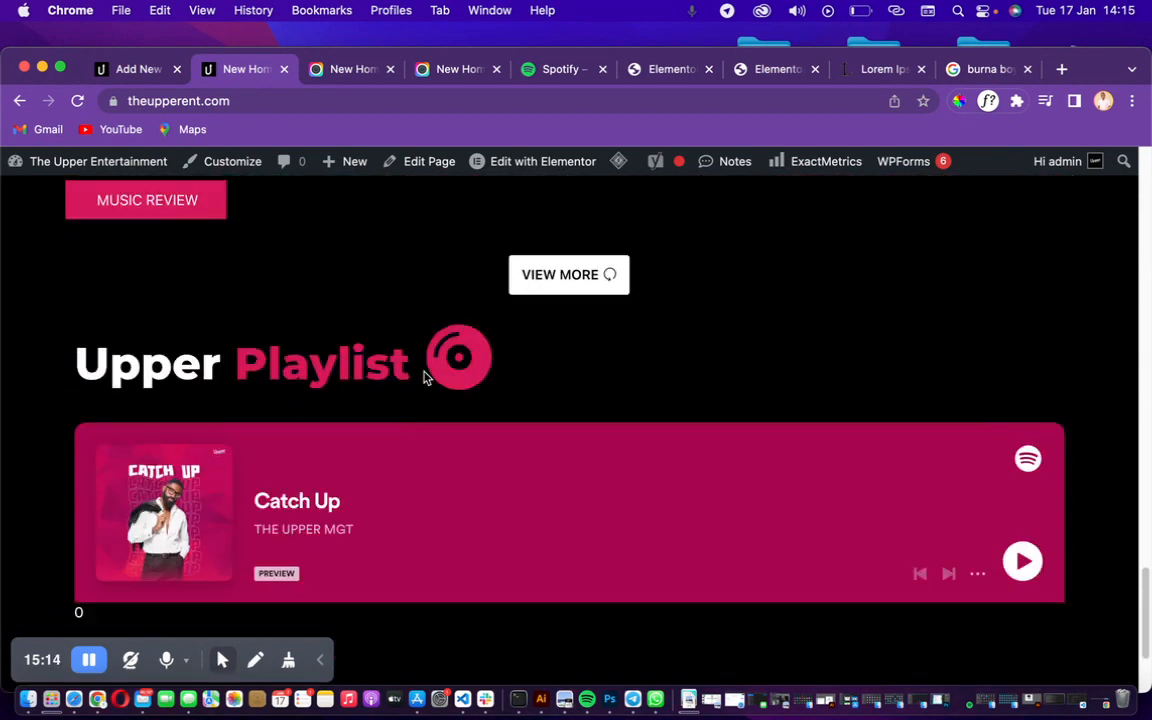
pyautogui.scroll(9, 424, 380)
pyautogui.scroll(1, 190, 294)
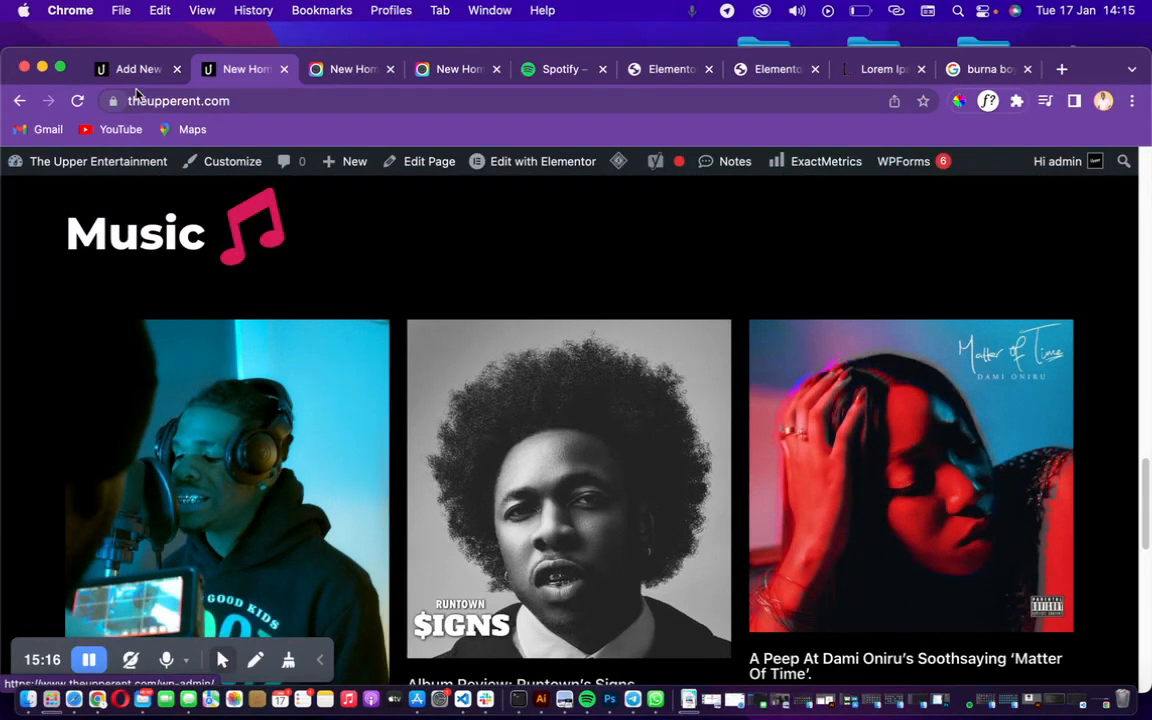
pyautogui.scroll(10, 300, 310)
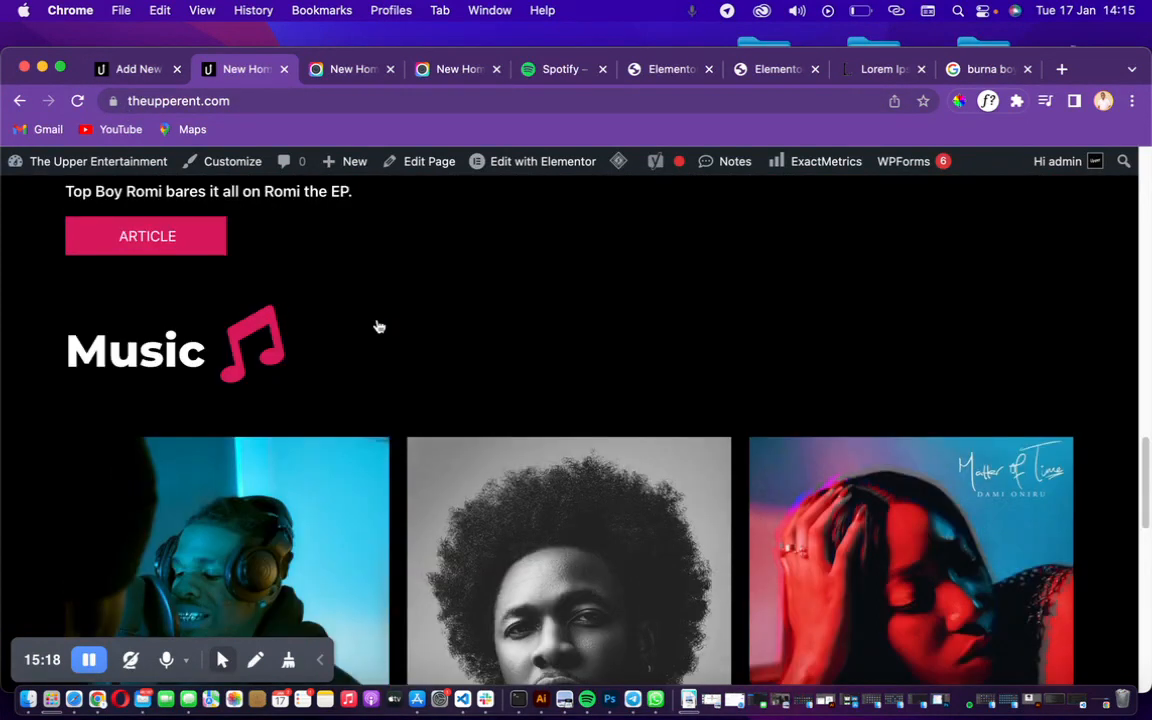
# - Reload the home page and check how the recategorized post is listed in Hot Topics compared with the Music section
pyautogui.click(78, 102)
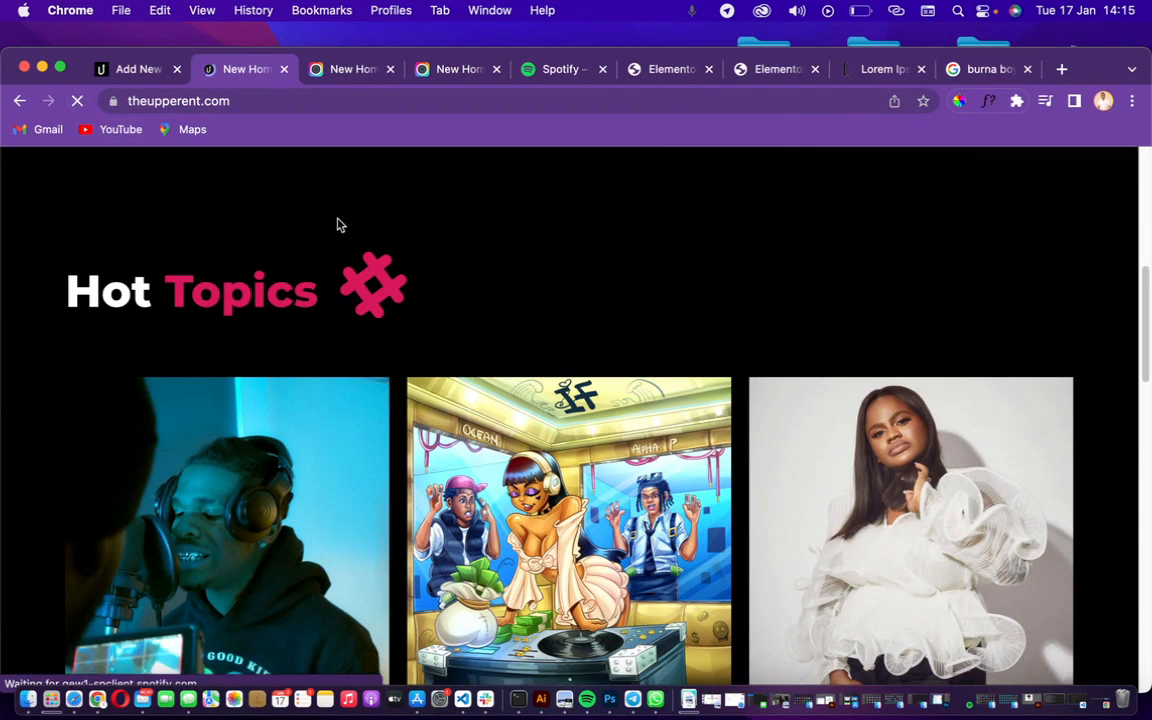
pyautogui.moveTo(1148, 324)
pyautogui.mouseDown()
pyautogui.moveTo(1140, 239)
pyautogui.moveTo(1149, 587)
pyautogui.moveTo(1144, 335)
pyautogui.mouseUp()
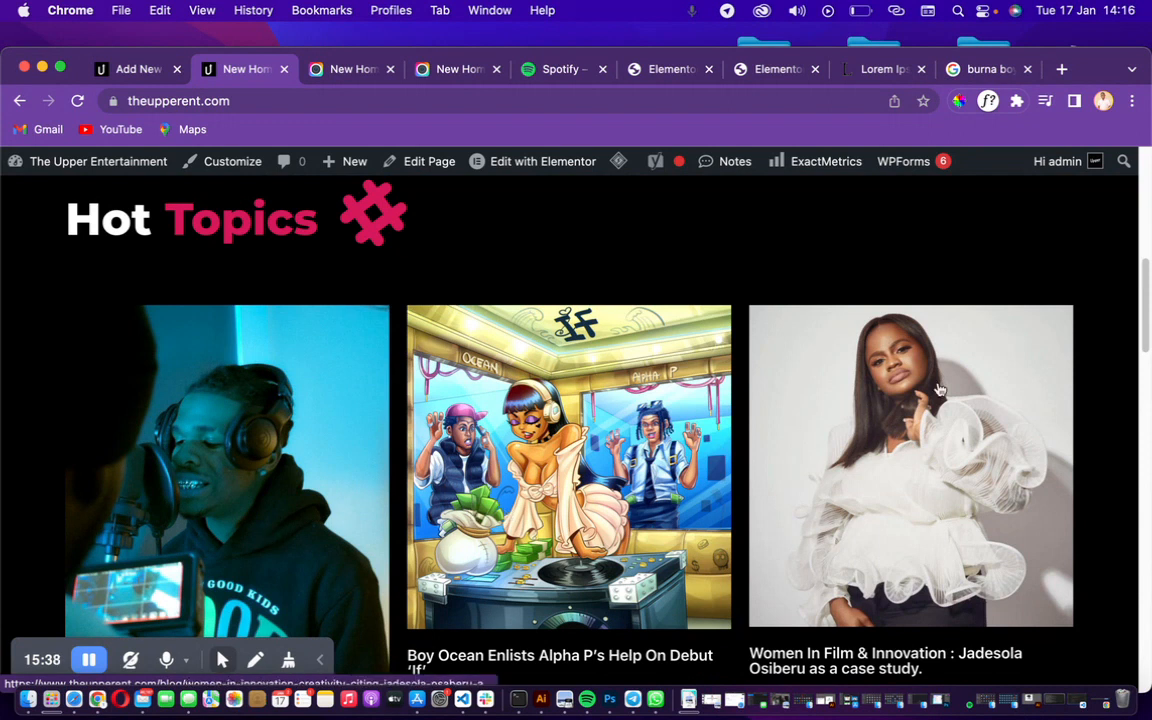
pyautogui.moveTo(1145, 296); pyautogui.dragTo(1115, 505)
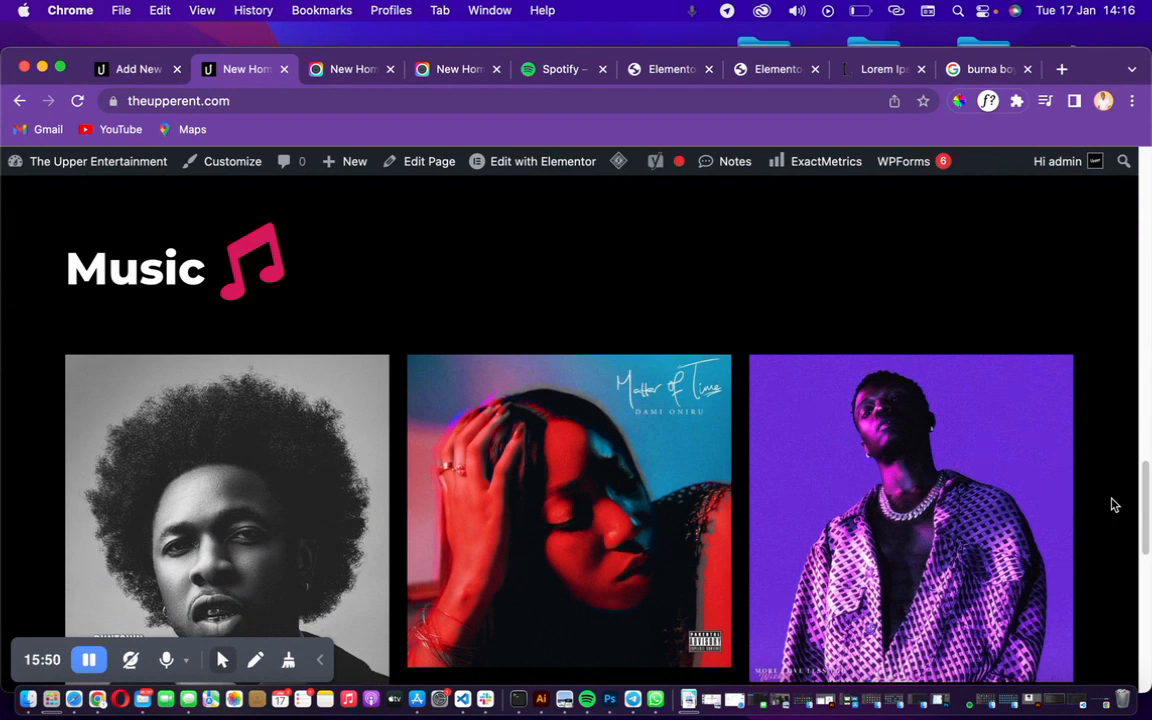
pyautogui.moveTo(1128, 513); pyautogui.dragTo(1136, 196)
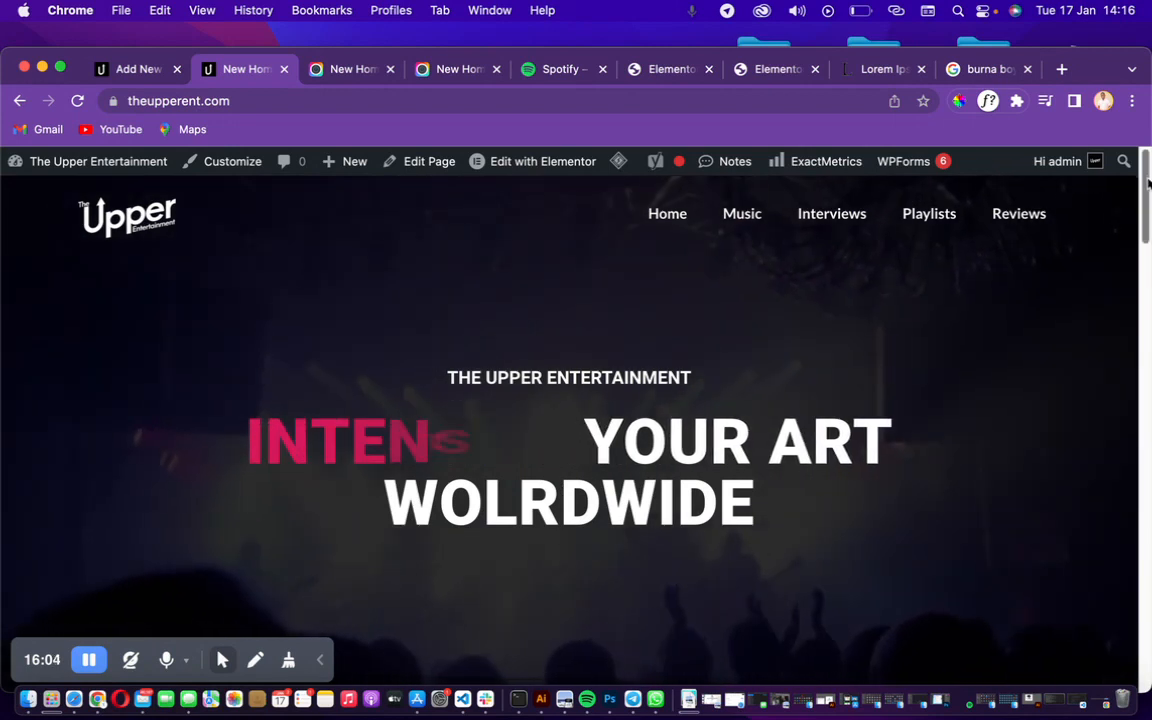
pyautogui.moveTo(1136, 199); pyautogui.dragTo(1141, 326)
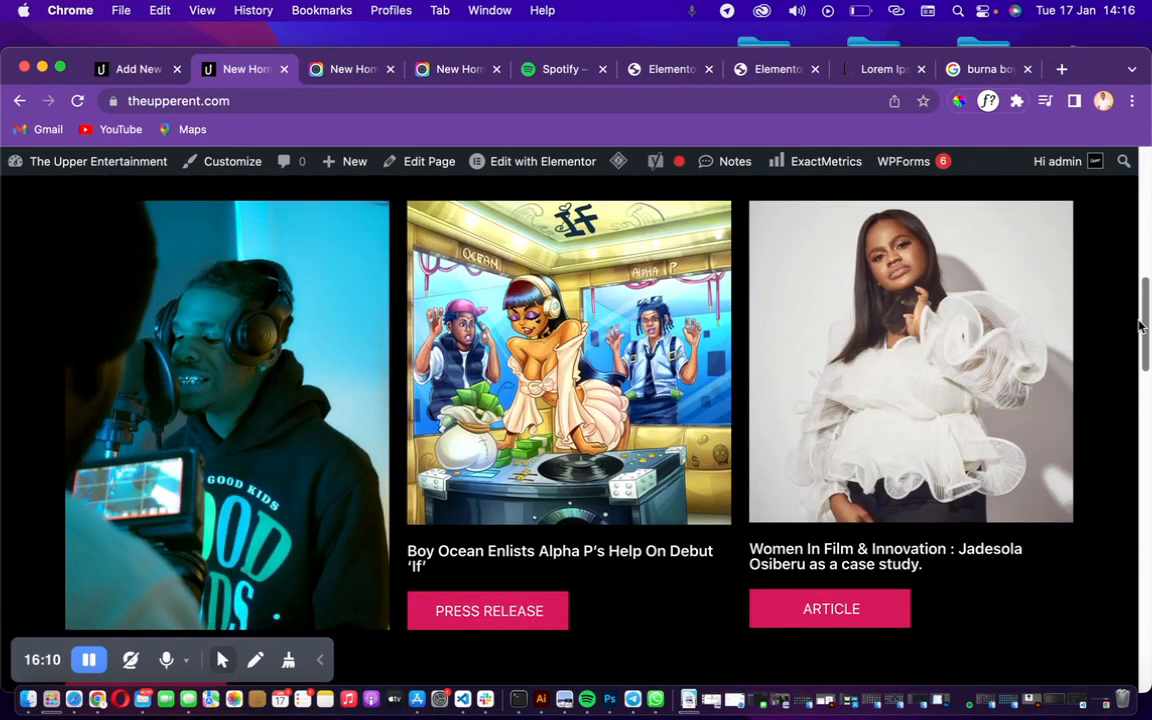
pyautogui.moveTo(1140, 326)
pyautogui.mouseDown()
pyautogui.moveTo(1145, 370)
pyautogui.moveTo(1145, 335)
pyautogui.mouseUp()
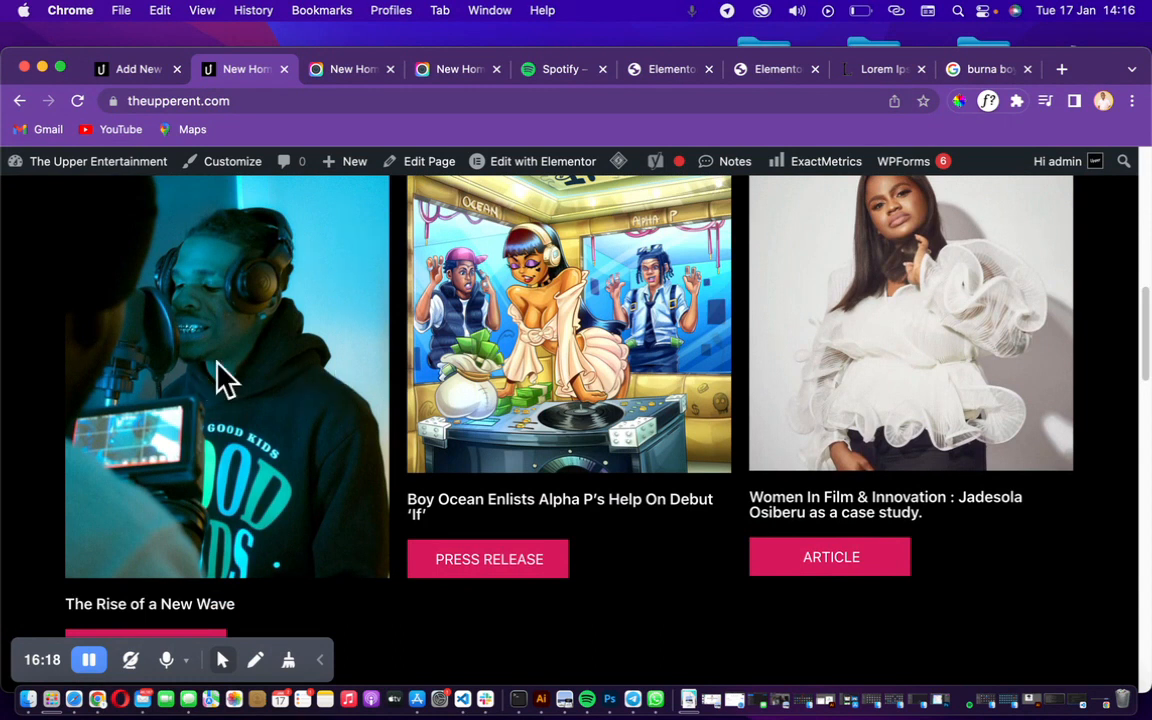
pyautogui.moveTo(1145, 343); pyautogui.dragTo(1133, 320)
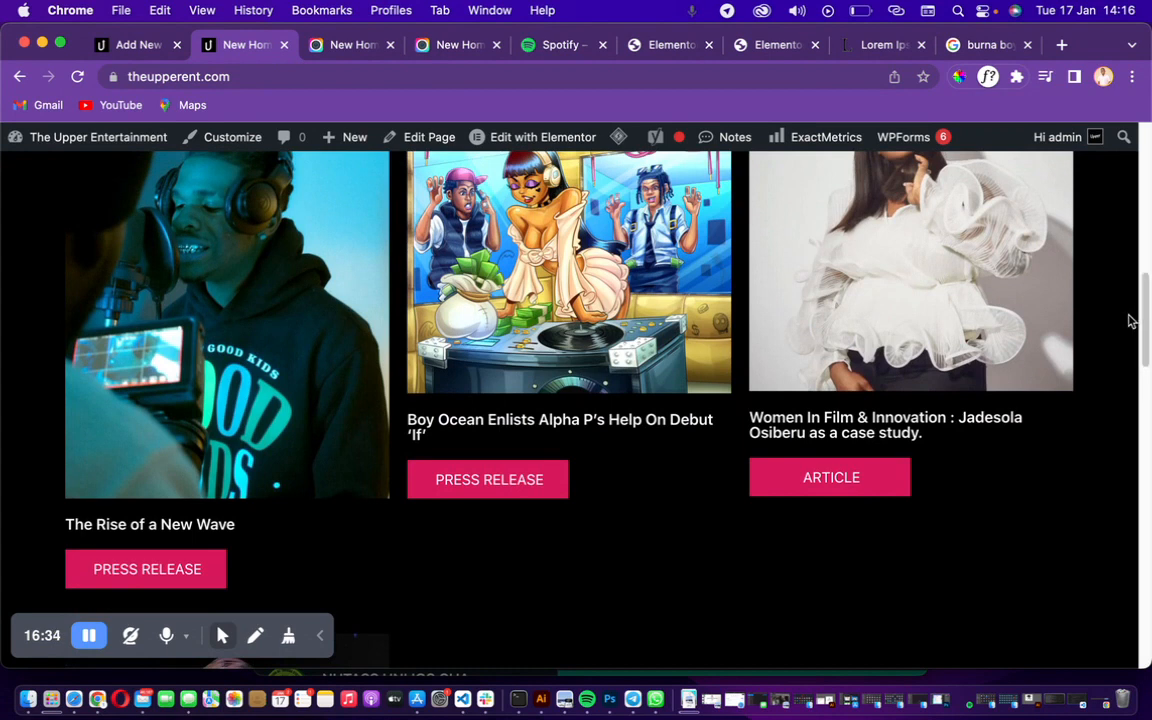
# - Open the site's Music page from the home page navigation
pyautogui.moveTo(1143, 327); pyautogui.dragTo(1131, 175)
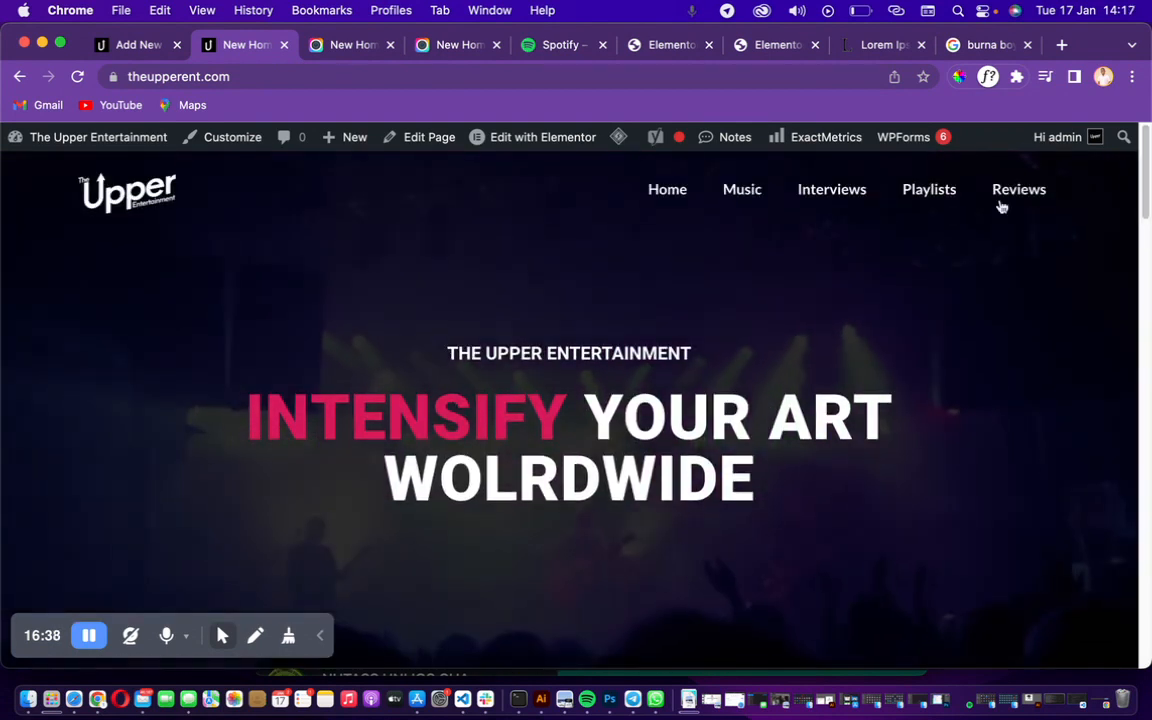
pyautogui.click(757, 212)
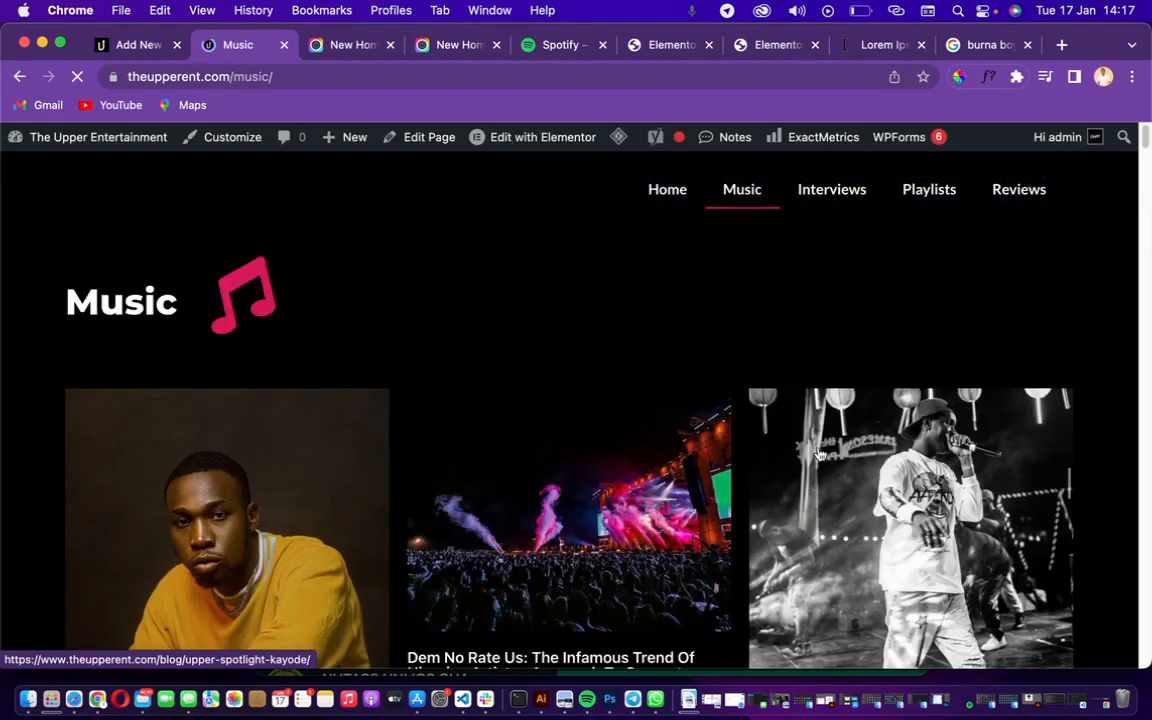
# - Look through the posts on the Music page and the category label shown under each one
pyautogui.moveTo(1147, 158); pyautogui.dragTo(1147, 210)
pyautogui.scroll(-10, 1146, 185)
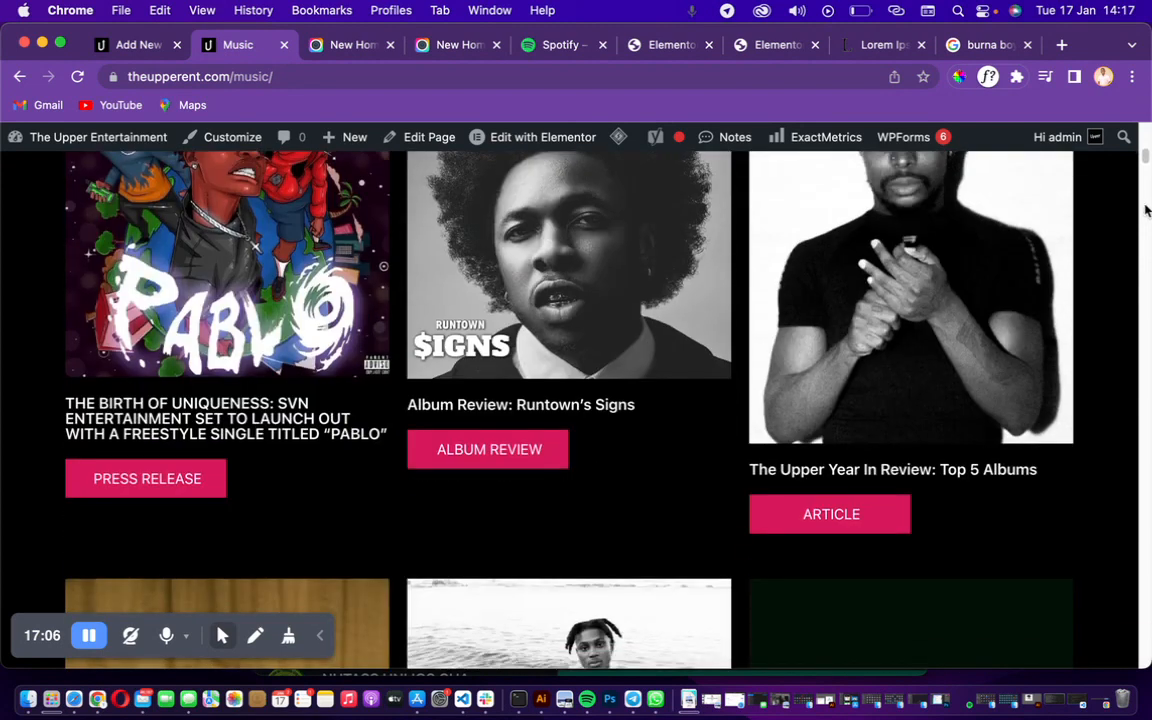
pyautogui.moveTo(1146, 210); pyautogui.dragTo(1146, 180)
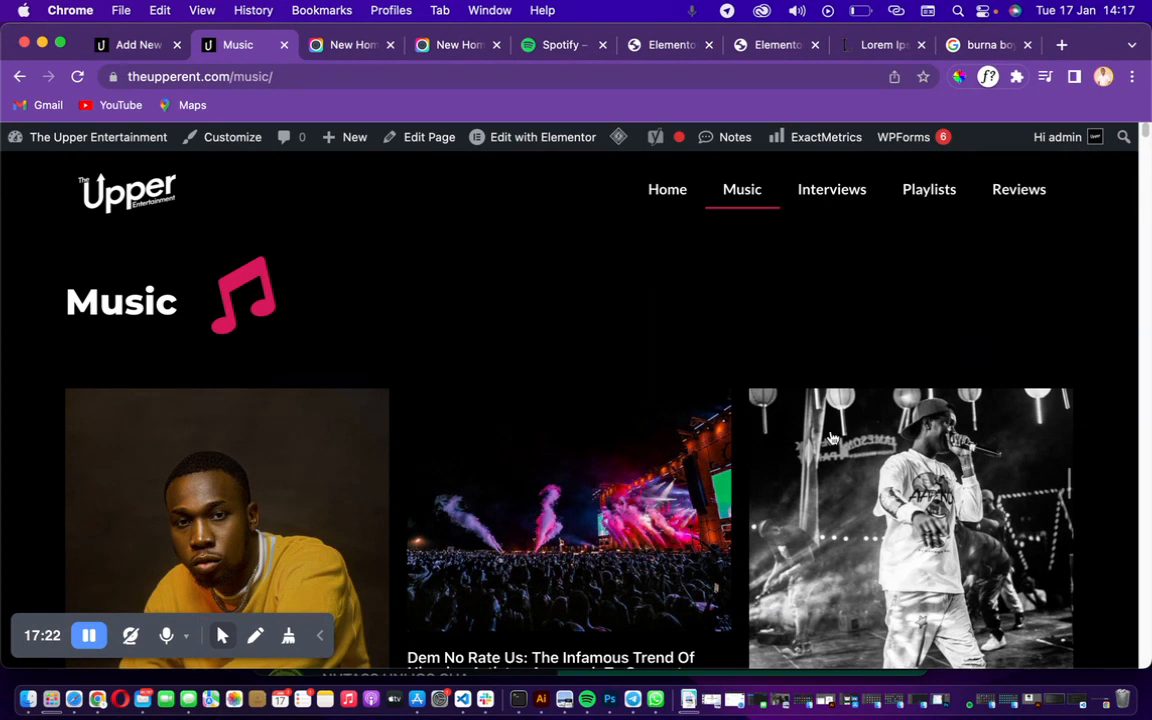
pyautogui.scroll(-3, 883, 437)
pyautogui.scroll(-3, 883, 437)
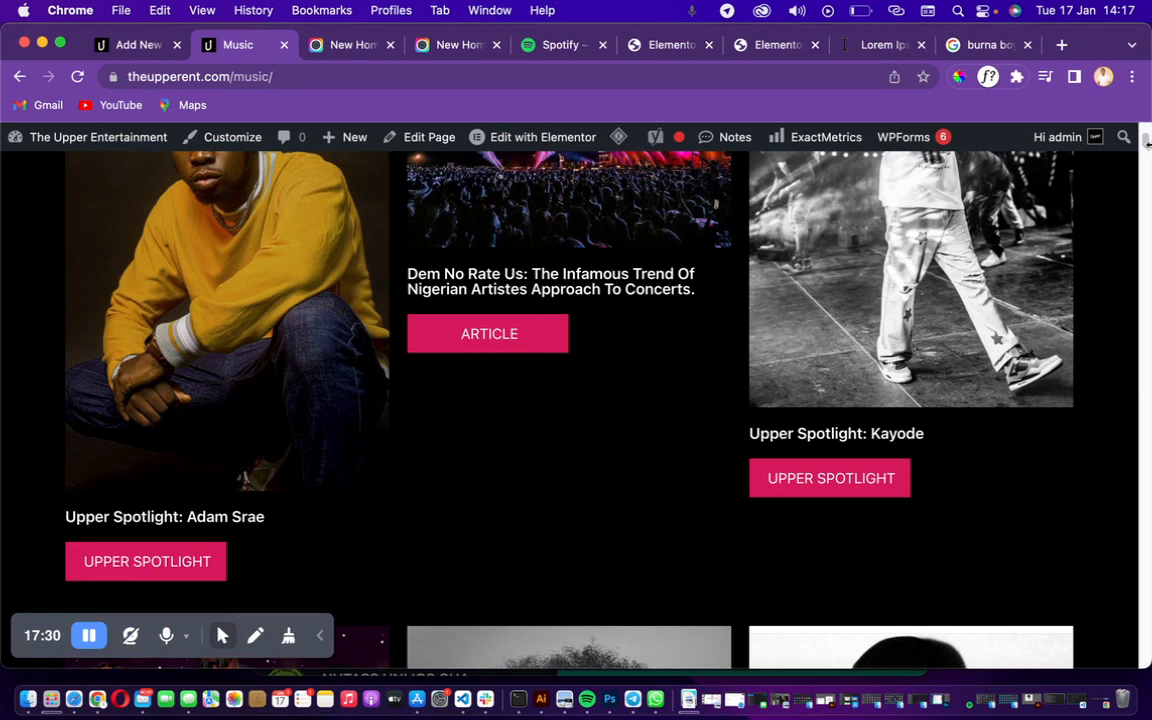
pyautogui.moveTo(1144, 140); pyautogui.dragTo(1143, 153)
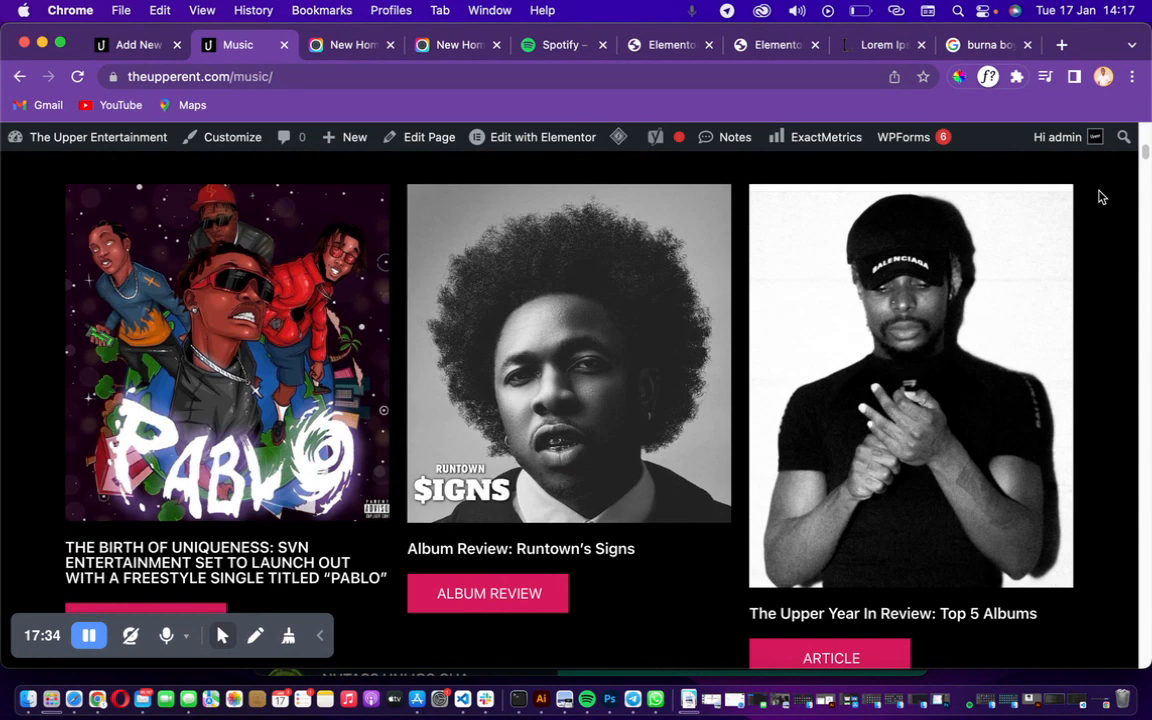
pyautogui.moveTo(1145, 152); pyautogui.dragTo(1144, 189)
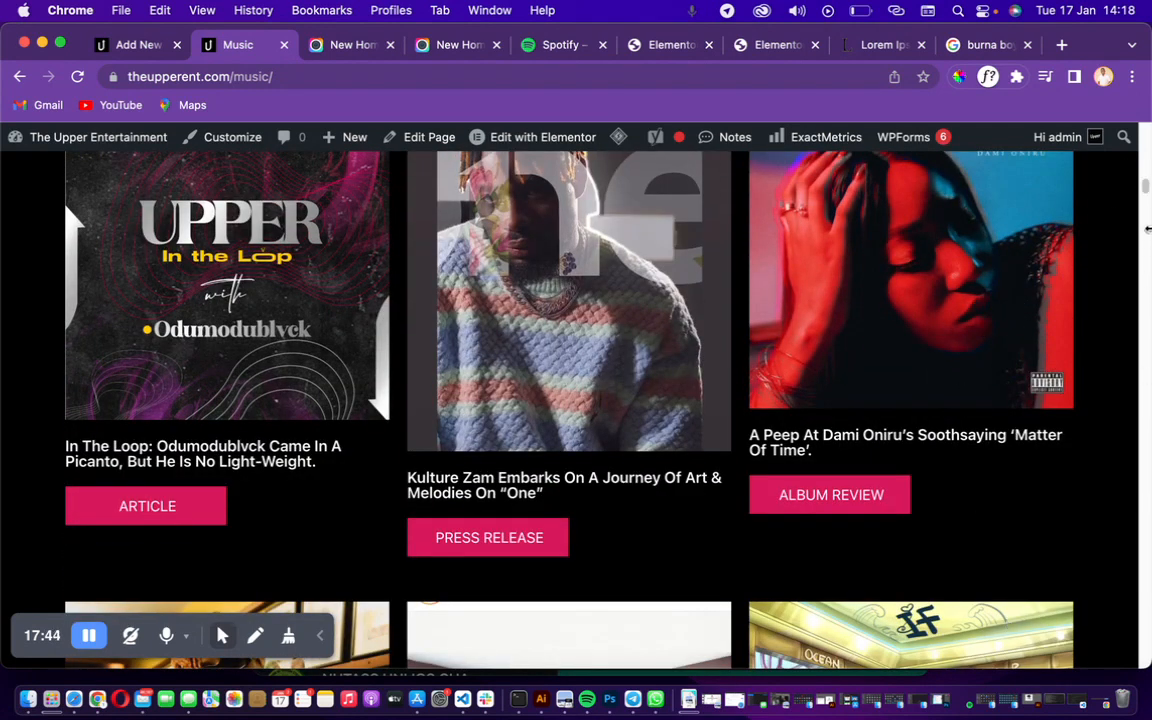
pyautogui.moveTo(1145, 191); pyautogui.dragTo(1145, 205)
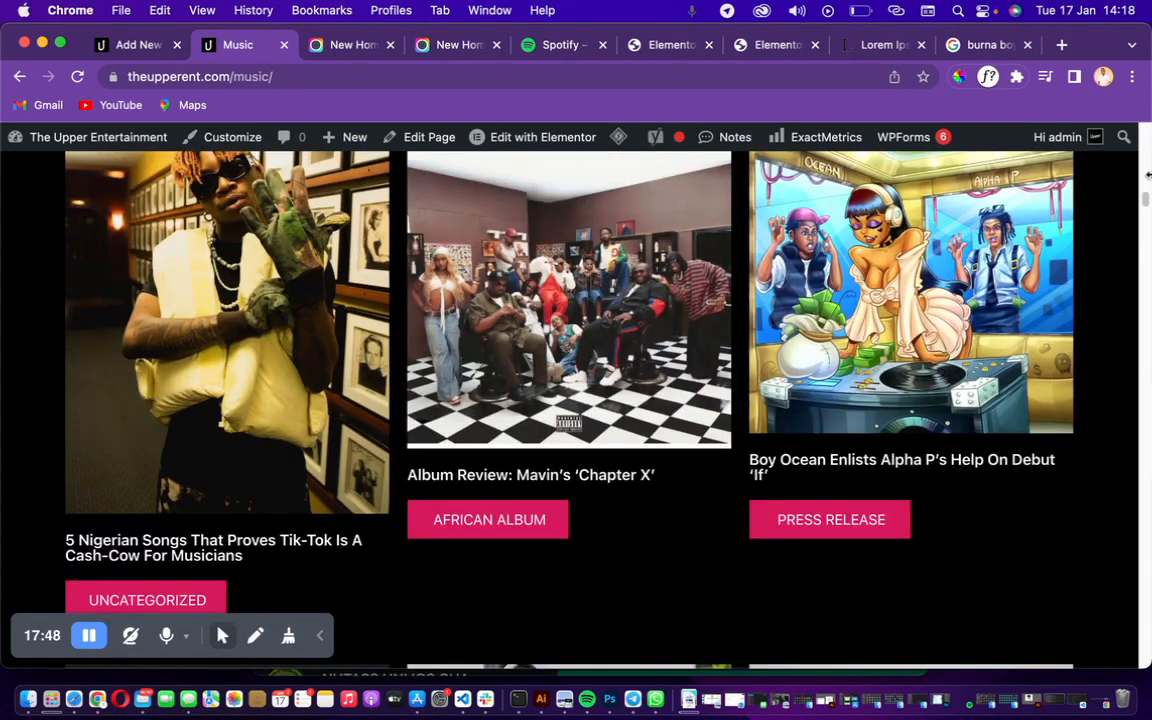
pyautogui.scroll(10, 476, 419)
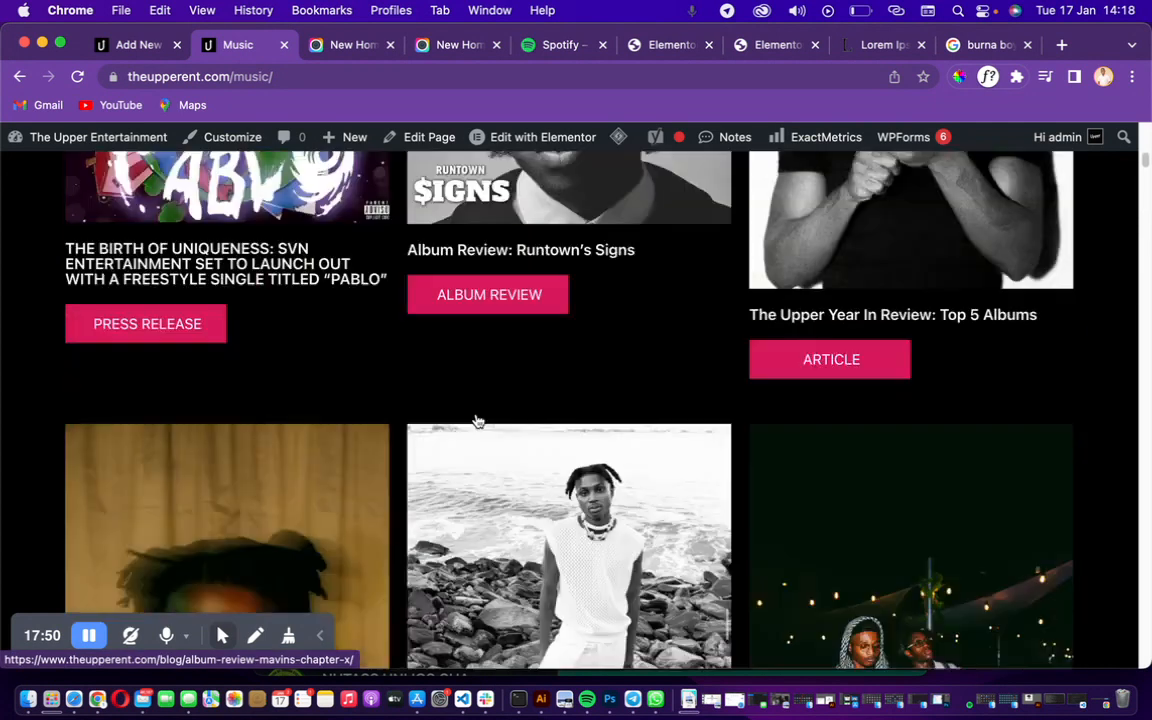
# - Return to the editor for "The Rise of a New Wave" and open the featured image selection from the post settings
pyautogui.click(141, 44)
pyautogui.moveTo(1139, 376); pyautogui.dragTo(1137, 203)
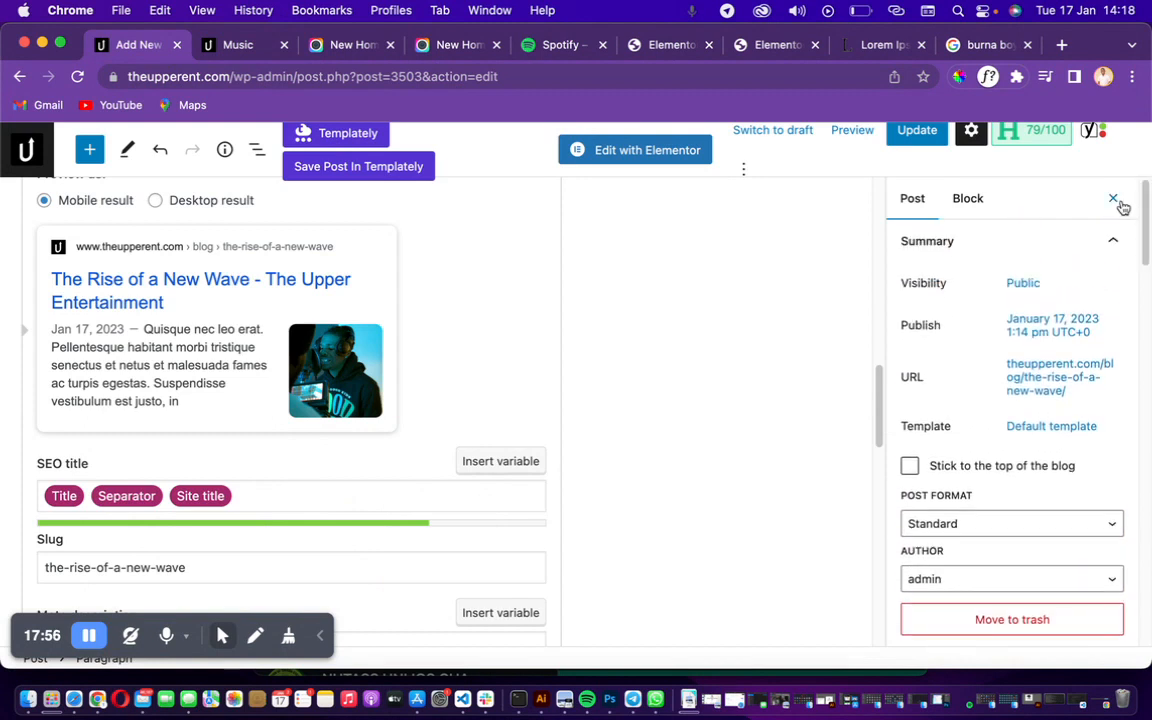
pyautogui.click(1113, 198)
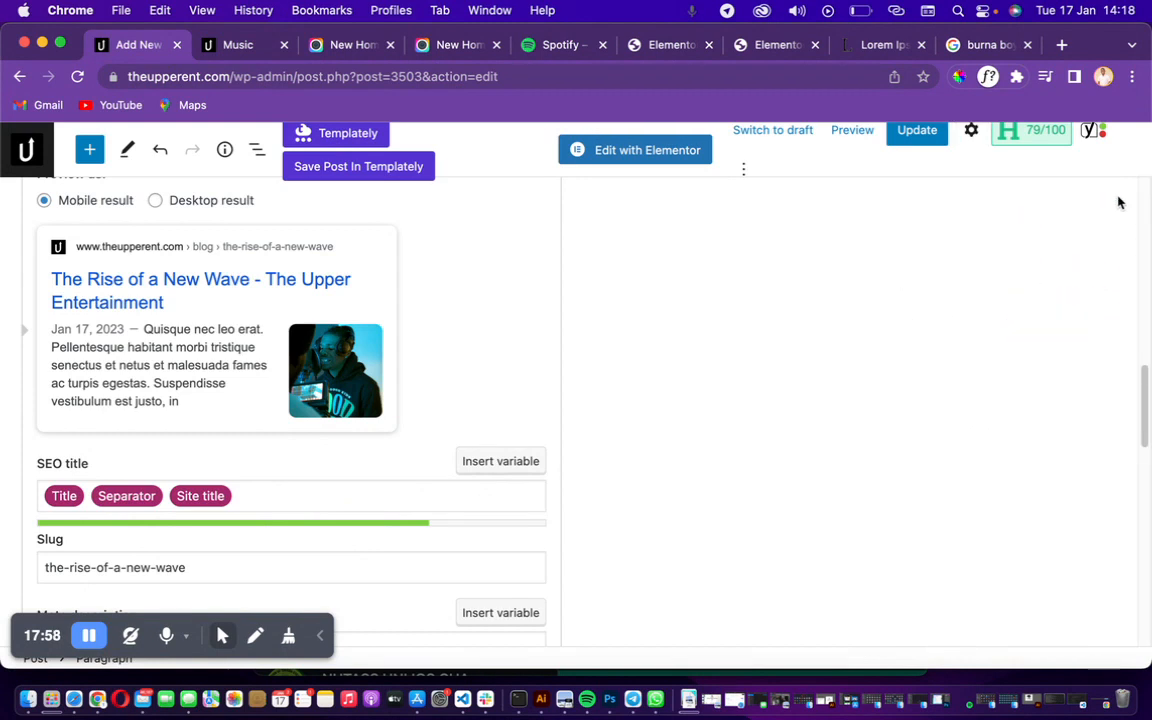
pyautogui.scroll(10, 1031, 365)
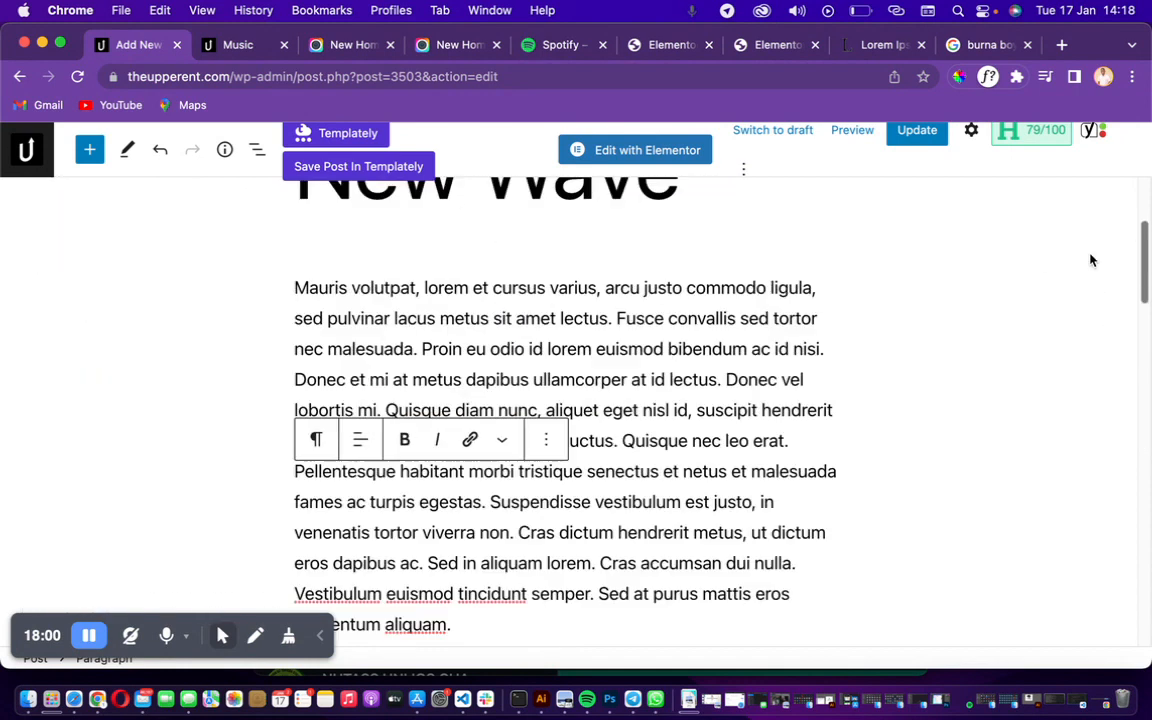
pyautogui.scroll(3, 1088, 240)
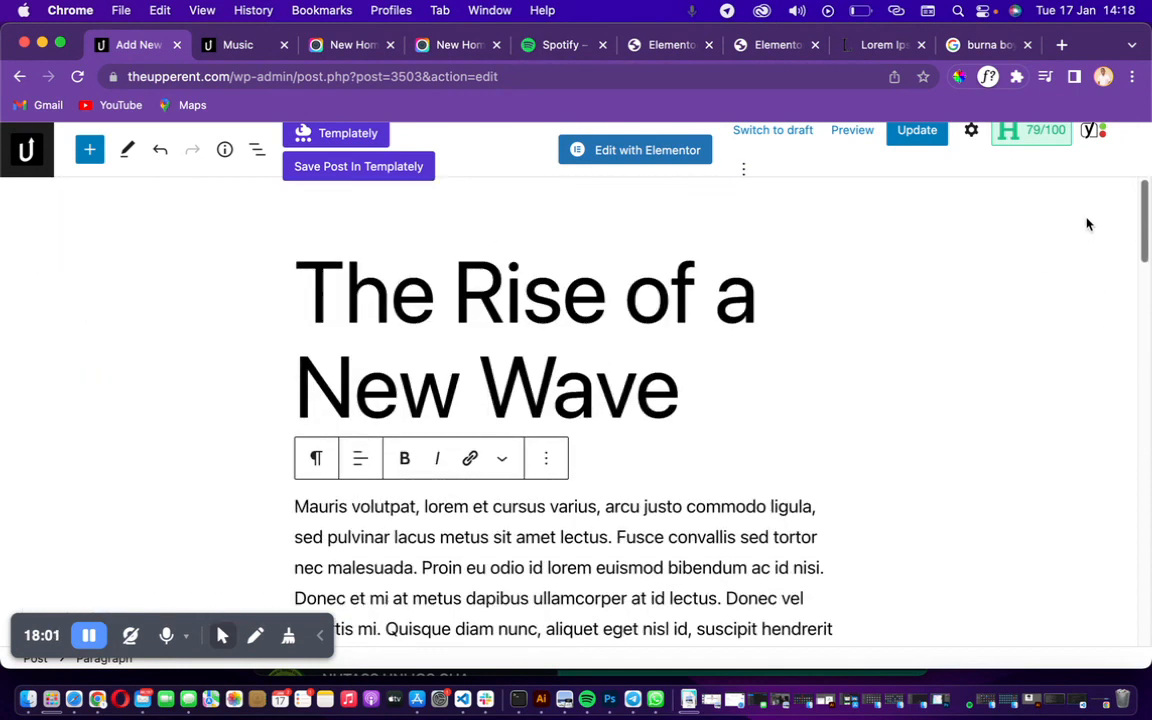
pyautogui.click(970, 134)
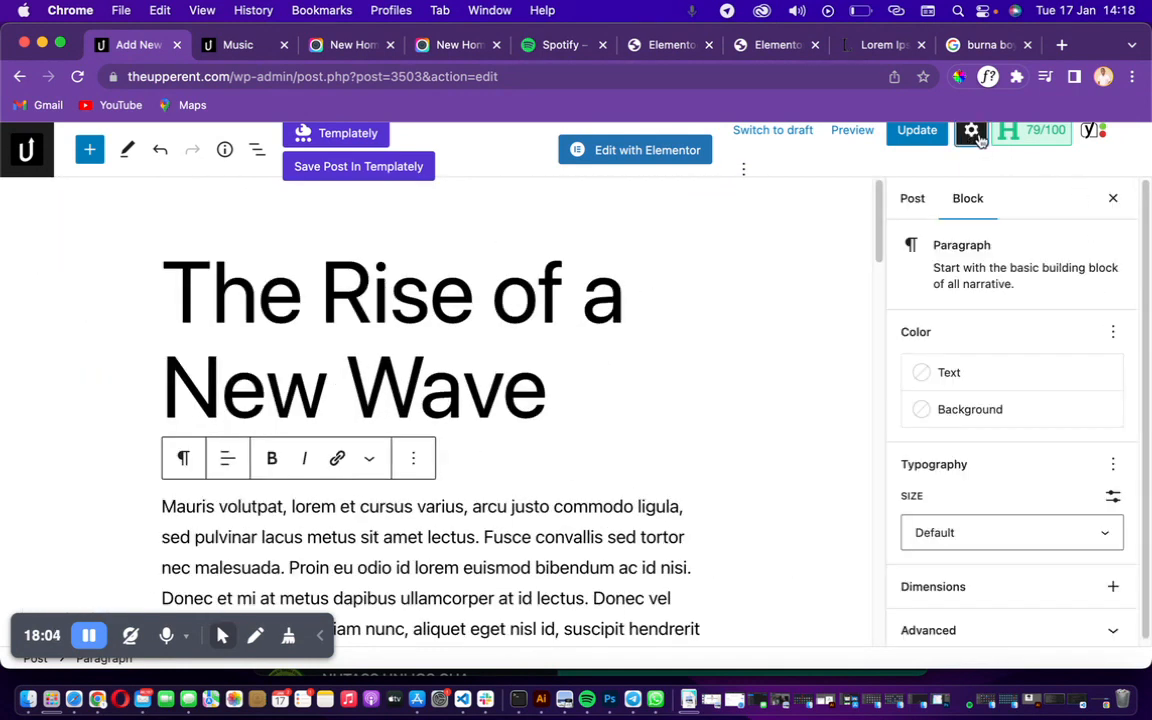
pyautogui.click(912, 199)
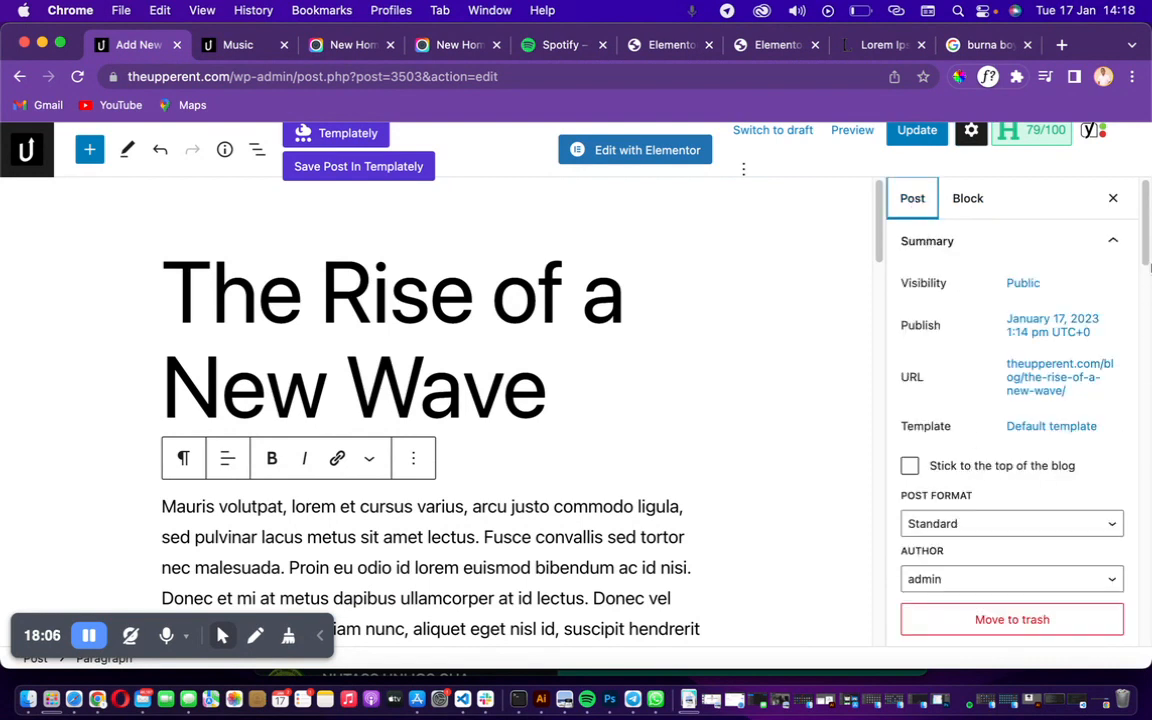
pyautogui.moveTo(1146, 252); pyautogui.dragTo(1140, 488)
pyautogui.click(962, 518)
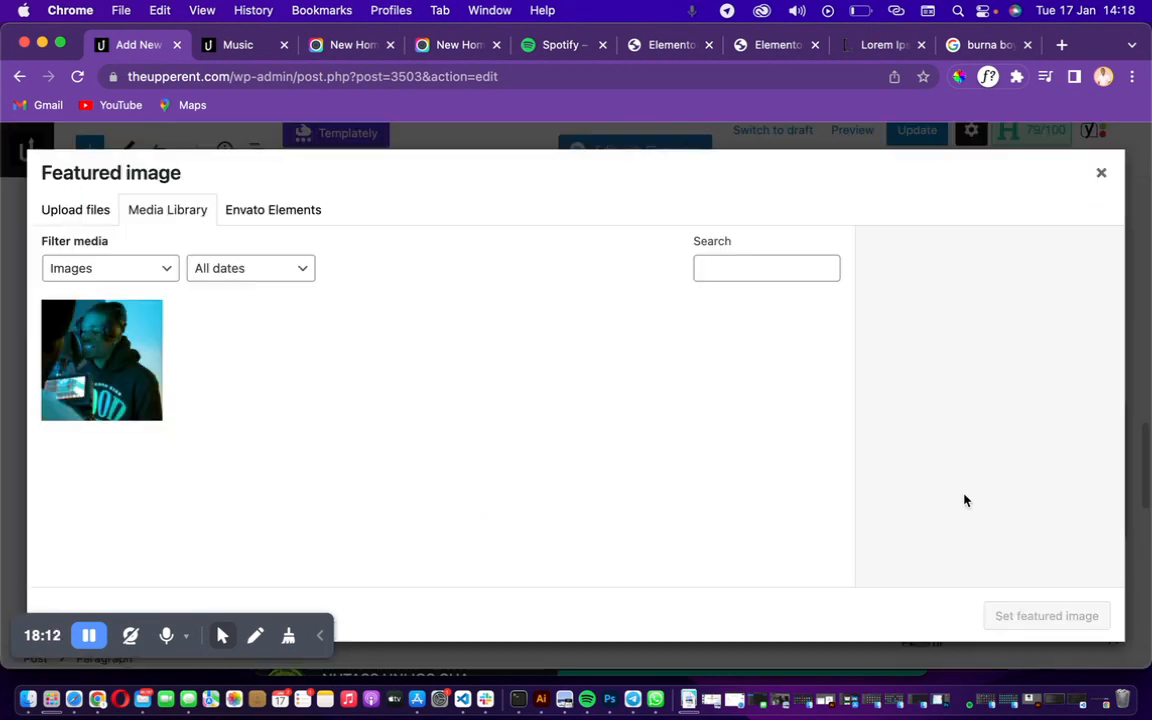
# - Select the artiste photo in the media library and review its alt text, title and description
pyautogui.click(105, 342)
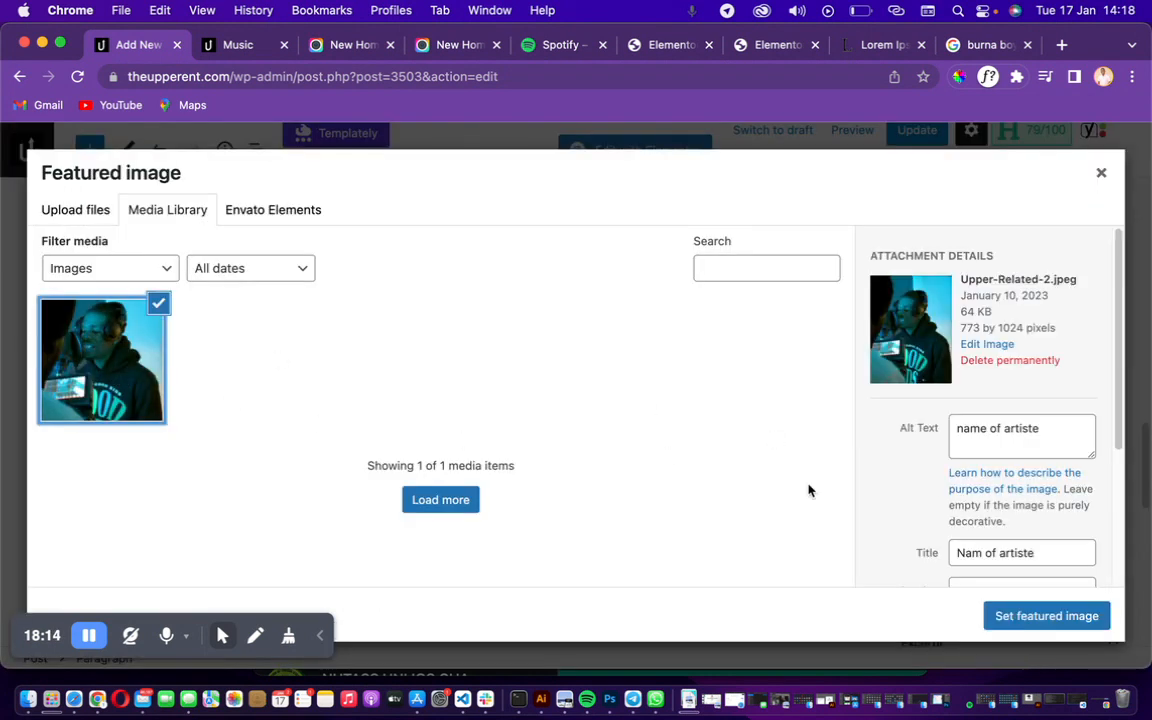
pyautogui.moveTo(1122, 388); pyautogui.dragTo(1125, 505)
pyautogui.moveTo(1050, 363); pyautogui.dragTo(828, 365)
pyautogui.moveTo(1085, 471); pyautogui.dragTo(816, 462)
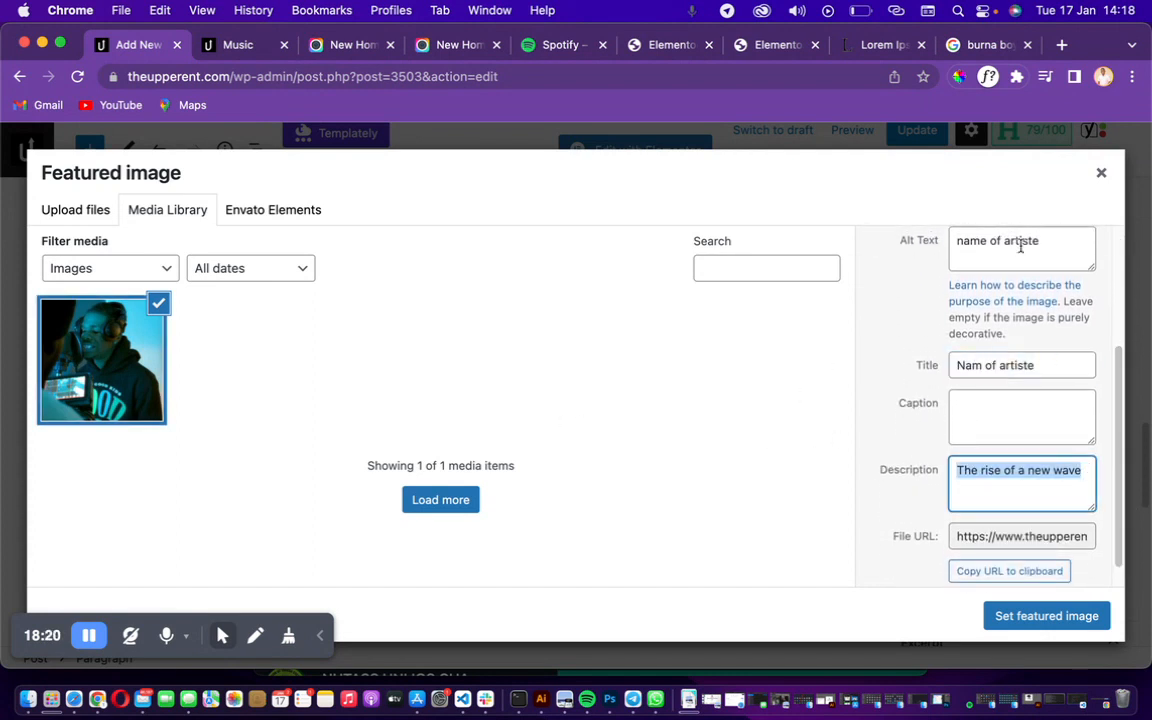
pyautogui.click(1039, 254)
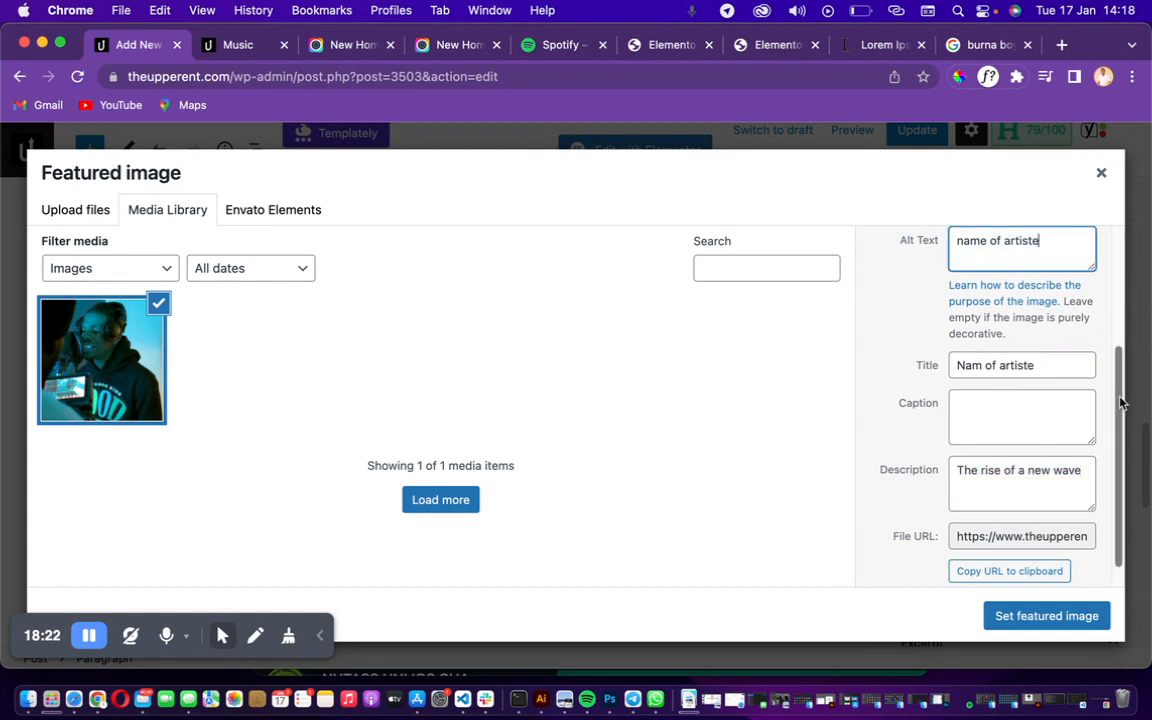
# - Copy the file URL of Upper-Related-2.jpeg and open it in a new browser tab
pyautogui.click(1010, 537)
pyautogui.click(1032, 571)
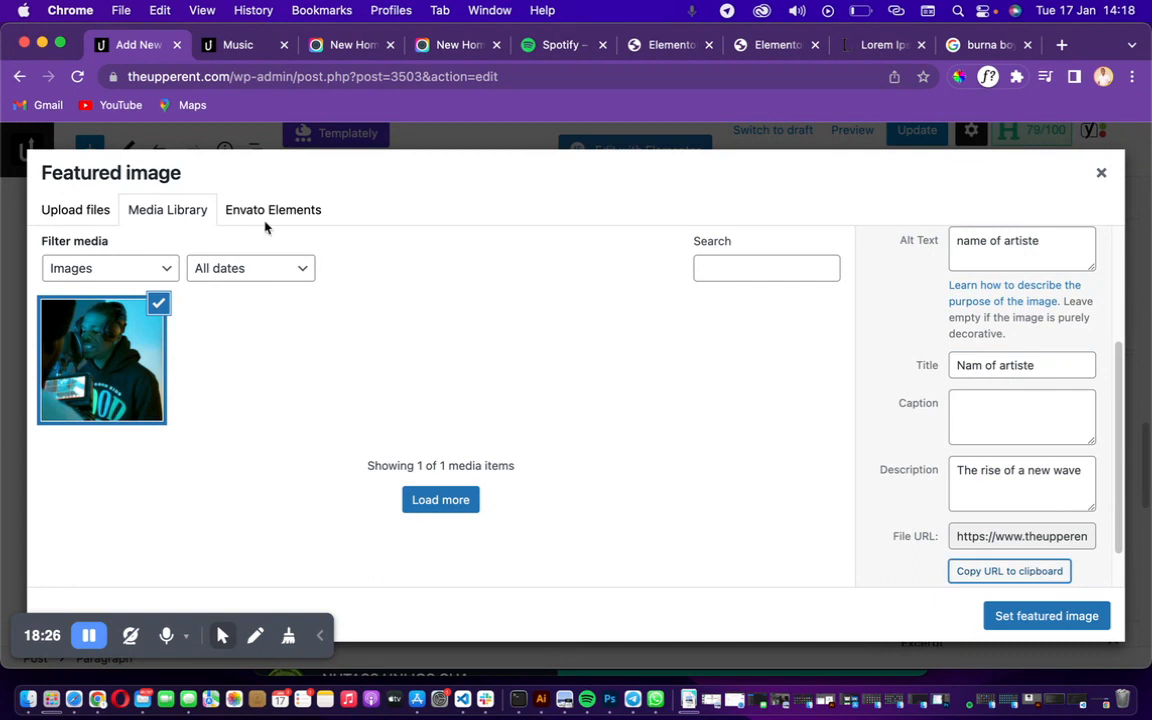
pyautogui.click(1061, 45)
pyautogui.write('https://www.theupperent.com/wp-content/uploads/2023/01/Upper-Related-2.jpeg')
pyautogui.press('Return')
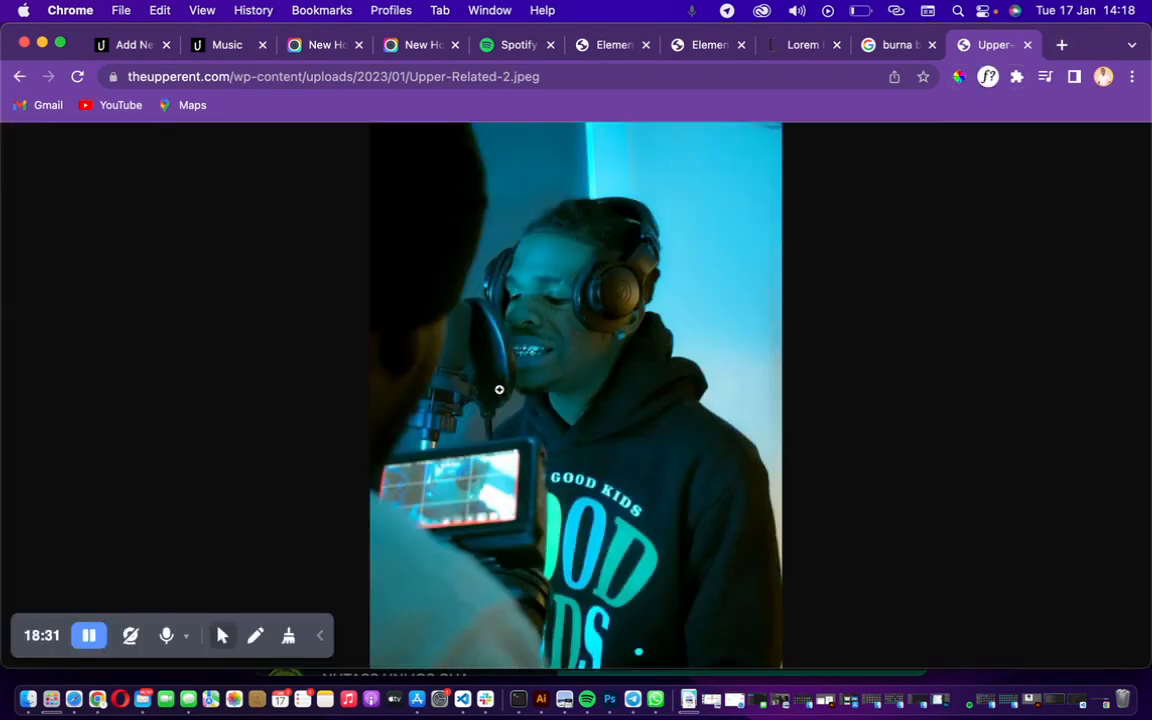
# - Save the opened image to the Downloads folder as Upper-Related-2
pyautogui.rightClick(512, 372)
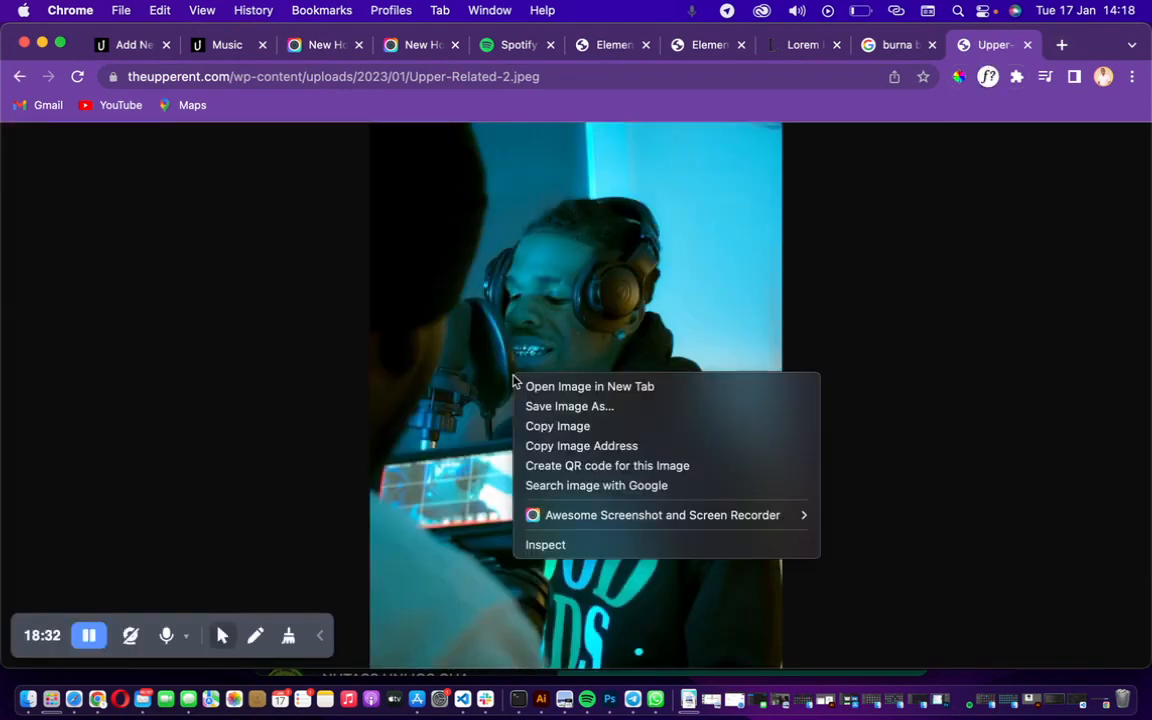
pyautogui.click(569, 407)
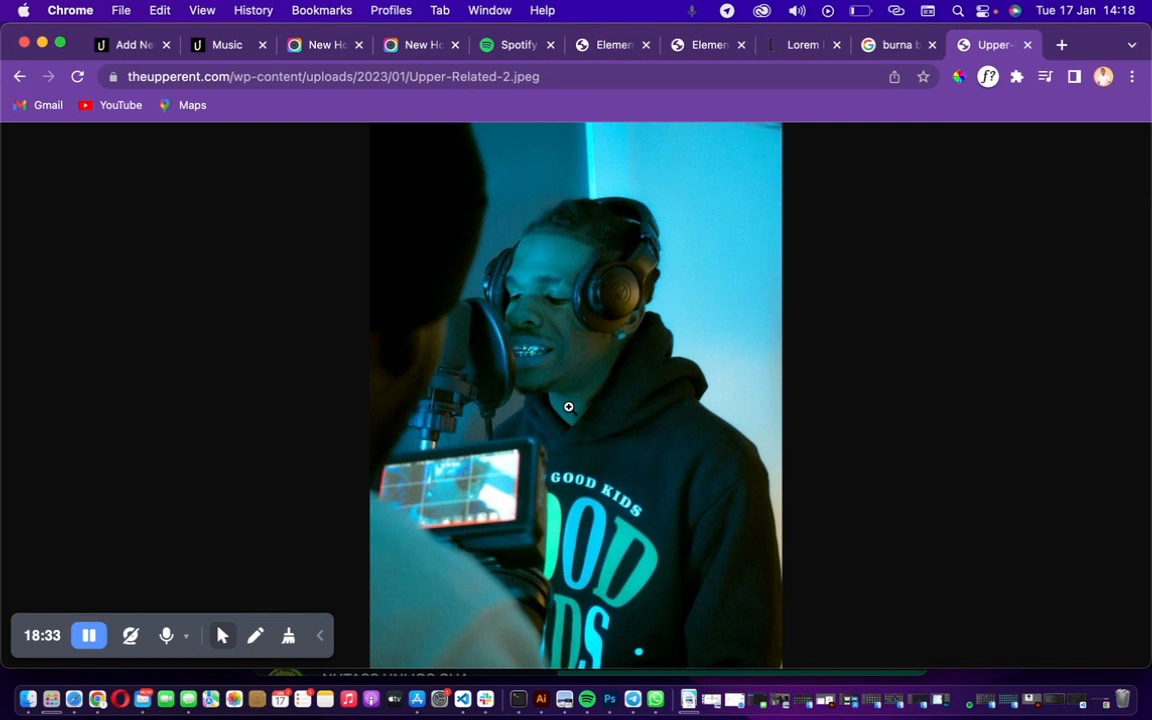
pyautogui.press('super+s')
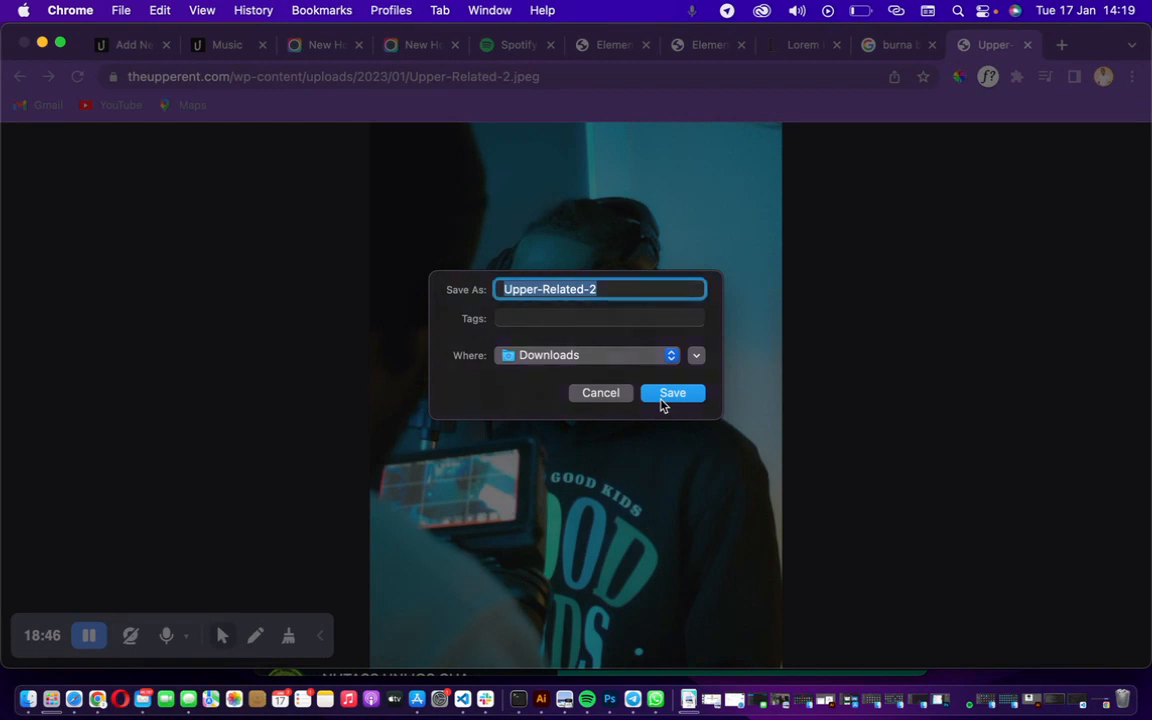
pyautogui.click(662, 398)
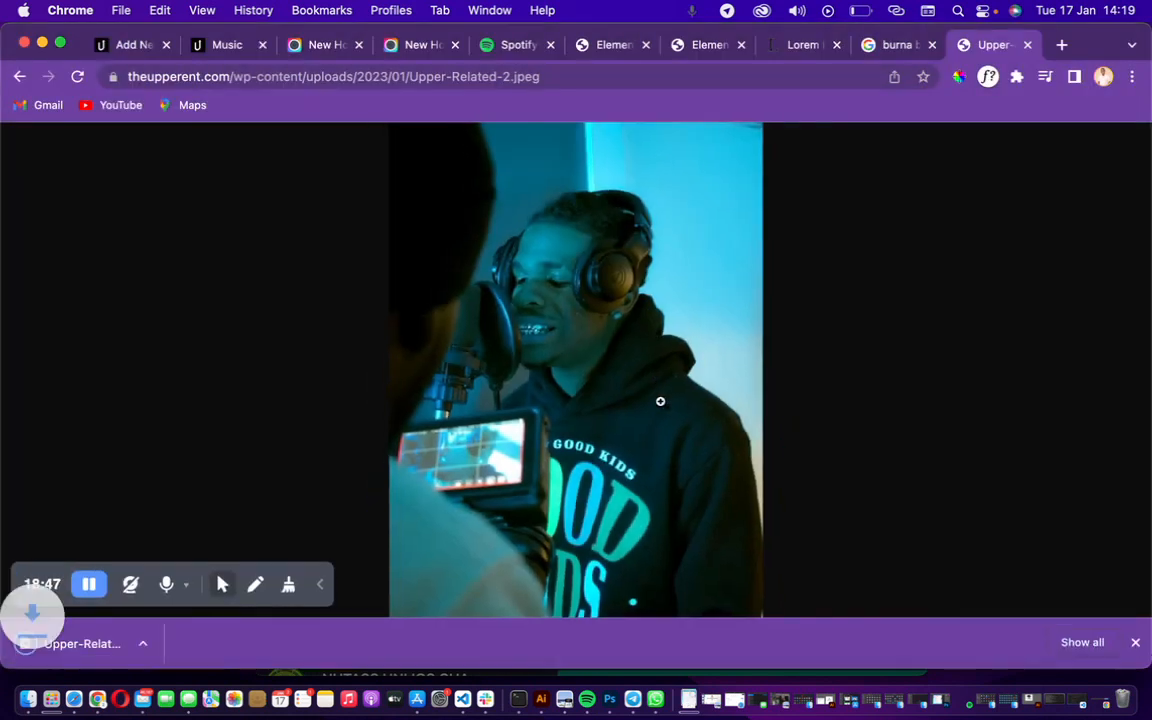
# - Find the saved Upper-Related-2.jpeg in the Downloads folder in Finder, and return to the browser
pyautogui.click(29, 701)
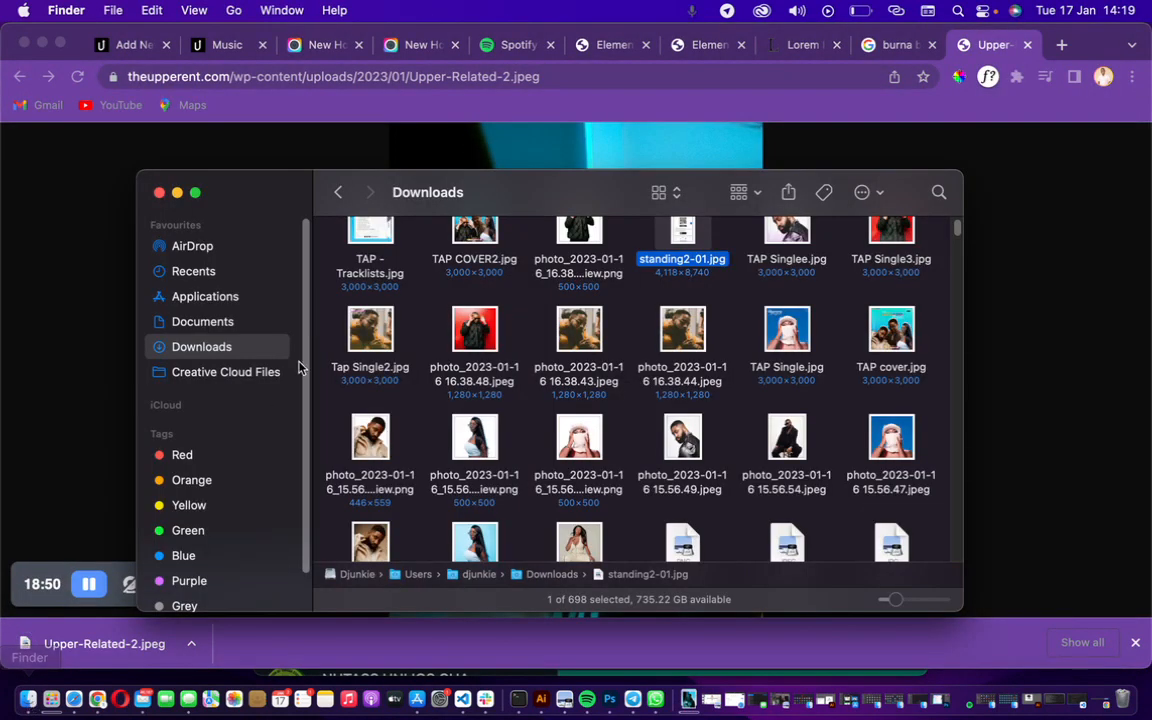
pyautogui.moveTo(958, 226); pyautogui.dragTo(958, 211)
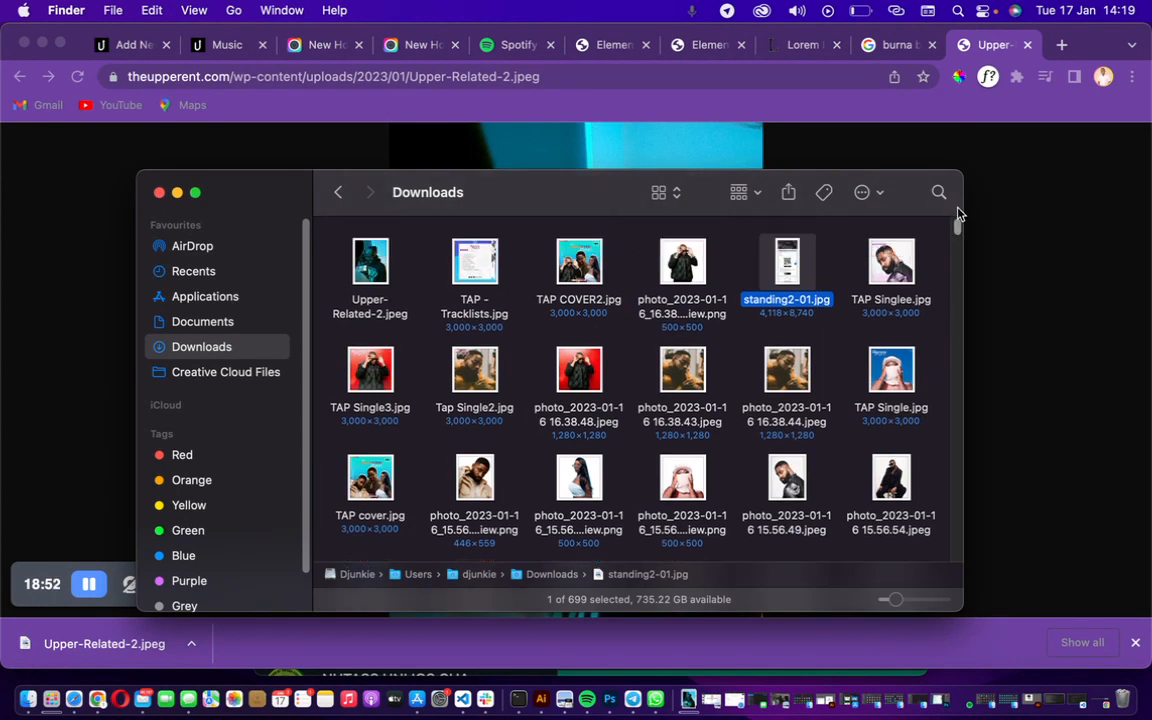
pyautogui.click(364, 265)
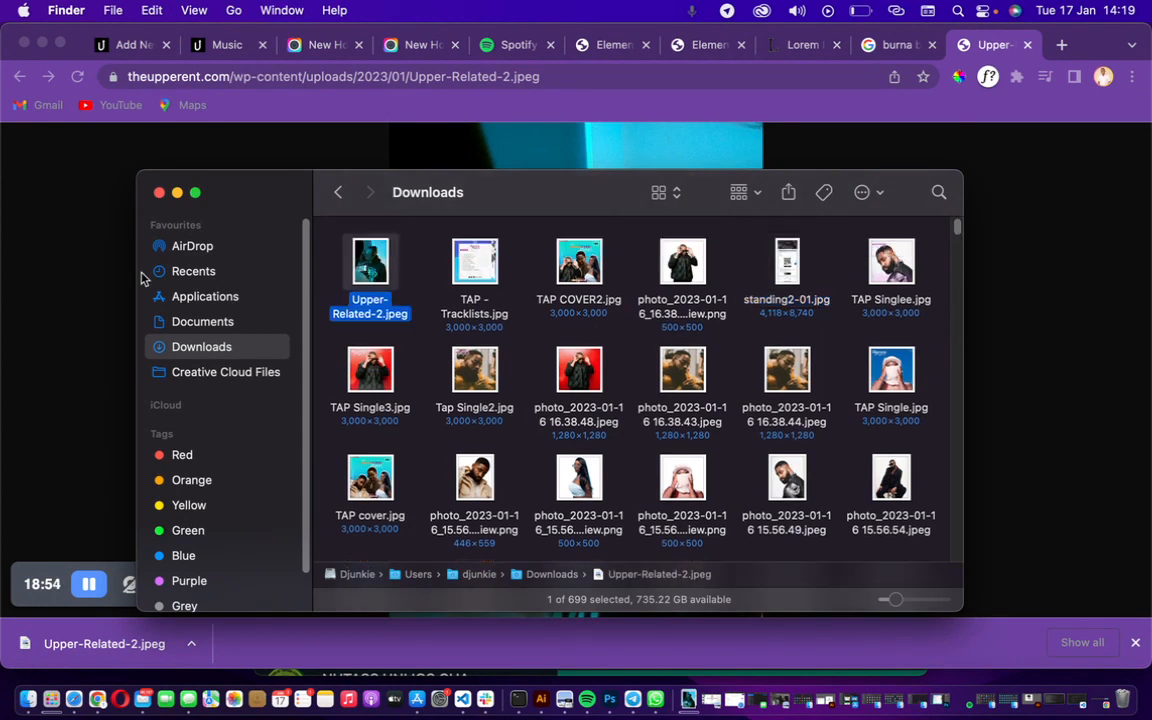
pyautogui.click(58, 281)
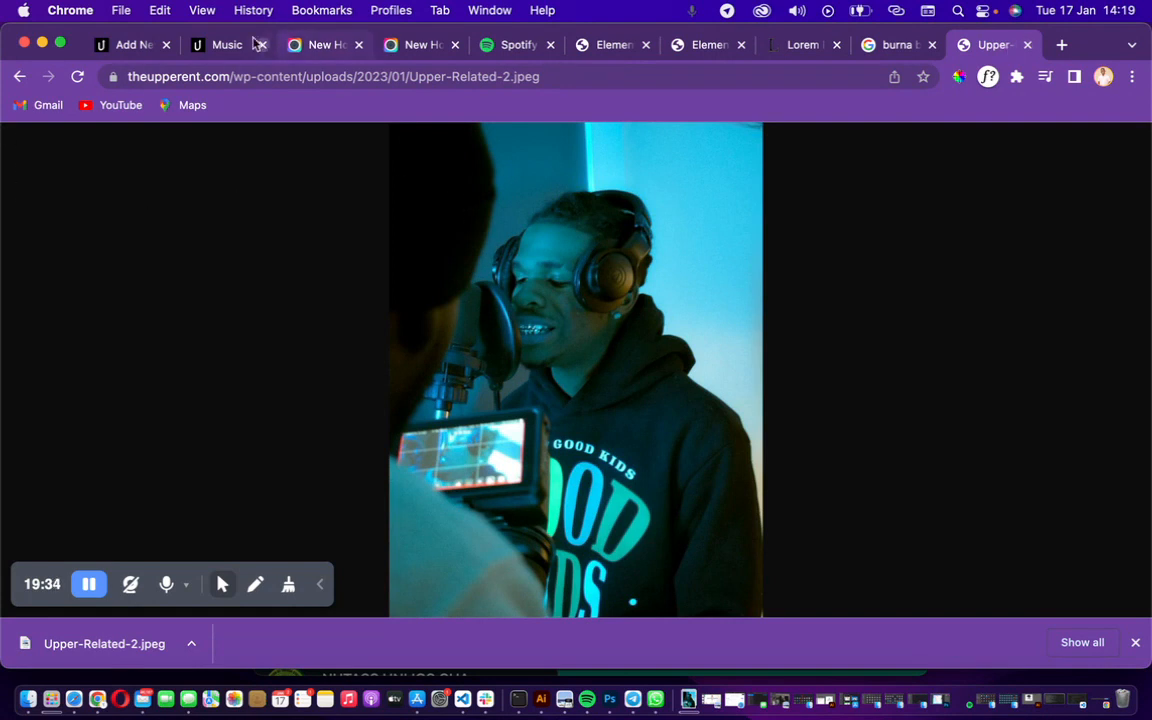
pyautogui.click(205, 46)
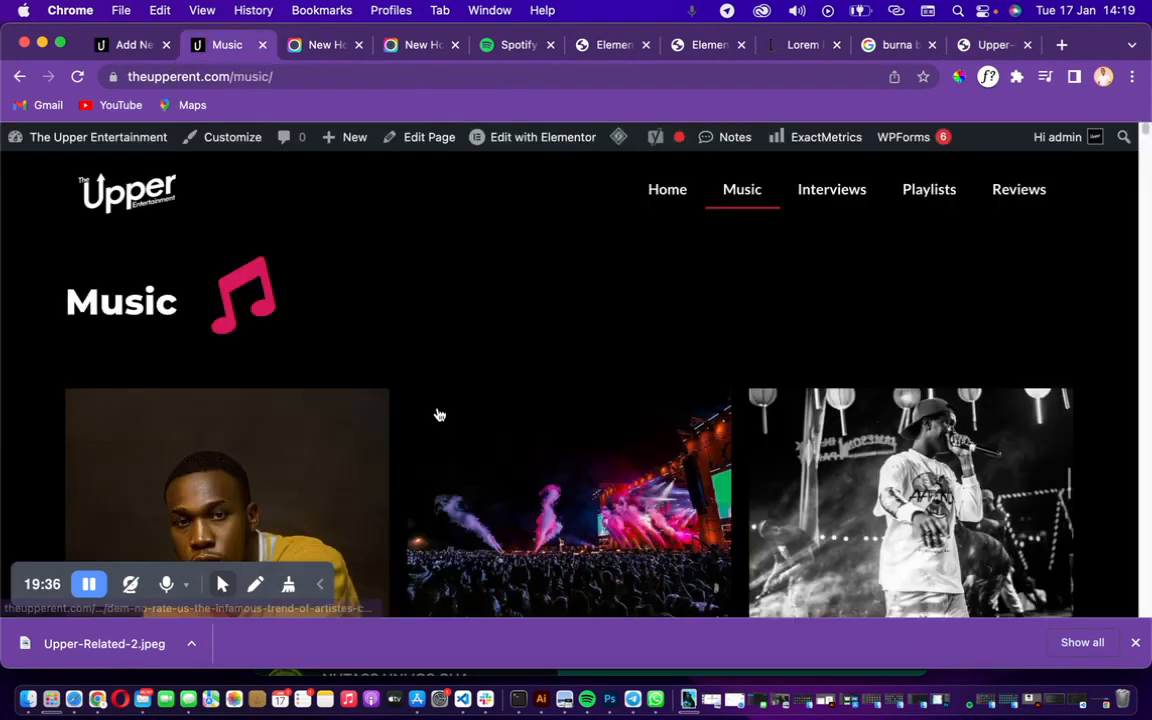
pyautogui.click(540, 700)
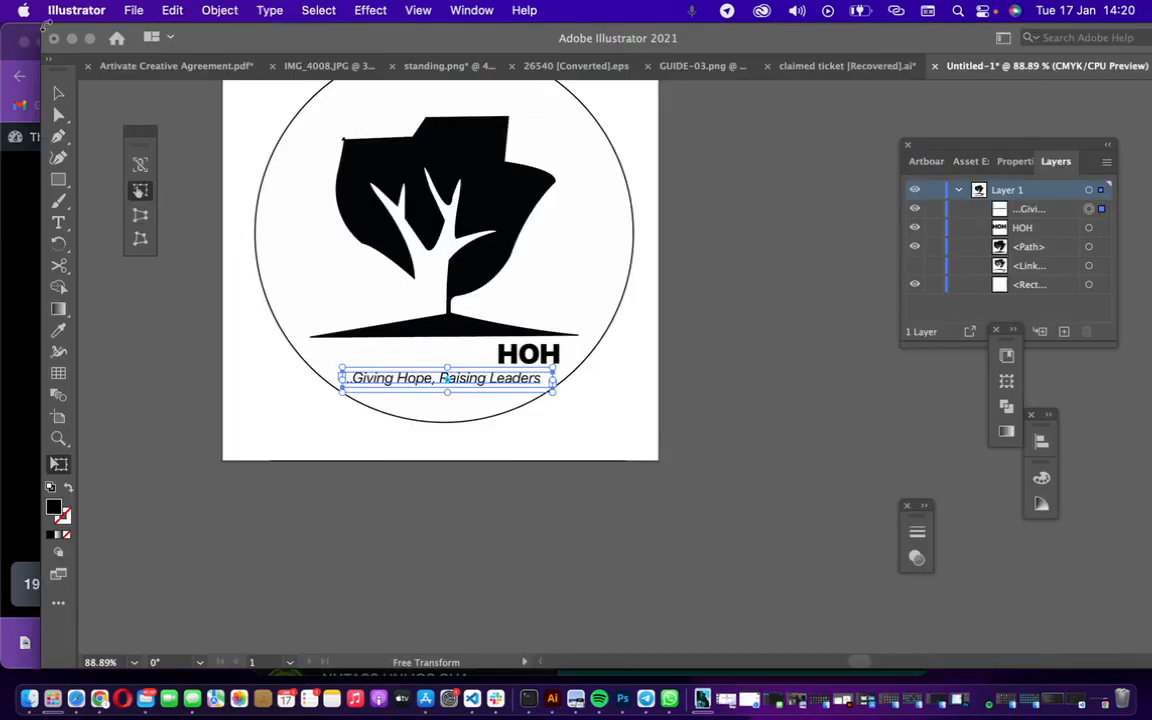
pyautogui.click(71, 38)
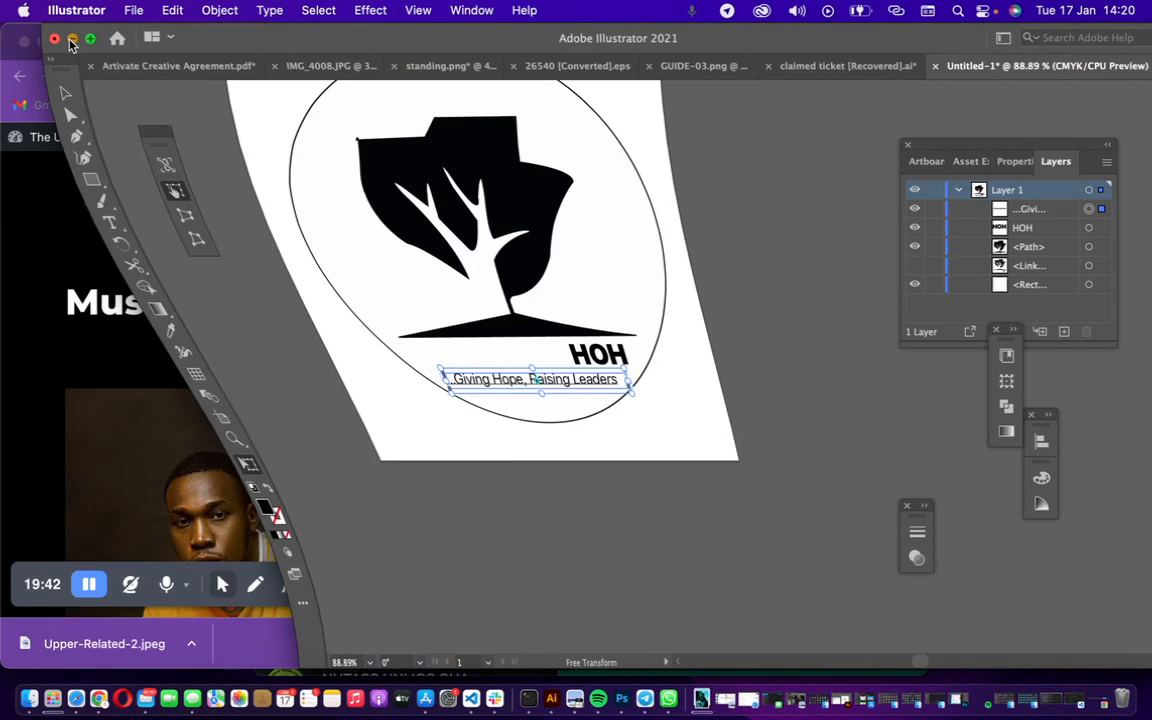
# - Open Upper-Related-2.jpeg from the Downloads folder in Adobe Illustrator 2021 and activate the Zoom tool
pyautogui.click(28, 699)
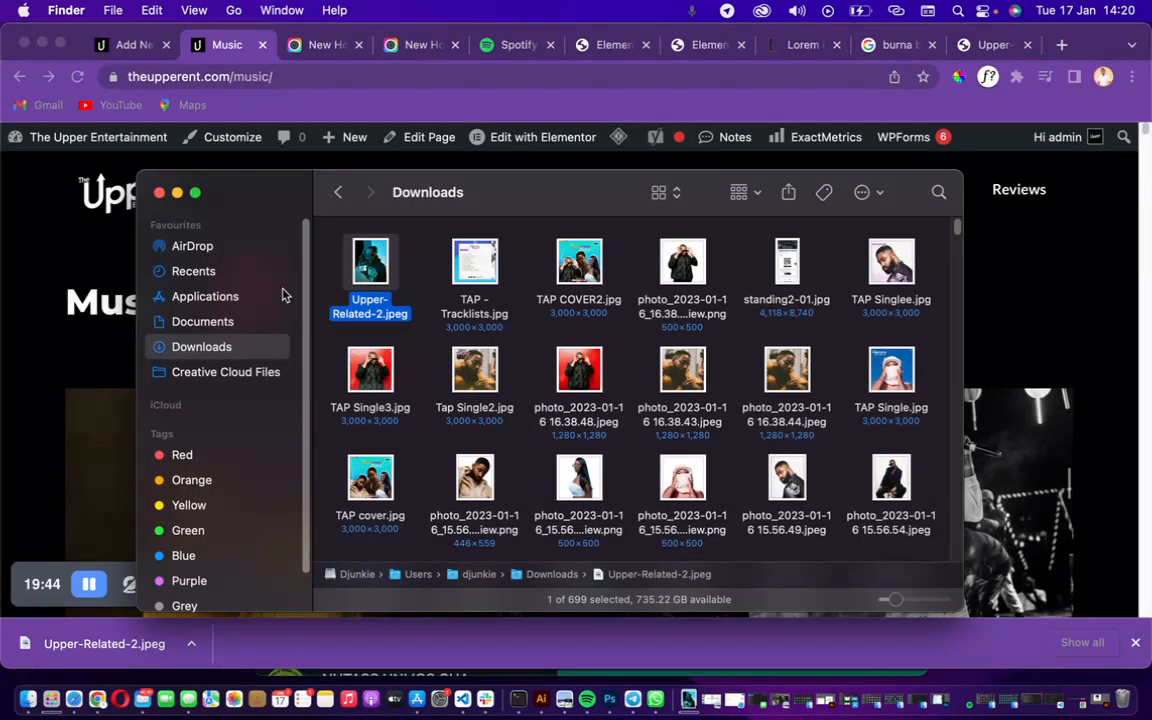
pyautogui.rightClick(371, 264)
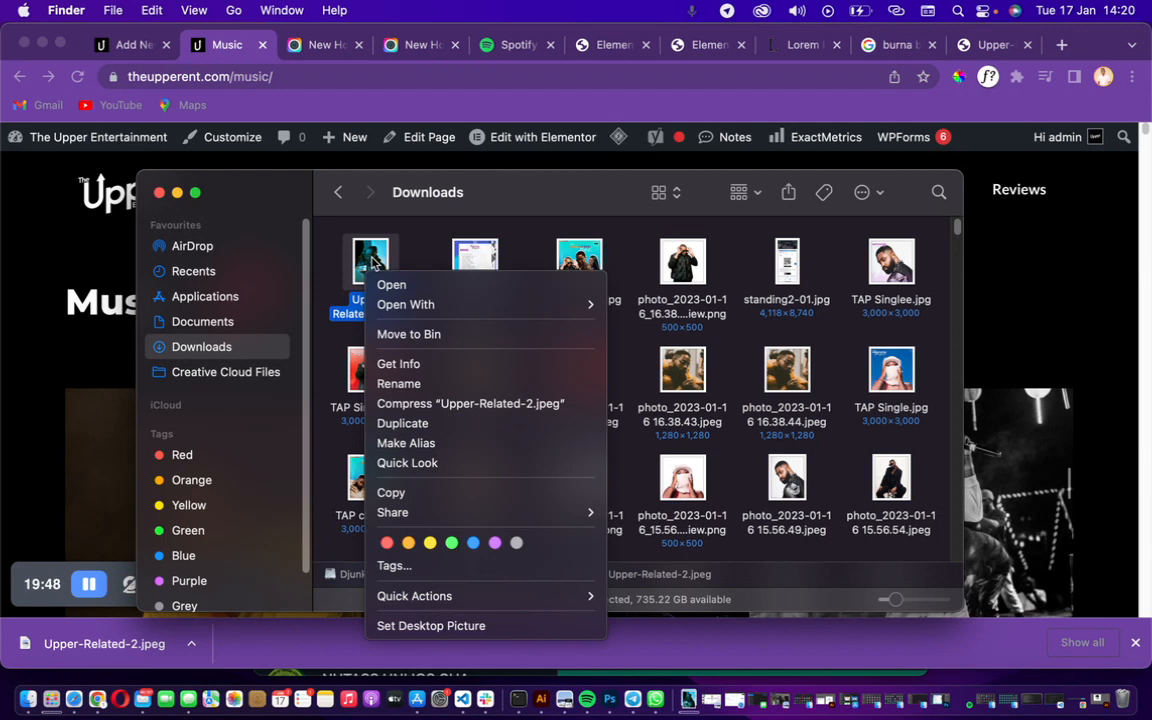
pyautogui.moveTo(580, 302)
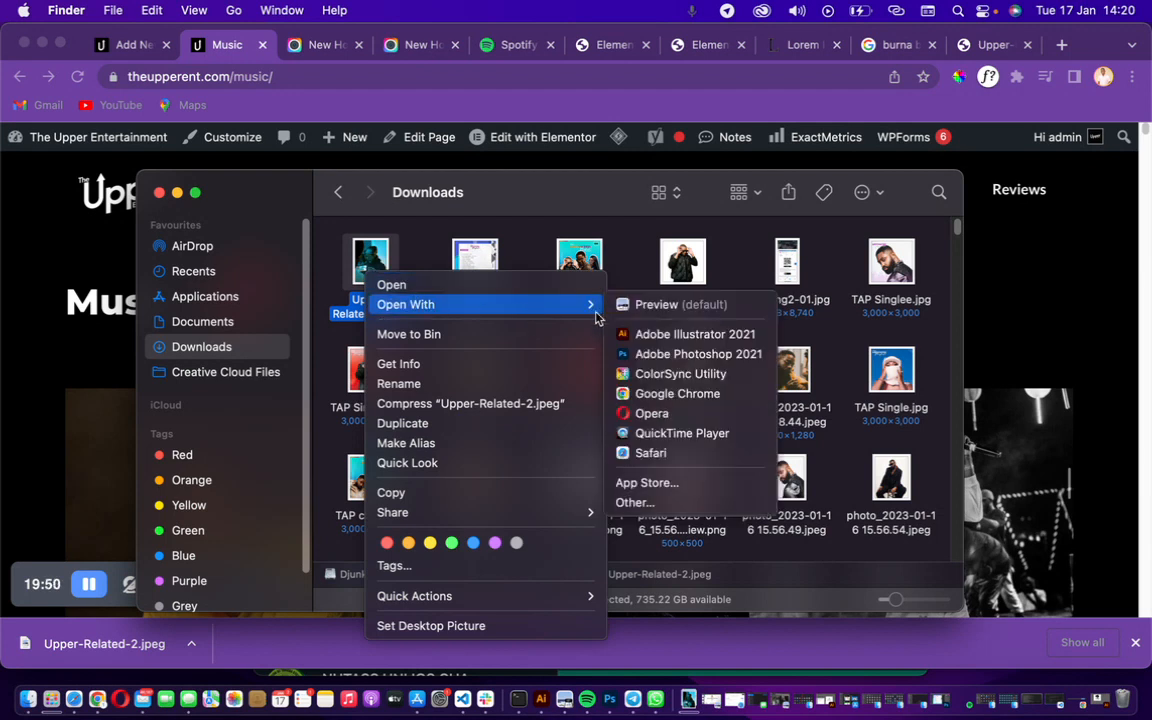
pyautogui.click(648, 334)
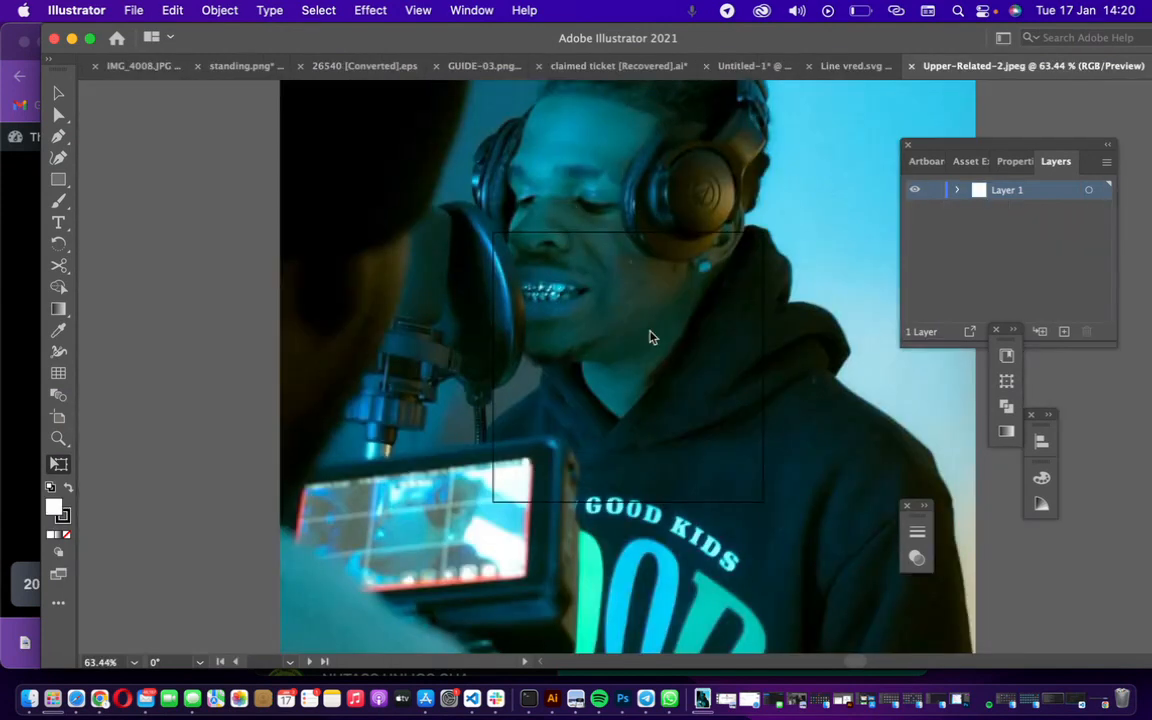
pyautogui.press('z')
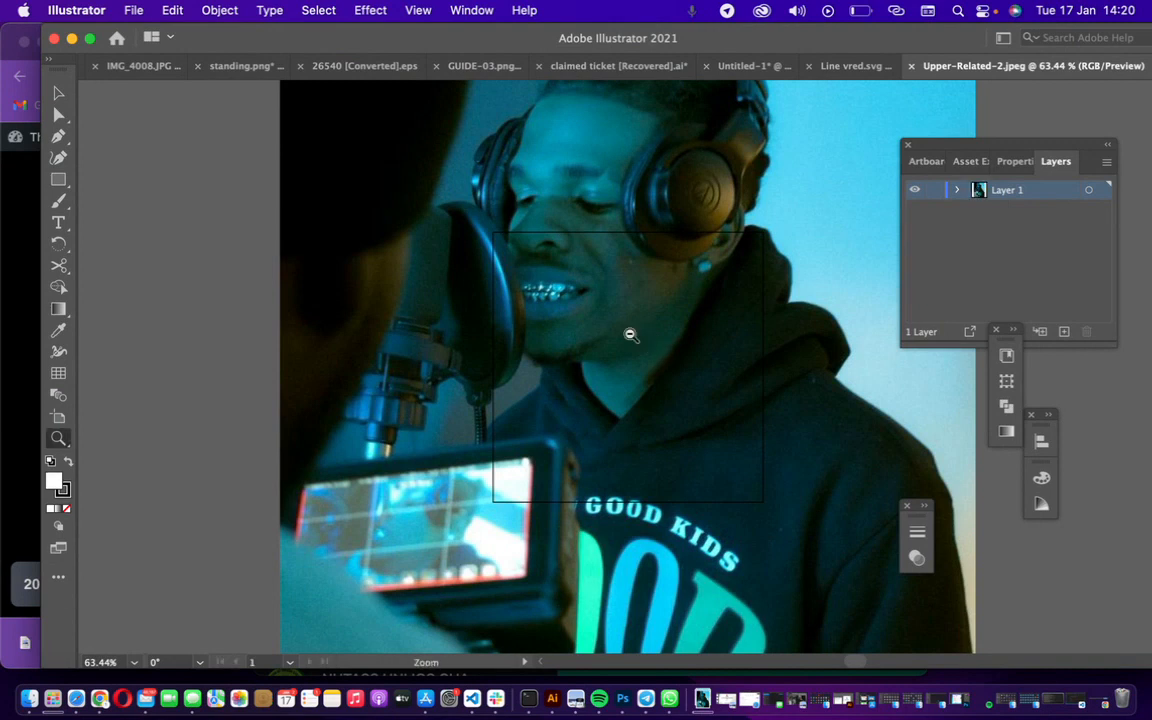
pyautogui.keyDown('alt'); pyautogui.click(630, 331); pyautogui.keyUp('alt')
pyautogui.keyDown('alt'); pyautogui.click(628, 331); pyautogui.keyUp('alt')
pyautogui.keyDown('alt'); pyautogui.click(628, 330); pyautogui.keyUp('alt')
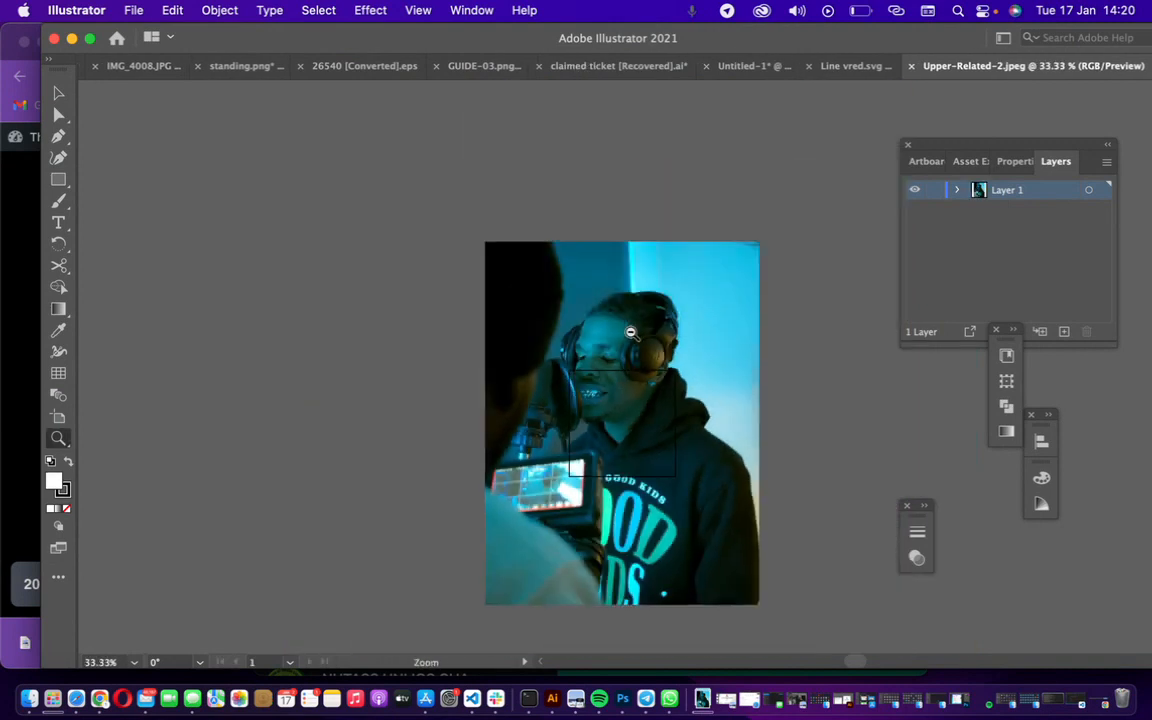
pyautogui.moveTo(646, 360); pyautogui.dragTo(561, 286)
pyautogui.press('v')
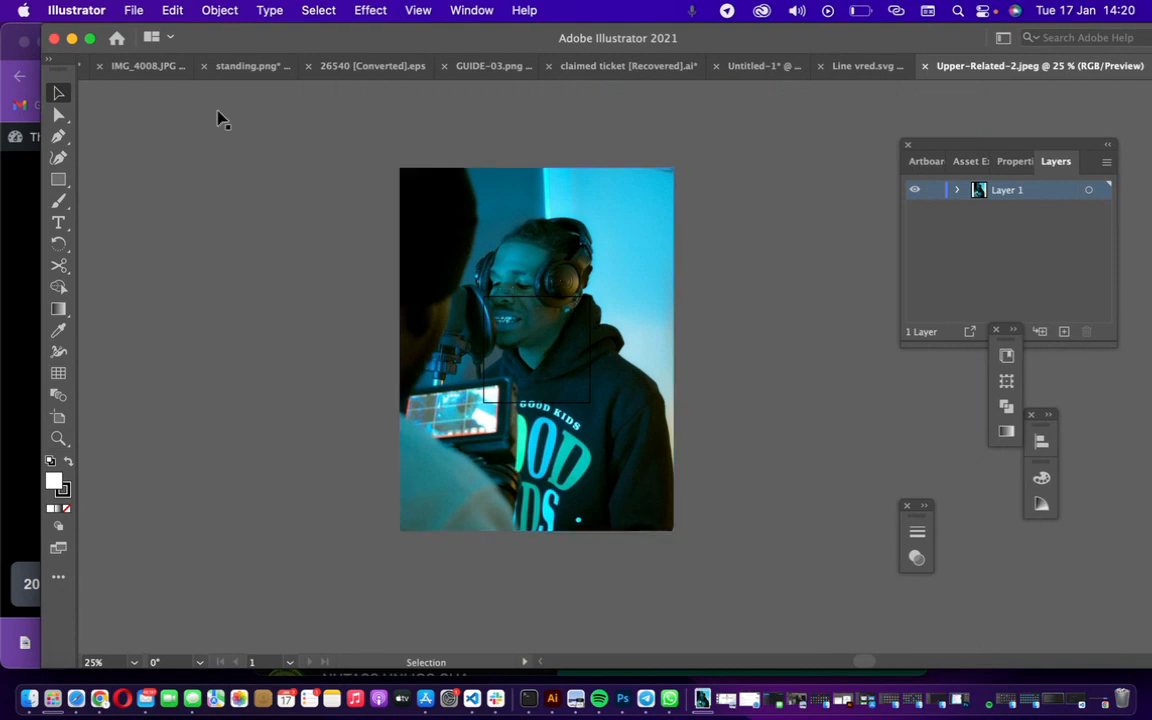
# - Create a new 300 × 300 px Illustrator document with one artboard in CMYK color
pyautogui.click(134, 11)
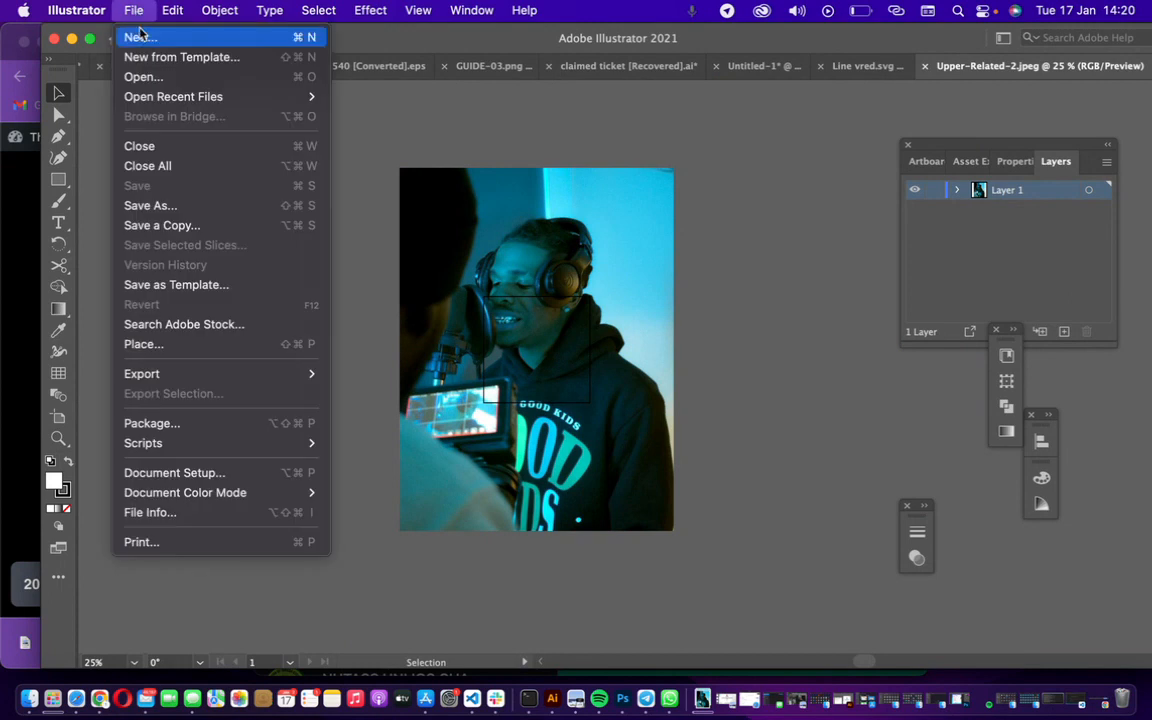
pyautogui.click(148, 40)
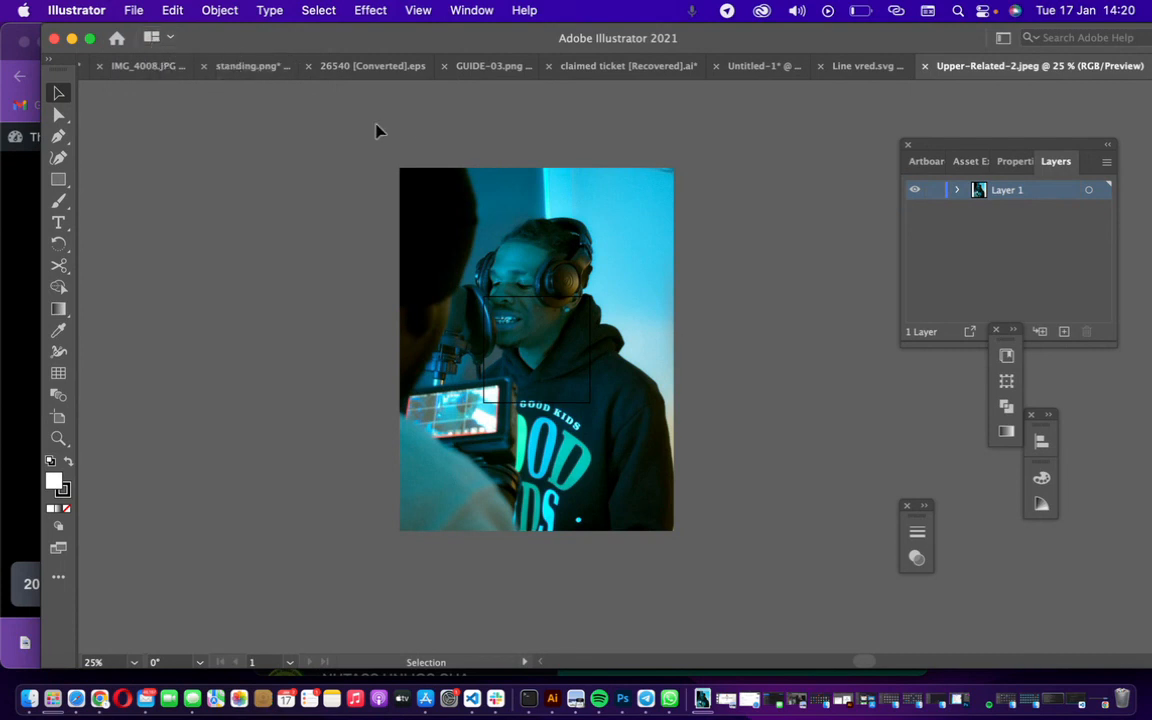
pyautogui.press('super+n')
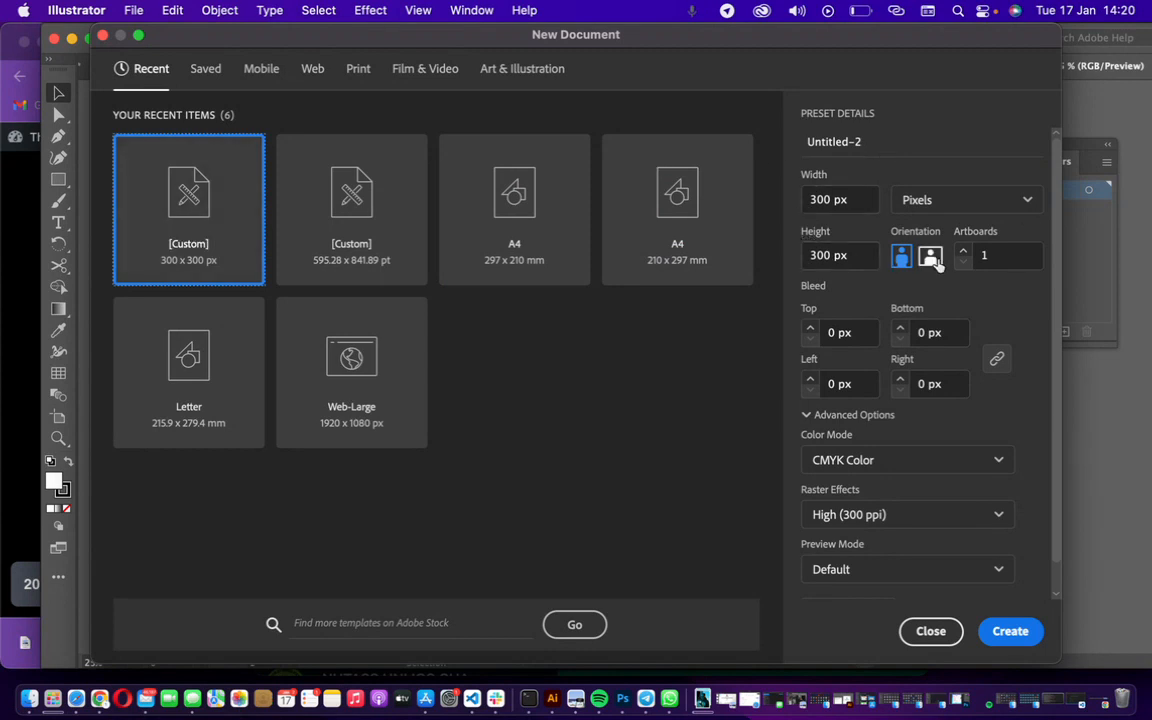
pyautogui.click(1032, 634)
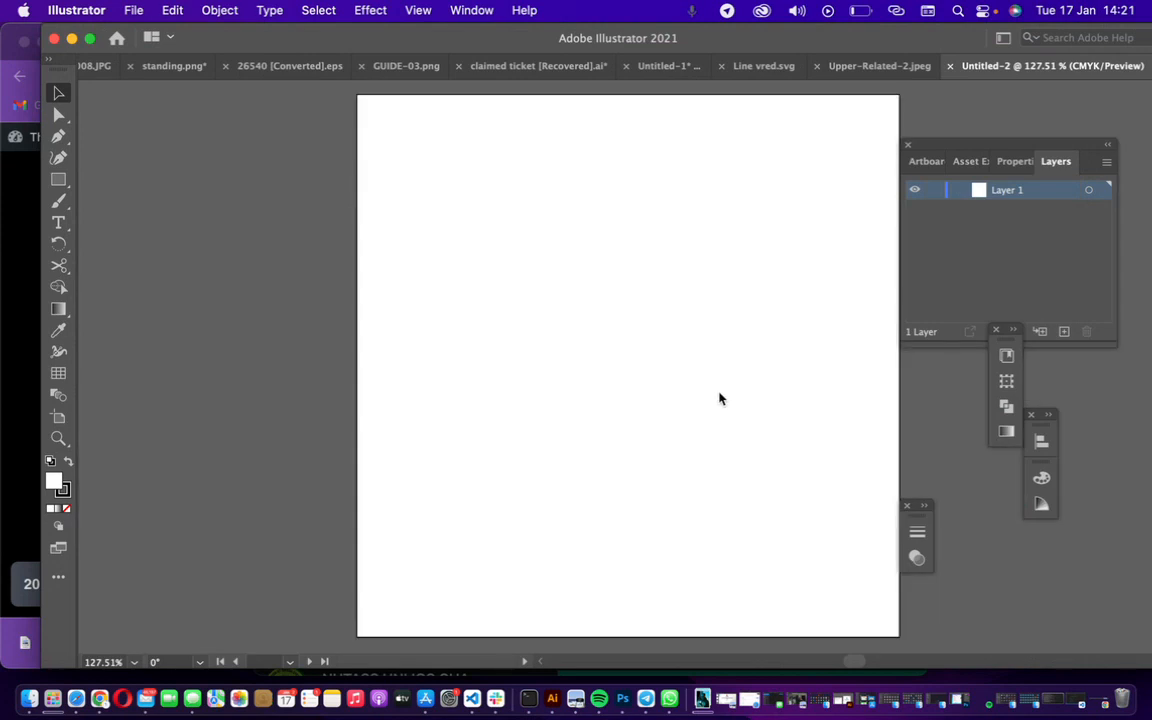
# - Place Upper-Related-2.jpeg from the Finder Downloads folder into the new document, return to Illustrator, and deselect the image
pyautogui.click(29, 697)
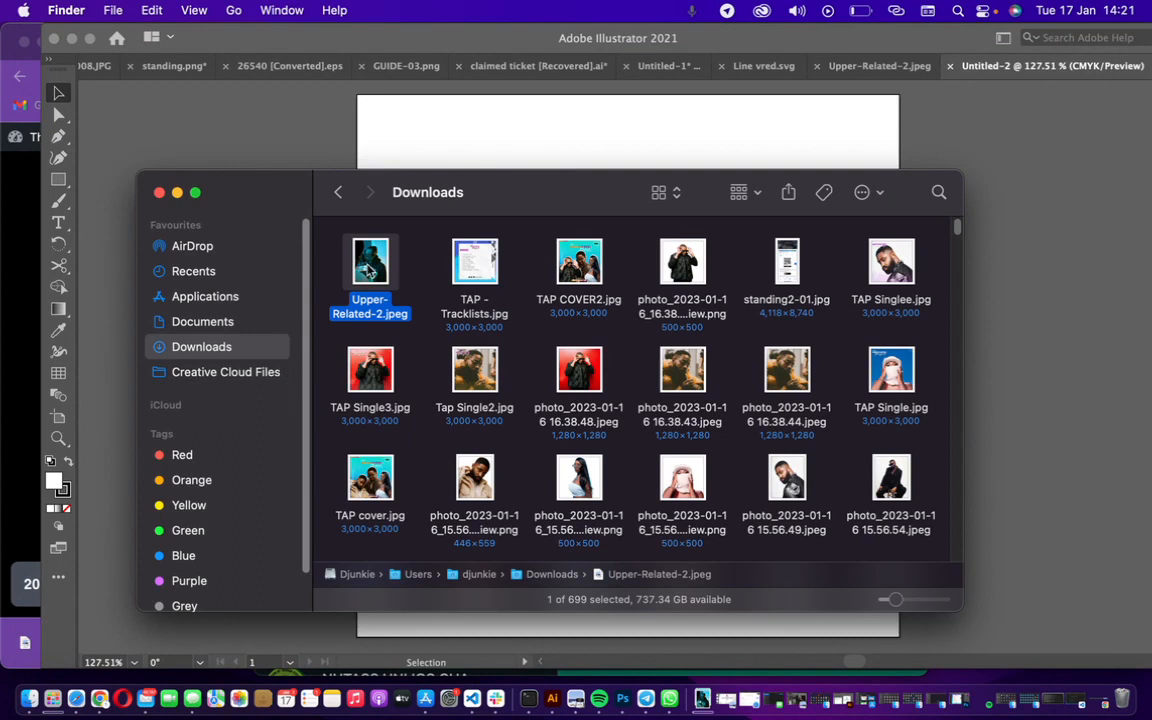
pyautogui.moveTo(902, 94); pyautogui.dragTo(1075, 418)
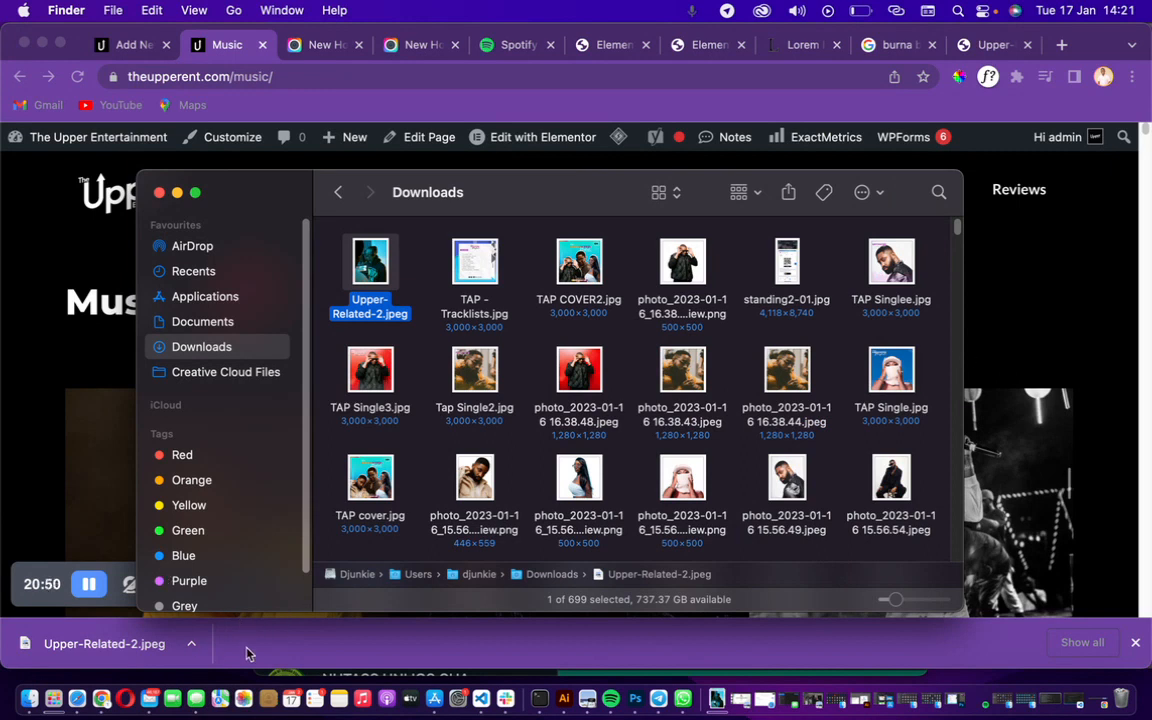
pyautogui.click(563, 699)
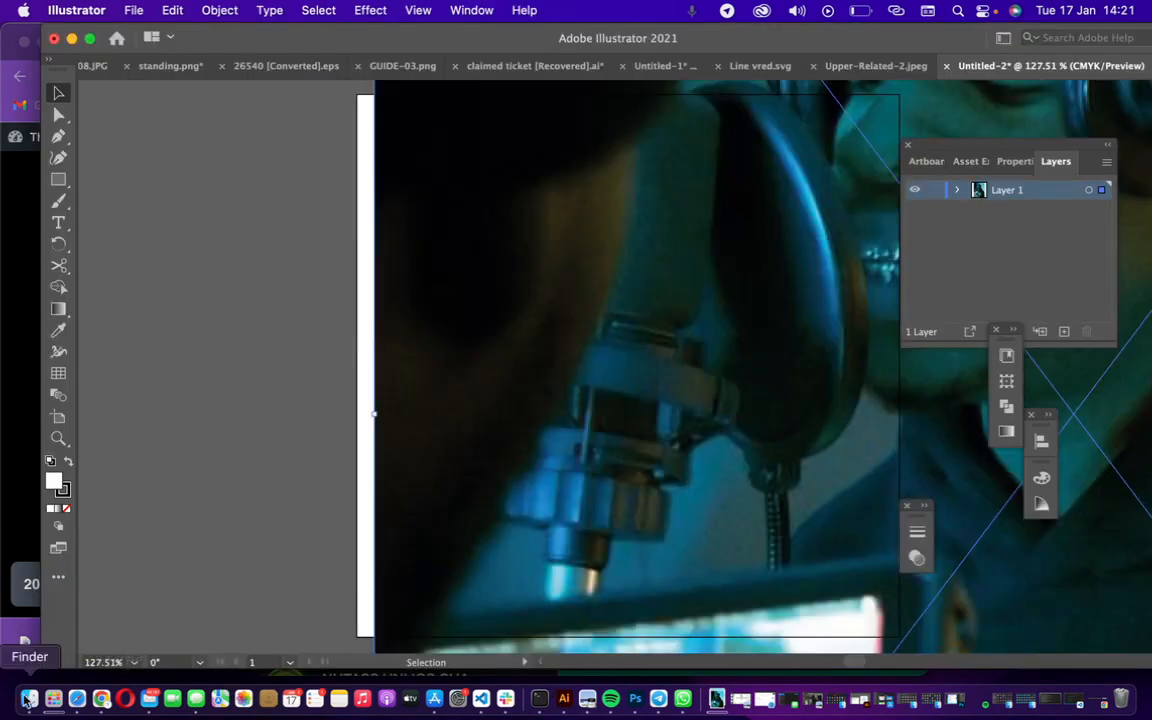
pyautogui.click(261, 387)
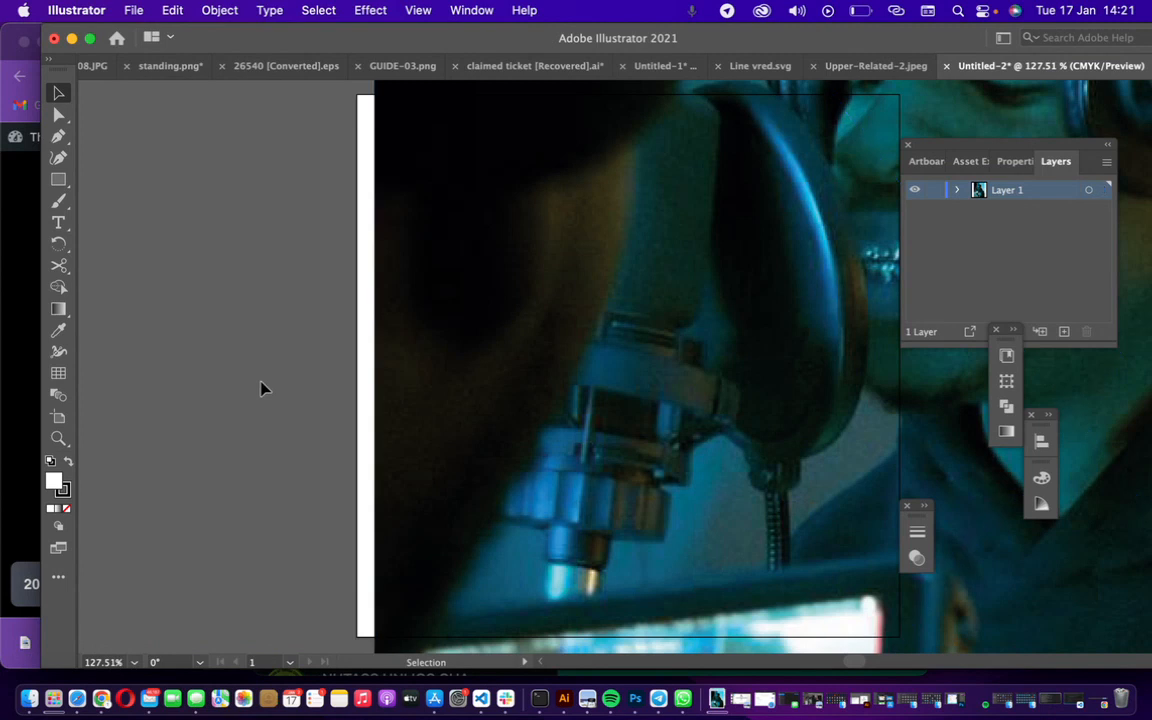
# - Move the placed photo so that it covers the whole artboard
pyautogui.press('z')
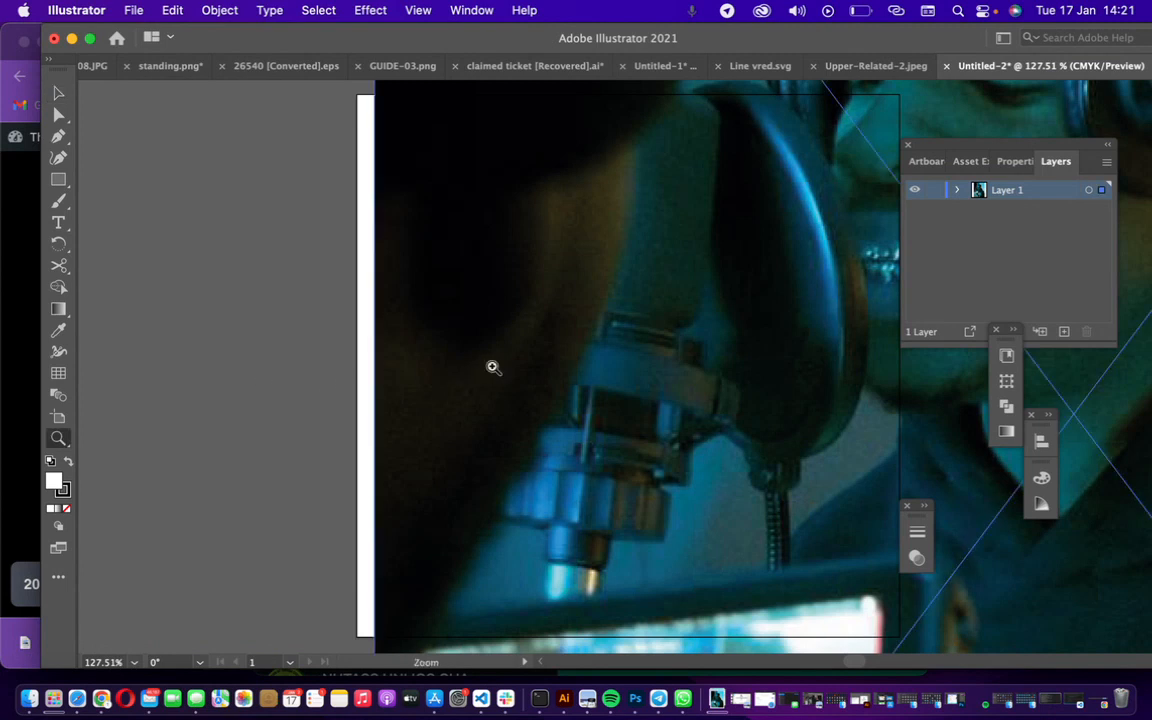
pyautogui.keyDown('alt'); pyautogui.click(492, 367); pyautogui.keyUp('alt')
pyautogui.keyDown('alt'); pyautogui.click(492, 367); pyautogui.keyUp('alt')
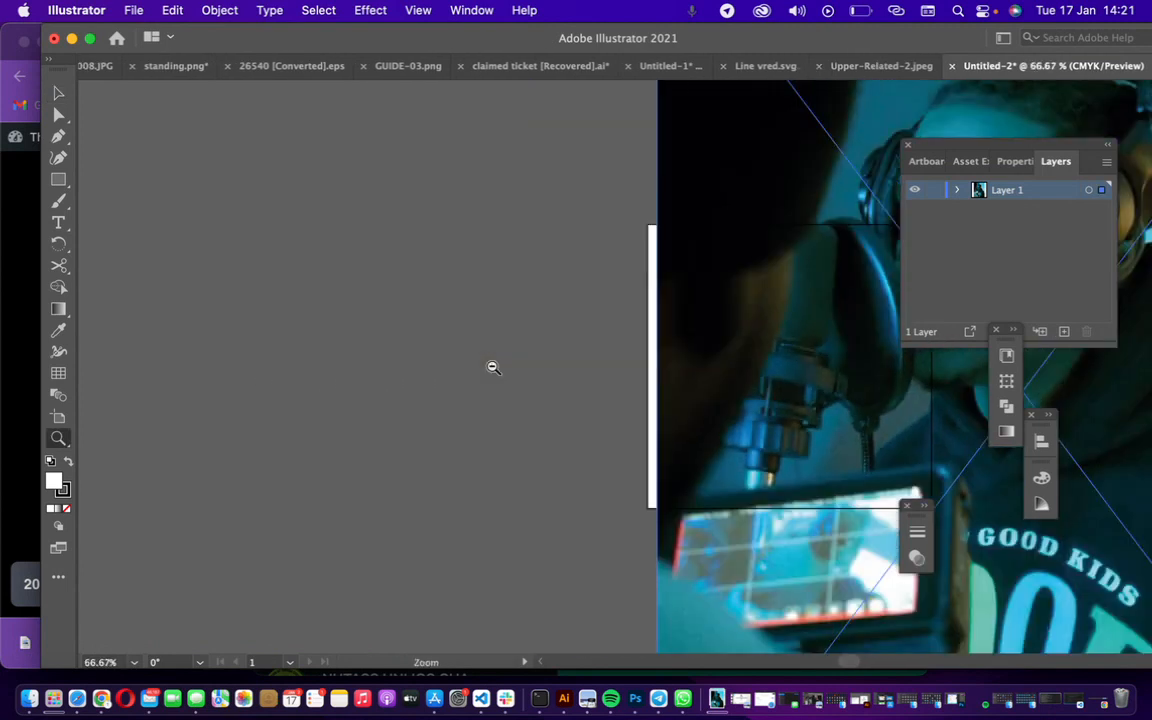
pyautogui.keyDown('alt'); pyautogui.click(492, 367); pyautogui.keyUp('alt')
pyautogui.keyDown('alt'); pyautogui.click(500, 368); pyautogui.keyUp('alt')
pyautogui.moveTo(897, 399); pyautogui.dragTo(527, 403)
pyautogui.press('v')
pyautogui.moveTo(604, 419); pyautogui.dragTo(512, 410)
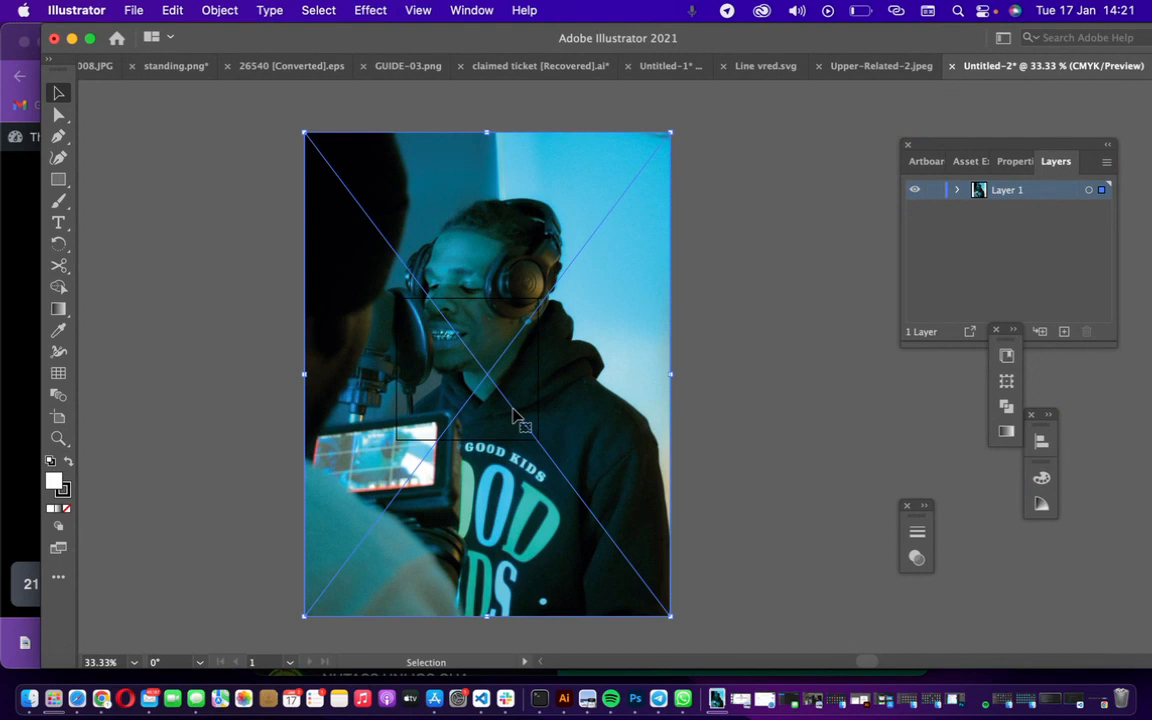
pyautogui.moveTo(675, 131); pyautogui.dragTo(564, 342)
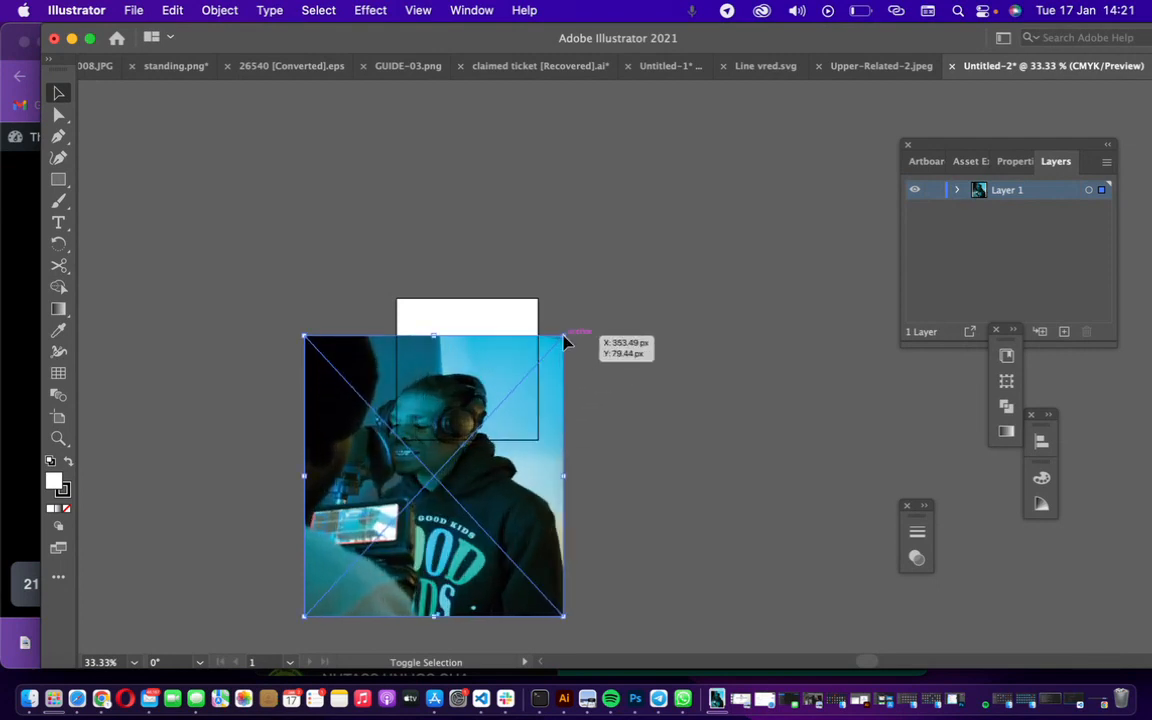
pyautogui.press('super+z')
pyautogui.moveTo(672, 136); pyautogui.dragTo(475, 420)
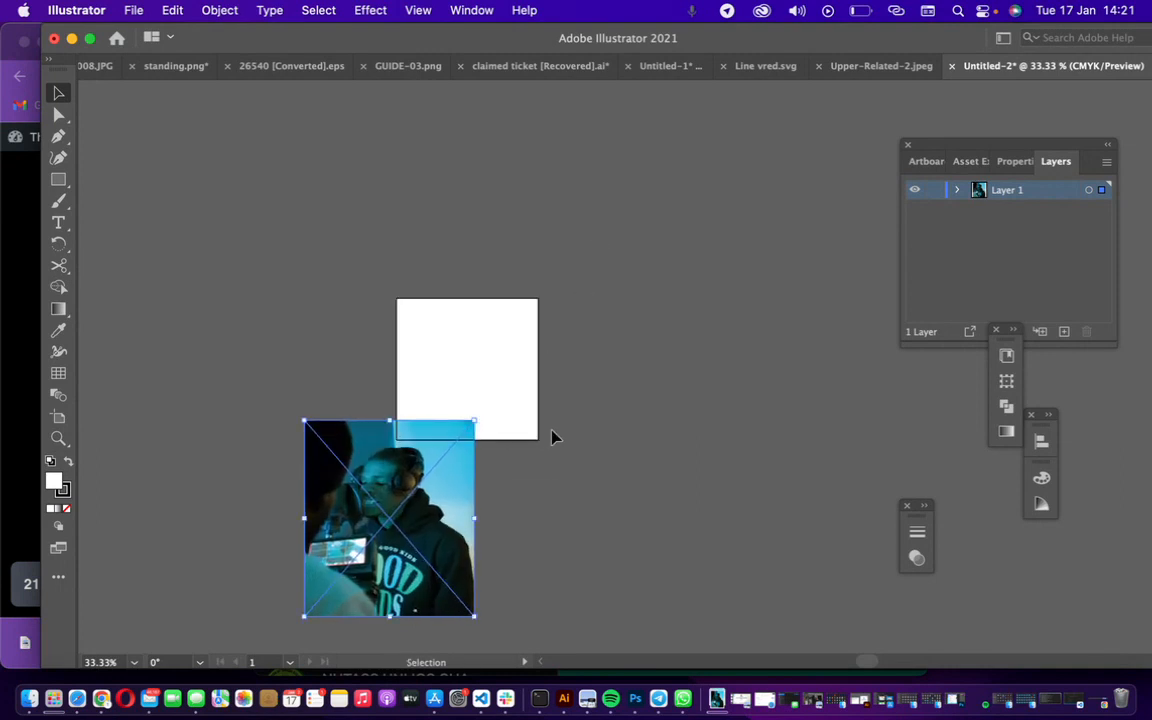
pyautogui.press('super+z')
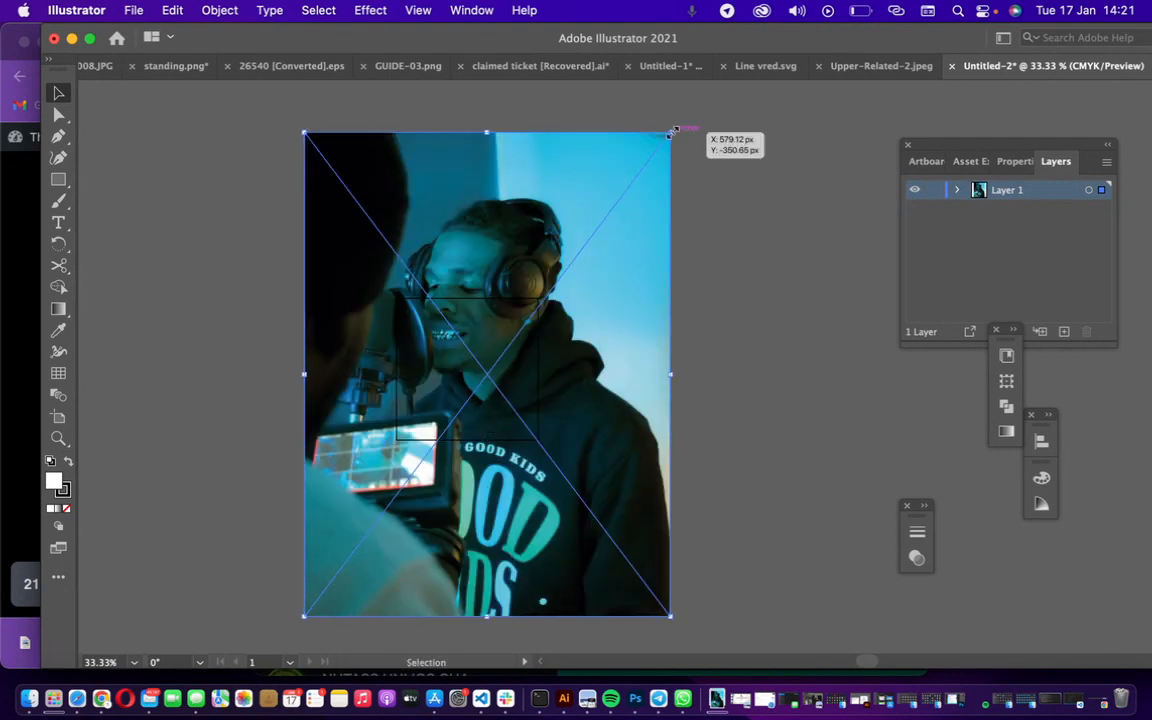
pyautogui.moveTo(672, 131); pyautogui.dragTo(640, 186)
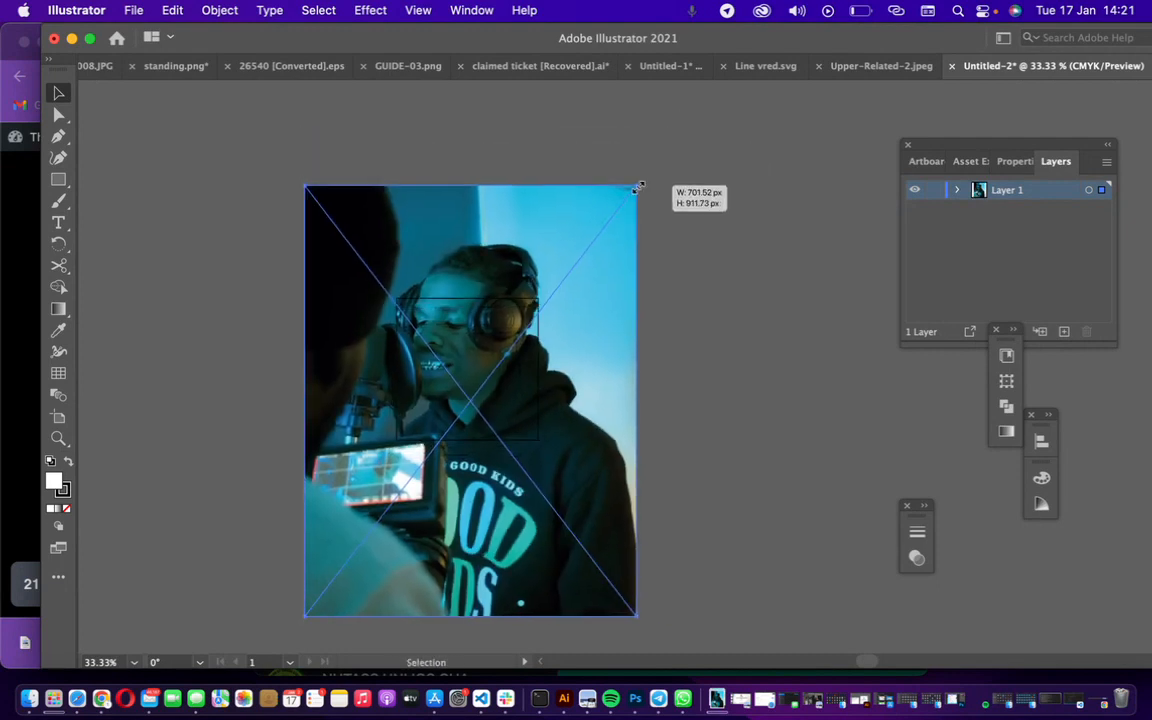
pyautogui.press('super+z')
# - Scale the photo down proportionally until it slightly exceeds the artboard's width, and center it on the artboard at X 150 px, Y 150 px
pyautogui.moveTo(668, 132); pyautogui.dragTo(507, 350)
pyautogui.moveTo(473, 480); pyautogui.dragTo(494, 425)
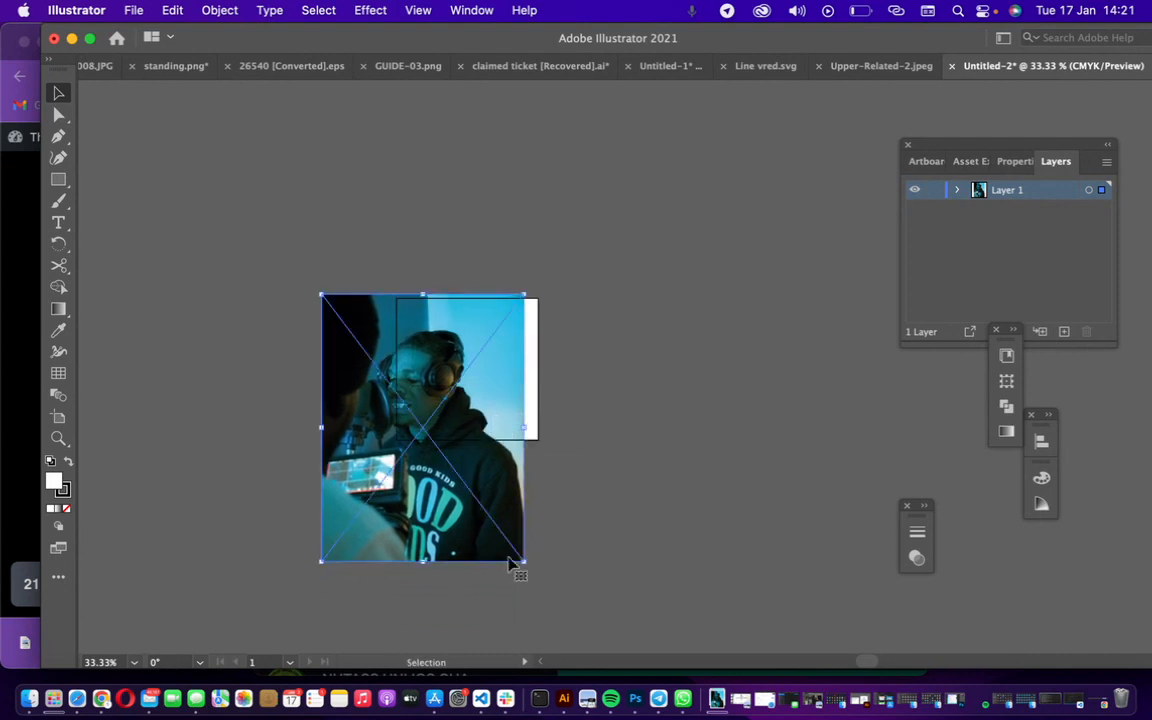
pyautogui.moveTo(524, 557); pyautogui.dragTo(533, 565)
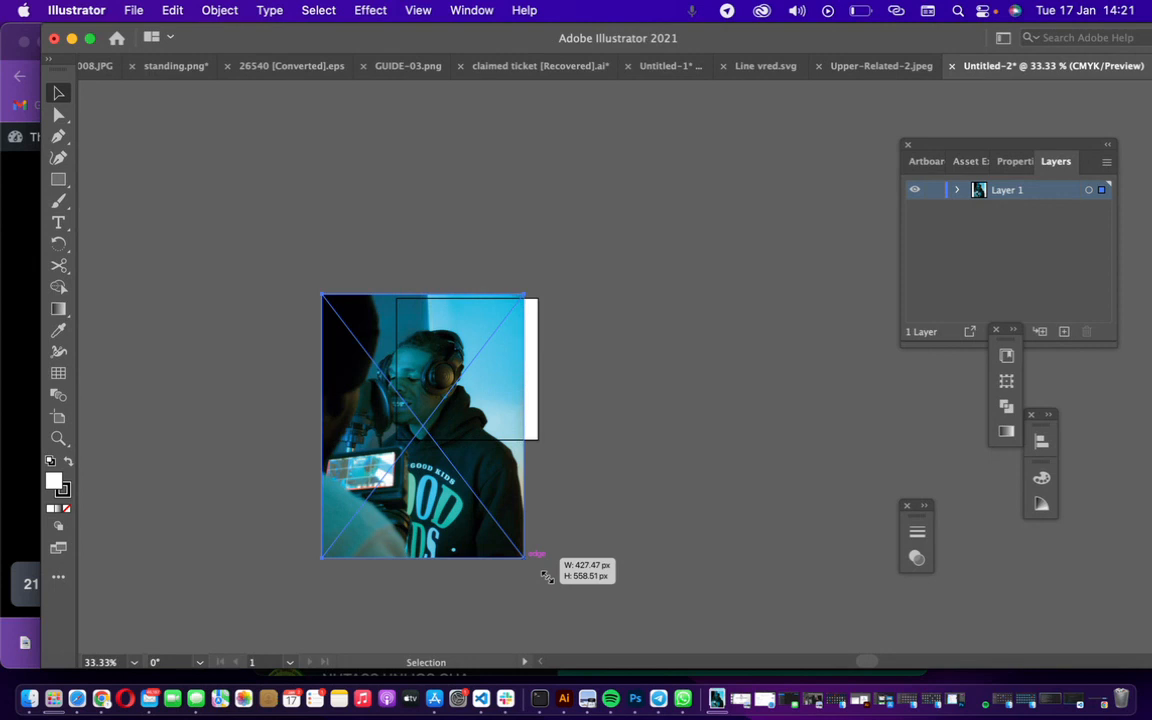
pyautogui.moveTo(547, 577); pyautogui.dragTo(571, 594)
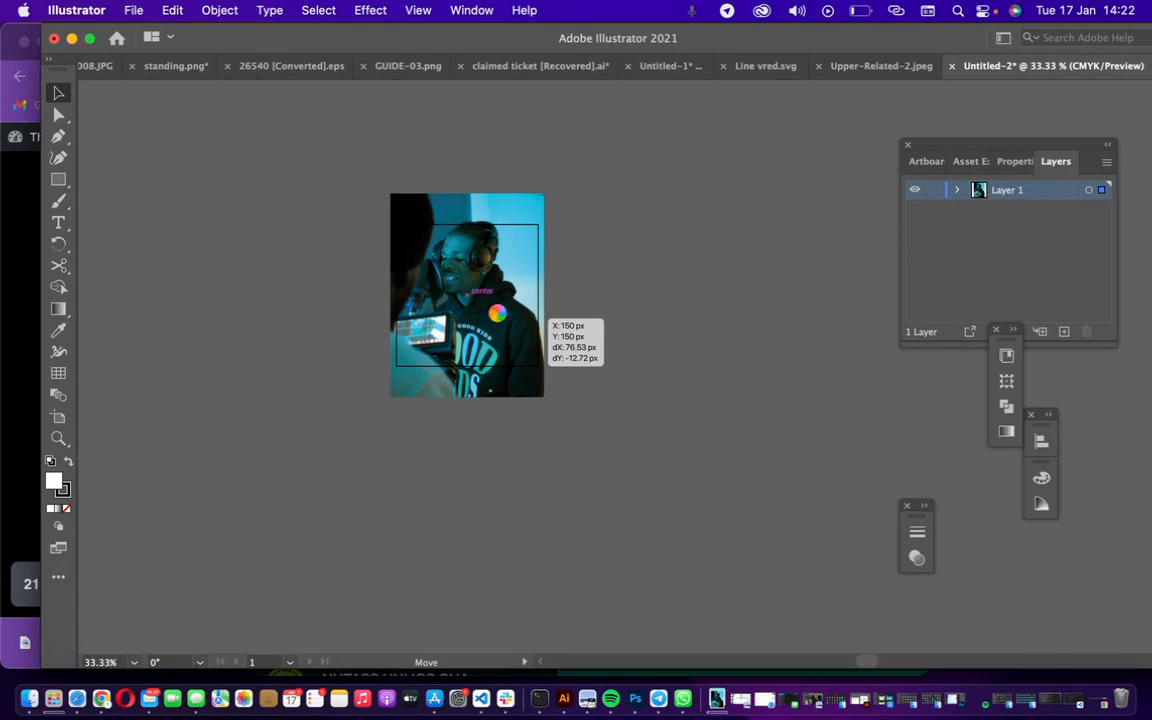
# - Nudge the photo down on the artboard to leave a small gap above the man's headphones
pyautogui.press('z')
pyautogui.click(493, 318)
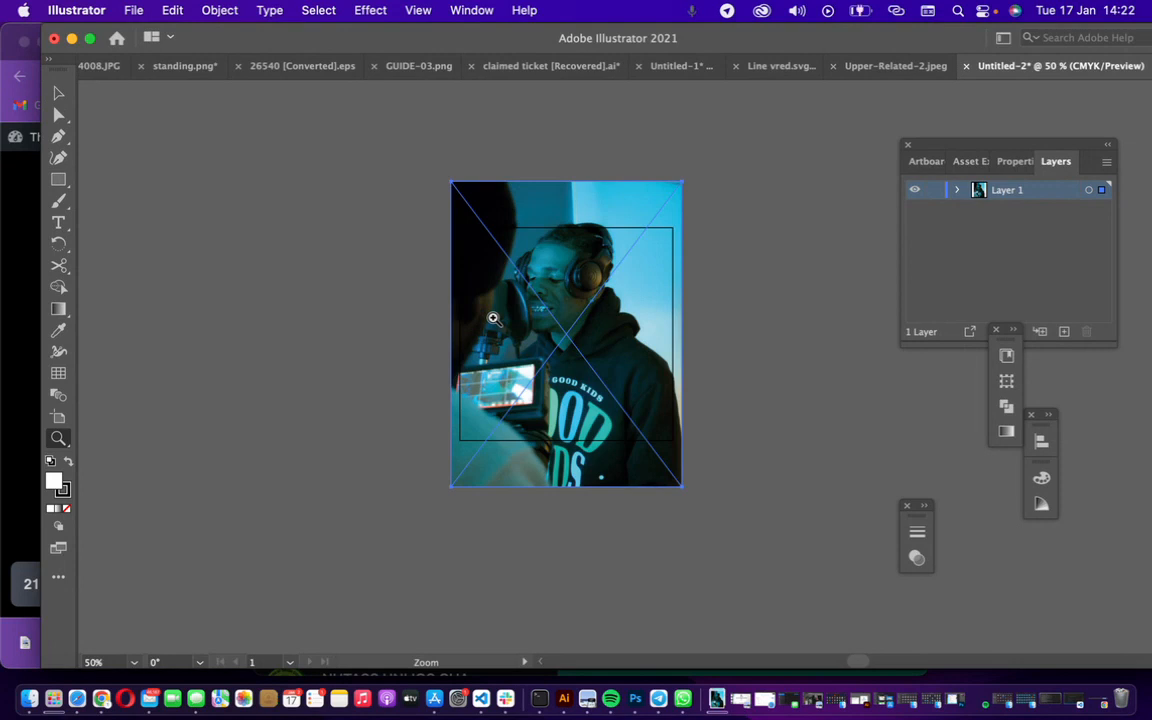
pyautogui.click(563, 347)
pyautogui.click(652, 357)
pyautogui.moveTo(652, 357); pyautogui.dragTo(550, 303)
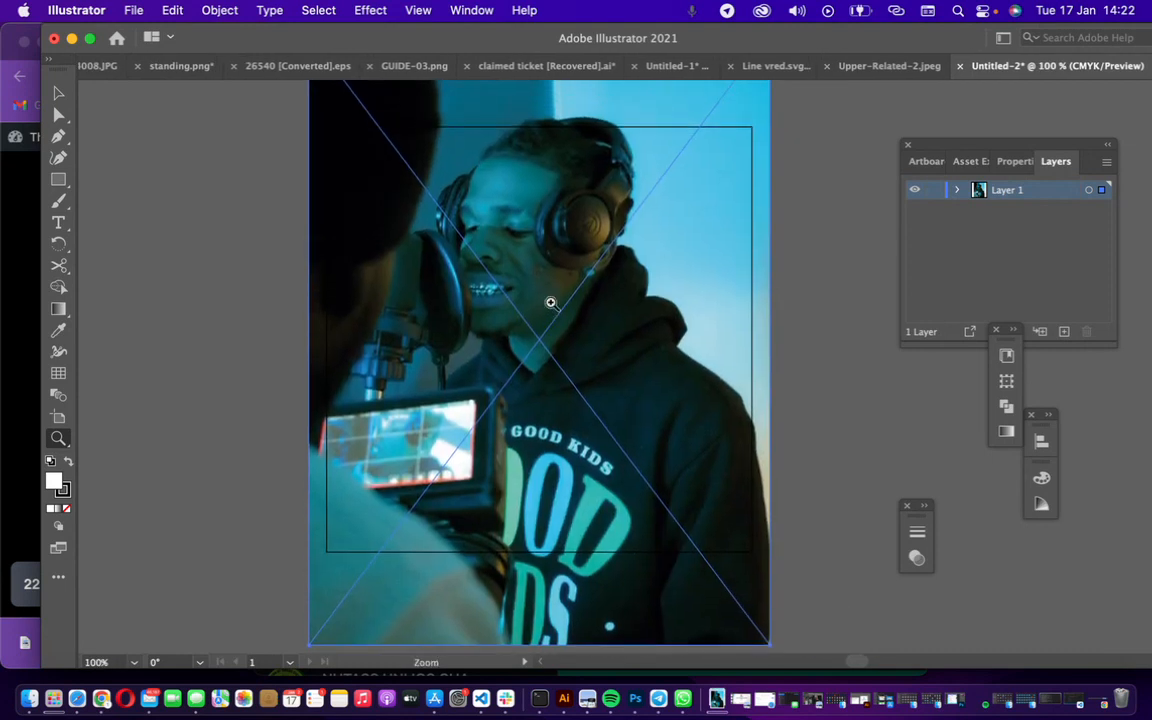
pyautogui.press('v')
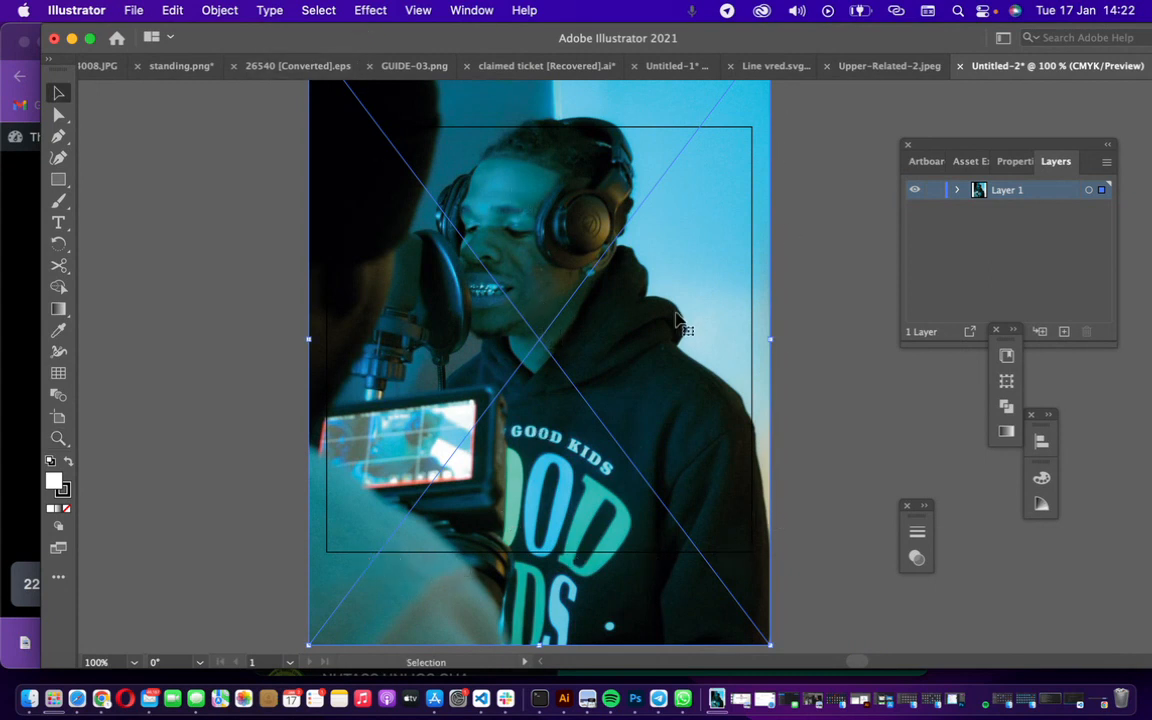
pyautogui.press('Down')
pyautogui.press('Down')
pyautogui.press('Down')
pyautogui.press('Down')
pyautogui.press('Down')
pyautogui.press('Down')
pyautogui.press('Down')
pyautogui.press('Down')
pyautogui.press('Down')
pyautogui.press('Down')
pyautogui.press('Down')
pyautogui.press('Down')
pyautogui.press('Down')
pyautogui.press('Down')
pyautogui.press('Down')
pyautogui.press('Down')
pyautogui.press('Down')
pyautogui.press('Down')
pyautogui.press('Down')
pyautogui.press('Down')
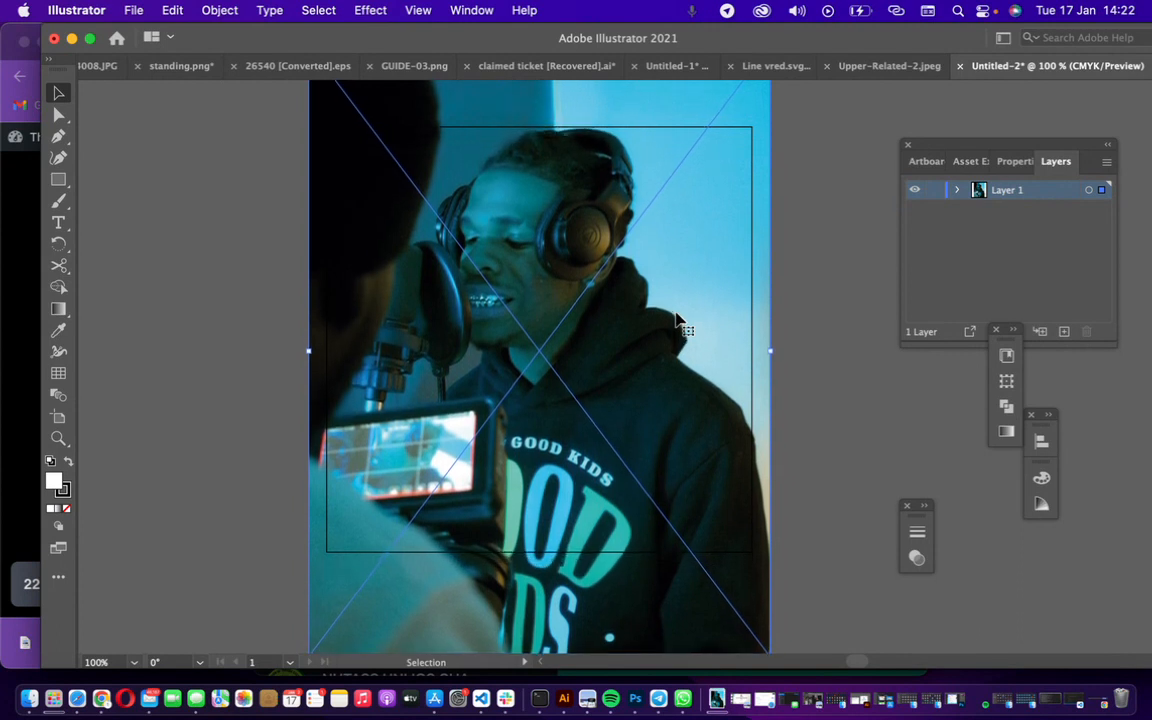
pyautogui.press('Down')
pyautogui.press('Down')
pyautogui.press('Down')
pyautogui.press('Down')
pyautogui.press('Down')
pyautogui.press('Down')
pyautogui.press('Down')
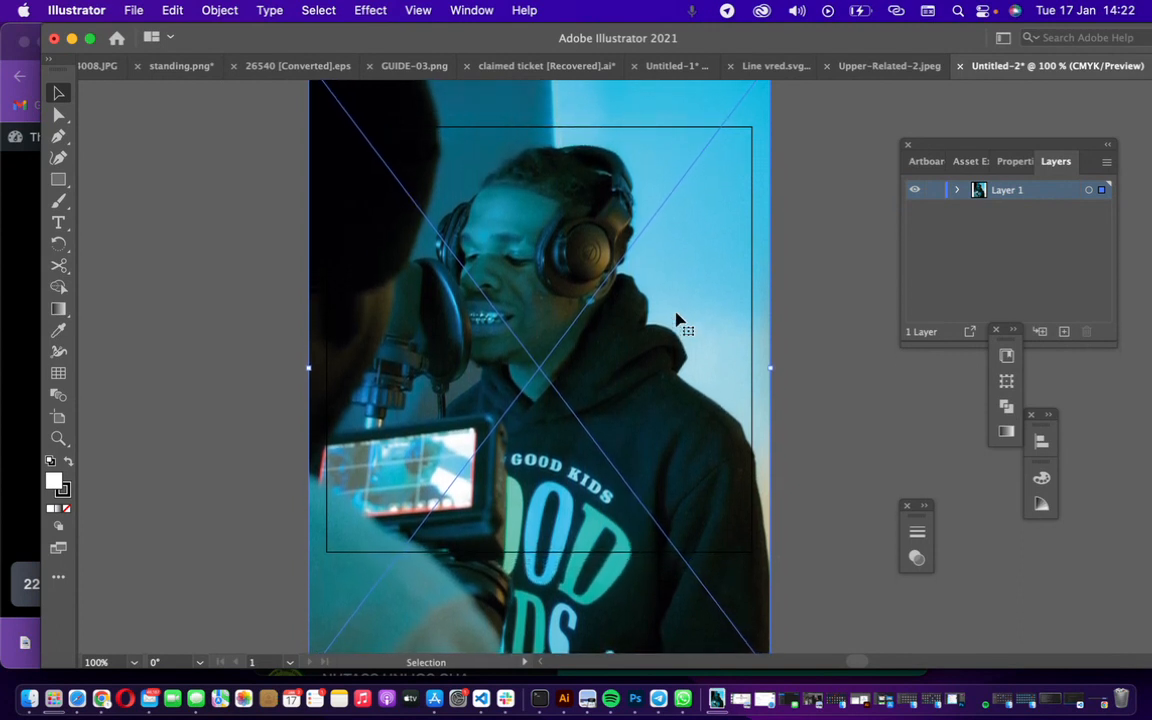
pyautogui.press('Up')
pyautogui.press('Up')
pyautogui.press('Up')
pyautogui.press('Up')
pyautogui.press('Up')
pyautogui.press('Up')
pyautogui.press('Up')
pyautogui.press('Up')
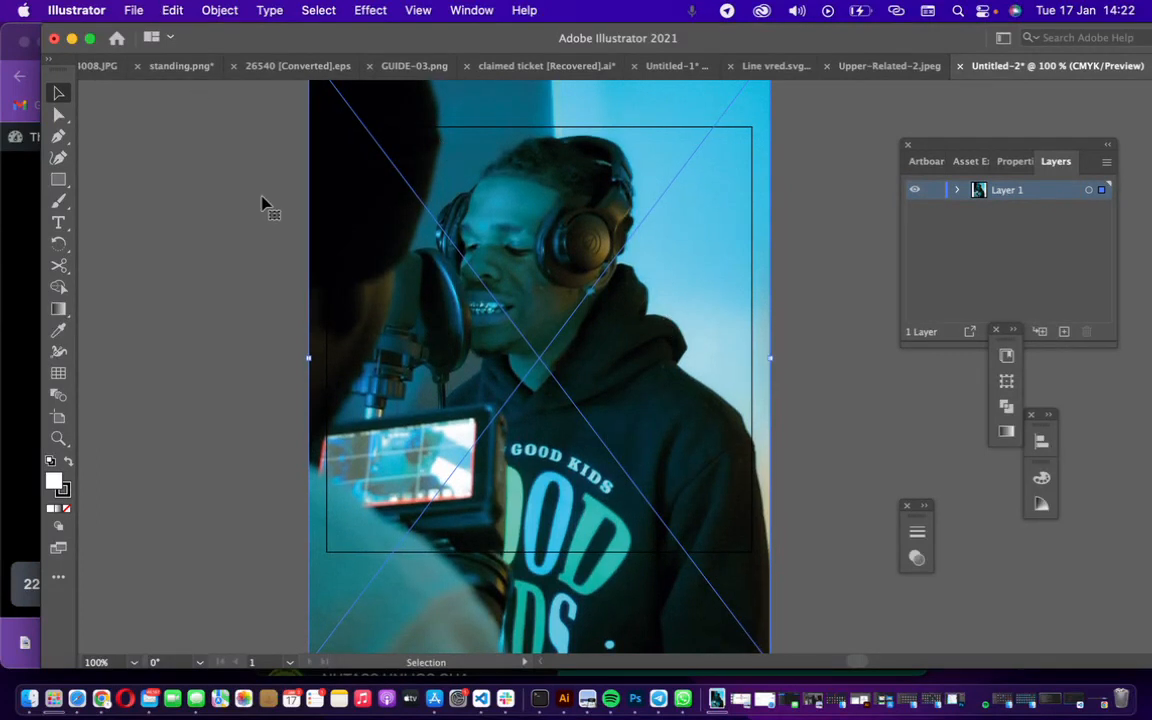
# - Set up an export of the document to Downloads in PNG format, using artboards with range 1
pyautogui.click(133, 9)
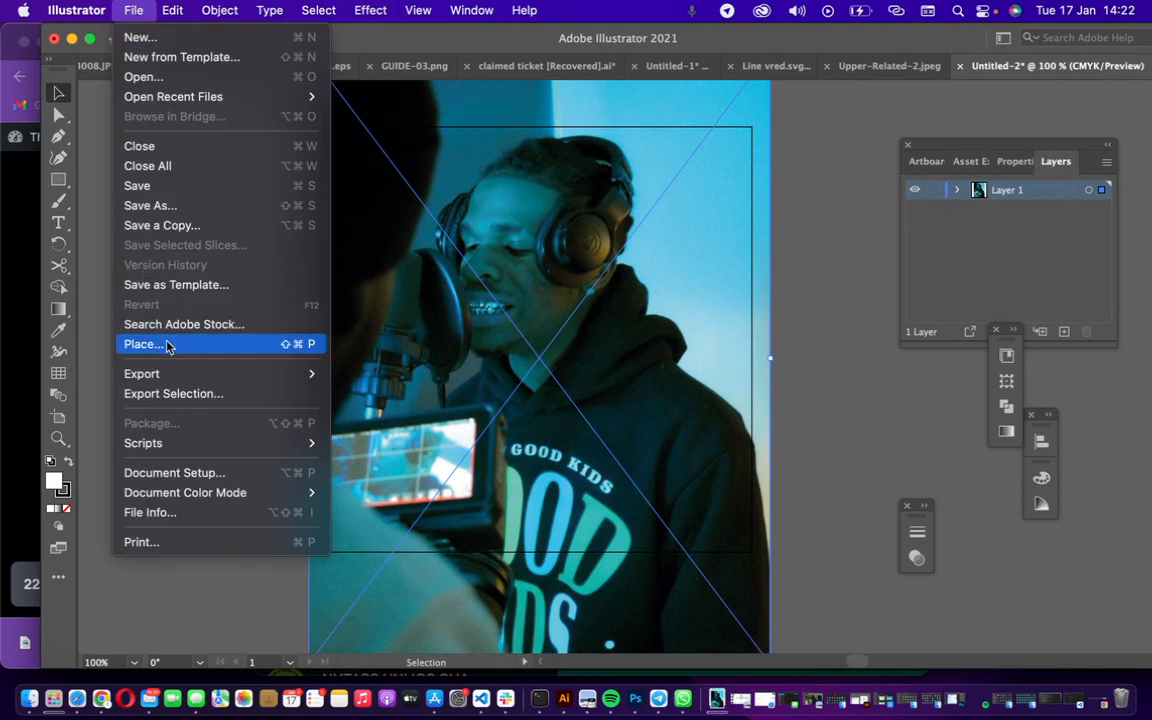
pyautogui.moveTo(285, 373)
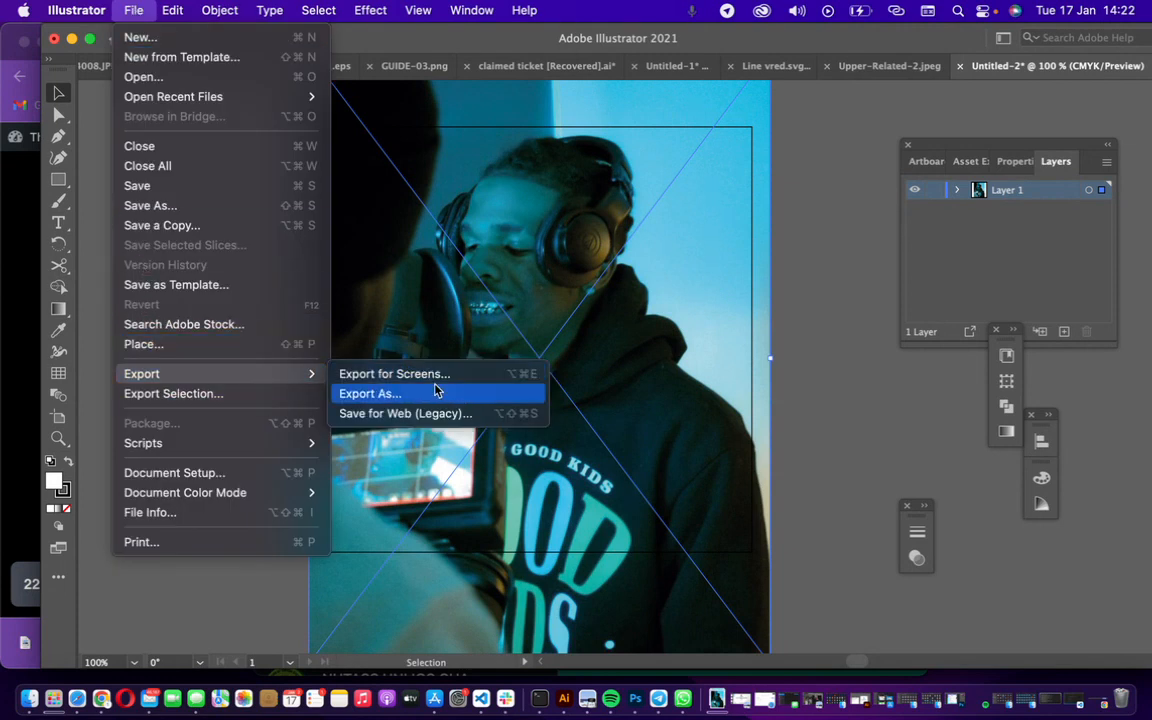
pyautogui.click(436, 392)
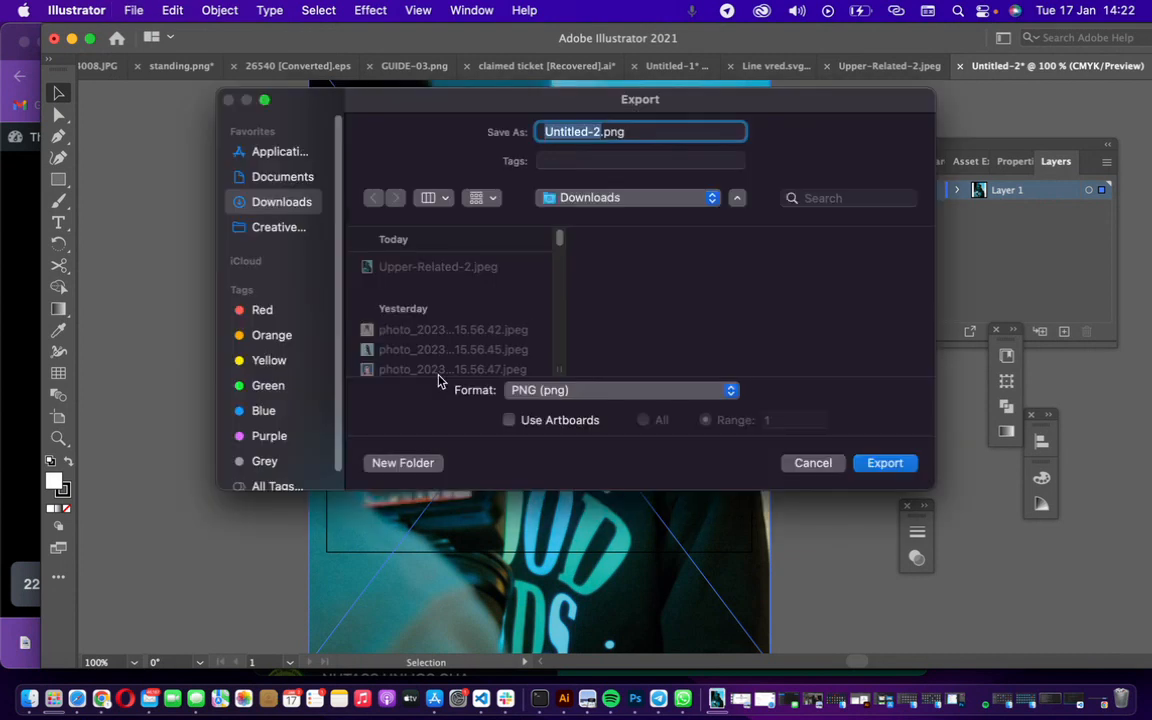
pyautogui.click(509, 420)
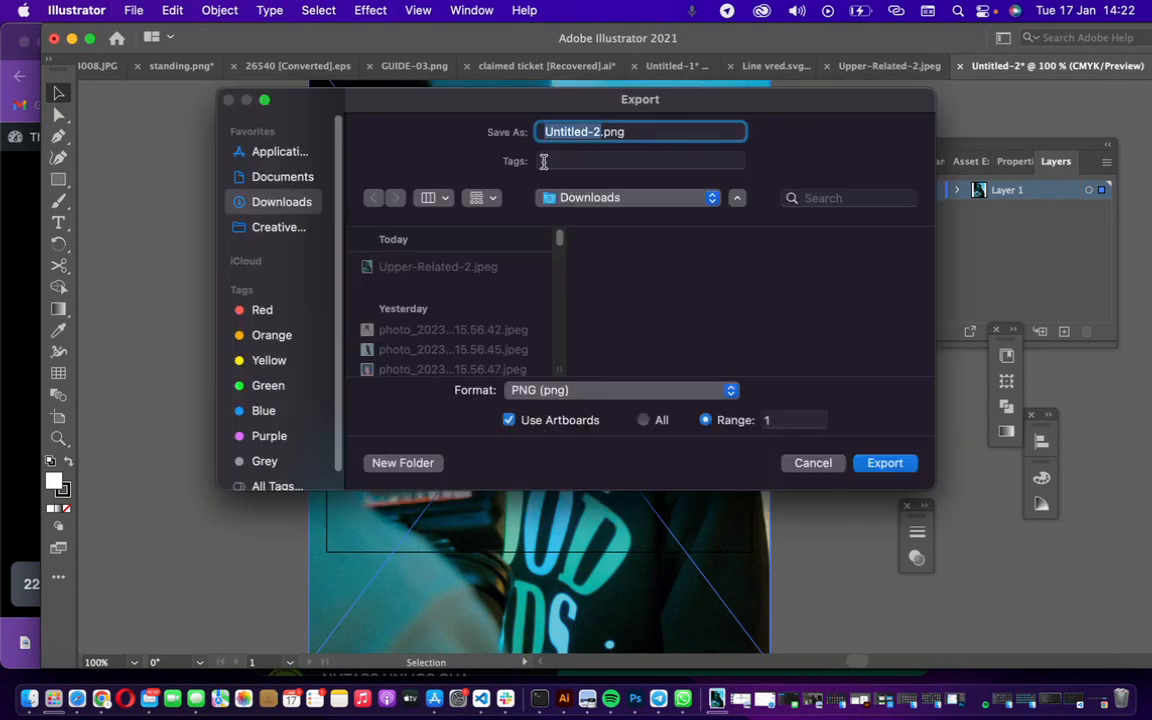
# - Name the export "artite name" and export the PNG at High (300 ppi) with a transparent background
pyautogui.write('imahe')
pyautogui.press('BackSpace')
pyautogui.press('BackSpace')
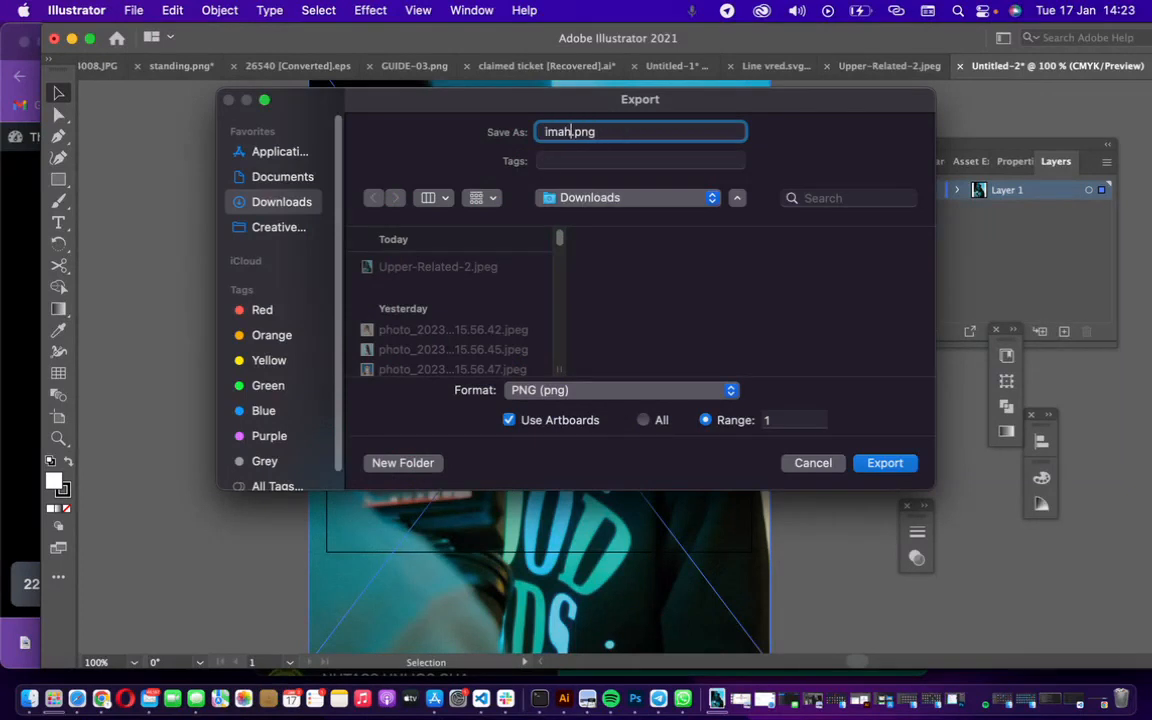
pyautogui.write('g')
pyautogui.press('BackSpace')
pyautogui.press('BackSpace')
pyautogui.press('BackSpace')
pyautogui.press('BackSpace')
pyautogui.write('artite na.pn')
pyautogui.press('BackSpace')
pyautogui.press('BackSpace')
pyautogui.write('name')
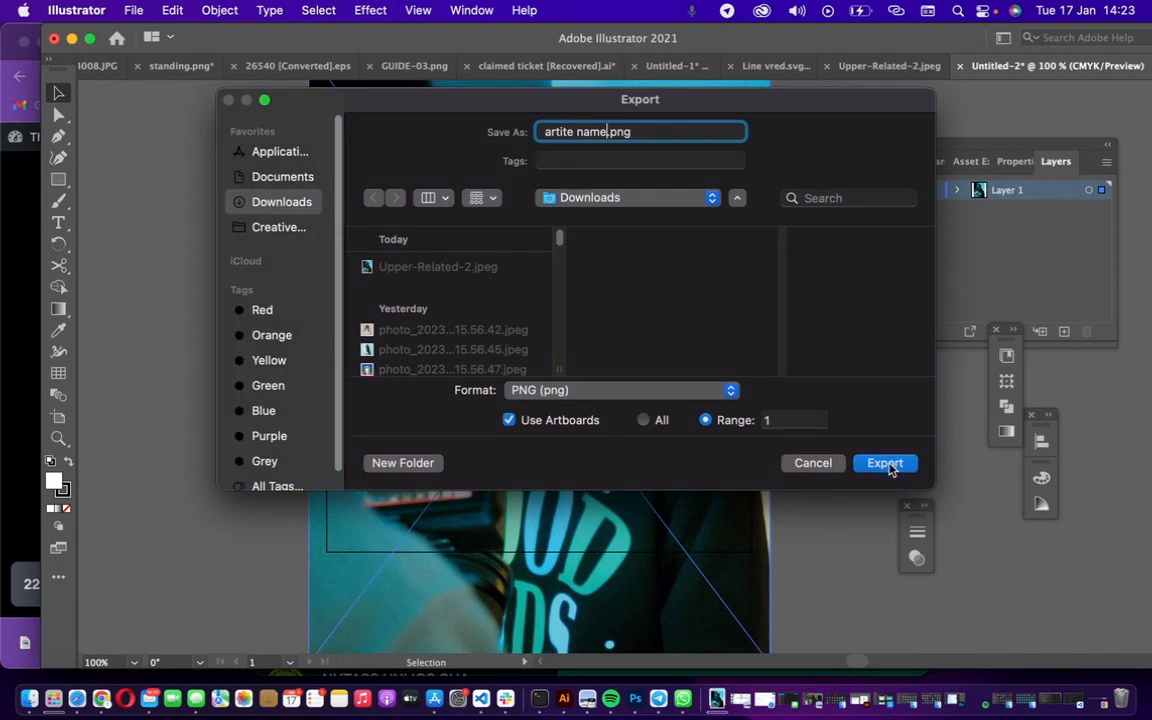
pyautogui.click(885, 463)
pyautogui.click(769, 637)
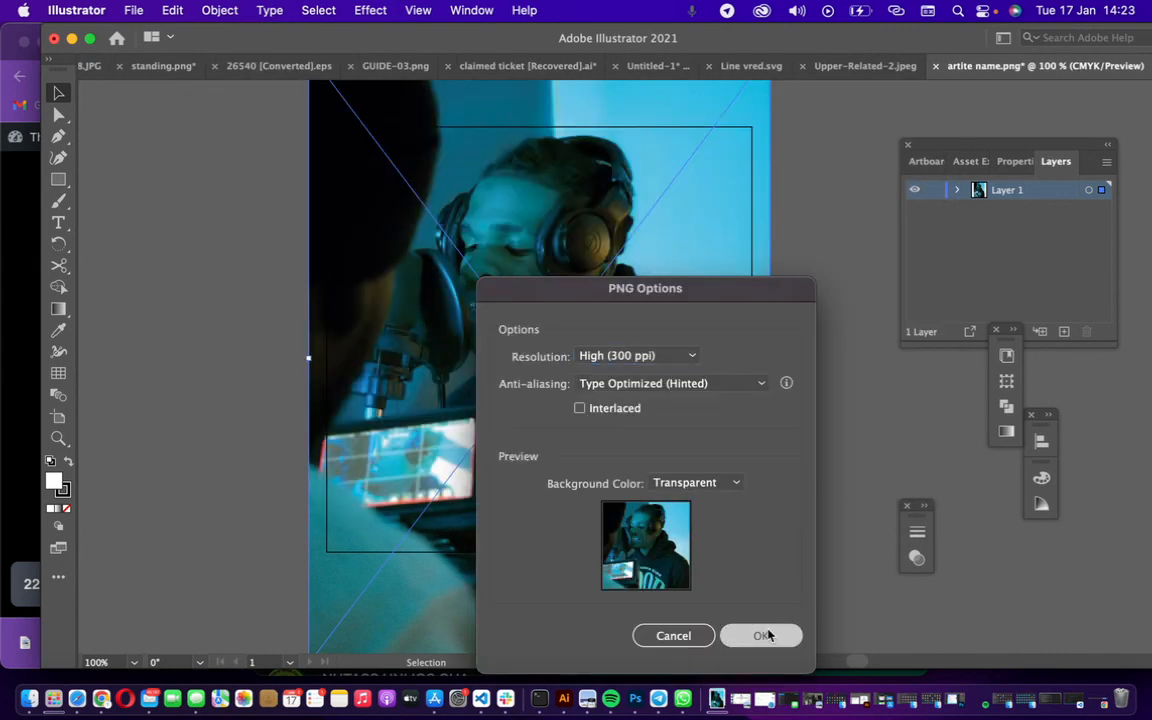
# - Check the Downloads folder in Finder for the exported image, and switch back to Chrome
pyautogui.click(29, 699)
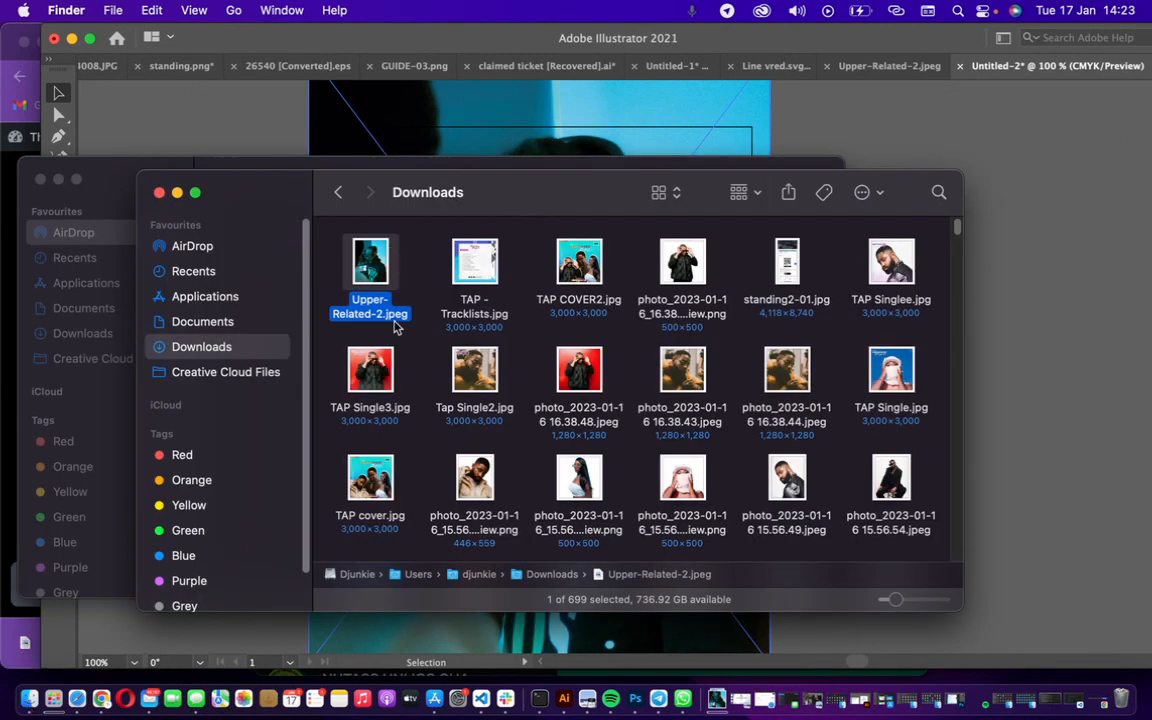
pyautogui.click(103, 700)
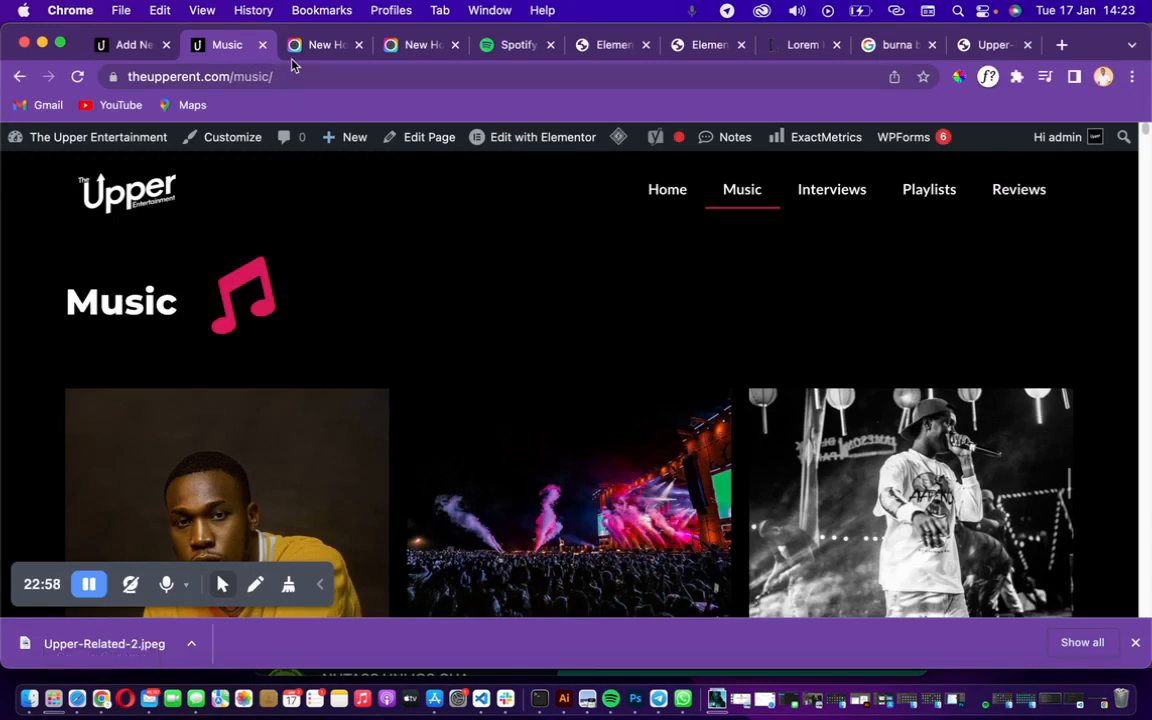
# - Upload artite-name-01.png from Finder, set it as the post's featured image, and update the post
pyautogui.click(132, 45)
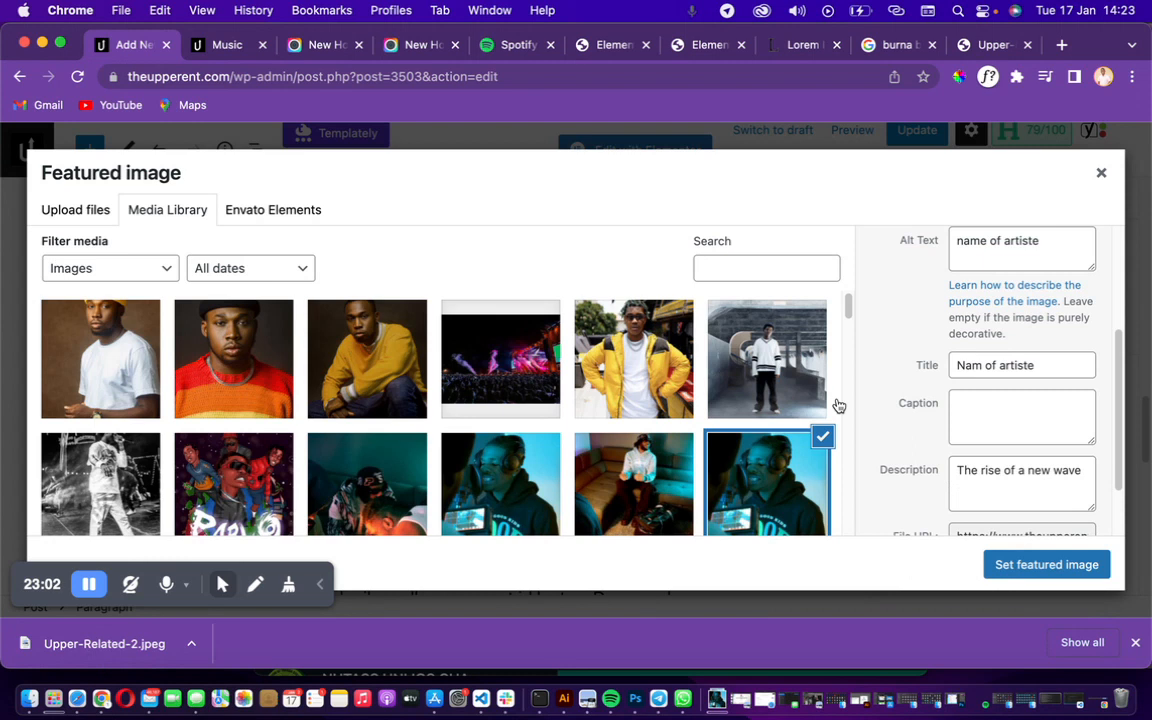
pyautogui.moveTo(1117, 340); pyautogui.dragTo(1118, 248)
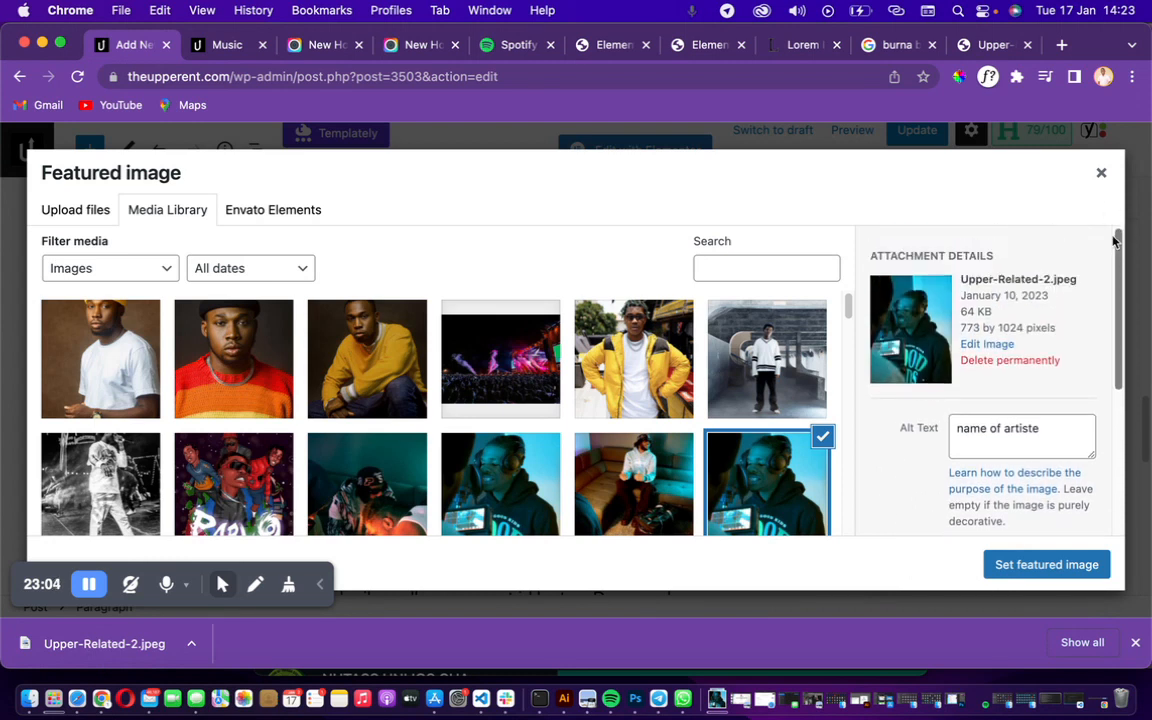
pyautogui.click(88, 216)
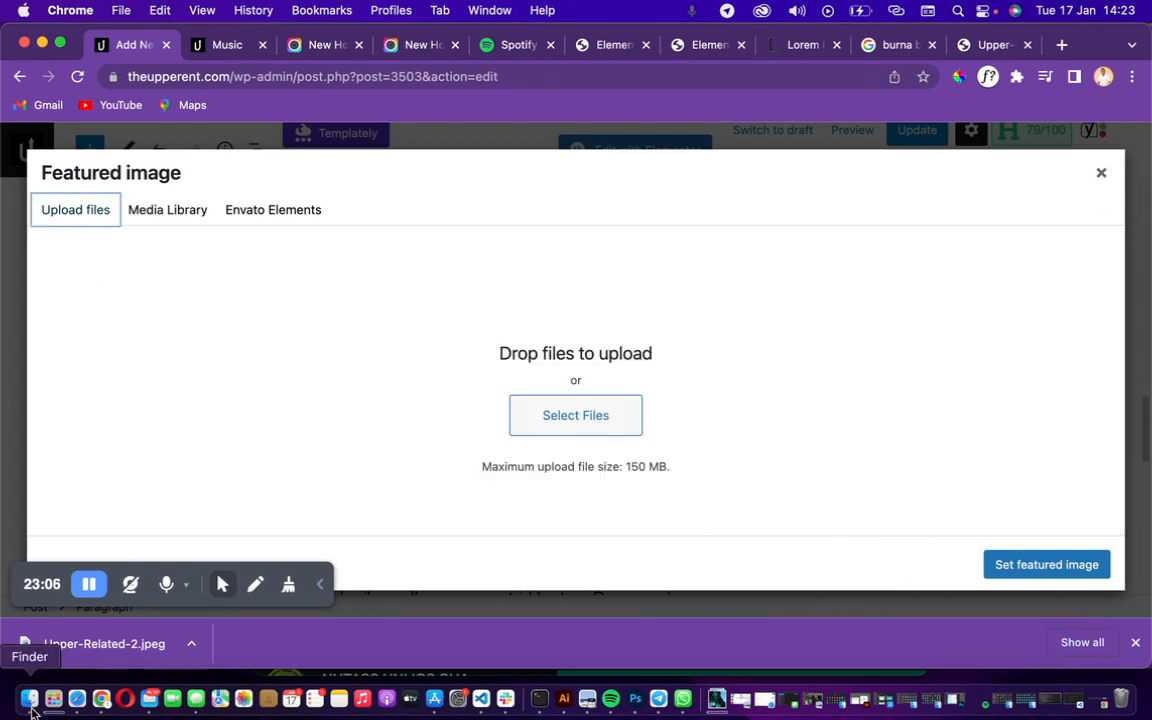
pyautogui.click(32, 697)
pyautogui.moveTo(373, 270); pyautogui.dragTo(851, 375)
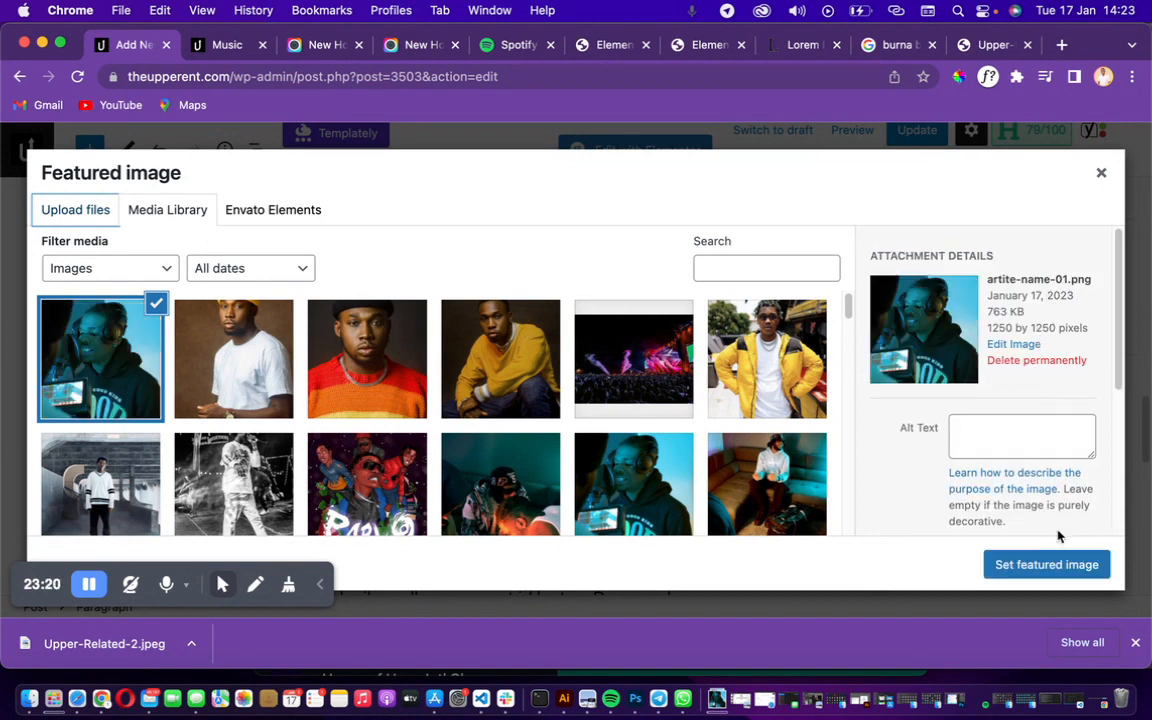
pyautogui.click(1060, 556)
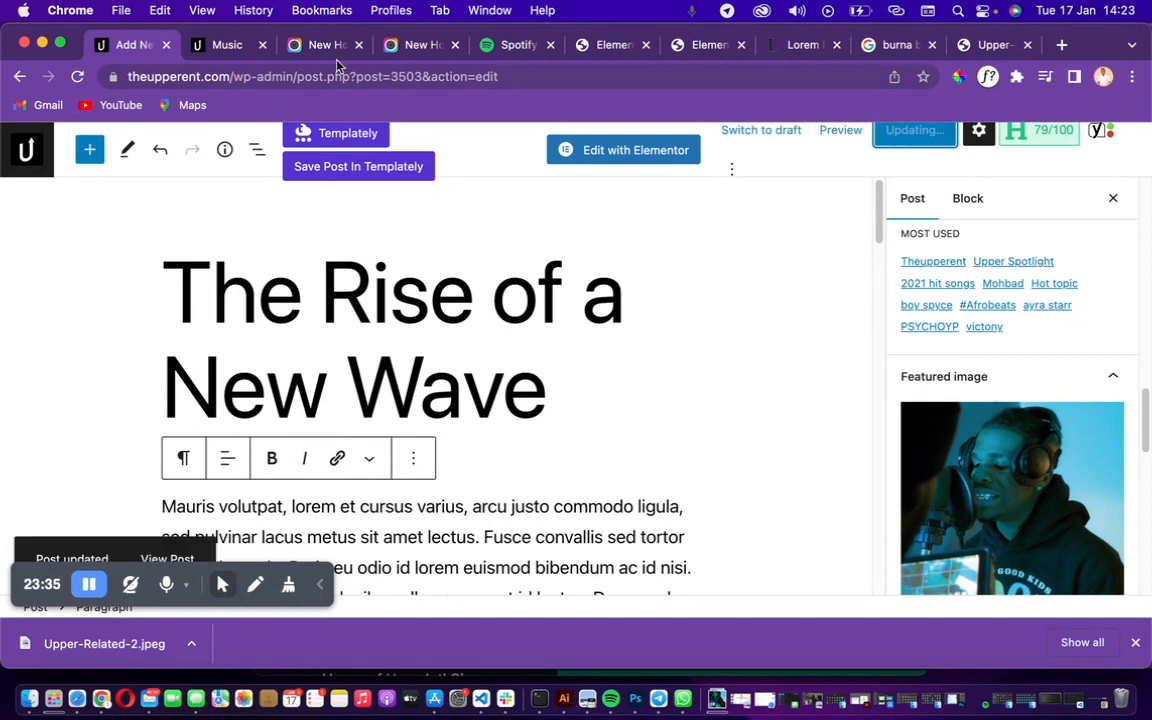
# - Go back to the site's home page, reload it, and check the post's new image under Hot Topics
pyautogui.click(225, 45)
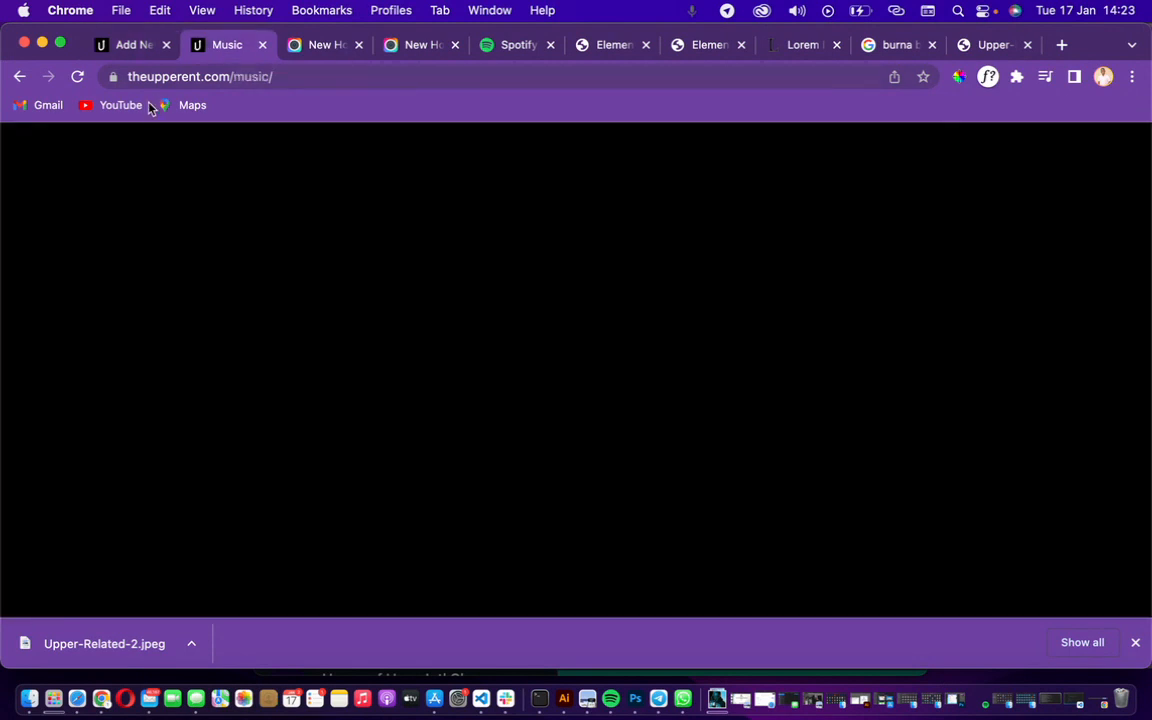
pyautogui.click(18, 78)
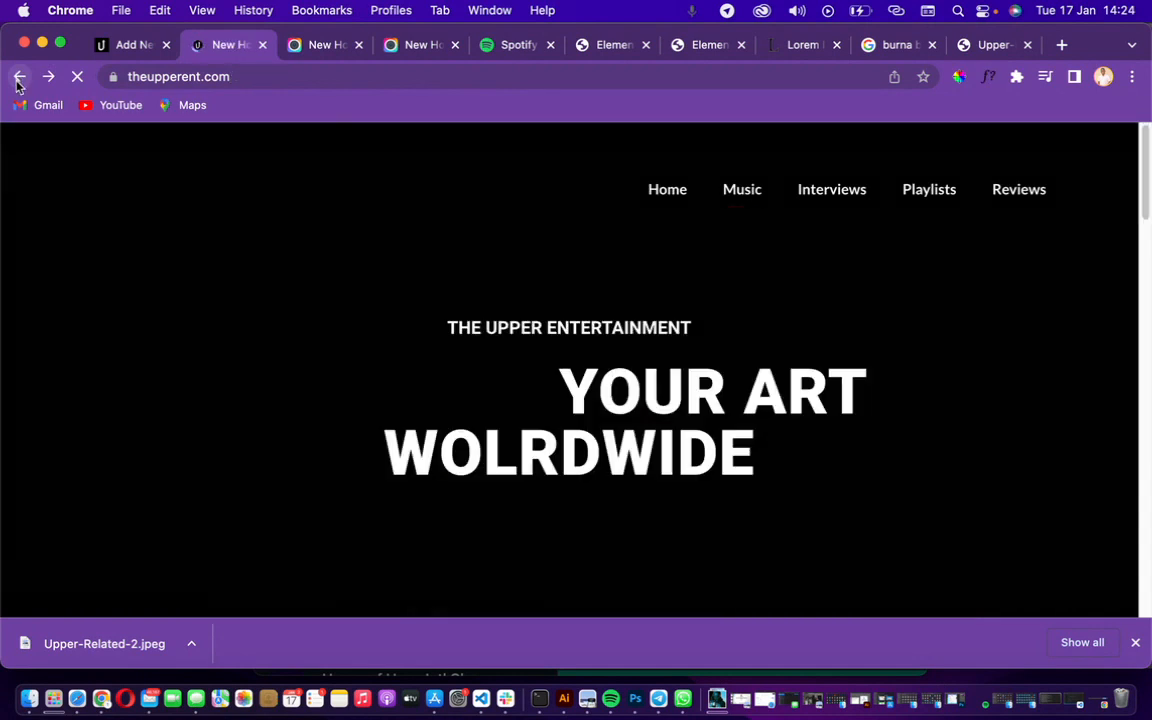
pyautogui.scroll(-5, 1145, 282)
pyautogui.moveTo(1145, 282)
pyautogui.mouseDown()
pyautogui.moveTo(1145, 368)
pyautogui.moveTo(1143, 267)
pyautogui.mouseUp()
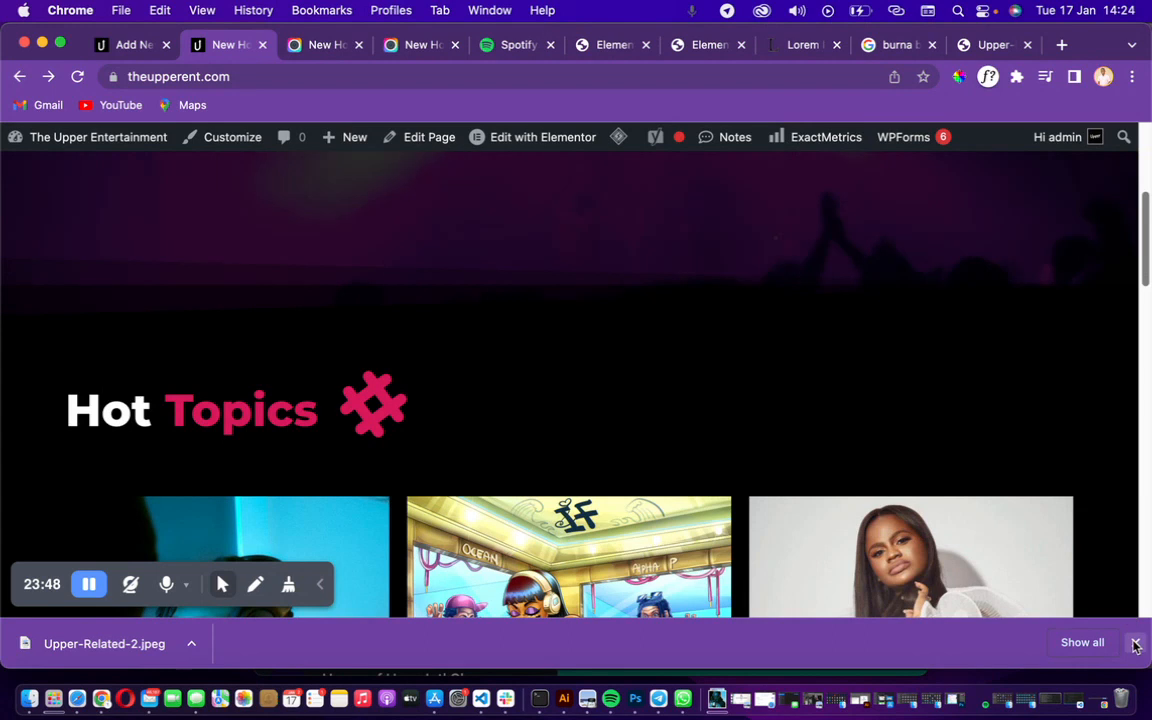
pyautogui.click(1135, 645)
pyautogui.moveTo(1144, 224); pyautogui.dragTo(1146, 324)
pyautogui.press('super+r')
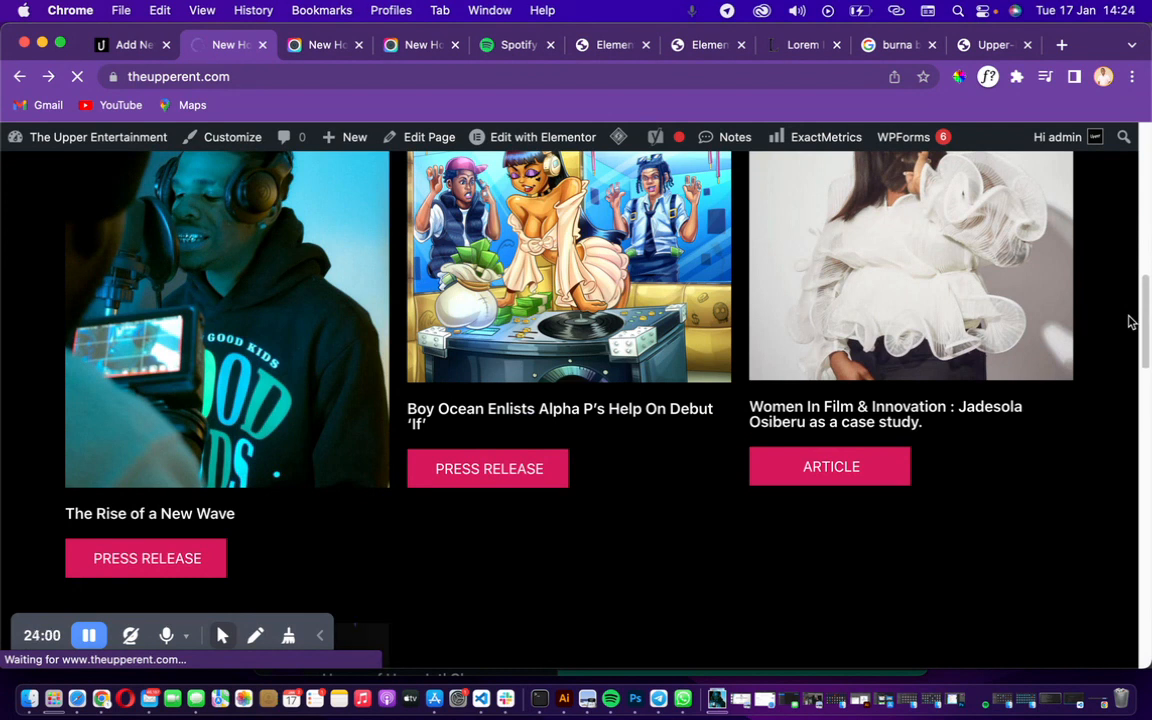
pyautogui.scroll(-3, 1130, 320)
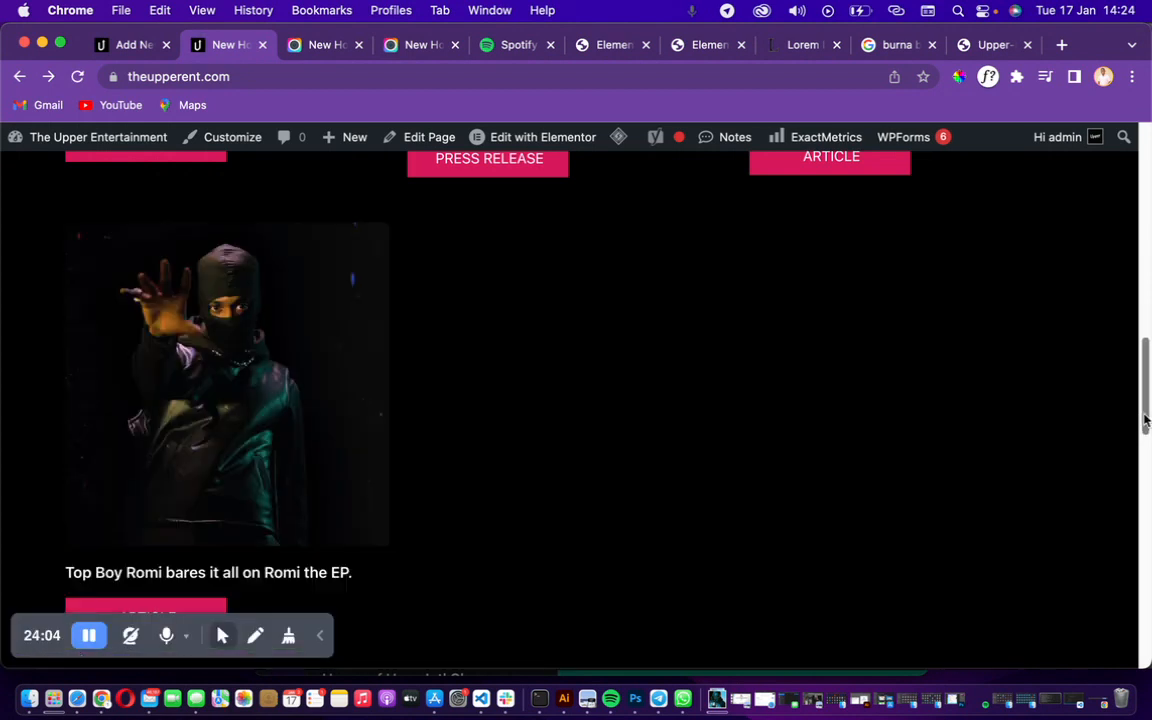
pyautogui.moveTo(1148, 405); pyautogui.dragTo(1145, 325)
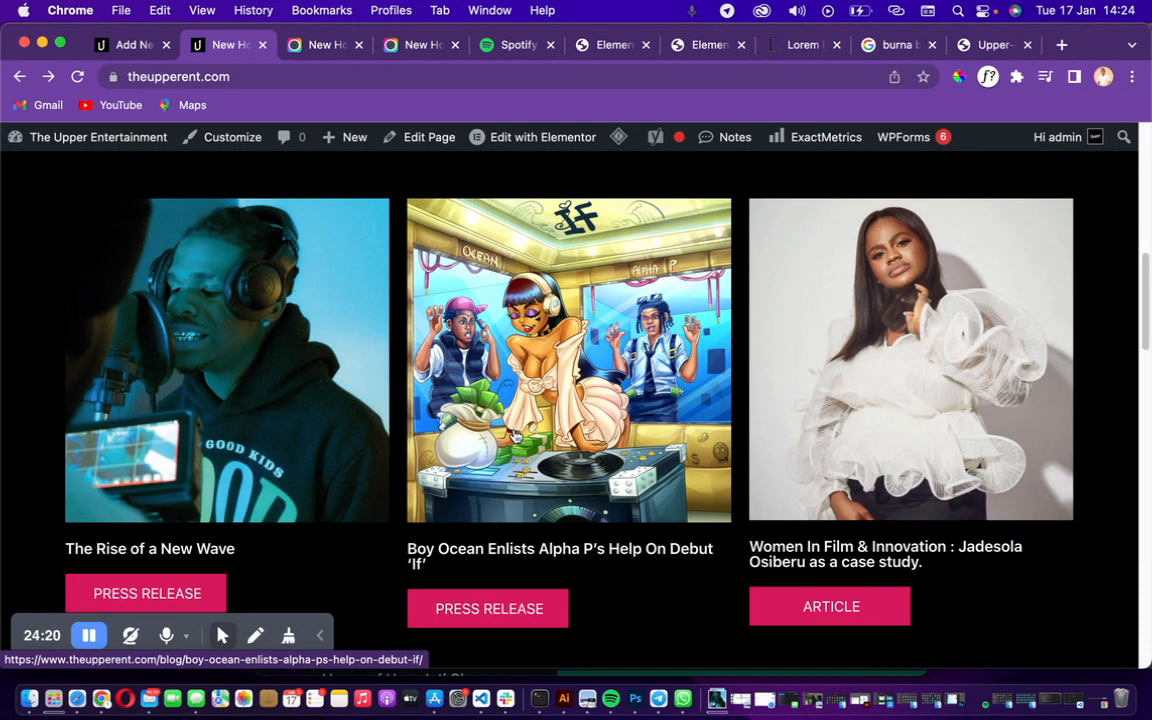
# - Look over the home page from the hero banner down to the Music section
pyautogui.moveTo(1147, 308); pyautogui.dragTo(1141, 183)
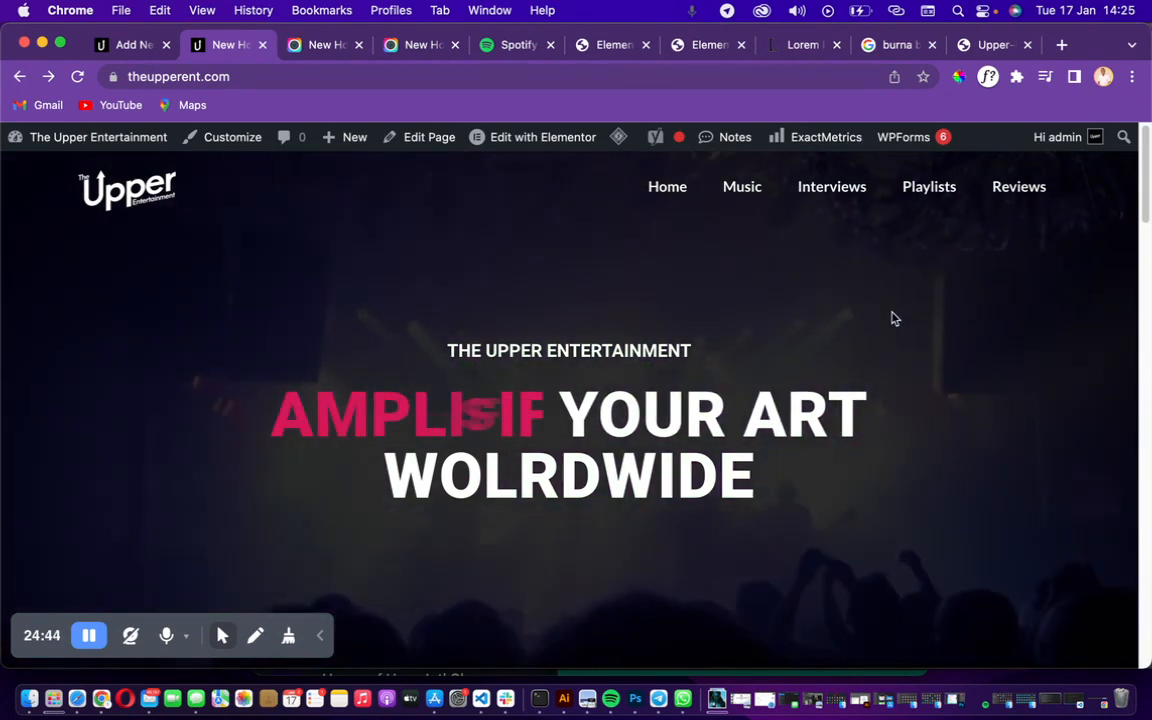
pyautogui.moveTo(1147, 193); pyautogui.dragTo(1100, 210)
pyautogui.rightClick(1098, 206)
pyautogui.click(545, 492)
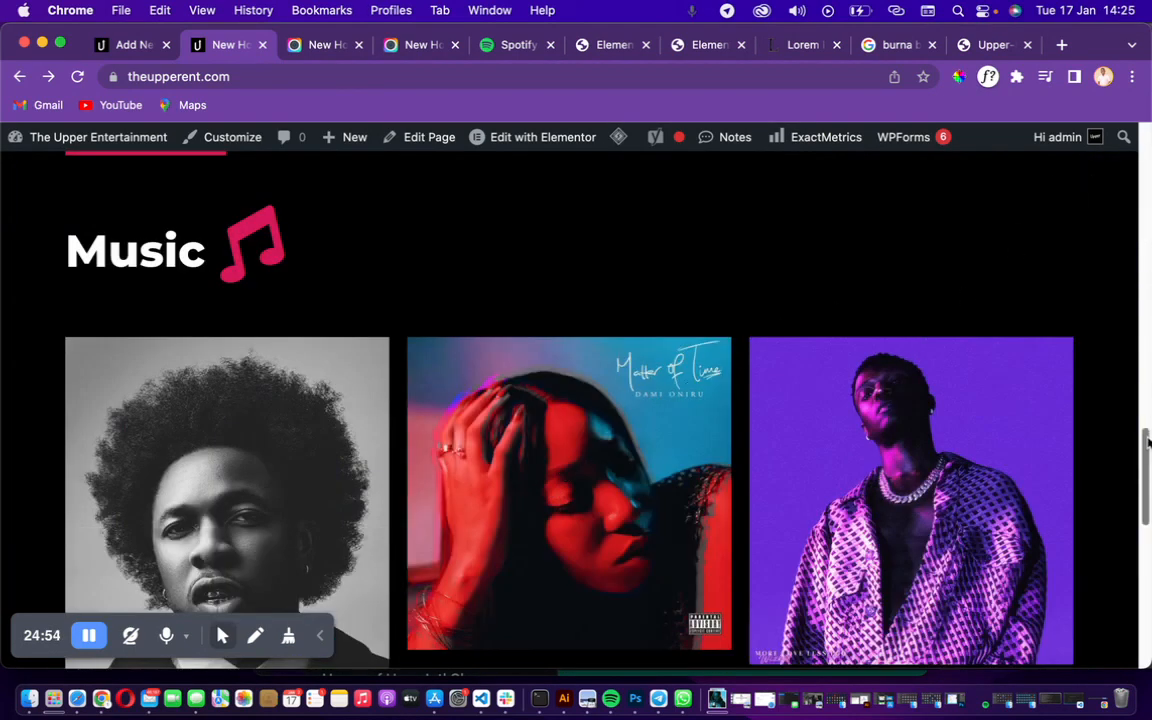
pyautogui.moveTo(1139, 450); pyautogui.dragTo(1098, 193)
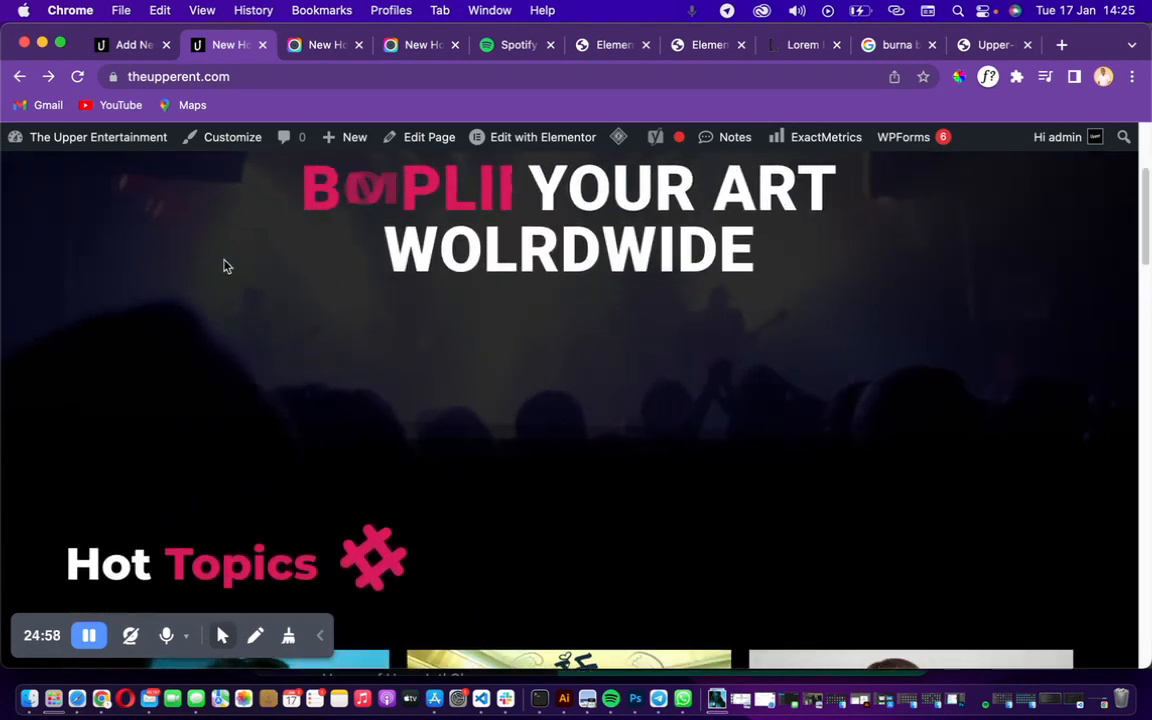
# - Return to the post editor and review the post's summary, categories, tags, featured image and excerpt settings
pyautogui.click(124, 44)
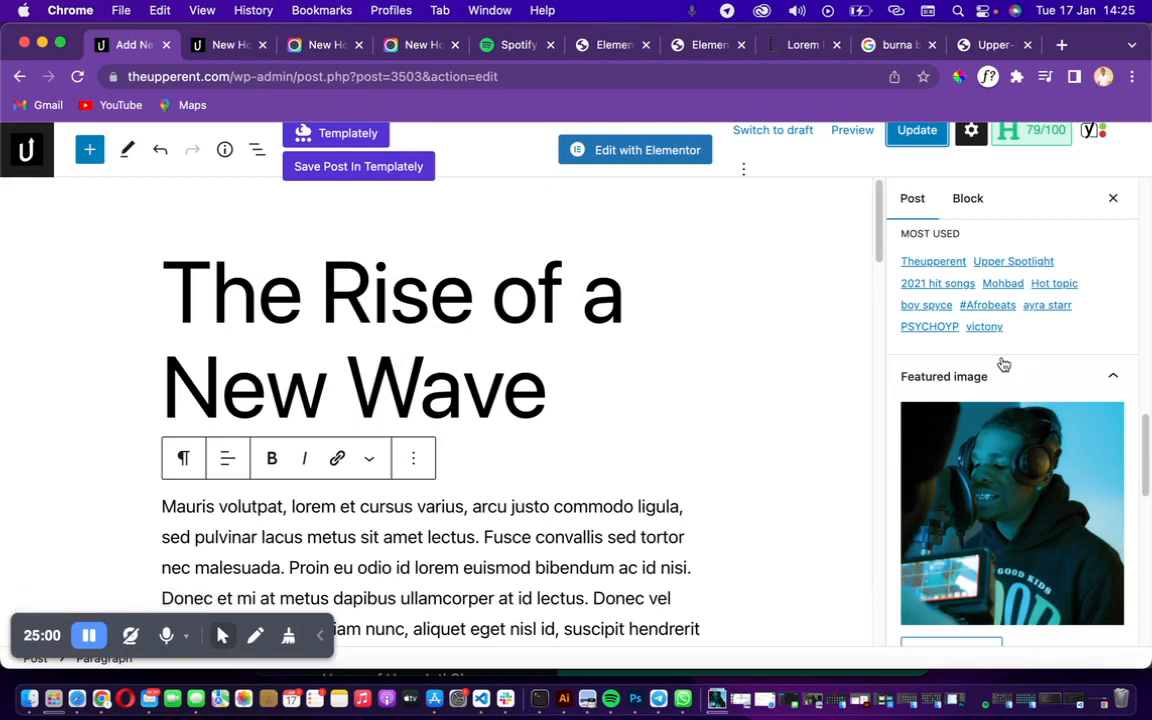
pyautogui.moveTo(1146, 432); pyautogui.dragTo(1125, 195)
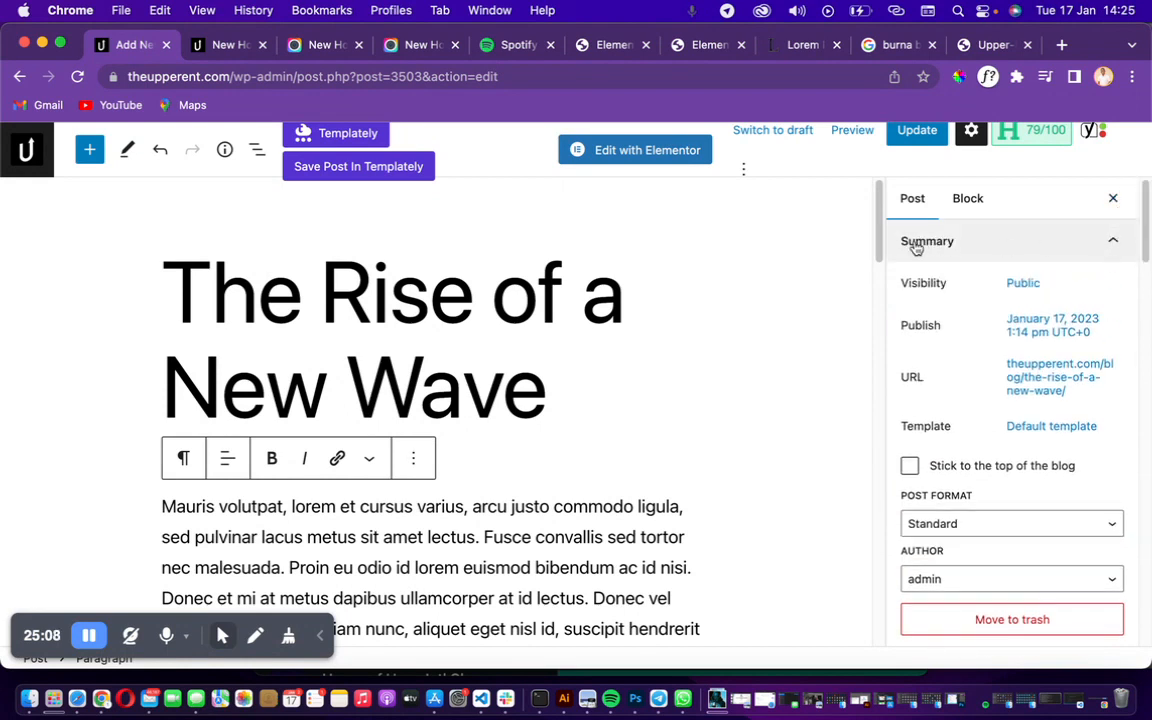
pyautogui.moveTo(880, 246)
pyautogui.mouseDown()
pyautogui.moveTo(884, 347)
pyautogui.moveTo(886, 253)
pyautogui.mouseUp()
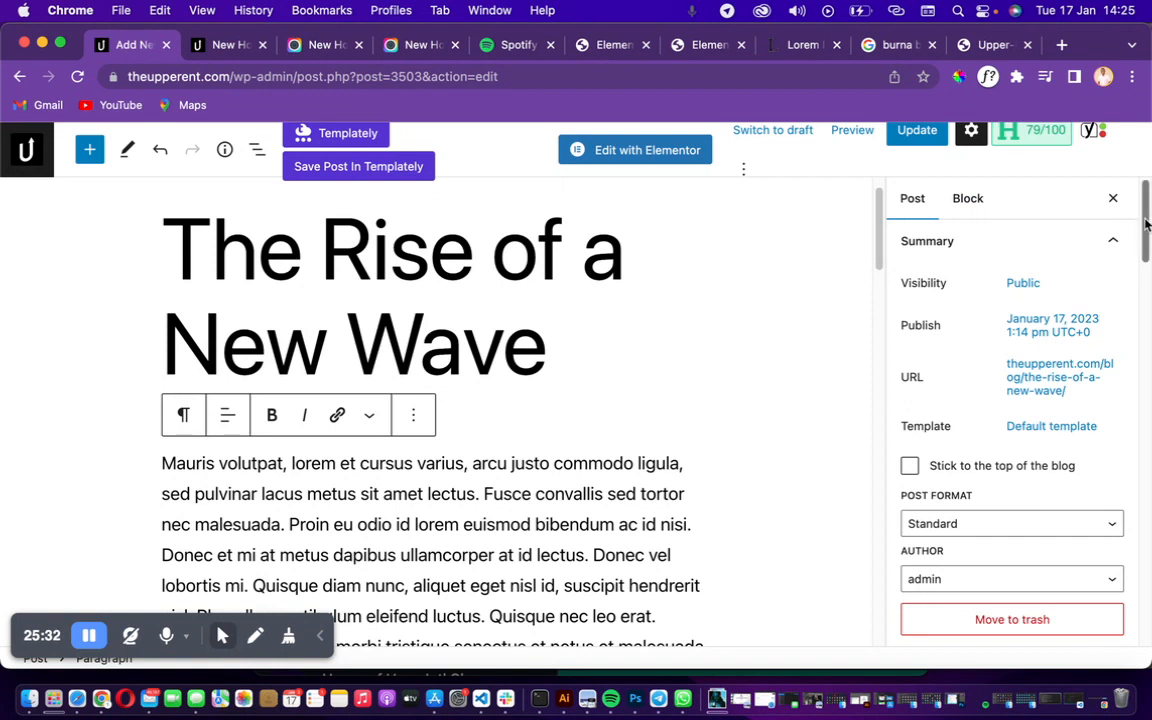
pyautogui.scroll(-4, 1146, 225)
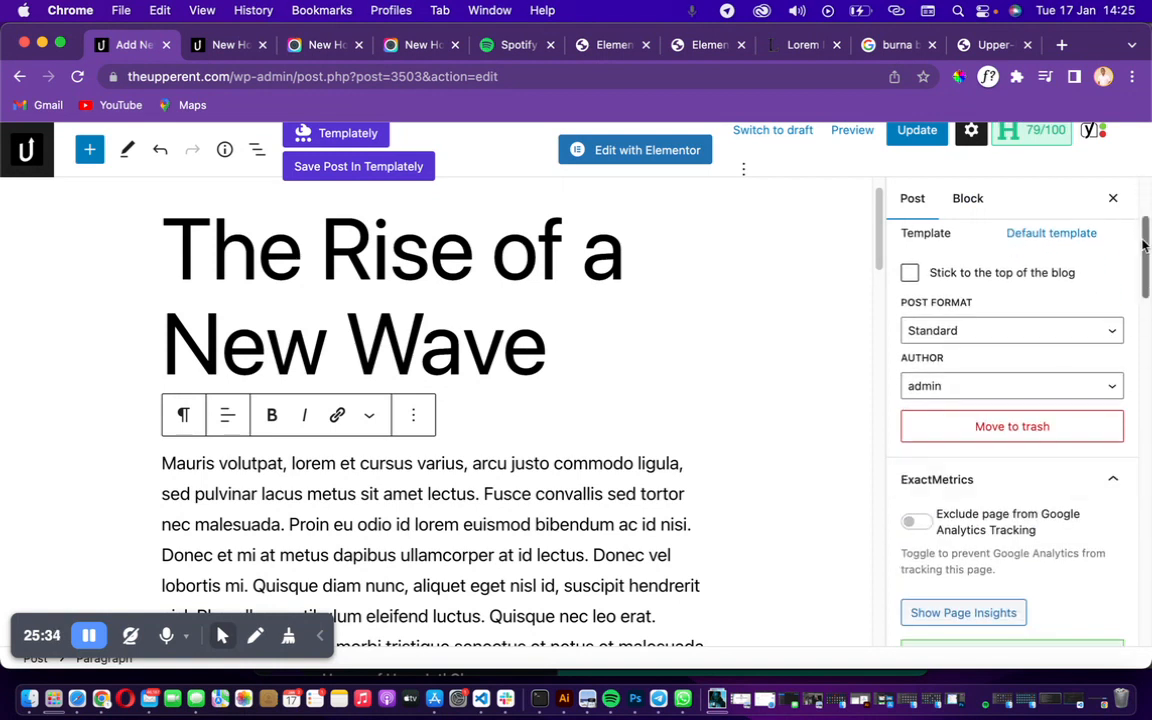
pyautogui.scroll(-10, 1146, 245)
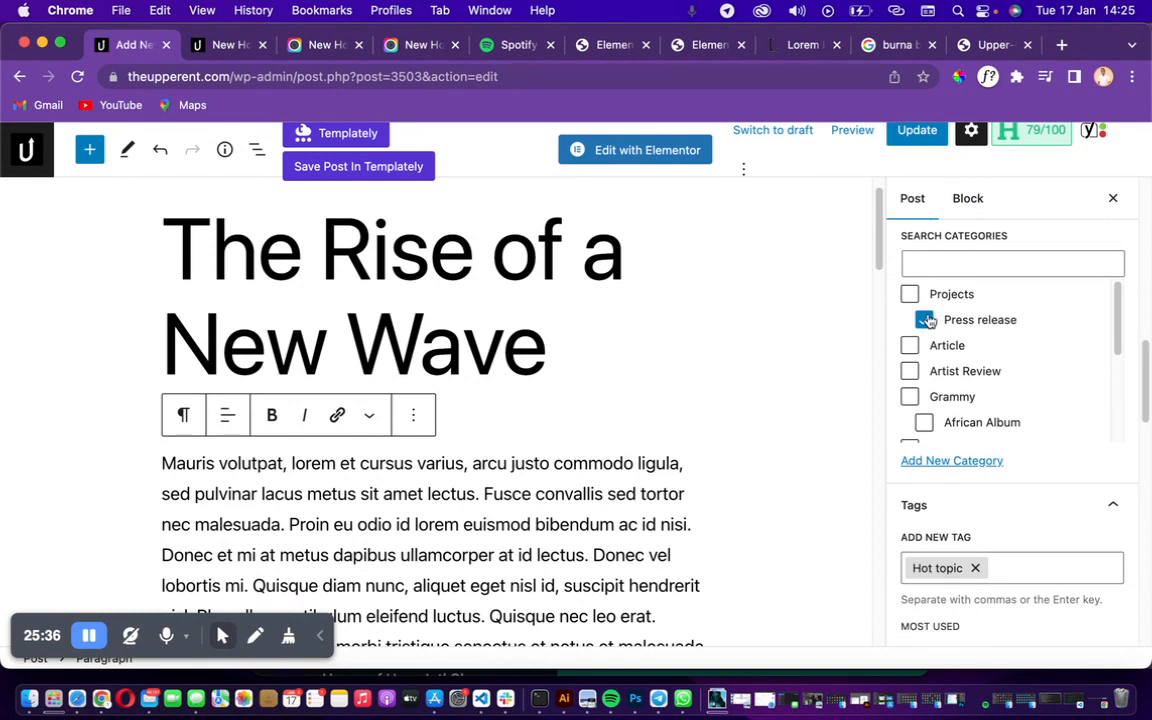
pyautogui.scroll(-10, 1137, 464)
pyautogui.moveTo(1137, 463)
pyautogui.mouseDown()
pyautogui.moveTo(1136, 488)
pyautogui.moveTo(1135, 474)
pyautogui.mouseUp()
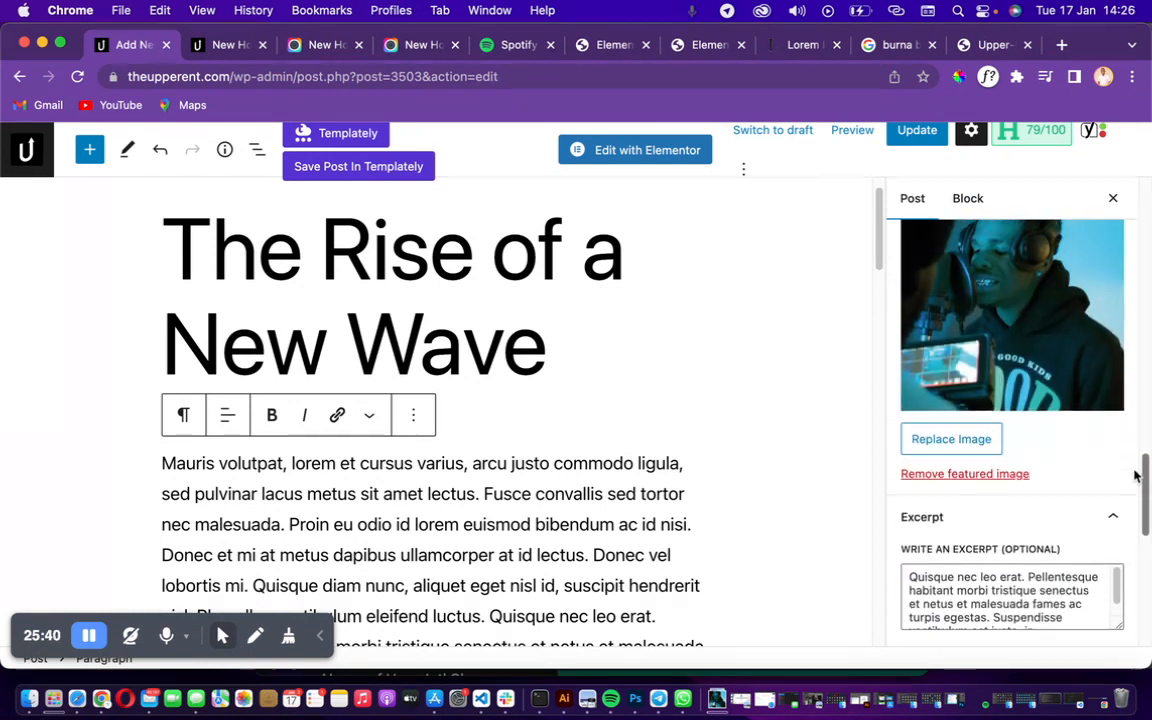
pyautogui.scroll(-2, 1139, 481)
# - Examine the Yoast SEO focus keyphrase and Google preview below the post body, and return to the title
pyautogui.scroll(-5, 702, 370)
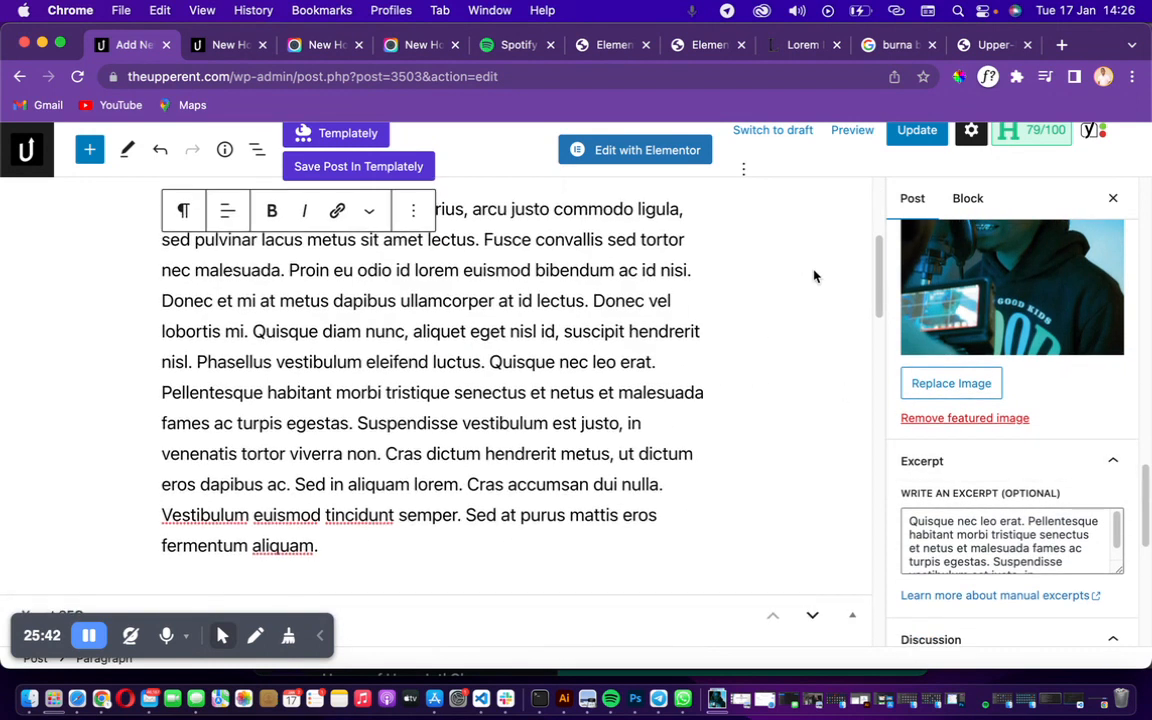
pyautogui.scroll(-5, 584, 380)
pyautogui.scroll(-4, 218, 411)
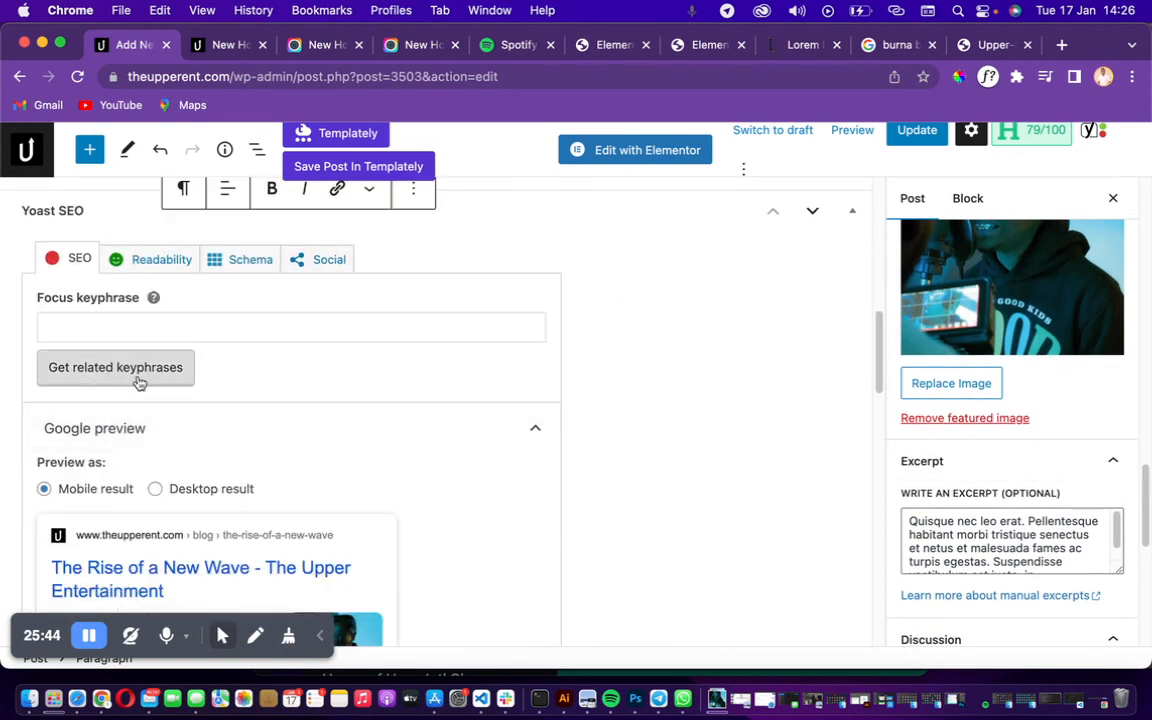
pyautogui.scroll(-1, 857, 340)
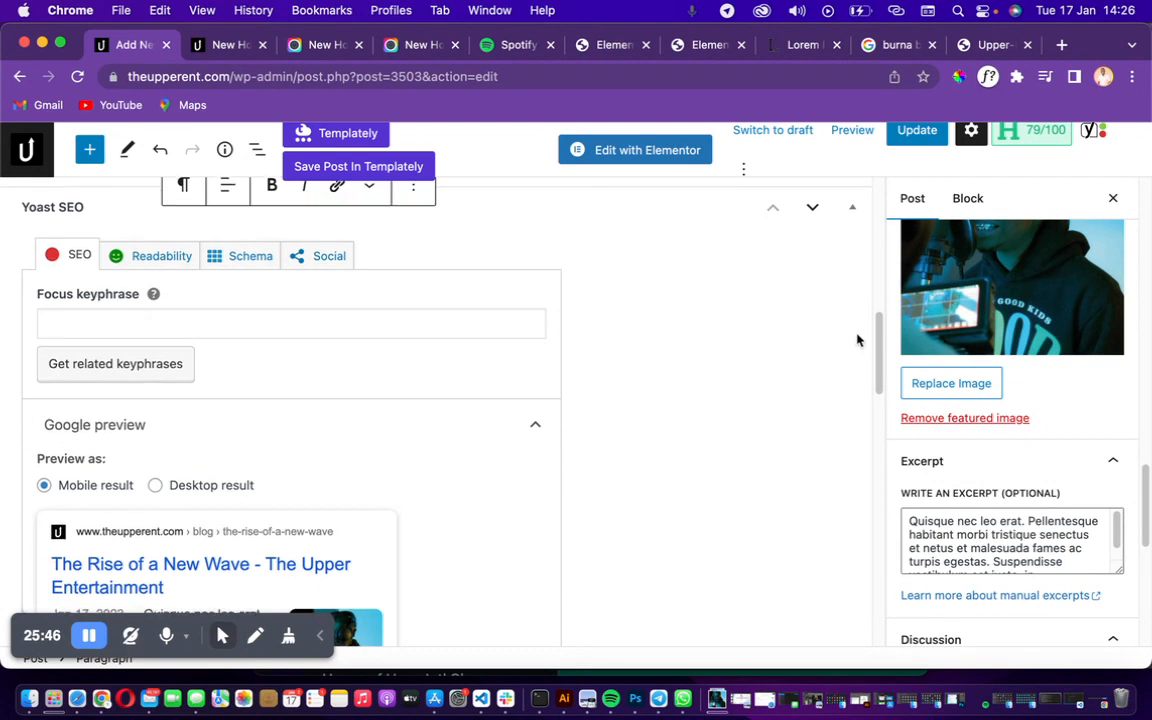
pyautogui.scroll(-5, 866, 385)
pyautogui.moveTo(869, 397); pyautogui.dragTo(849, 224)
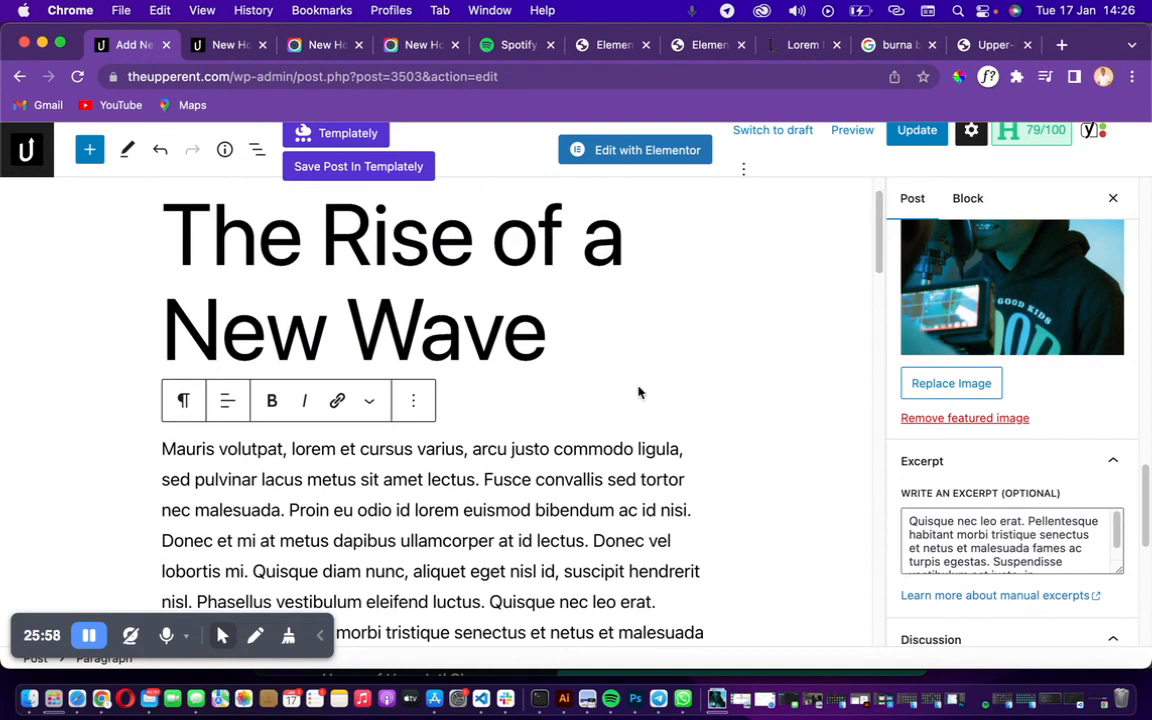
# - Highlight "justo commodo" in the body paragraph and compare it with the Google preview in Yoast SEO
pyautogui.moveTo(512, 449); pyautogui.dragTo(634, 451)
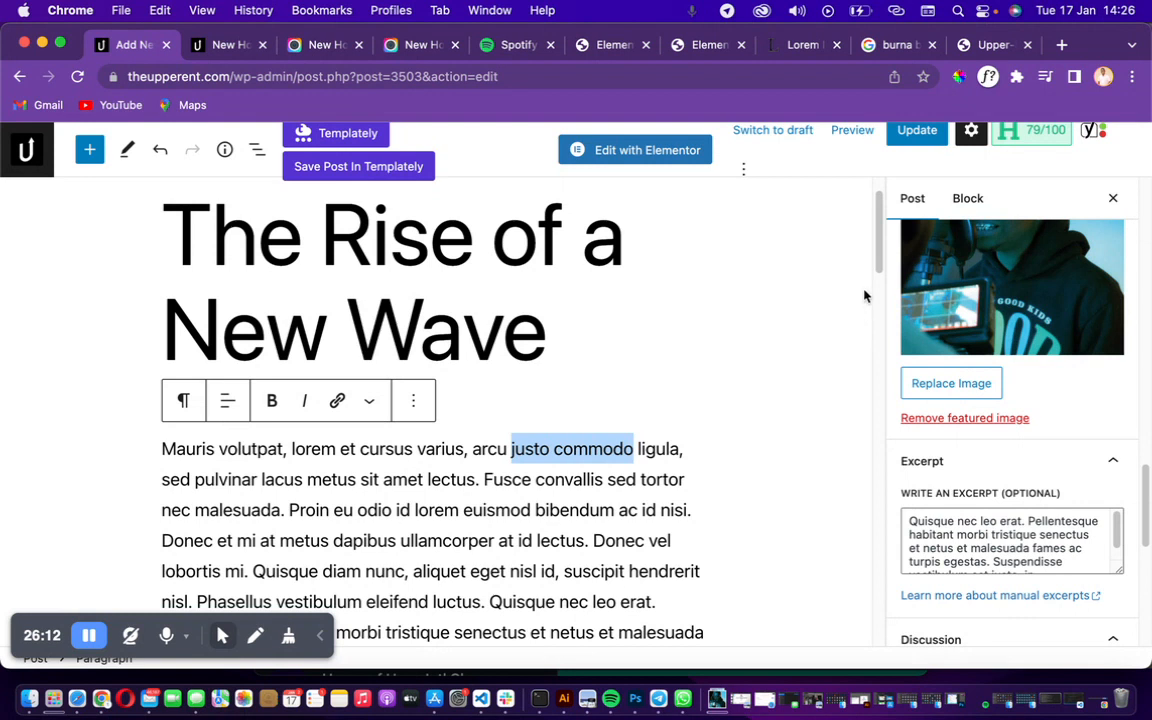
pyautogui.scroll(-1, 878, 291)
pyautogui.moveTo(878, 291); pyautogui.dragTo(878, 407)
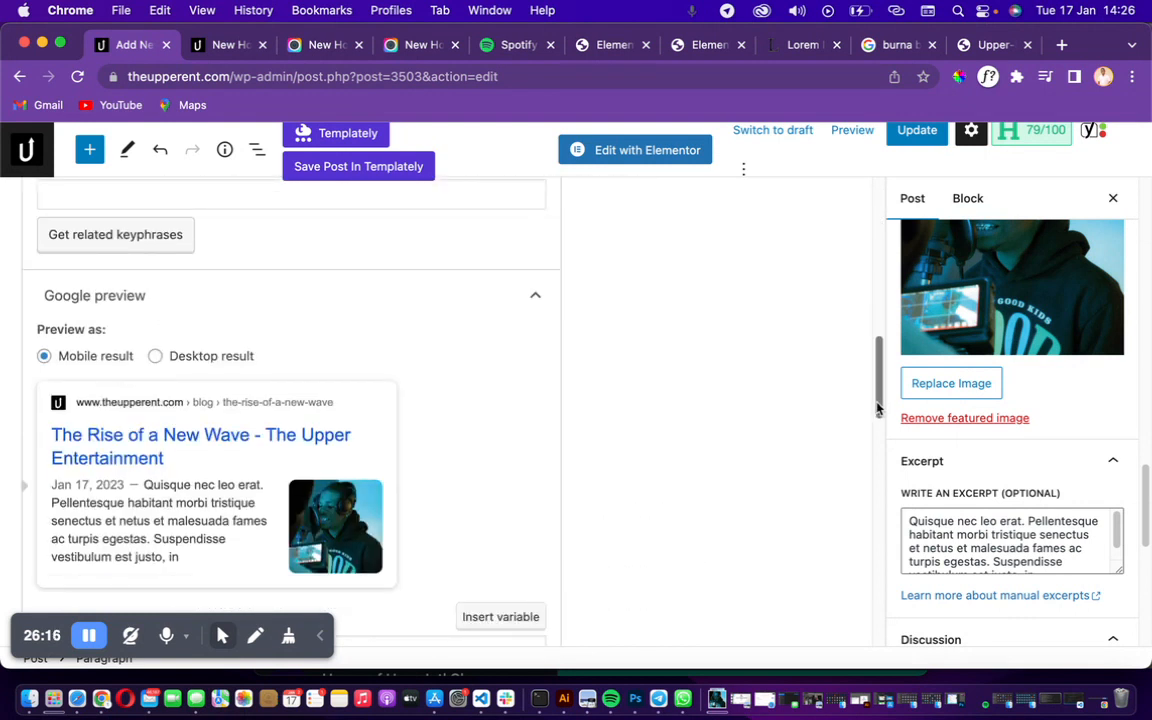
pyautogui.moveTo(878, 407); pyautogui.dragTo(879, 402)
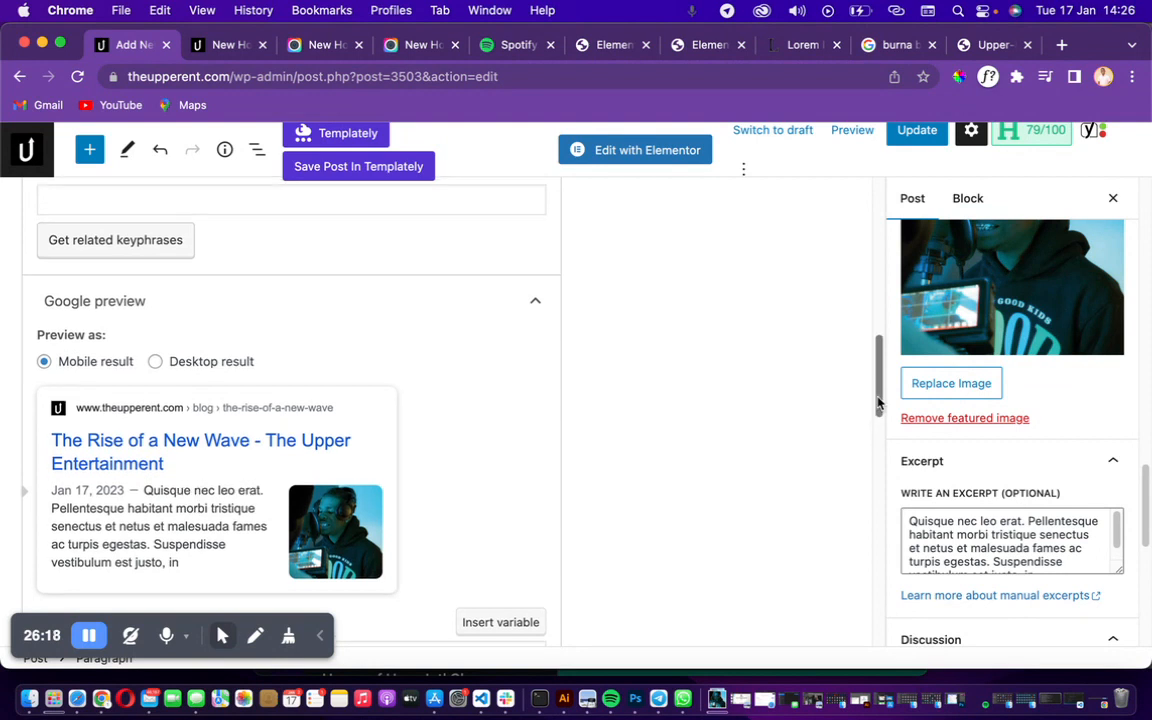
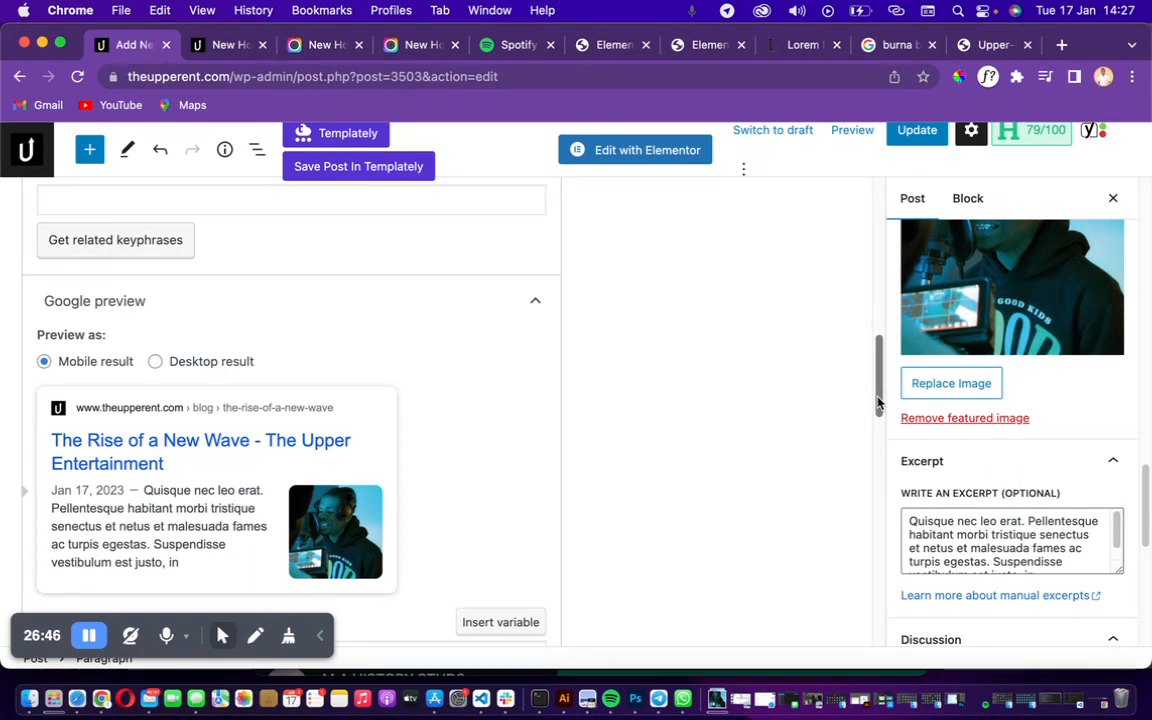
pyautogui.moveTo(878, 402); pyautogui.dragTo(872, 450)
pyautogui.scroll(10, 860, 355)
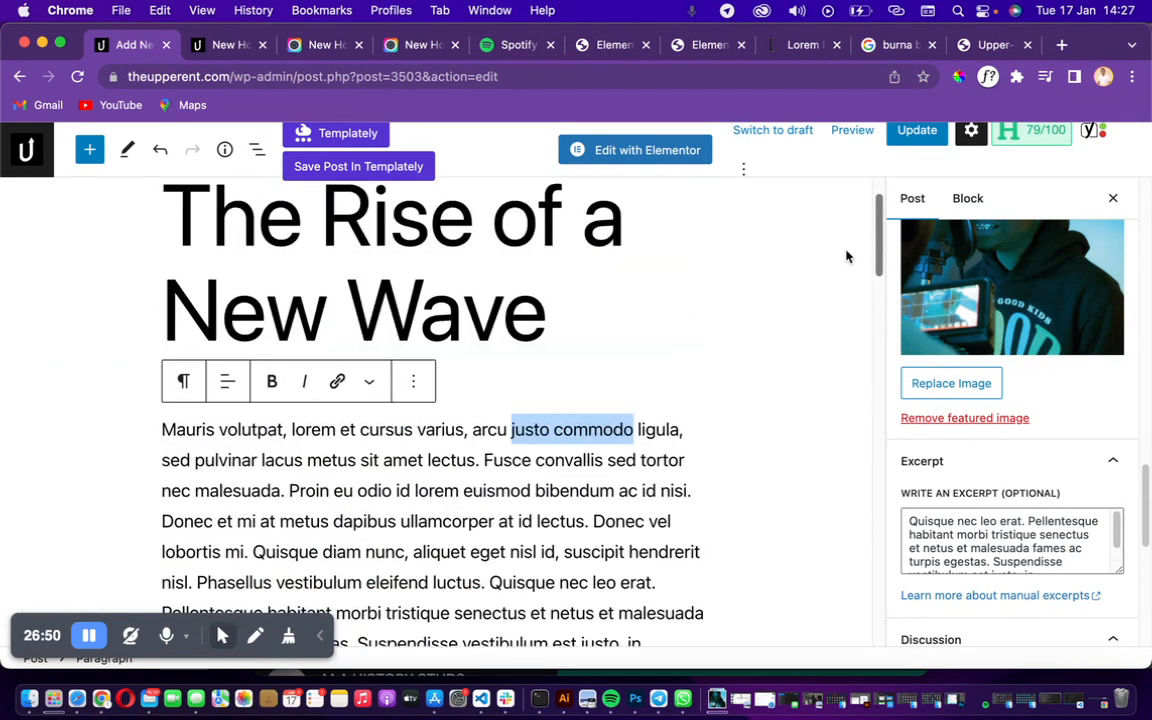
# - Highlight the post title, and examine the Yoast SEO analysis results, marking "Images on this page" in the Image Keyphrase item
pyautogui.moveTo(331, 283); pyautogui.dragTo(579, 429)
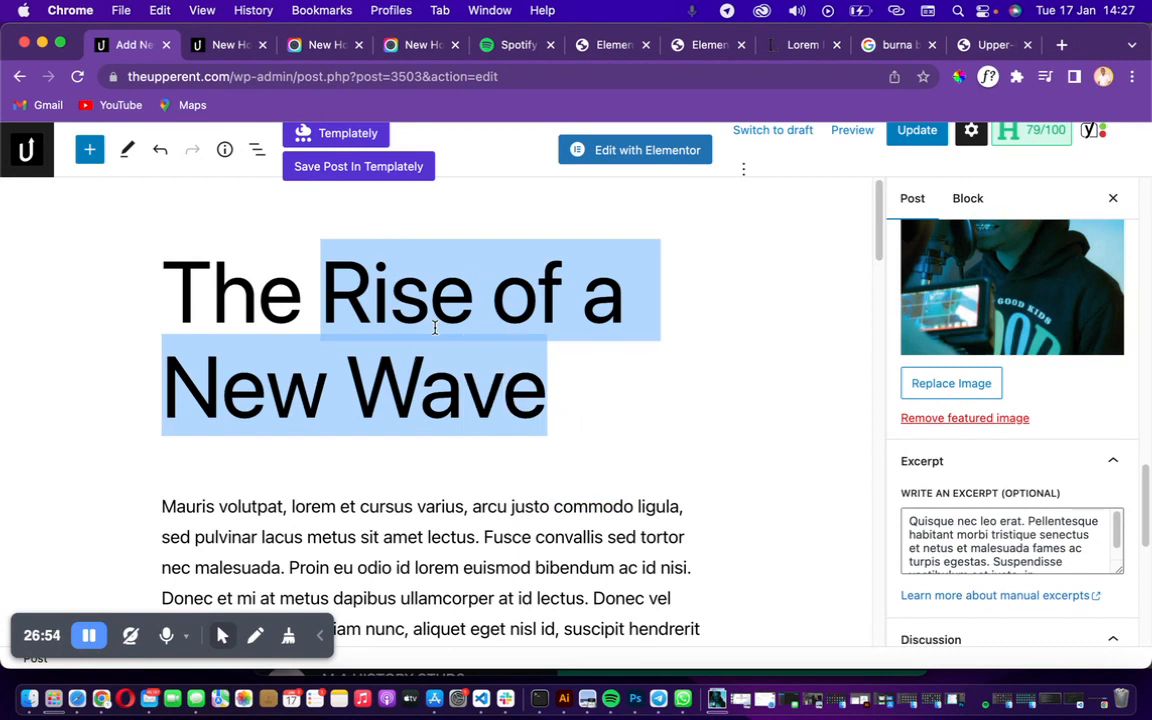
pyautogui.moveTo(166, 276); pyautogui.dragTo(541, 400)
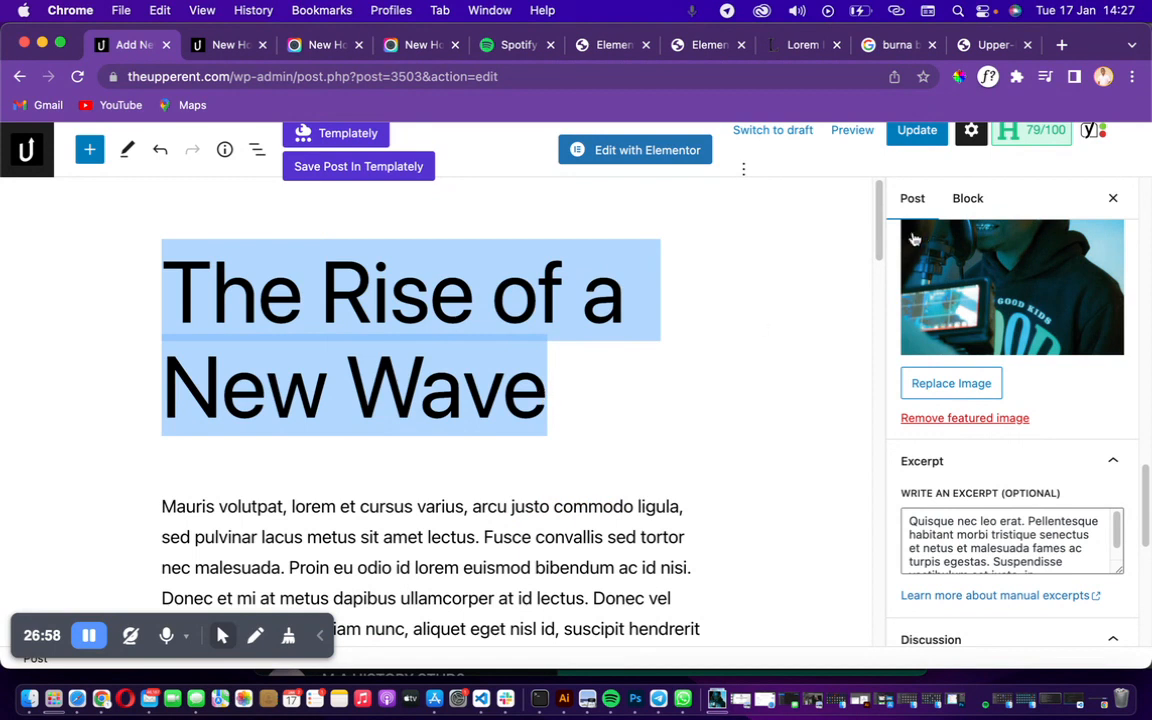
pyautogui.moveTo(879, 244); pyautogui.dragTo(861, 550)
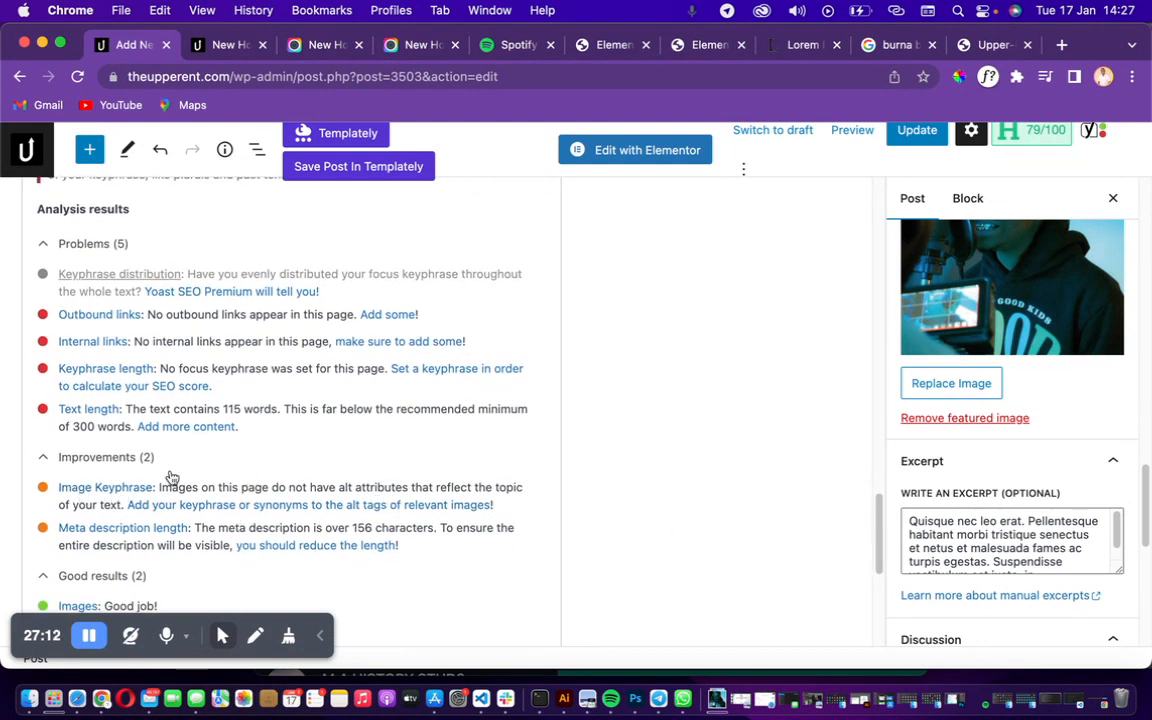
pyautogui.moveTo(228, 500); pyautogui.dragTo(268, 498)
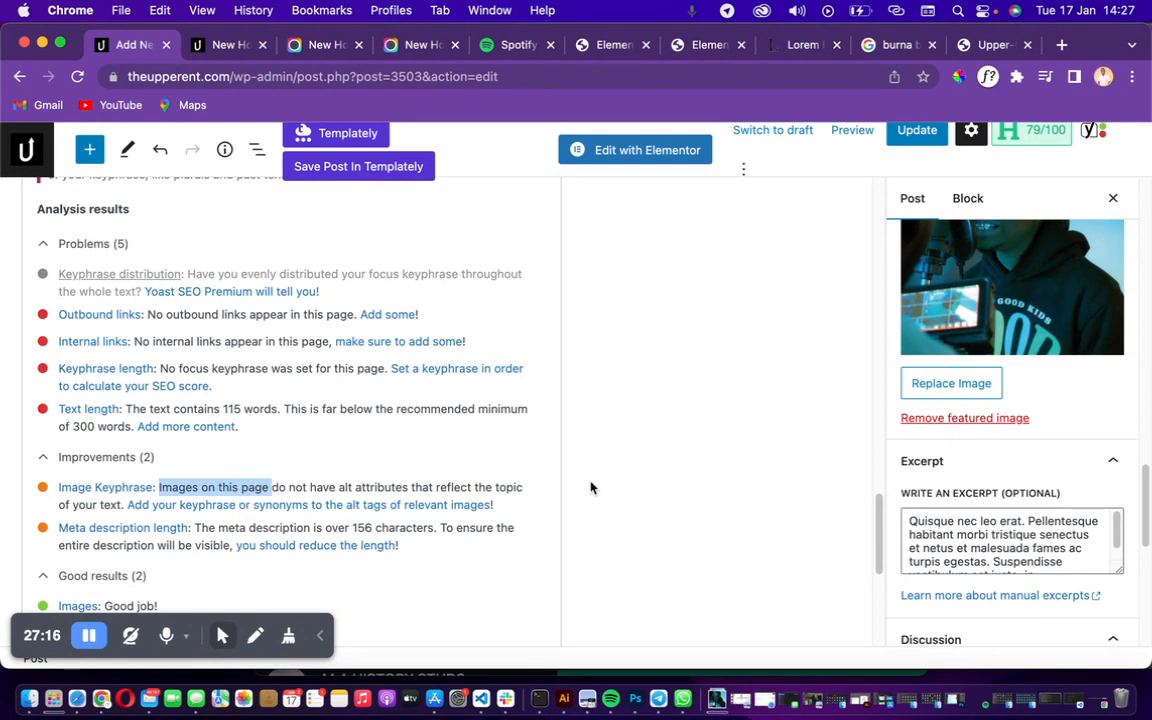
# - Return to the post title, highlight "New Wave", and clear the selection
pyautogui.moveTo(885, 528); pyautogui.dragTo(836, 224)
pyautogui.moveTo(566, 348); pyautogui.dragTo(175, 320)
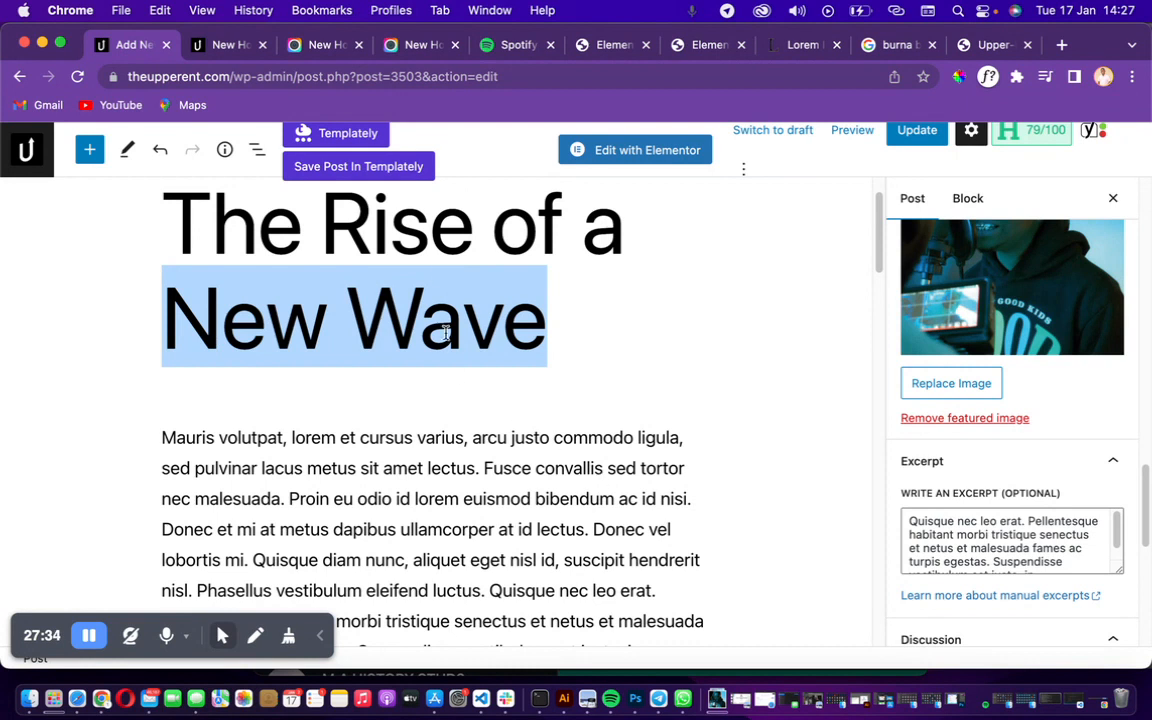
pyautogui.click(168, 213)
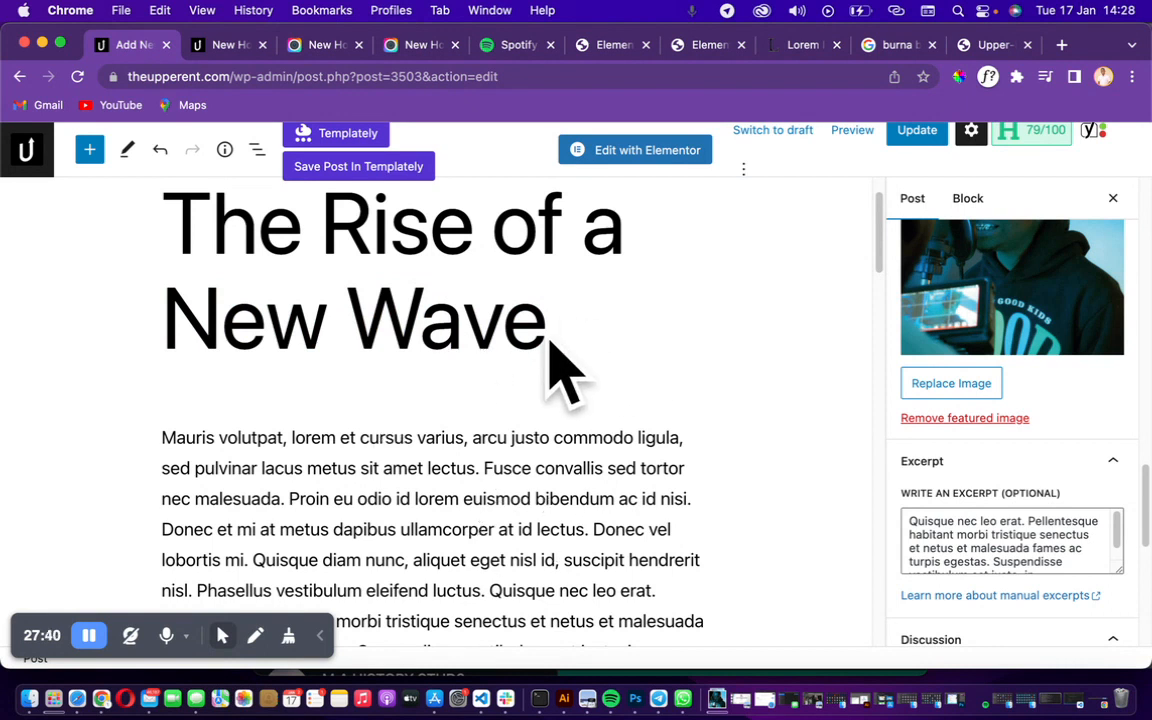
# - Highlight the post title and the full body paragraph in turn to review the post's content
pyautogui.click(268, 468)
pyautogui.moveTo(884, 274); pyautogui.dragTo(882, 200)
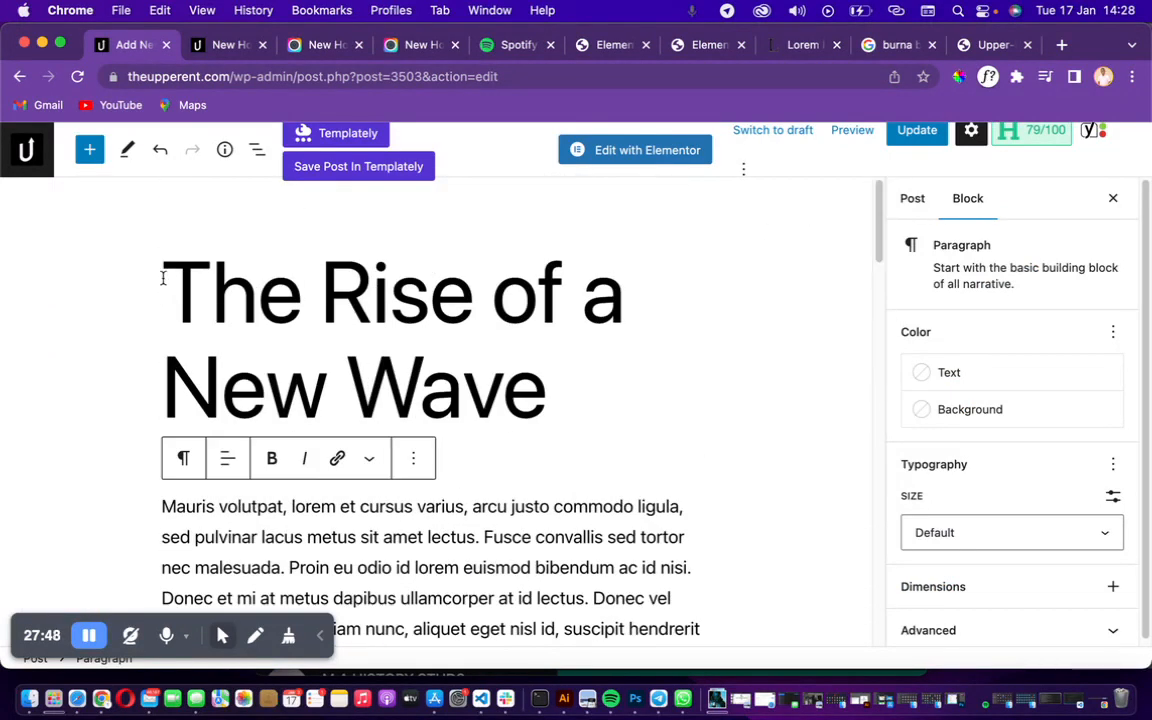
pyautogui.moveTo(163, 270); pyautogui.dragTo(555, 414)
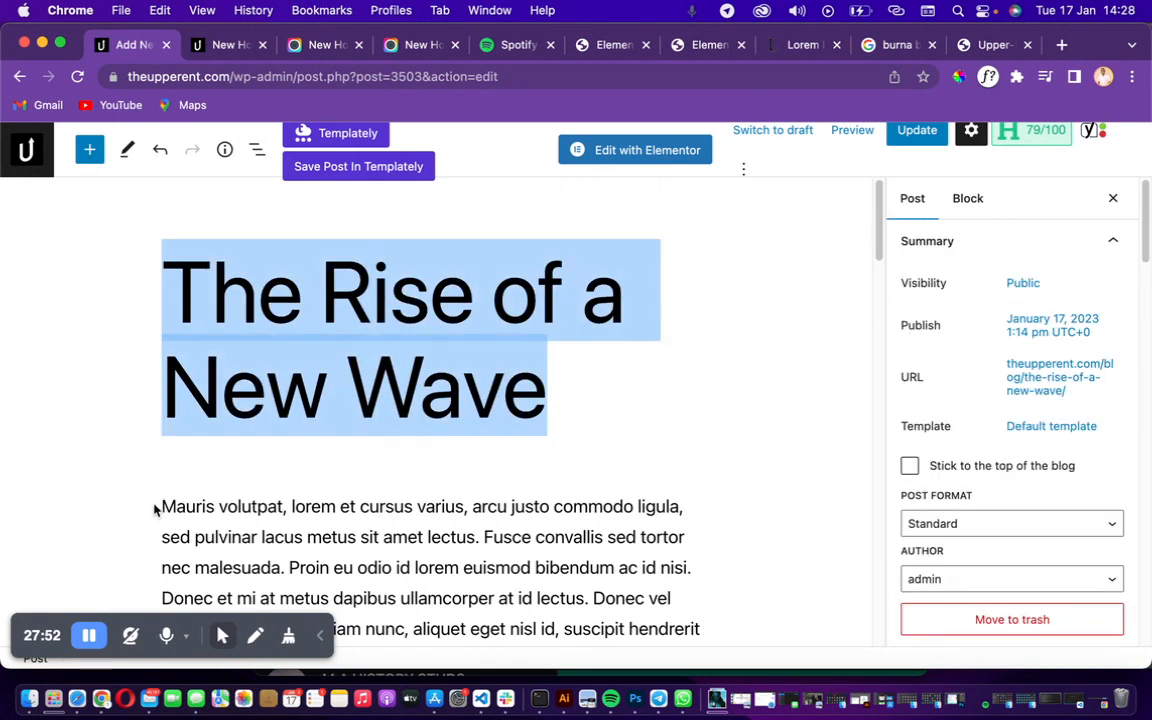
pyautogui.moveTo(167, 509); pyautogui.dragTo(696, 600)
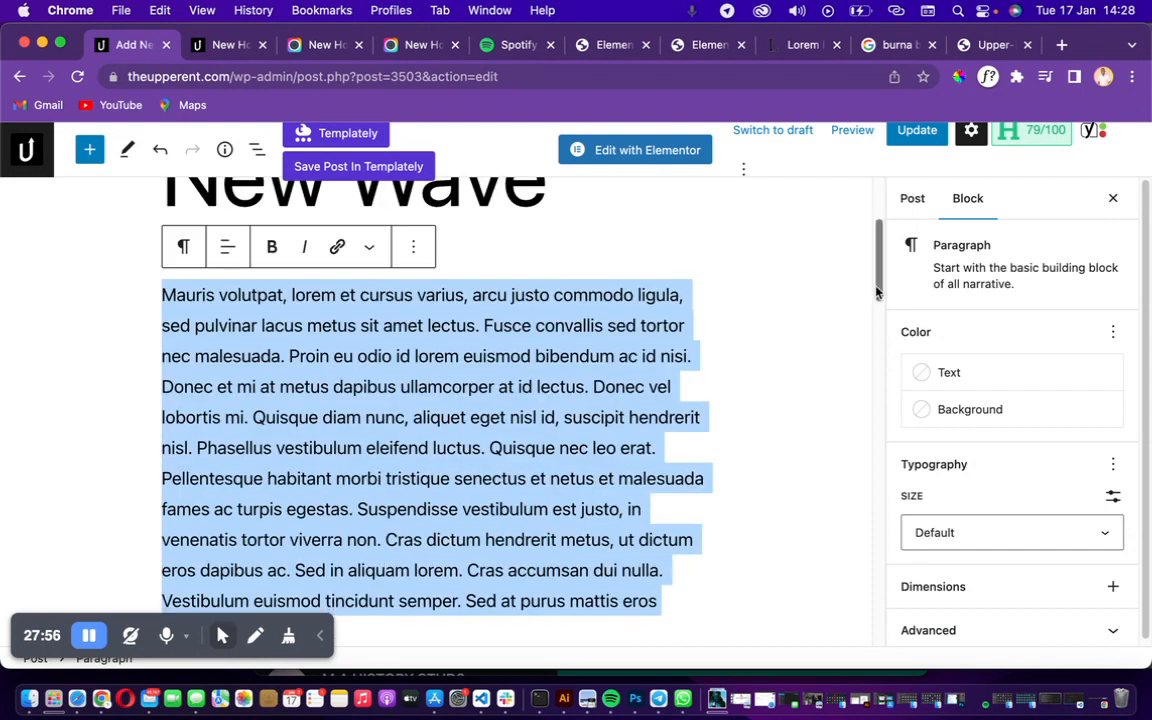
pyautogui.moveTo(876, 290); pyautogui.dragTo(871, 252)
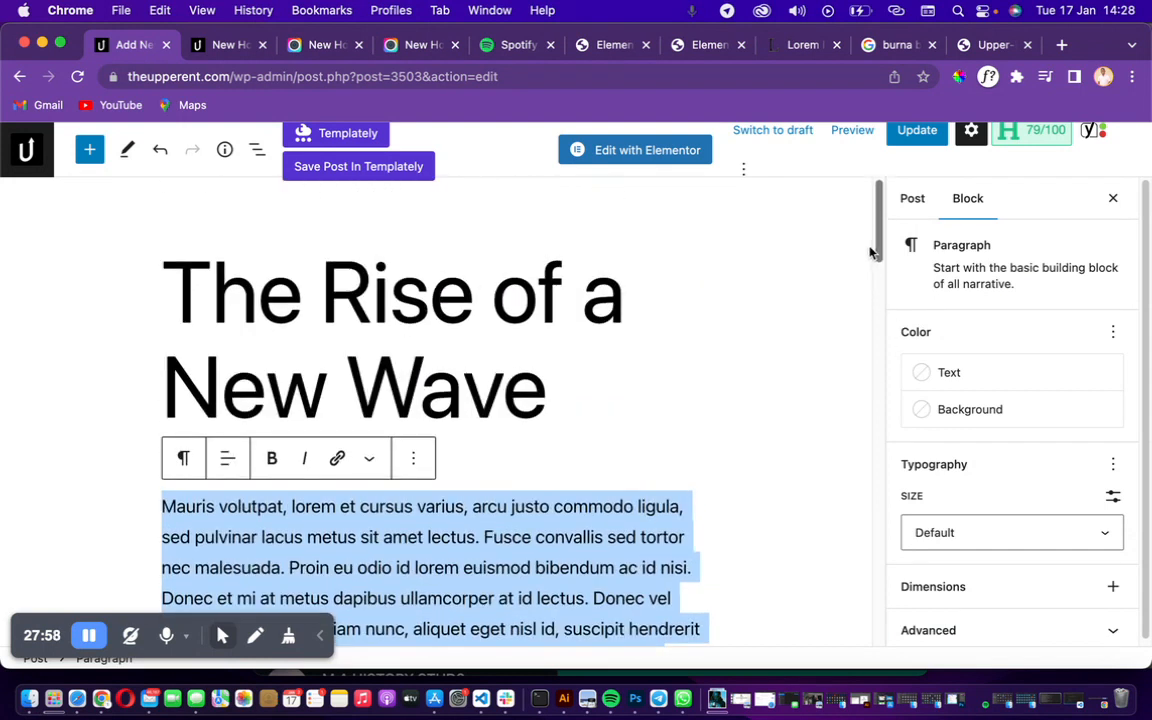
# - Open the Headline Analyzer and collapse its Score, Word Balance, Sentiment, Headline Type and Character Count sections
pyautogui.click(1001, 142)
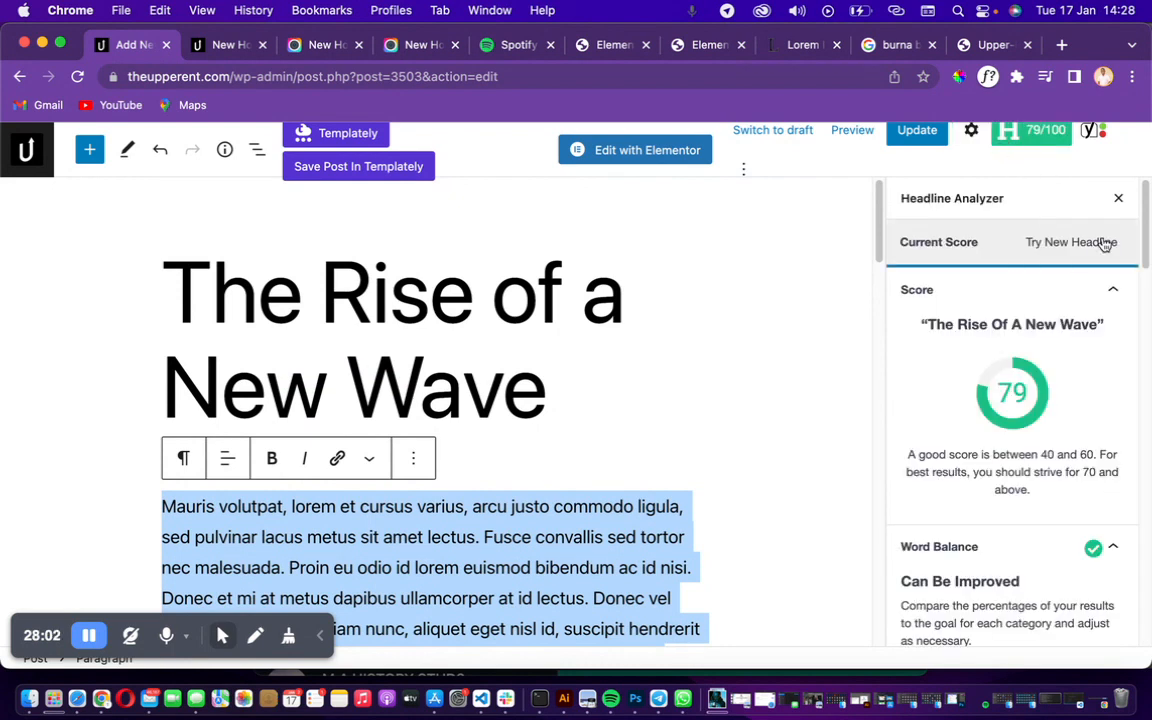
pyautogui.click(1117, 290)
pyautogui.click(1113, 337)
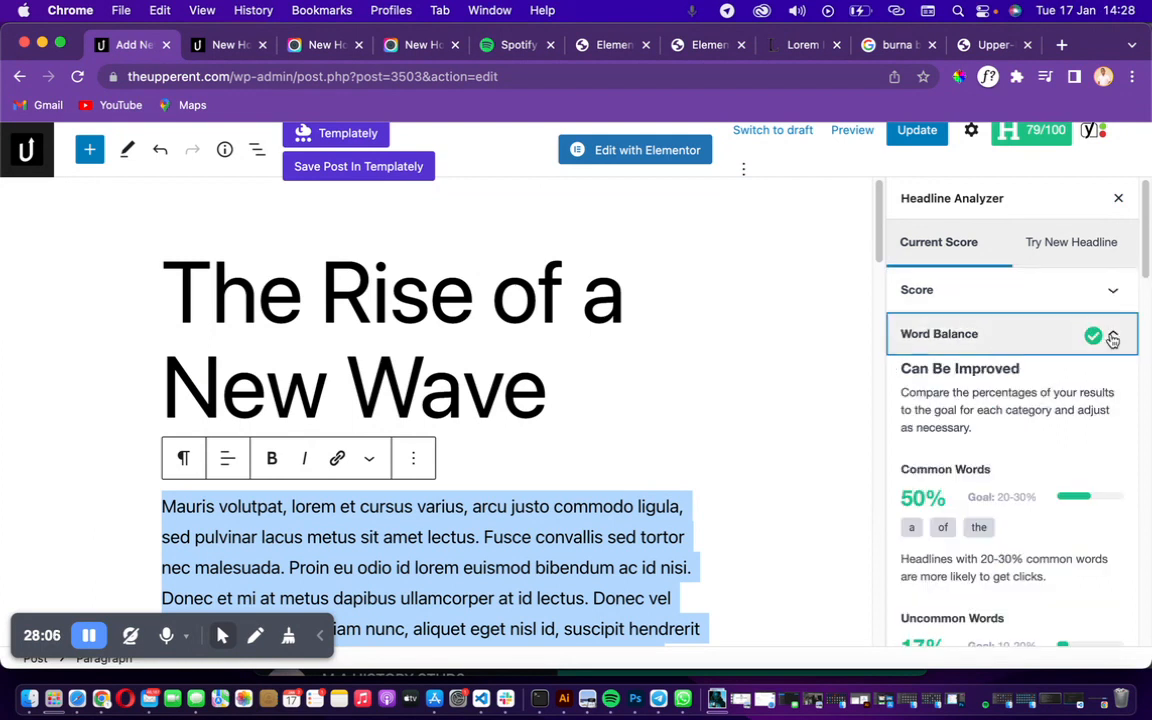
pyautogui.click(1113, 337)
pyautogui.click(1111, 378)
pyautogui.click(1105, 425)
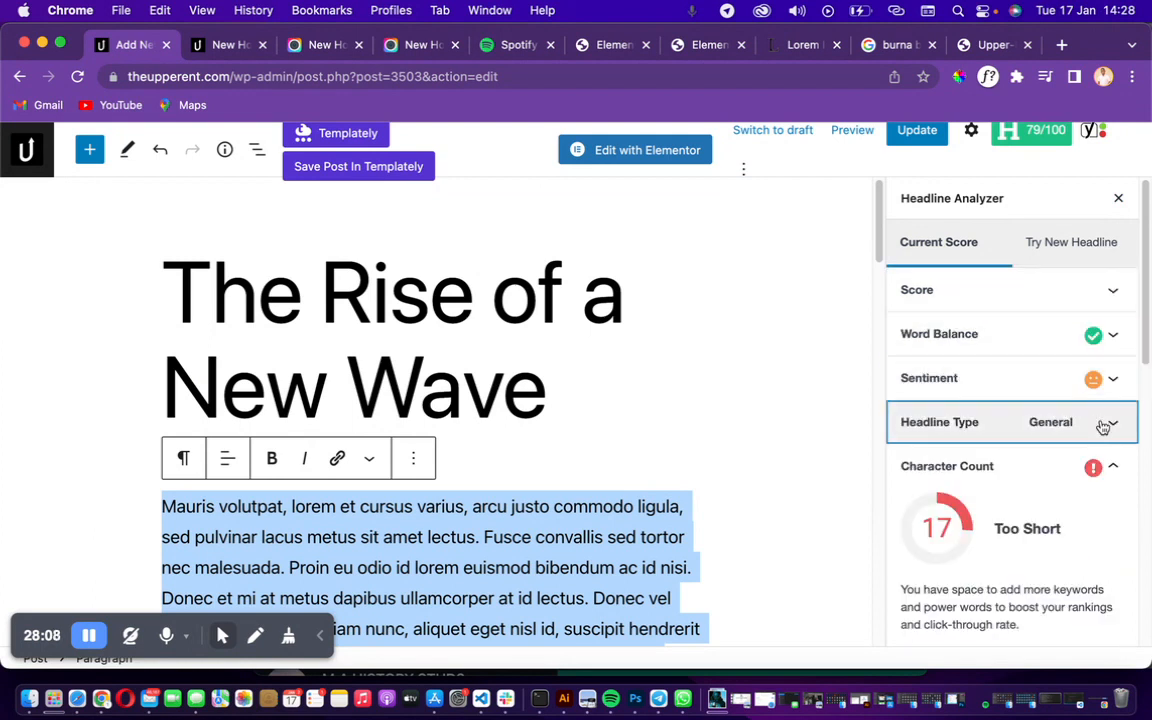
pyautogui.click(1113, 470)
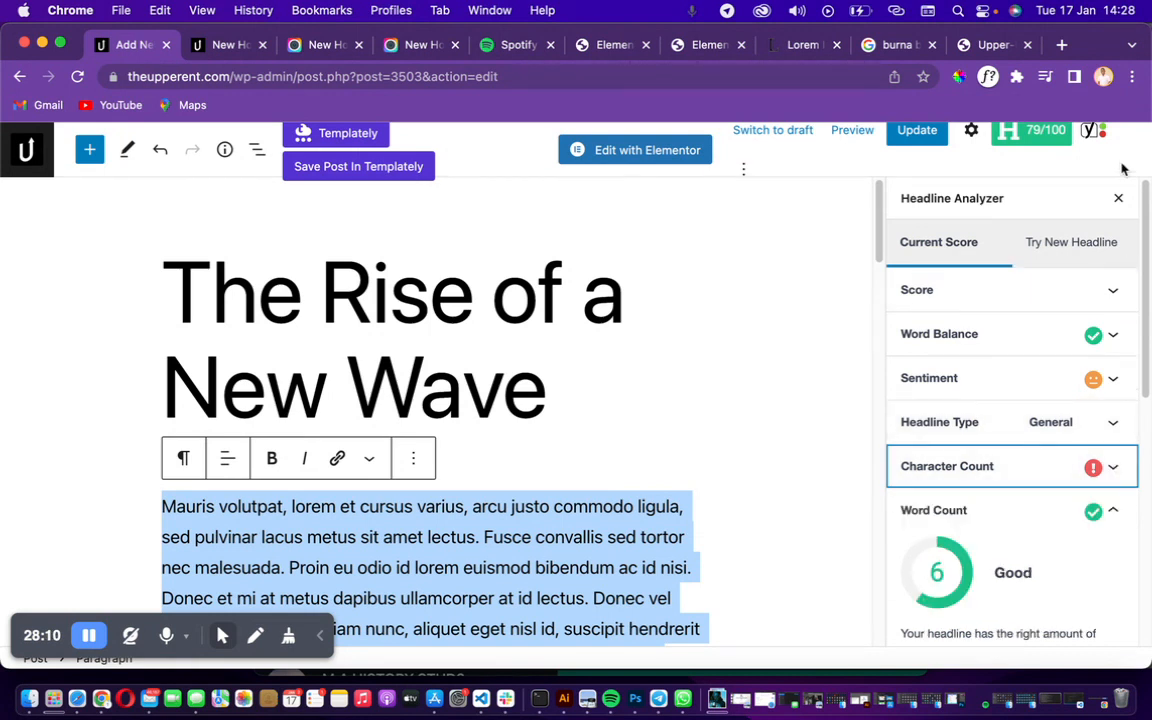
# - Review the Yoast SEO sidebar, open the help page for Focus keyphrase, and return to the post editor
pyautogui.click(1094, 131)
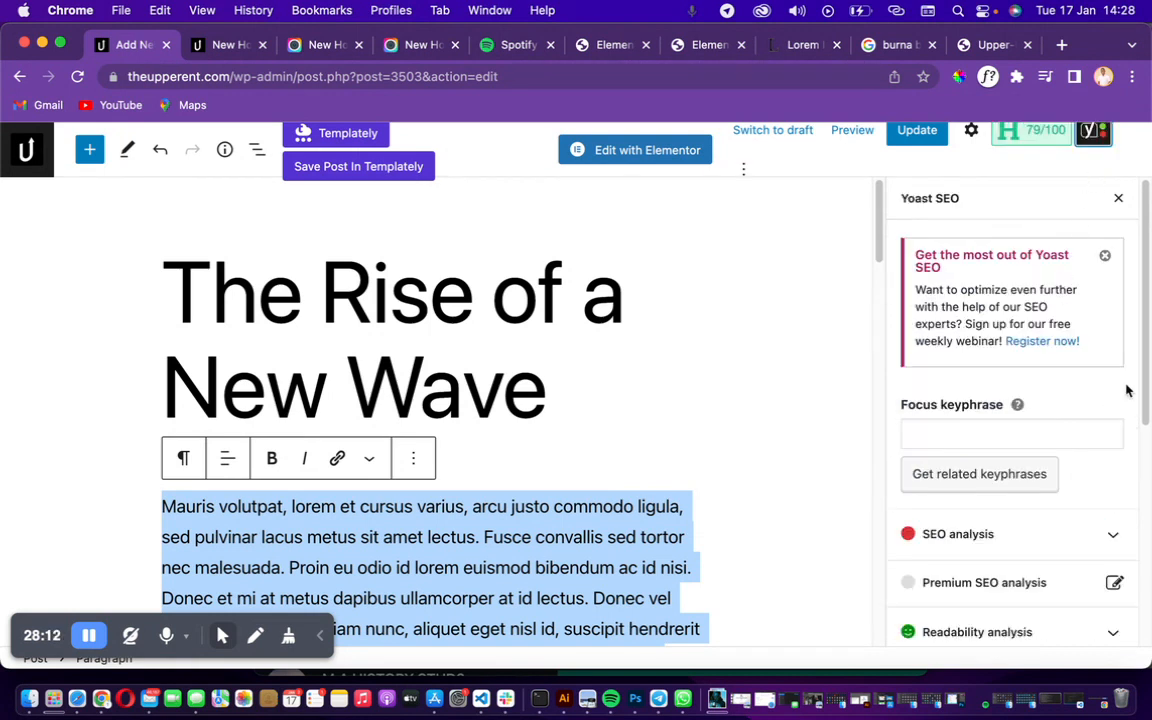
pyautogui.scroll(-5, 1140, 390)
pyautogui.scroll(3, 1148, 390)
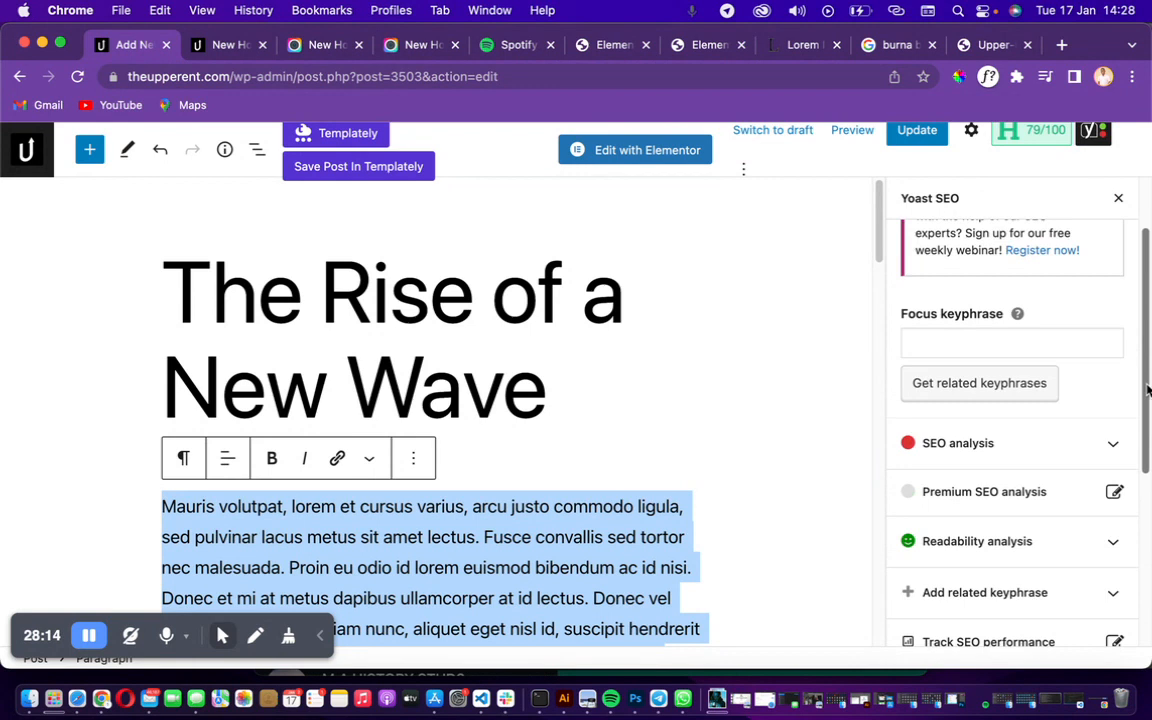
pyautogui.scroll(2, 1148, 375)
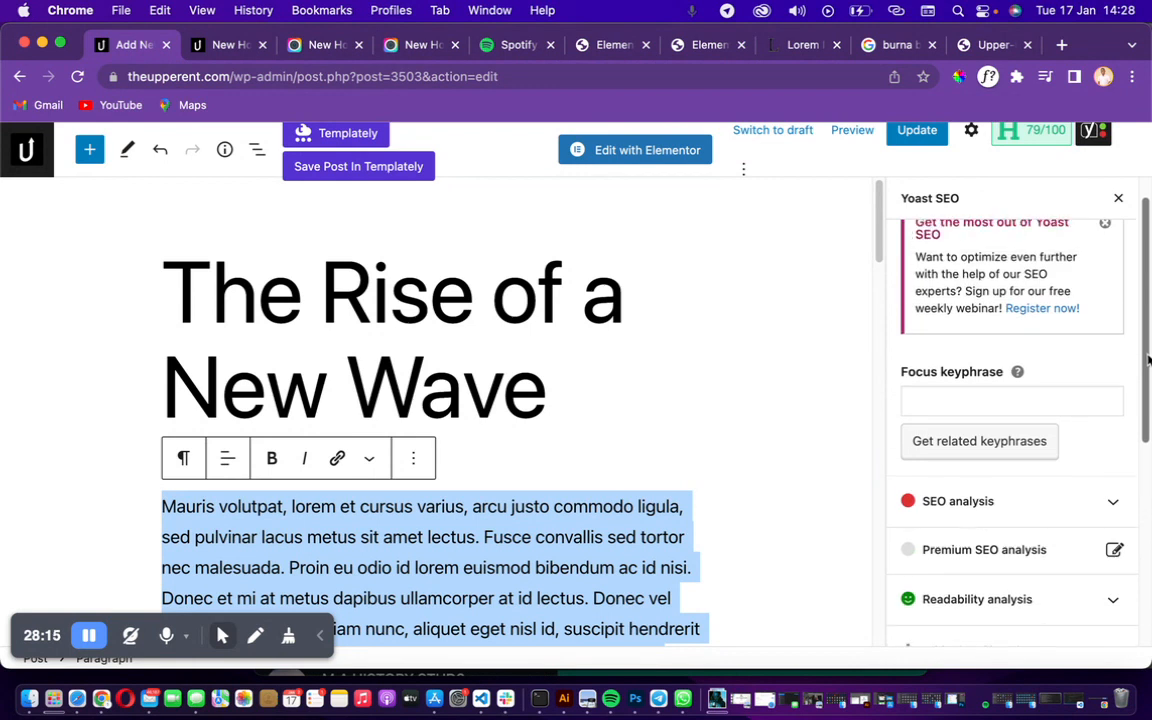
pyautogui.click(1016, 375)
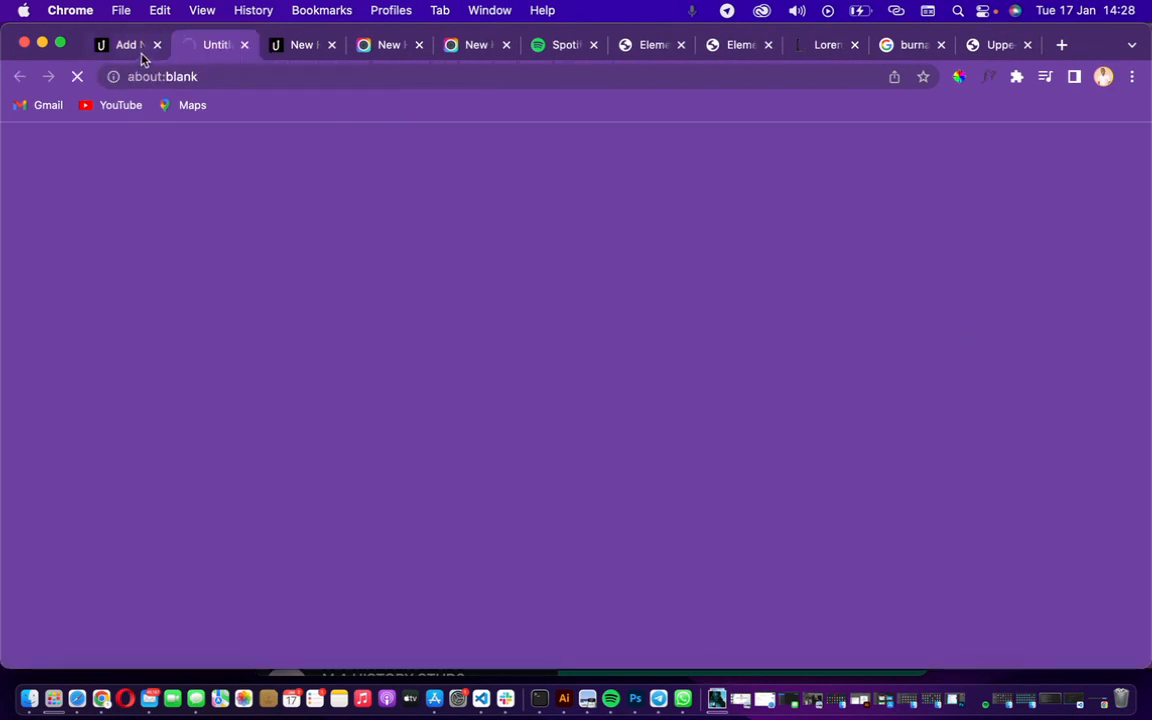
pyautogui.click(141, 52)
# - Set the Yoast SEO focus keyphrase to "new wave"
pyautogui.click(959, 399)
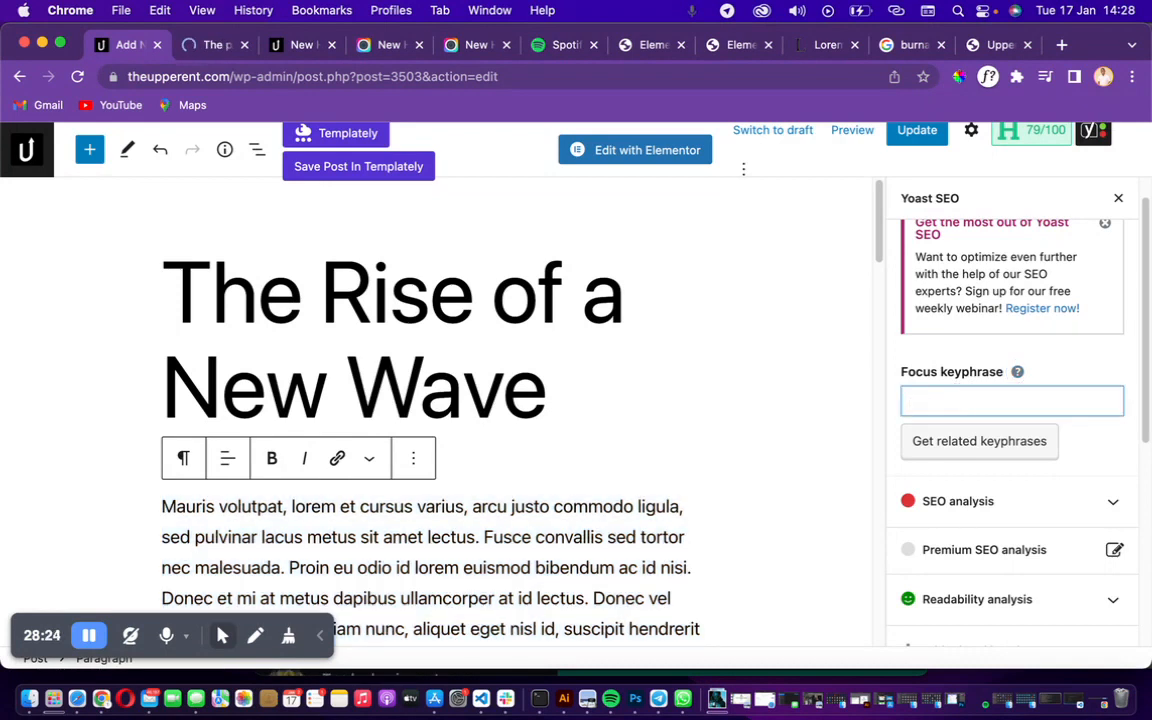
pyautogui.write('ne')
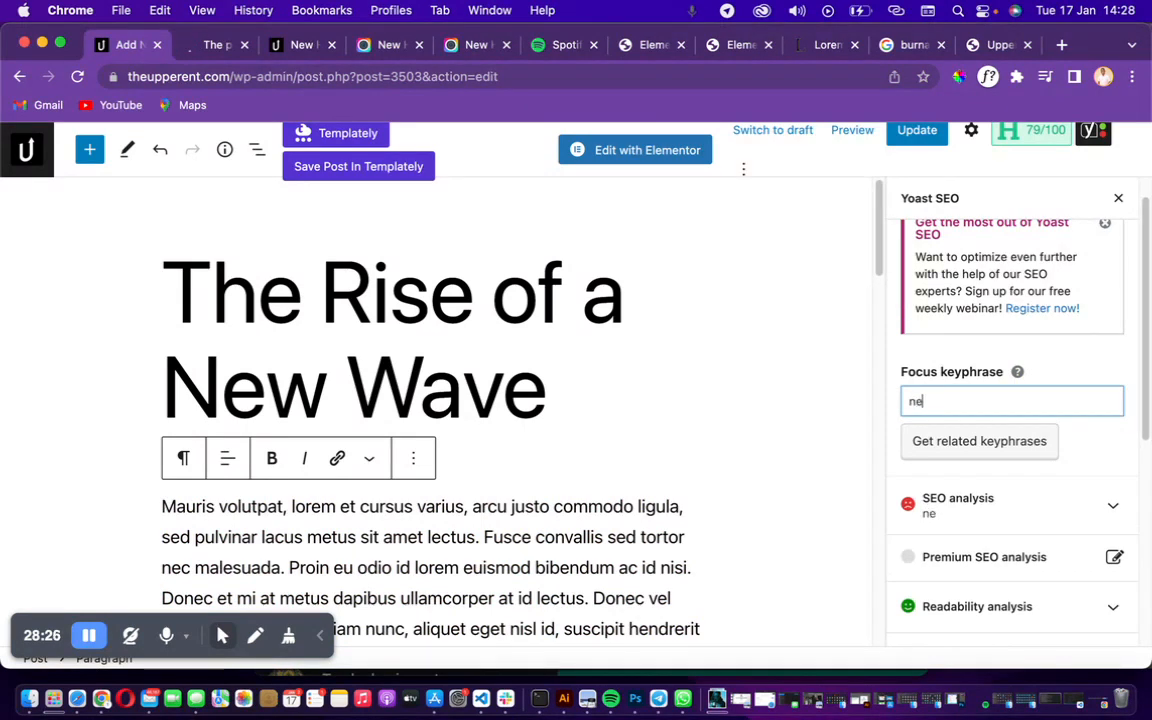
pyautogui.write('w wave')
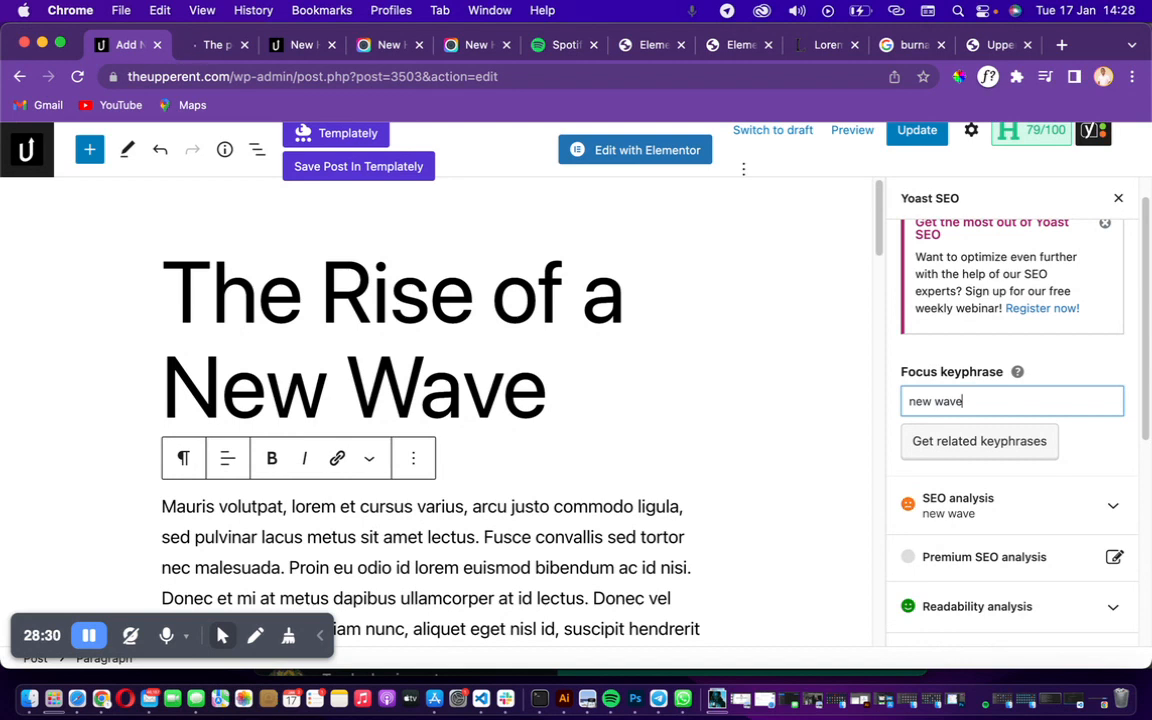
pyautogui.write(',')
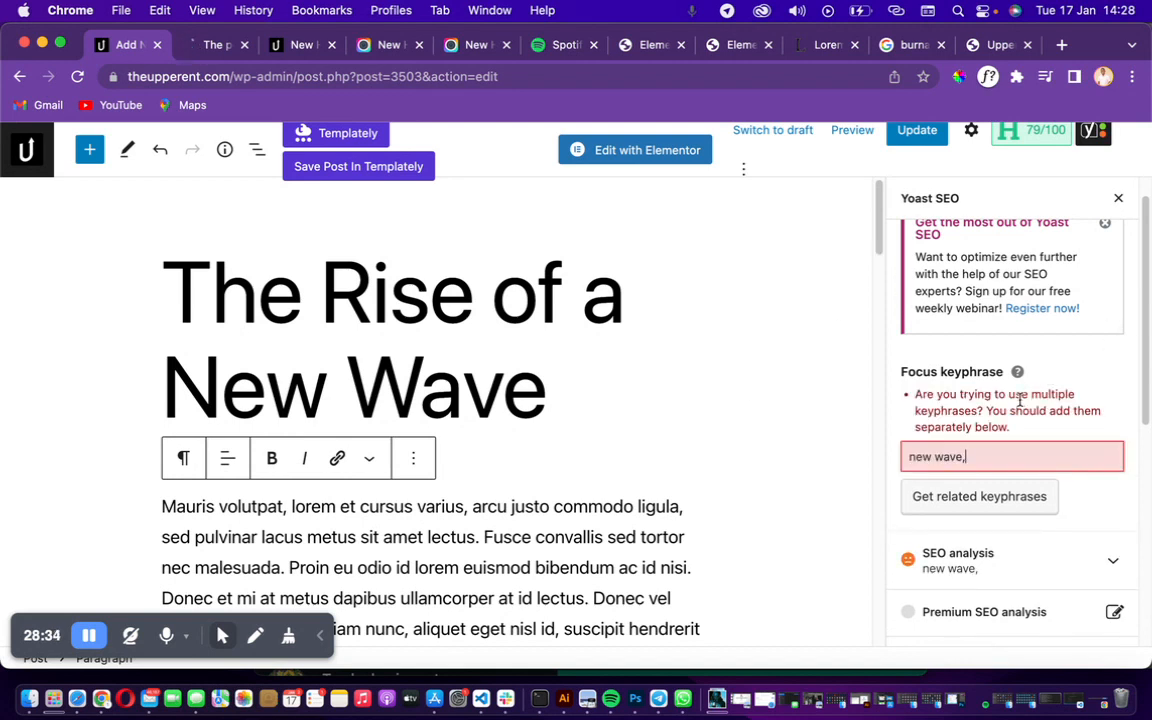
pyautogui.press('BackSpace')
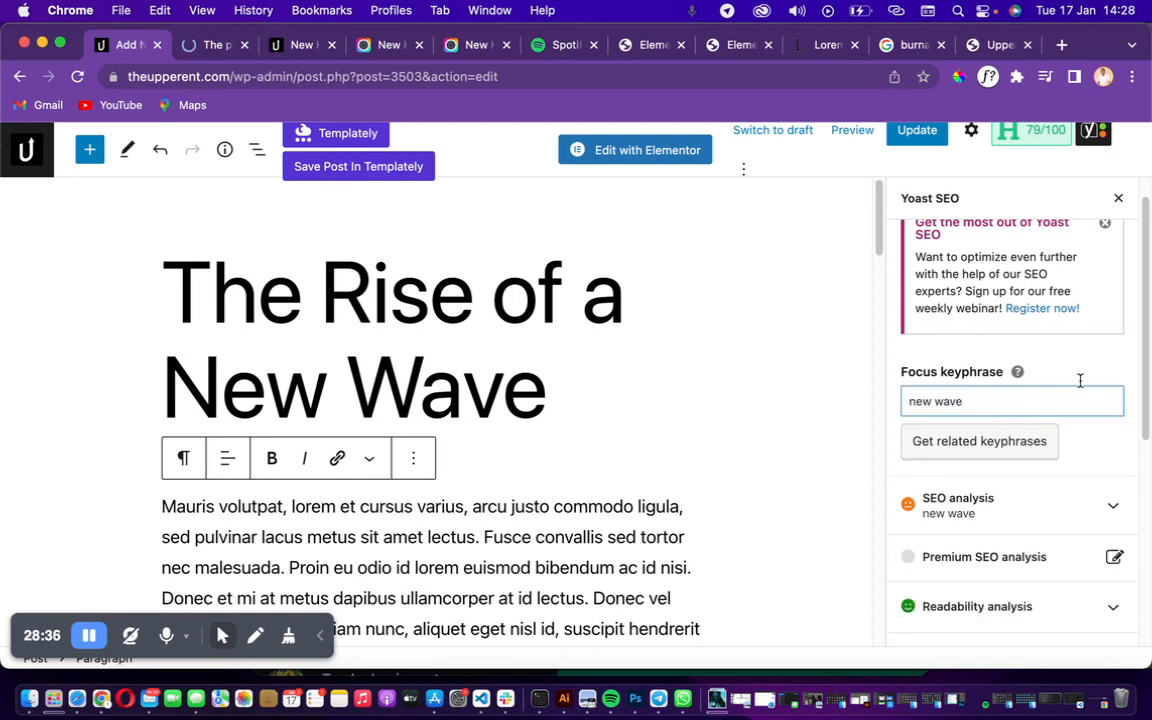
# - Expand the Add related keyphrase section and look through the remaining Yoast SEO sections below it
pyautogui.scroll(-3, 1136, 350)
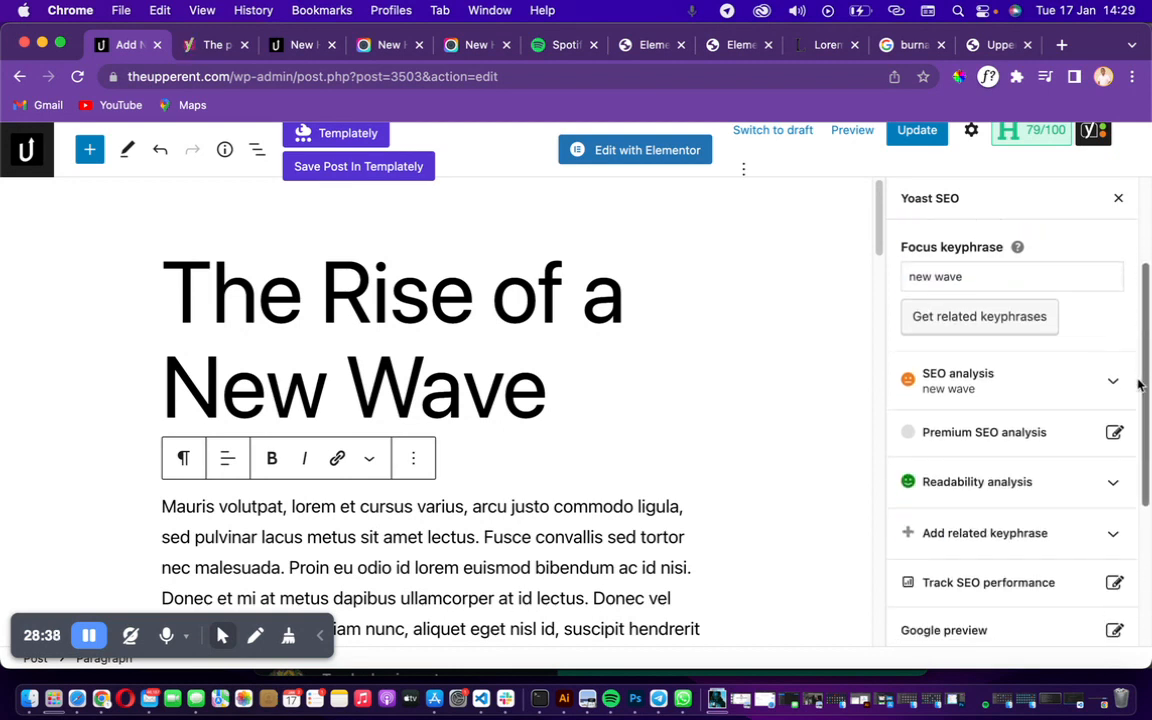
pyautogui.scroll(-4, 1138, 384)
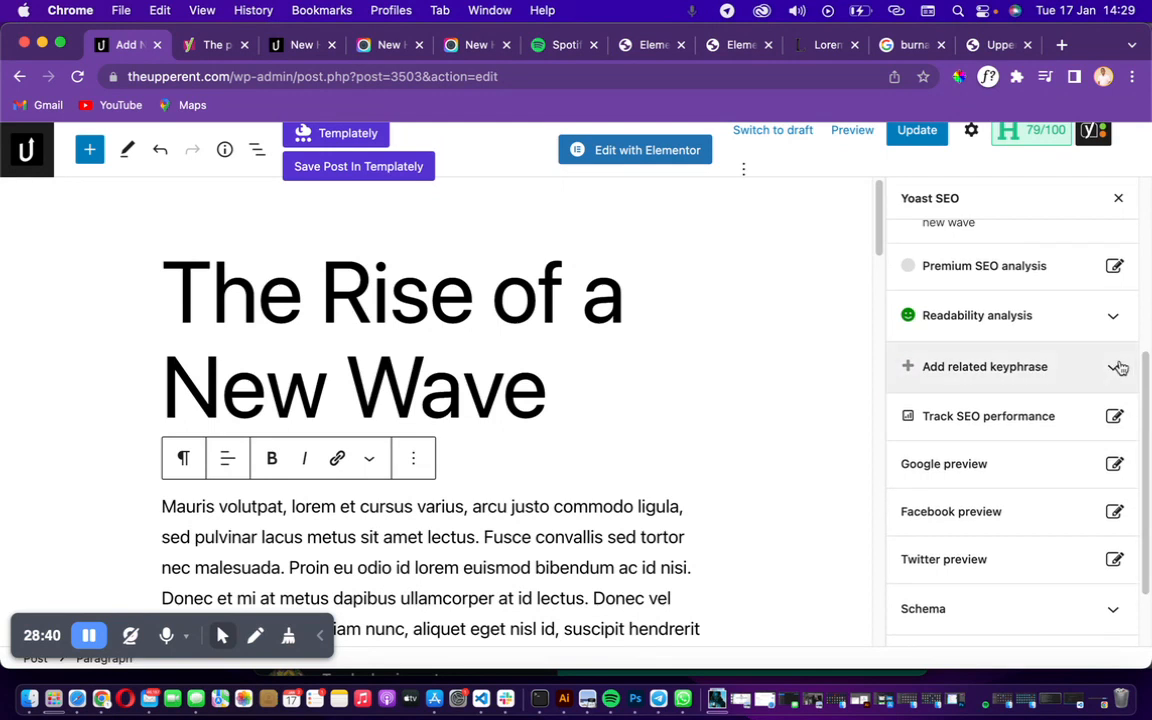
pyautogui.click(1117, 368)
pyautogui.scroll(-3, 1140, 420)
pyautogui.moveTo(1145, 443); pyautogui.dragTo(1148, 555)
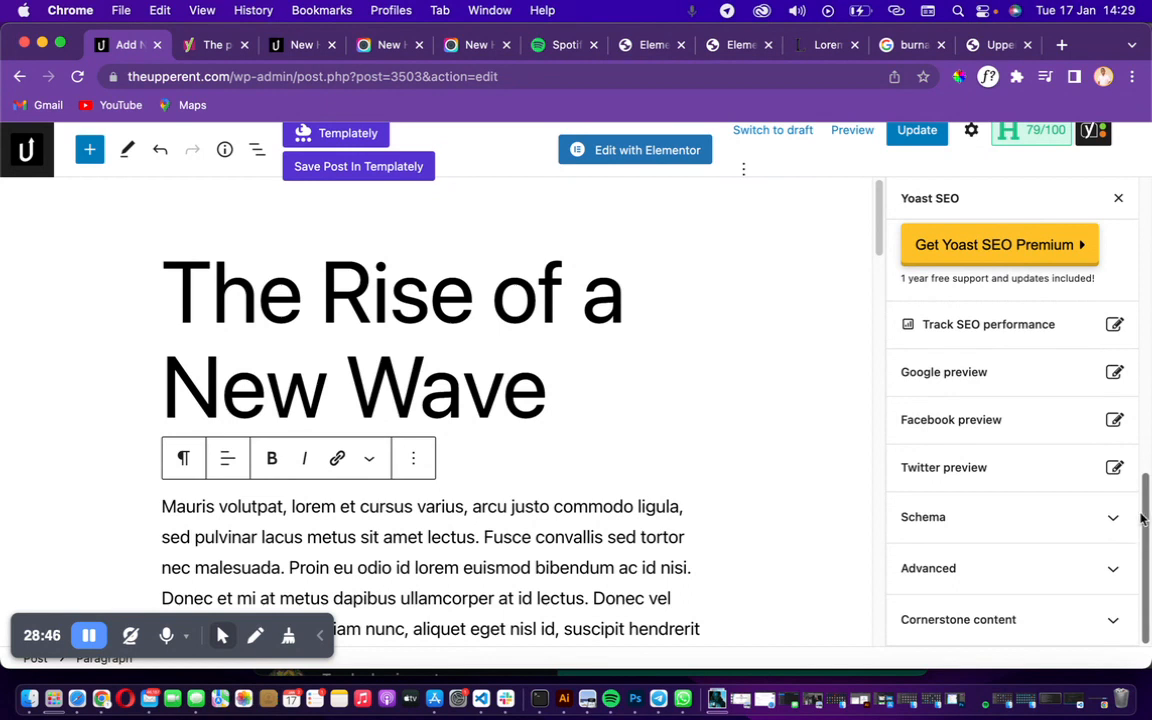
# - Open the Twitter preview settings, review the image, title and description fields, and close them
pyautogui.click(1120, 469)
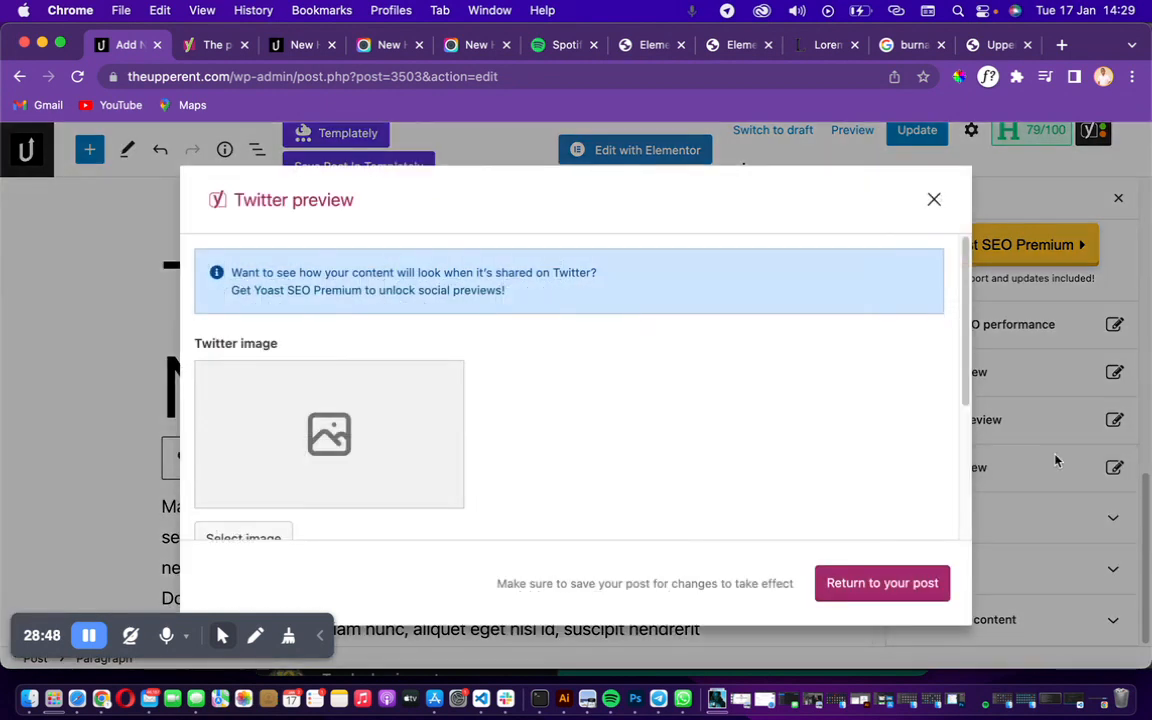
pyautogui.rightClick(379, 441)
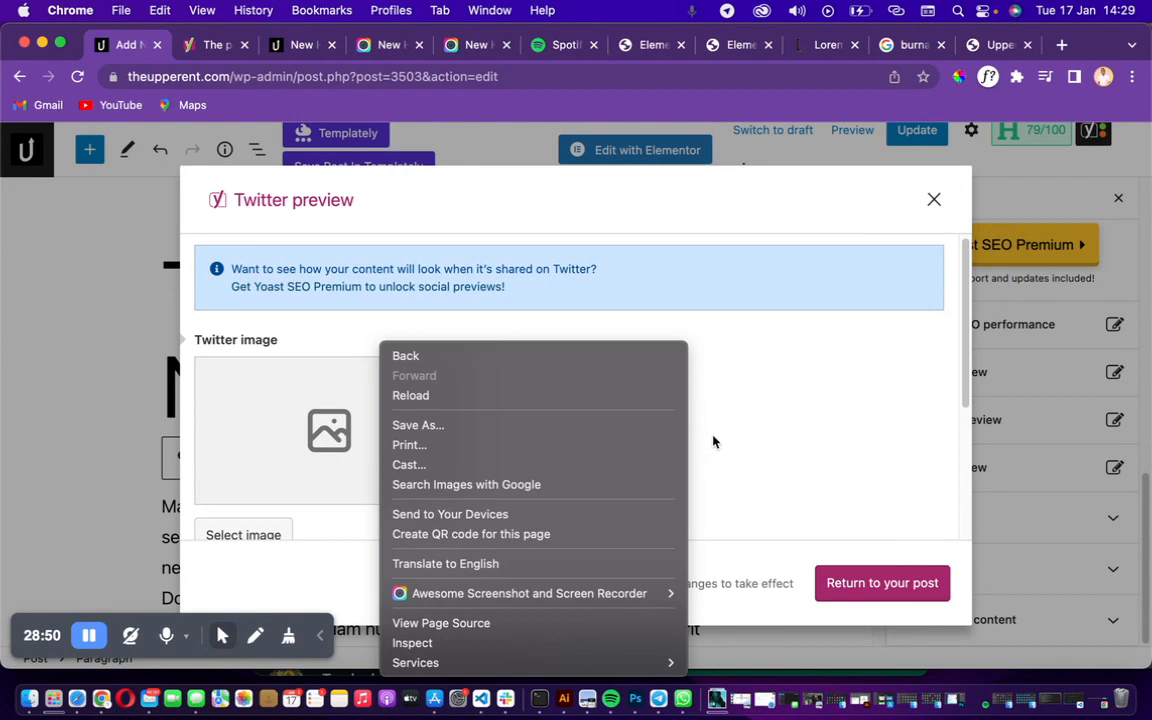
pyautogui.click(758, 410)
pyautogui.scroll(-5, 955, 450)
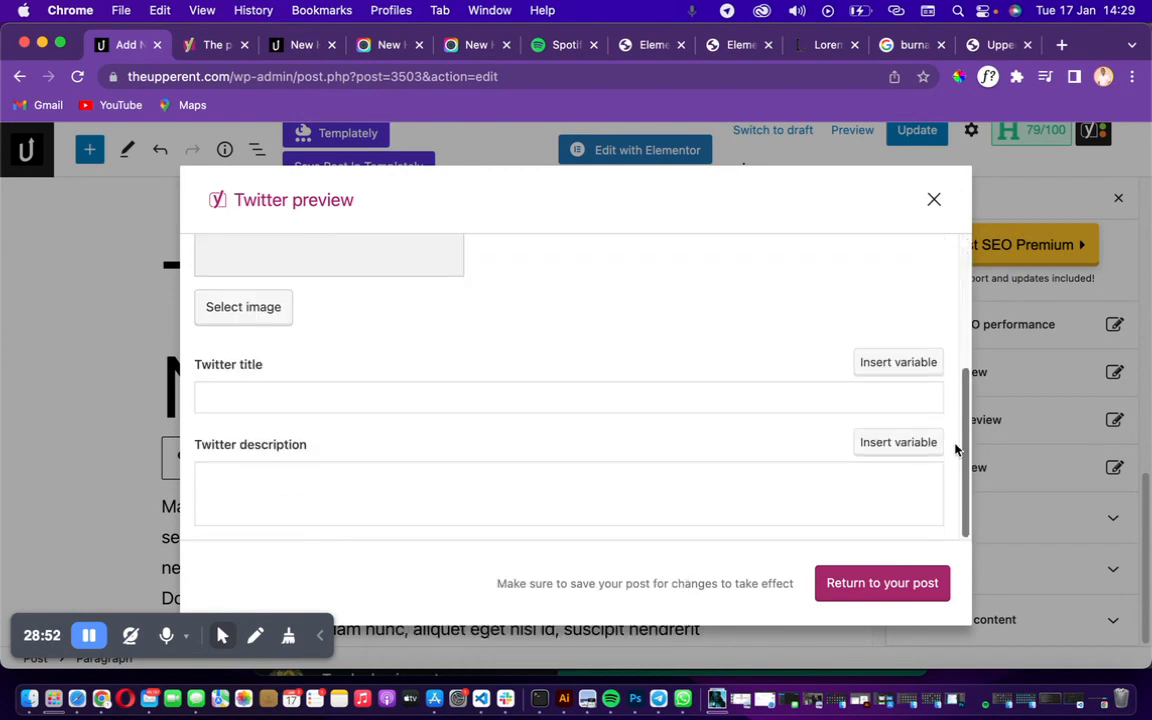
pyautogui.scroll(5, 951, 434)
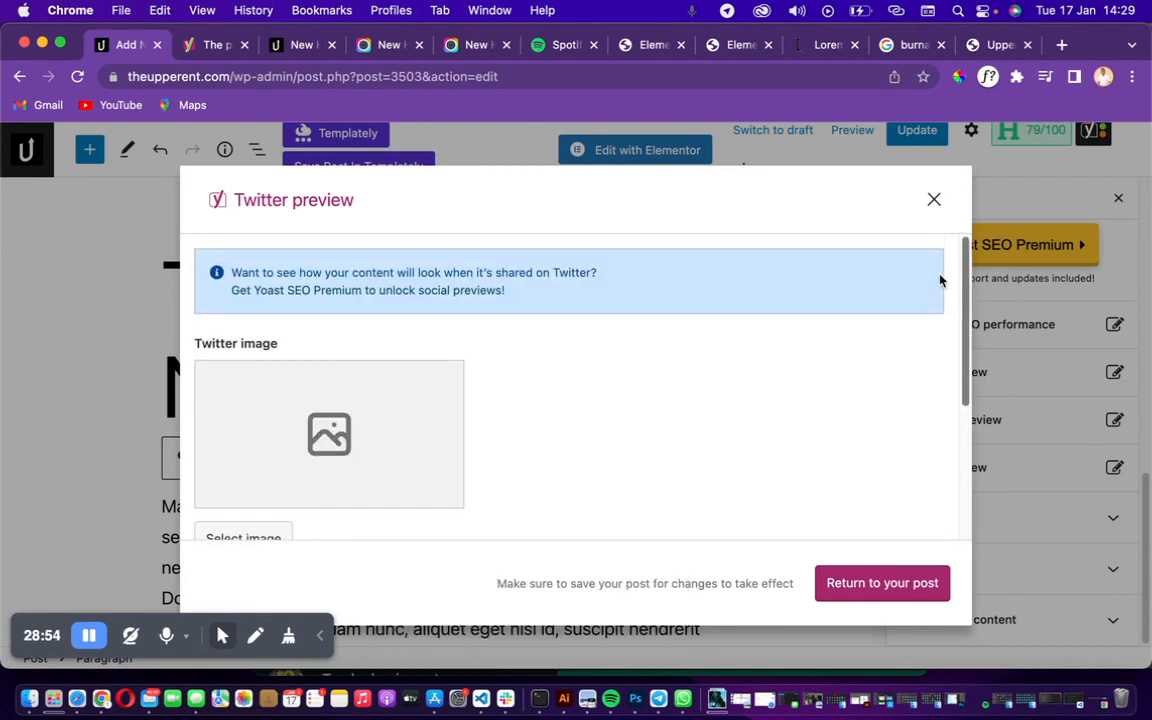
pyautogui.click(933, 203)
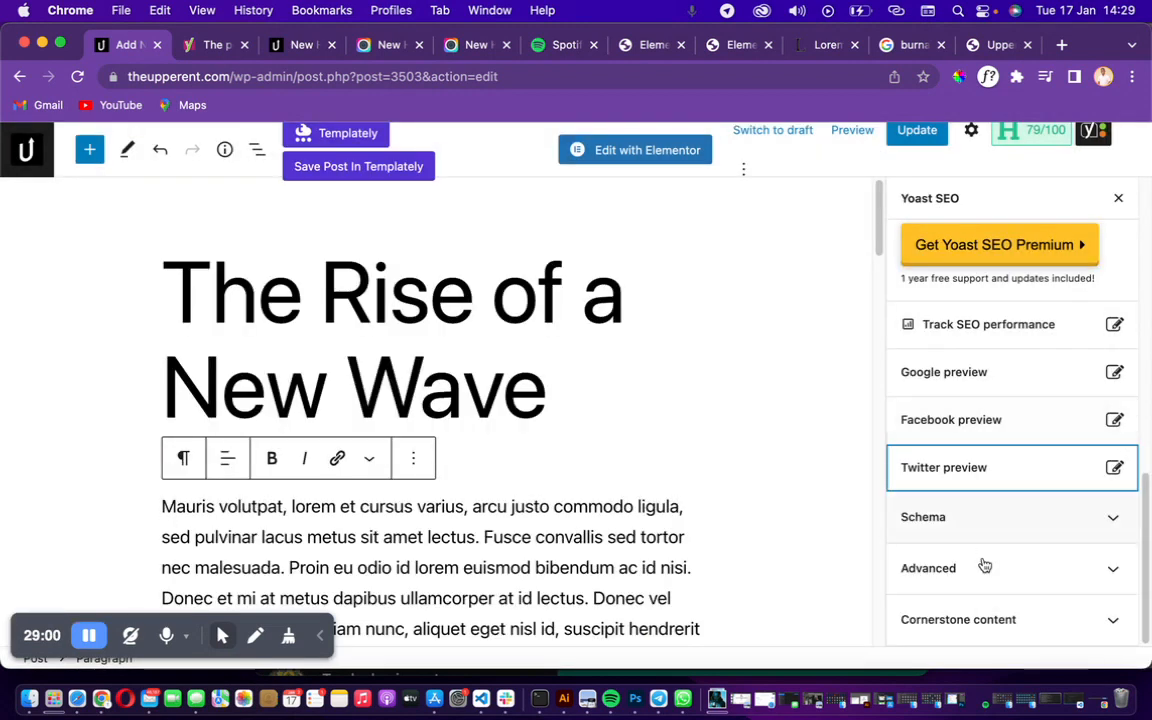
# - Expand the Advanced section of Yoast SEO, and recheck the Twitter title and description fields before closing the Twitter preview
pyautogui.click(1103, 569)
pyautogui.moveTo(1141, 474); pyautogui.dragTo(1149, 600)
pyautogui.scroll(10, 1090, 445)
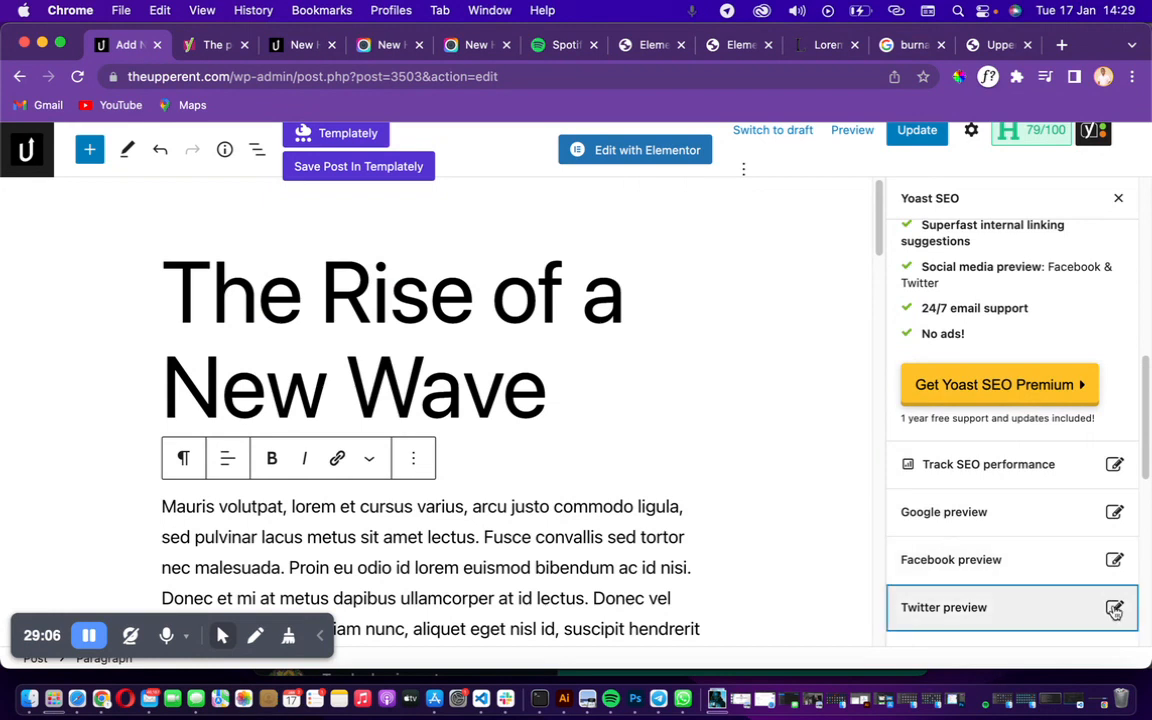
pyautogui.click(1114, 607)
pyautogui.scroll(-3, 473, 364)
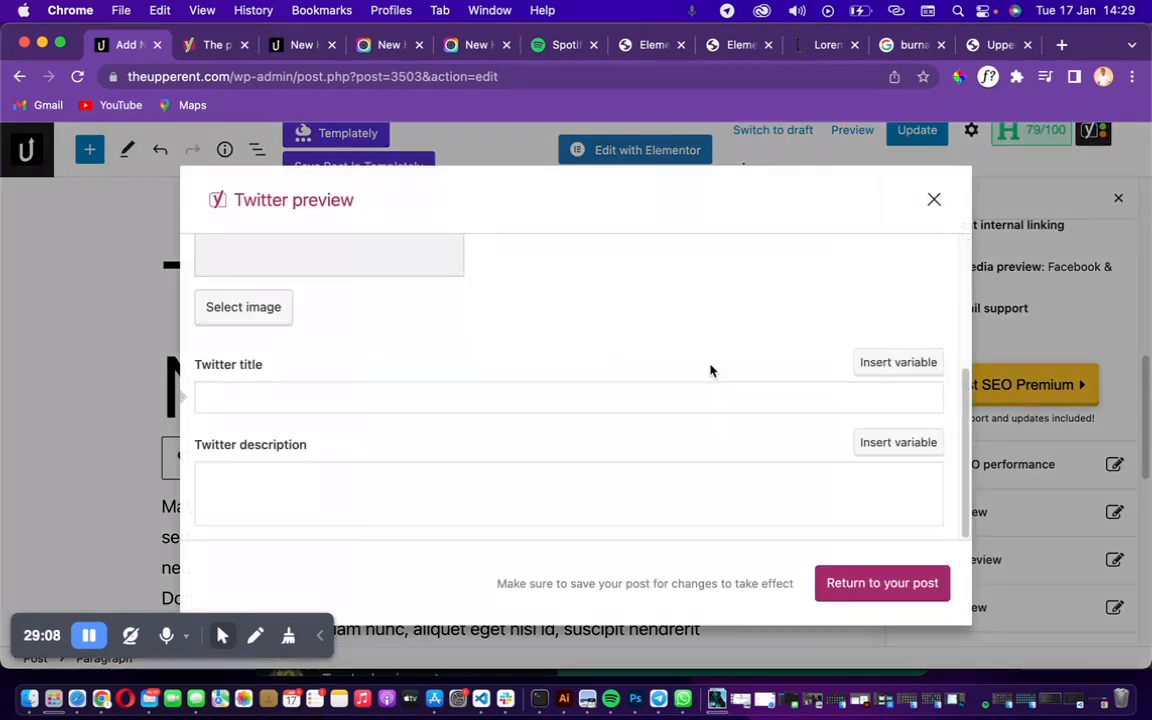
pyautogui.click(934, 199)
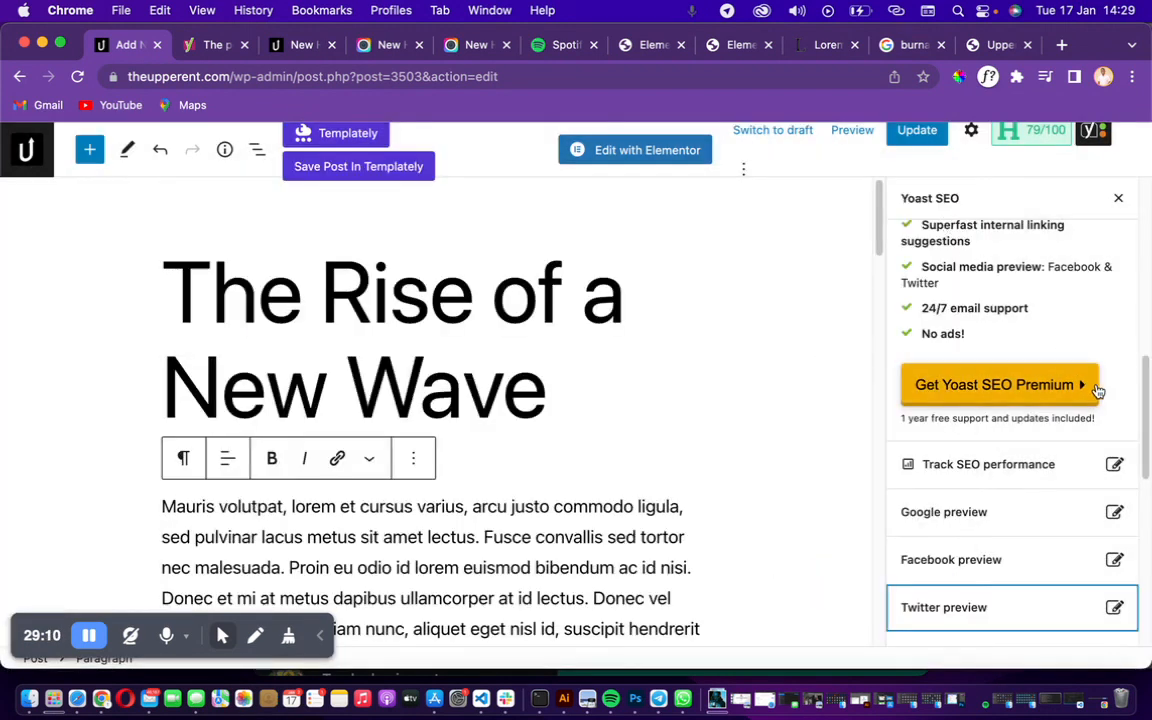
# - Collapse the Add related keyphrase section, review the focus keyphrase, and close the Yoast SEO sidebar
pyautogui.scroll(5, 1134, 380)
pyautogui.scroll(2, 1133, 316)
pyautogui.click(1108, 360)
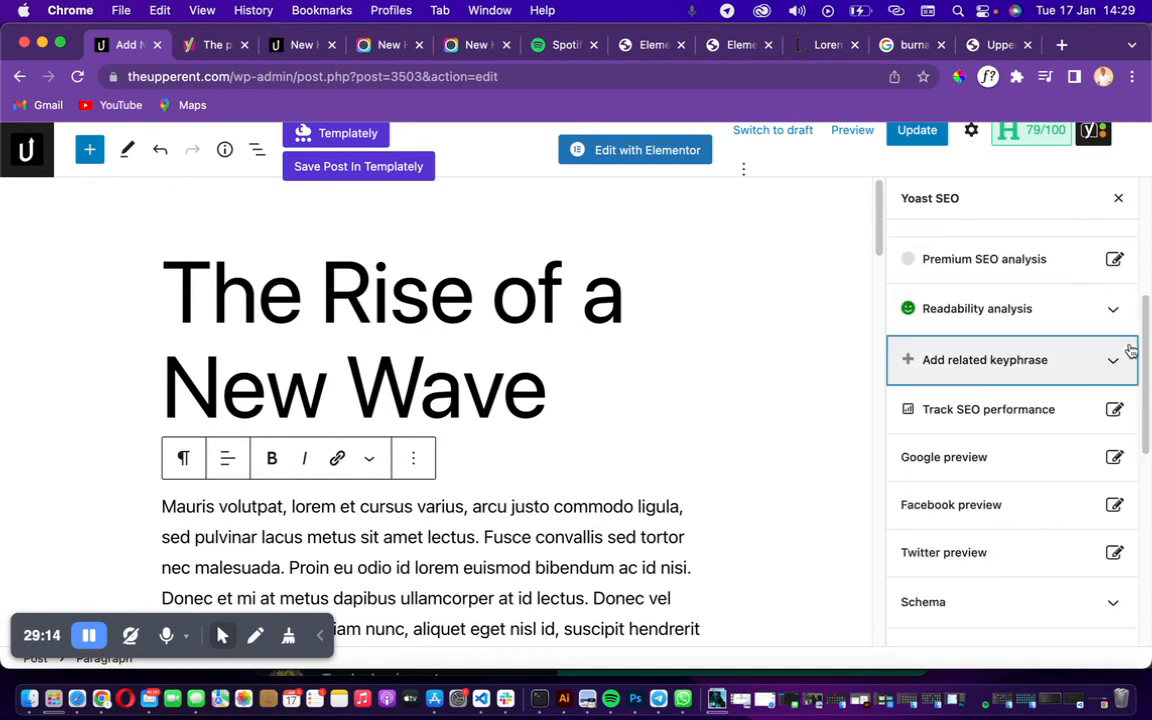
pyautogui.scroll(3, 1137, 314)
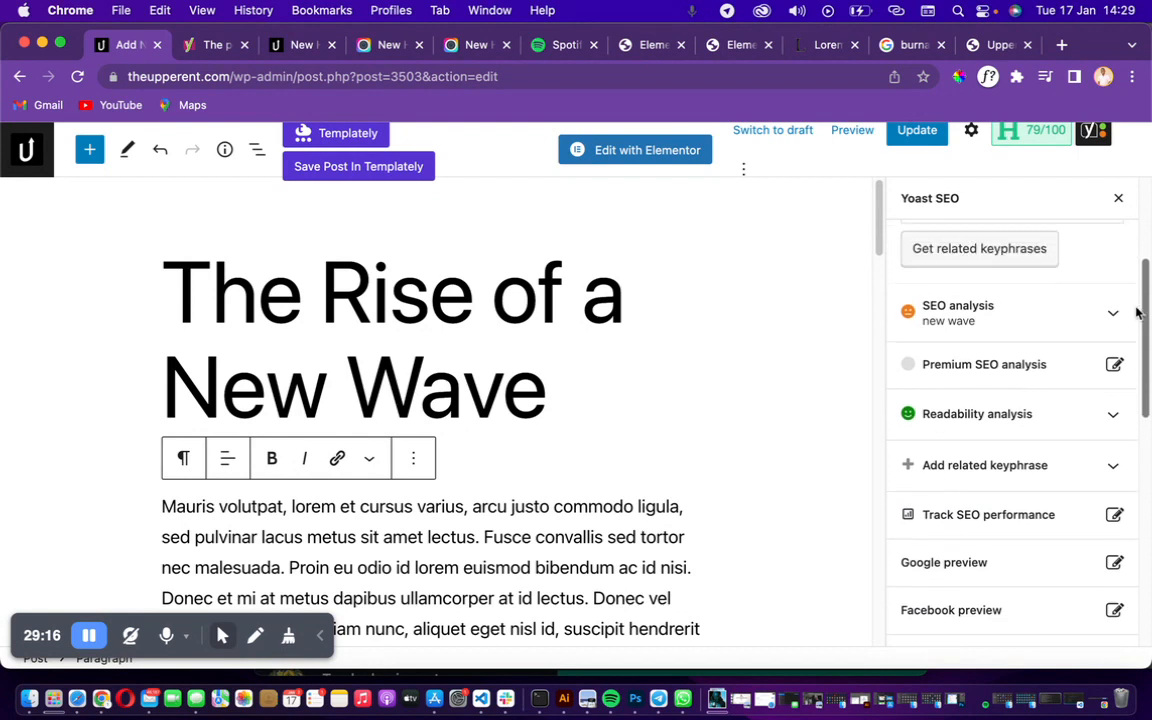
pyautogui.scroll(2, 1137, 300)
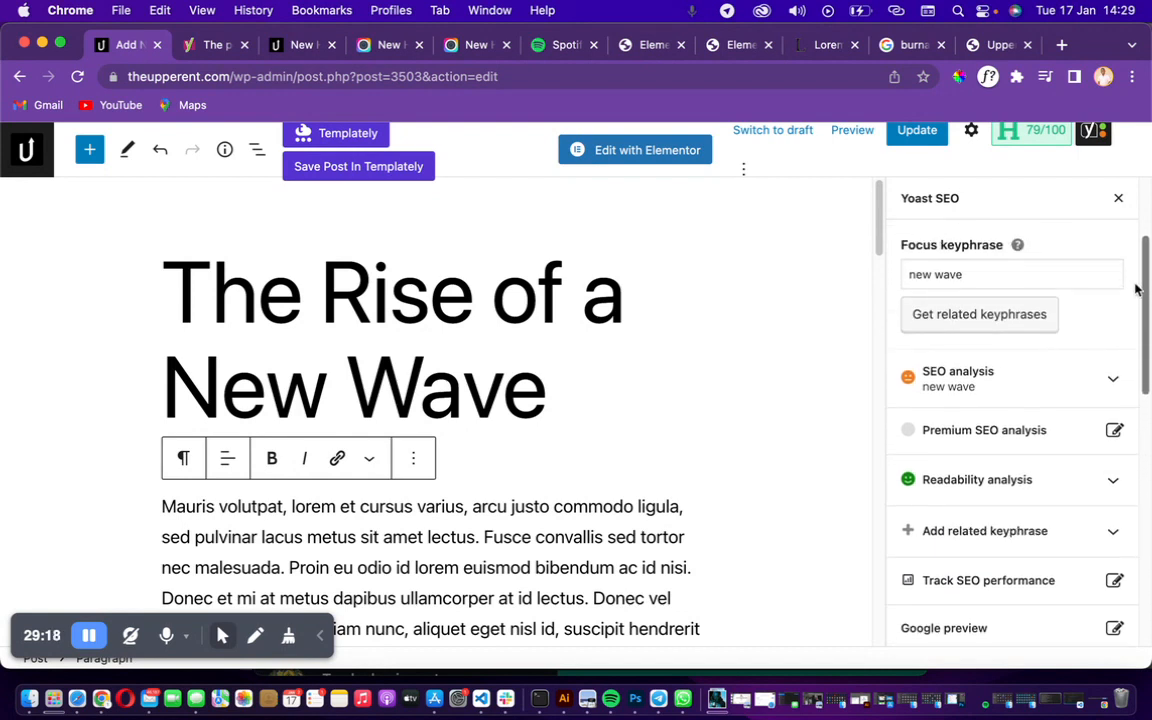
pyautogui.scroll(3, 1136, 284)
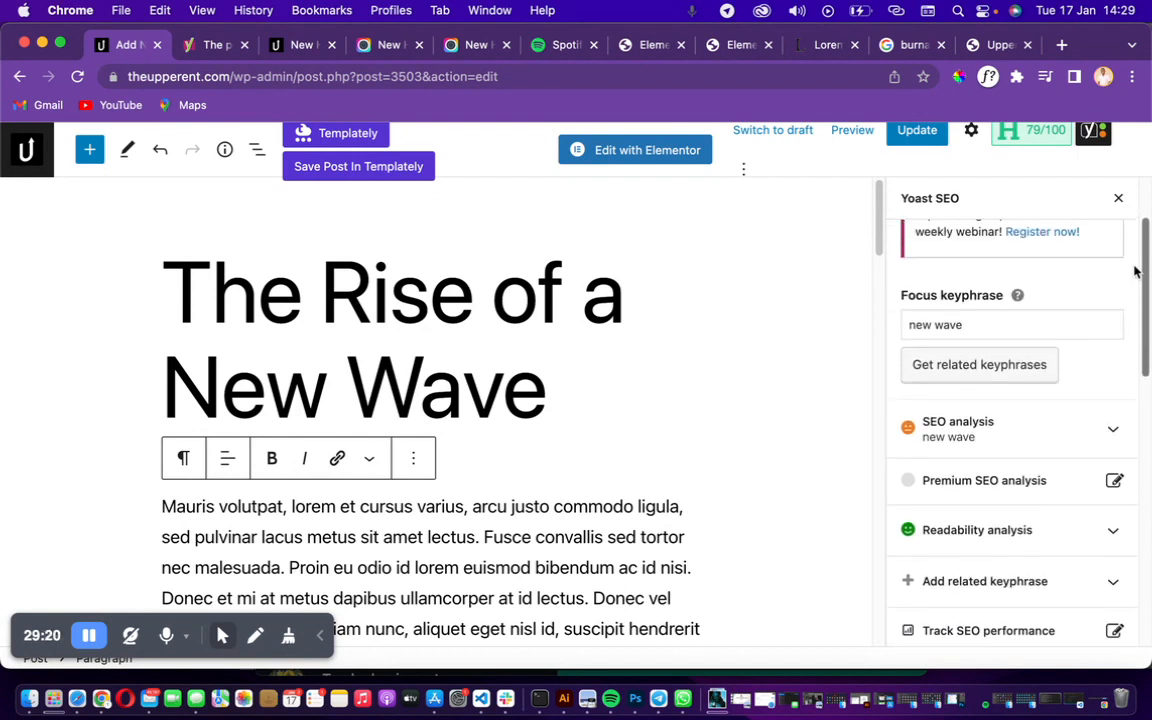
pyautogui.click(1117, 199)
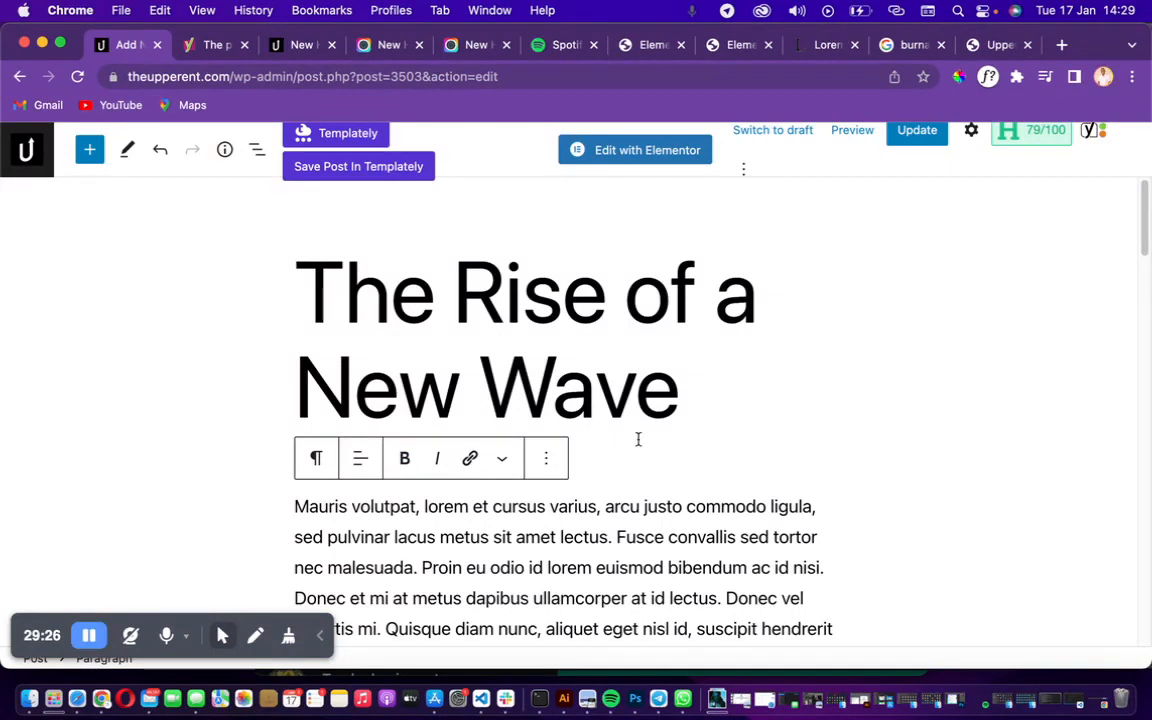
# - Place the cursor in the post title, and view the Yoast SEO focus keyphrase below the post body
pyautogui.click(444, 296)
pyautogui.click(485, 394)
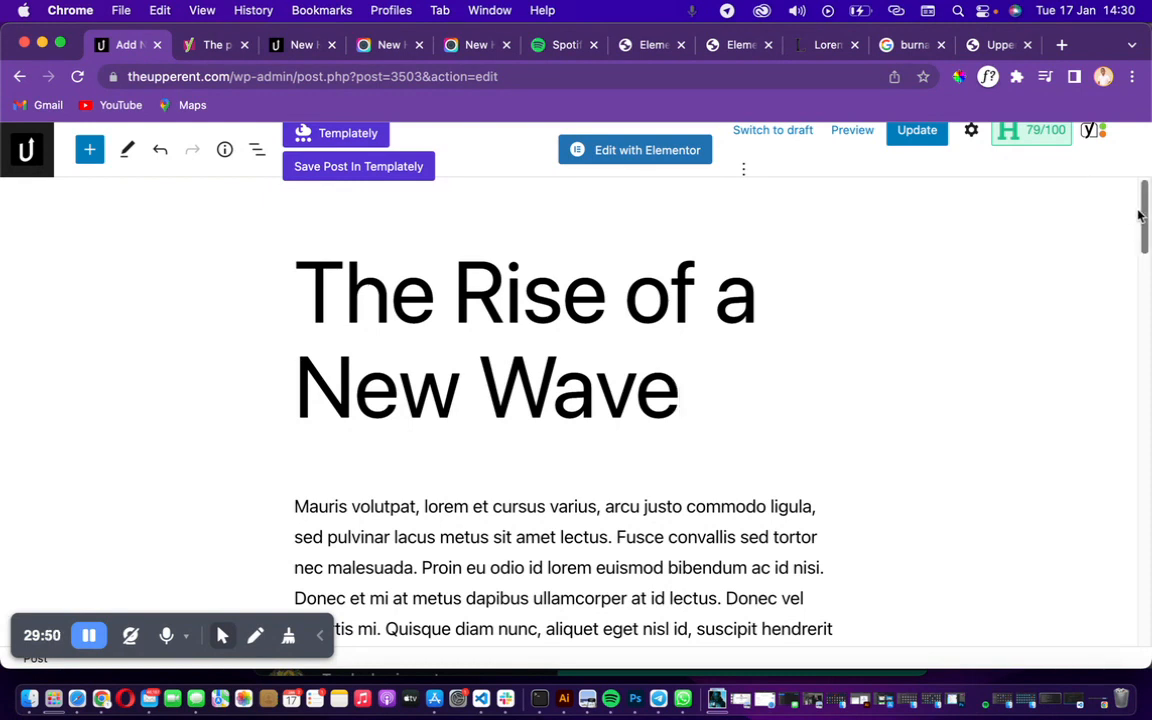
pyautogui.moveTo(1138, 214); pyautogui.dragTo(1145, 274)
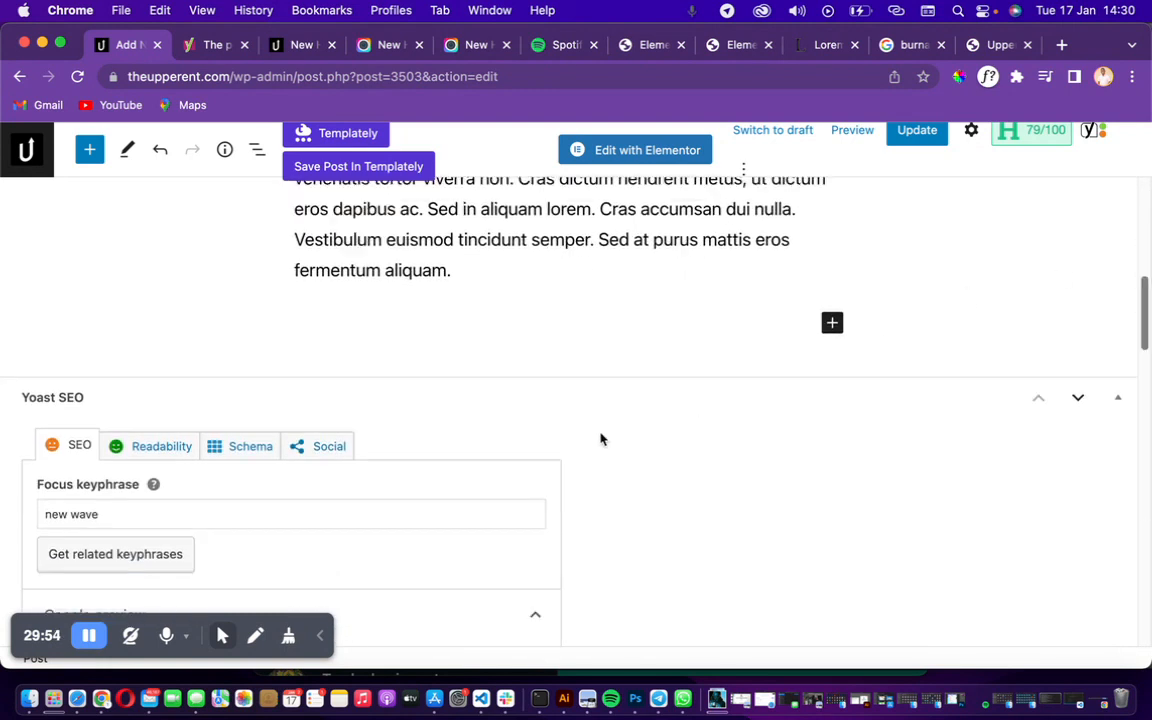